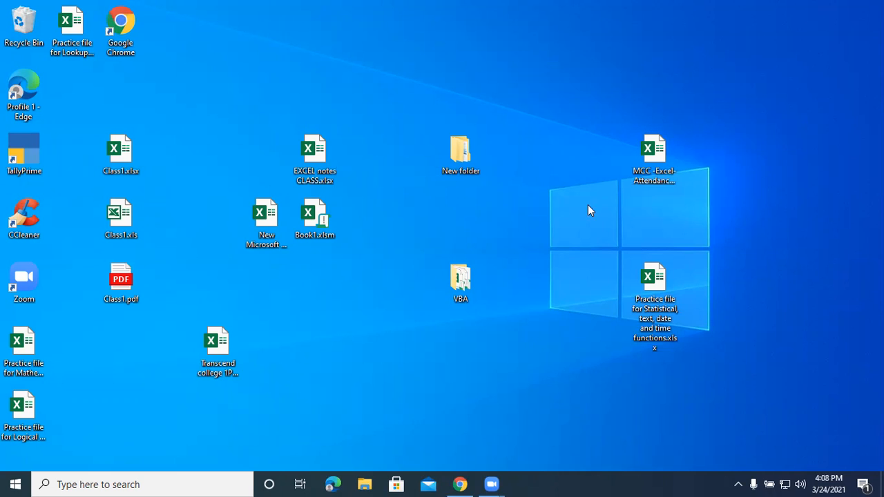
Open the workbook "Practice file for Statistical, text, date and time functions.xlsx" and go to the start of the date and time function sheet.
double_click(669, 337)
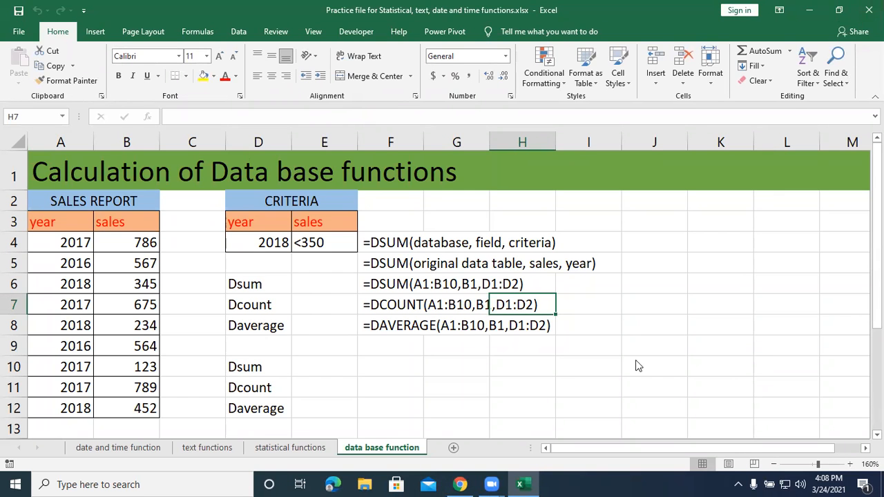
left_click(83, 446)
scroll(197, 408, "up", 13)
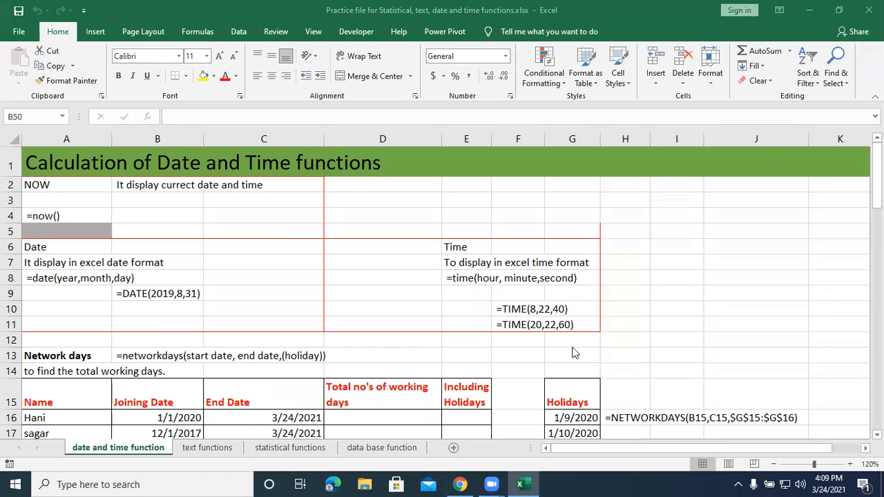
Look through the statistical, text and data base function sheets, and review the examples on the date and time function sheet.
left_click(316, 450)
left_click(373, 449)
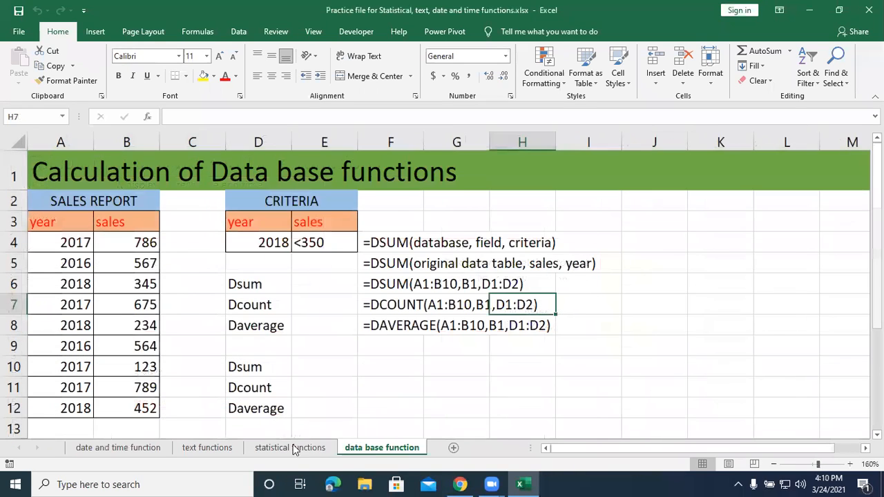
left_click(316, 448)
left_click(230, 448)
left_click(154, 448)
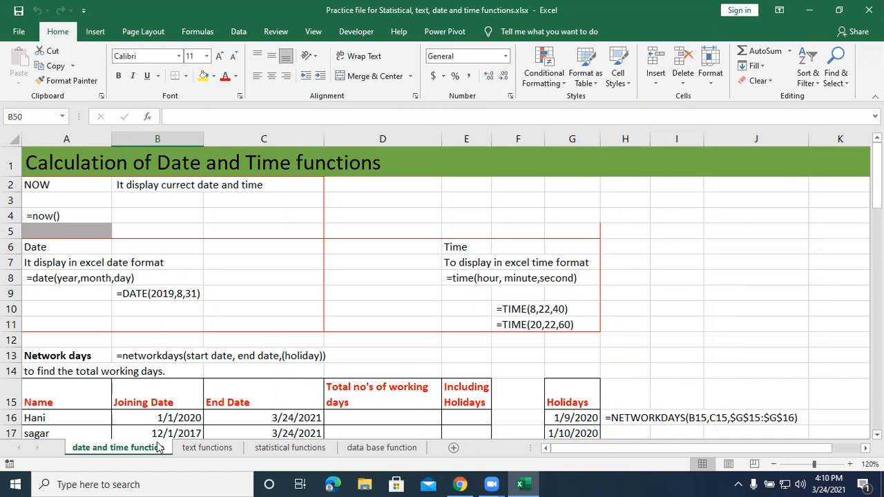
left_click(262, 447)
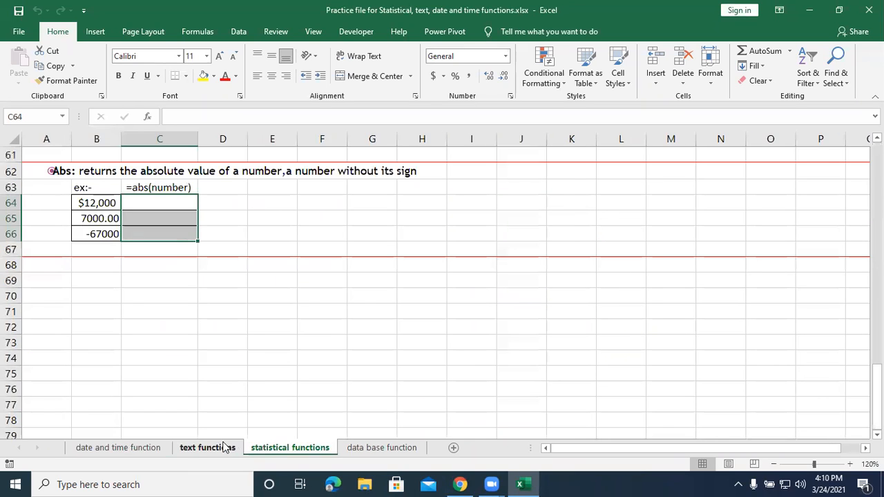
left_click(228, 447)
left_click(152, 448)
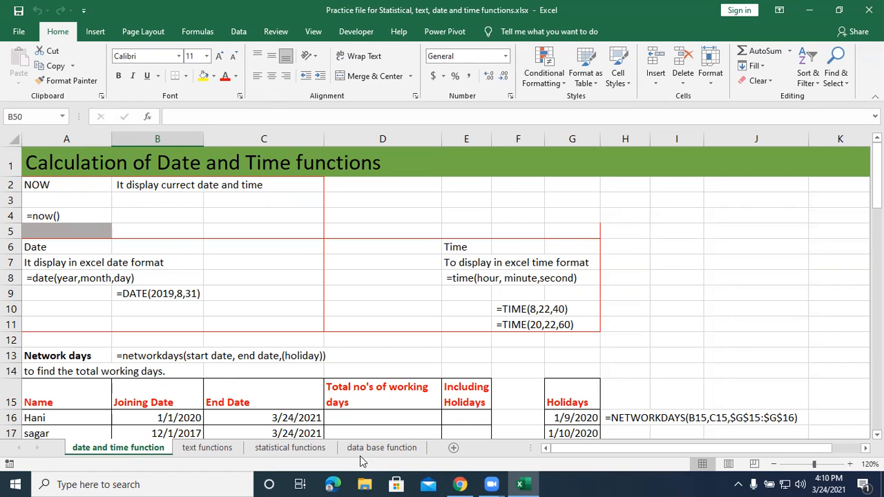
left_click(315, 448)
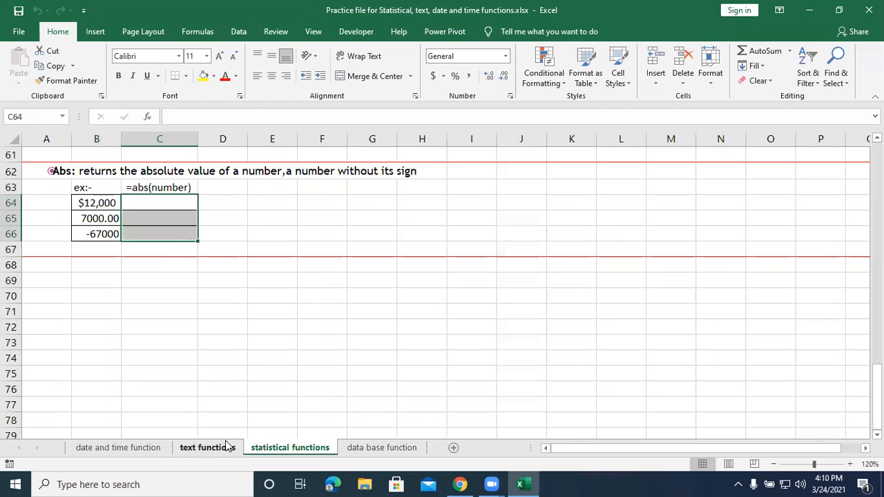
left_click(228, 448)
left_click(114, 448)
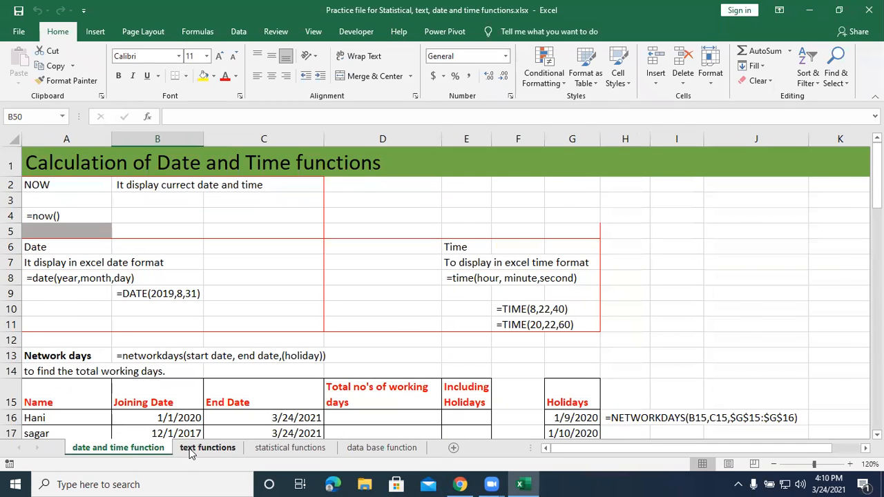
left_click(190, 448)
left_click(145, 448)
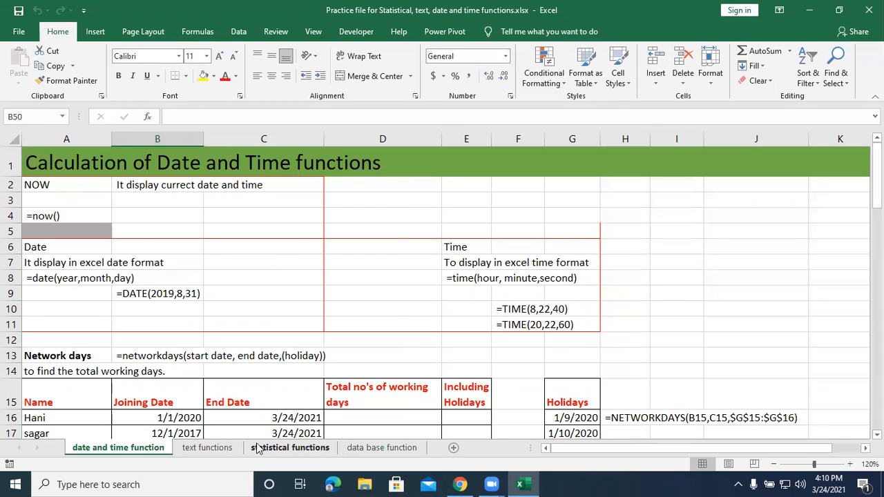
left_click(257, 448)
left_click(102, 449)
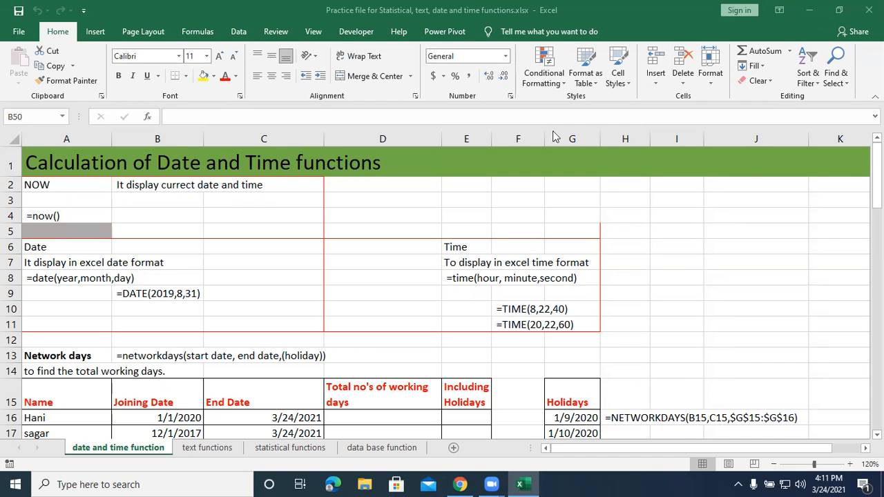
scroll(361, 285, "down", 4)
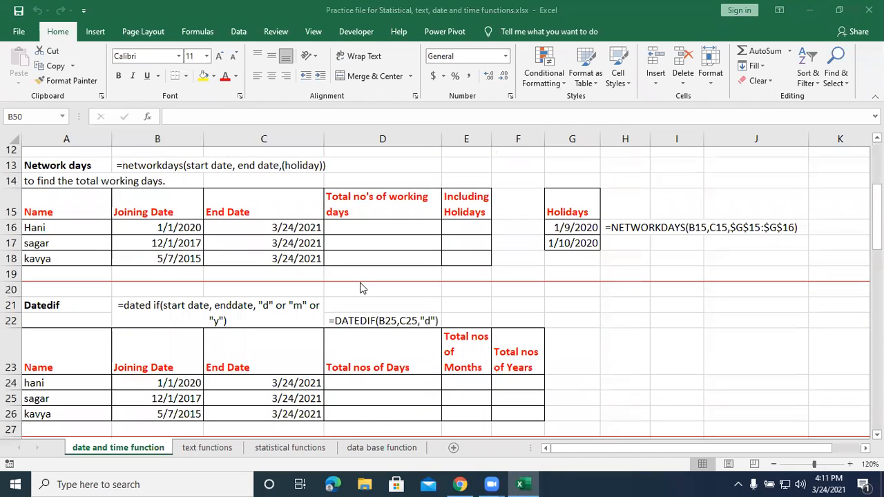
scroll(362, 288, "down", 1)
scroll(361, 282, "up", 4)
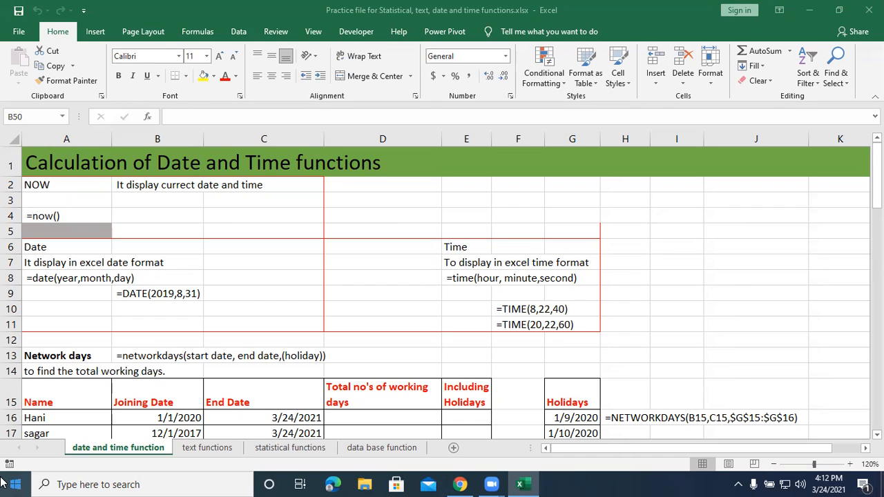
Enter the formula =now() in the shaded cell A5 under the NOW example.
left_click(69, 232)
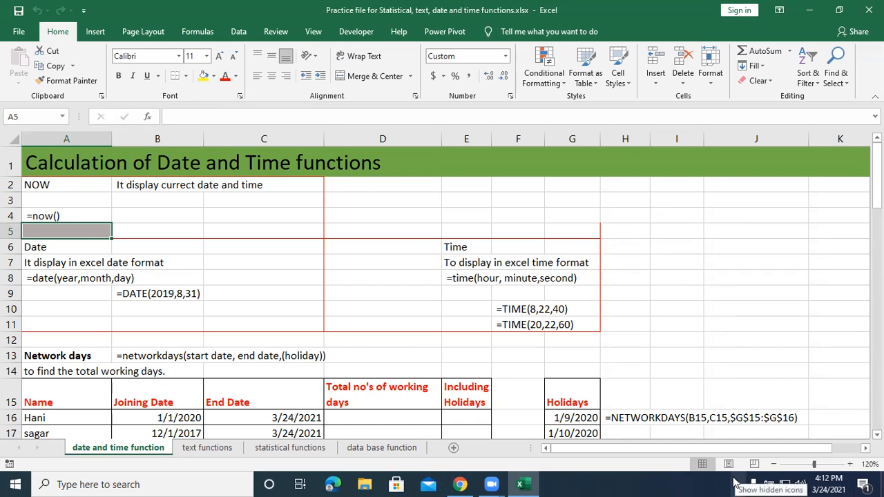
type("=n")
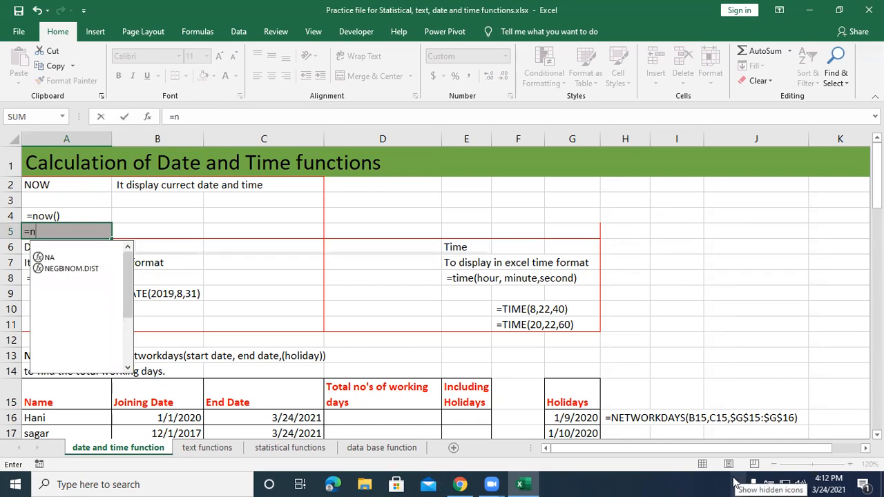
type("ow()")
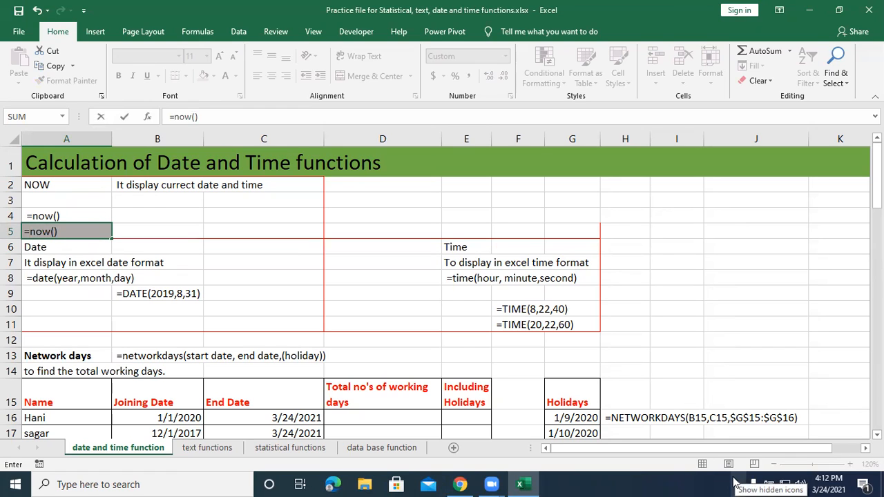
key("ctrl+Return")
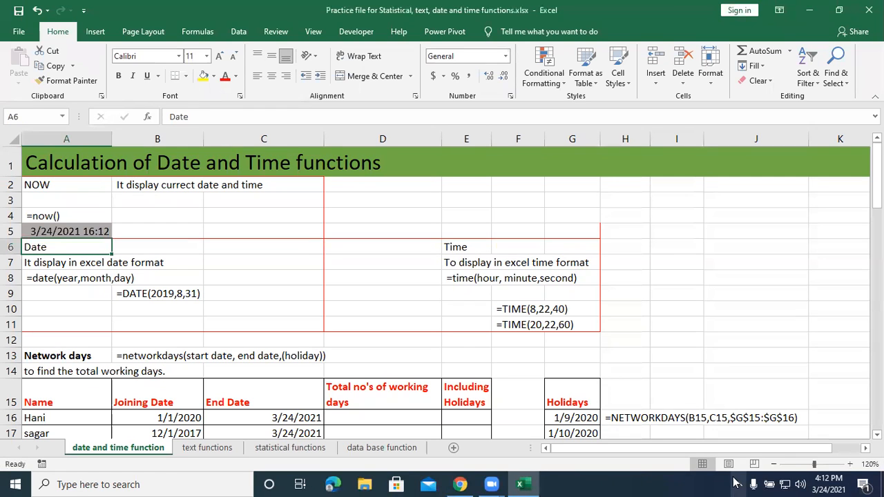
left_click(60, 233)
right_click(61, 233)
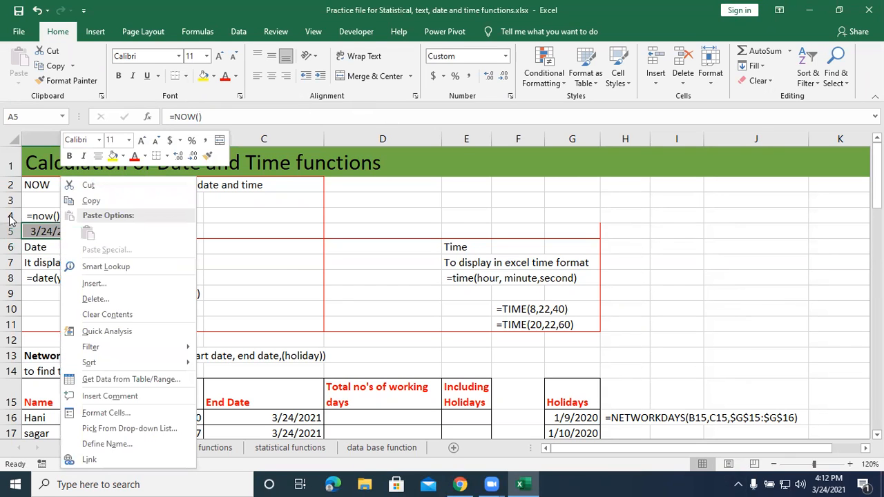
right_click(237, 233)
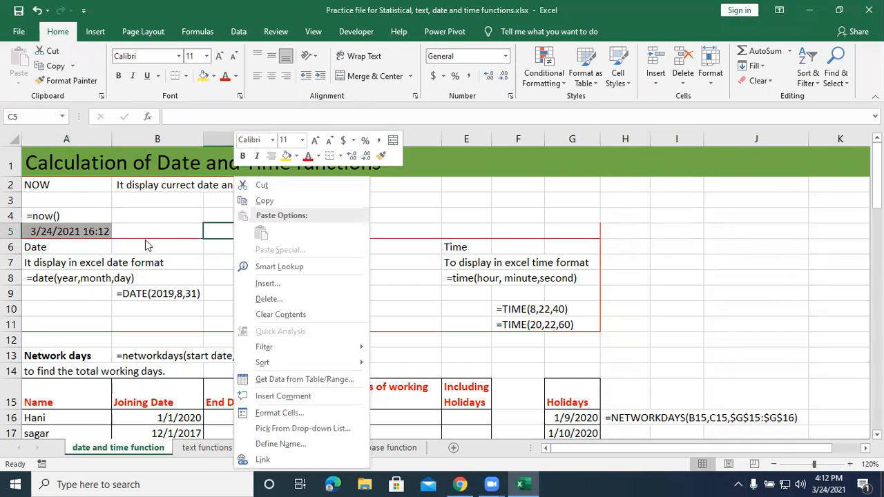
right_click(84, 233)
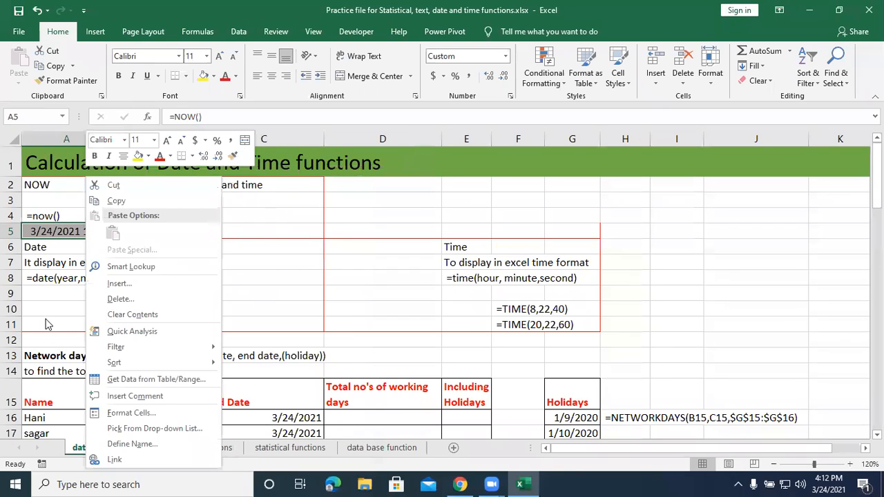
left_click(47, 325)
right_click(47, 325)
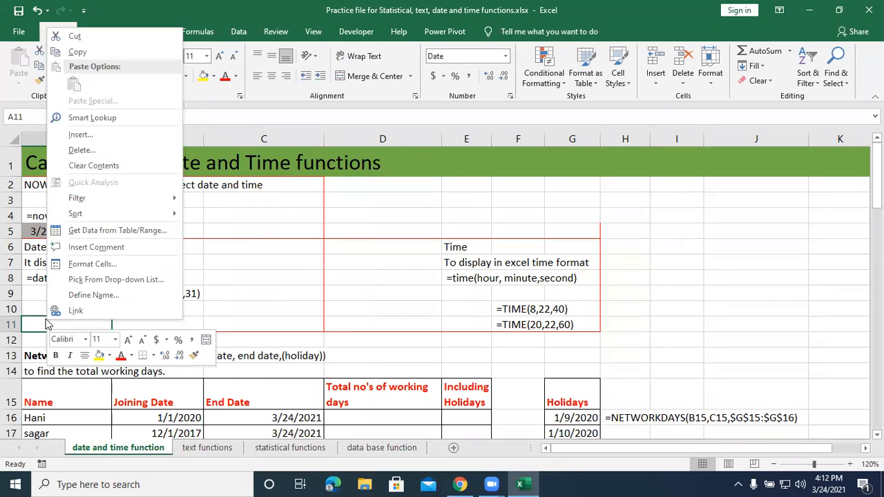
left_click(47, 325)
Enter the formula =date(2021,3,21) in cell A10 of the Date section.
left_click(35, 306)
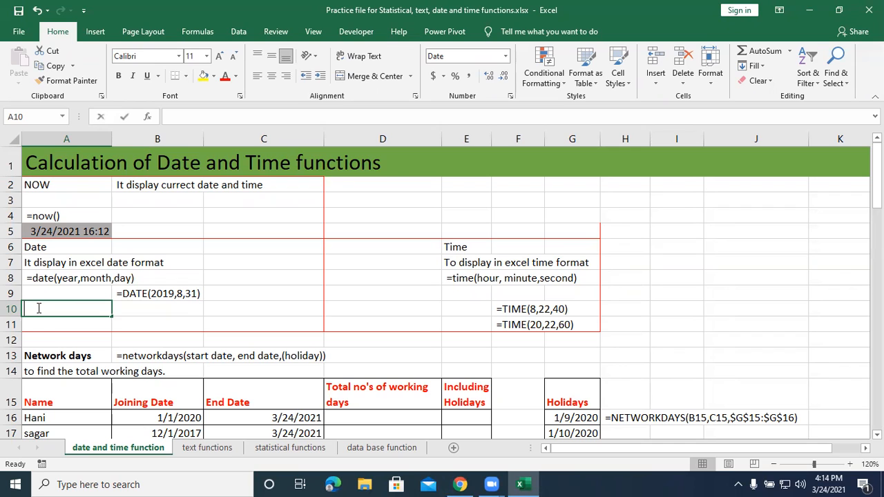
type("=date")
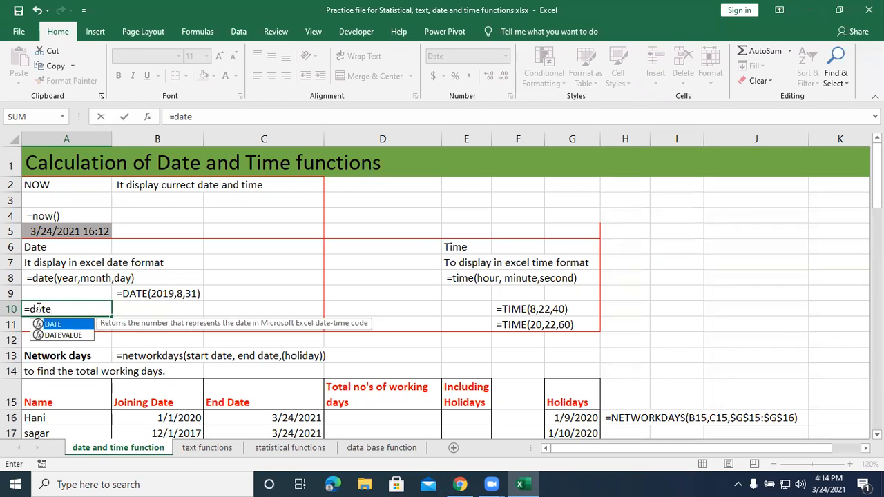
type("(")
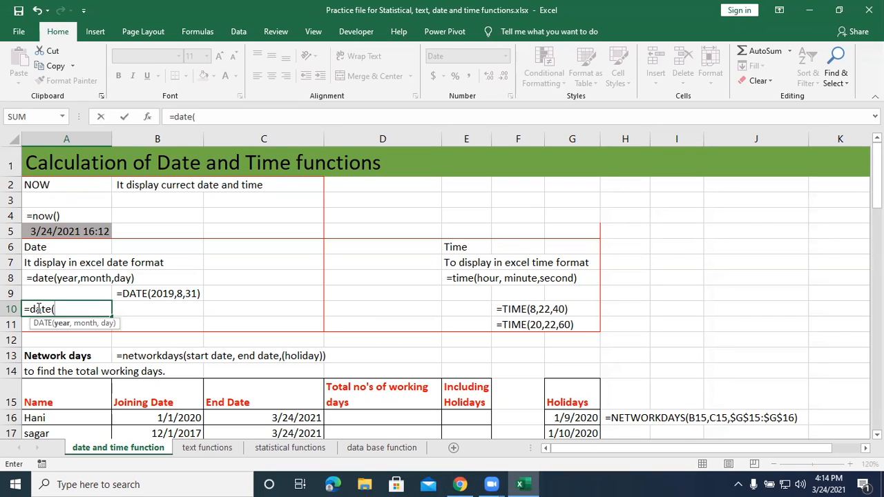
type("2021,")
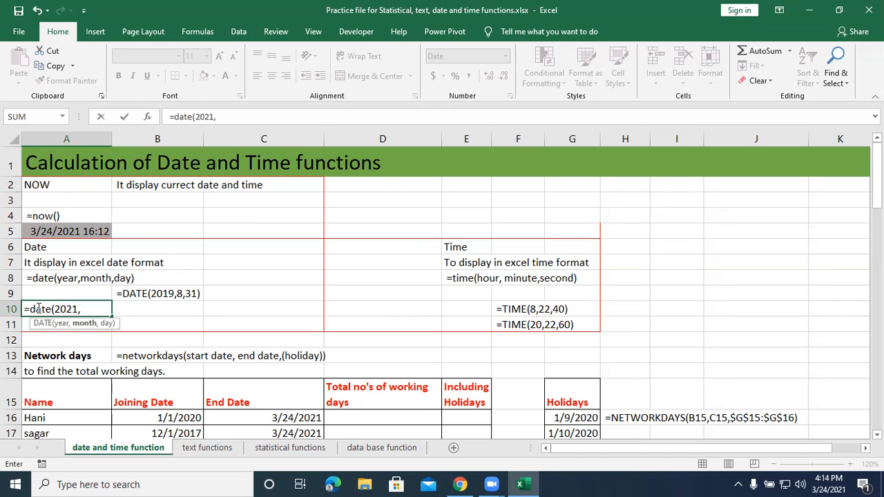
type("3,21)")
key("Return")
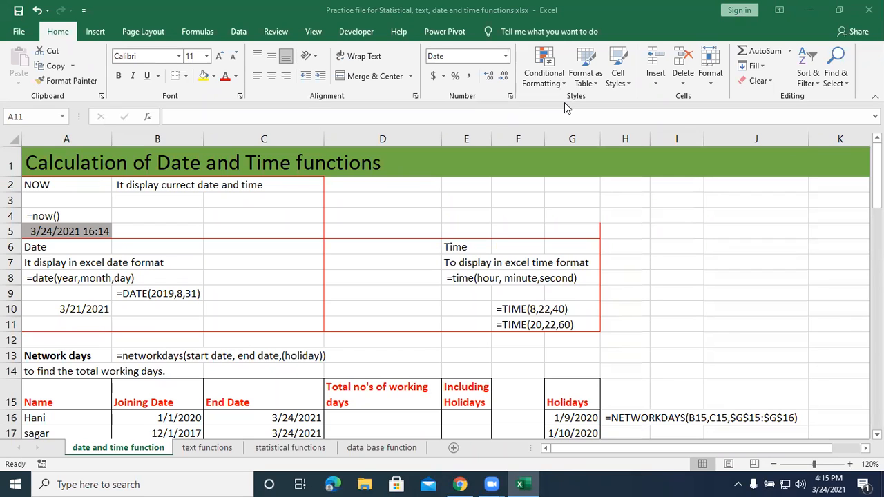
Enter the formula =time(4,15,25) in cell E10 of the Time section.
left_click(474, 302)
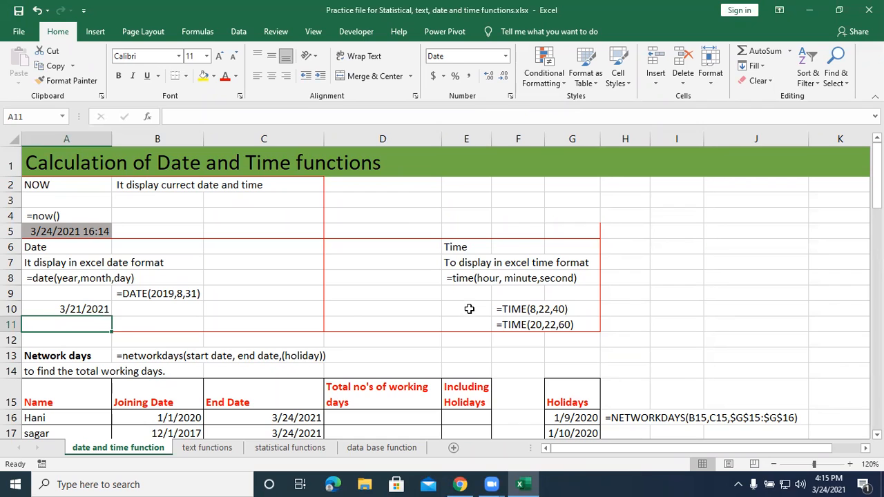
left_click(468, 310)
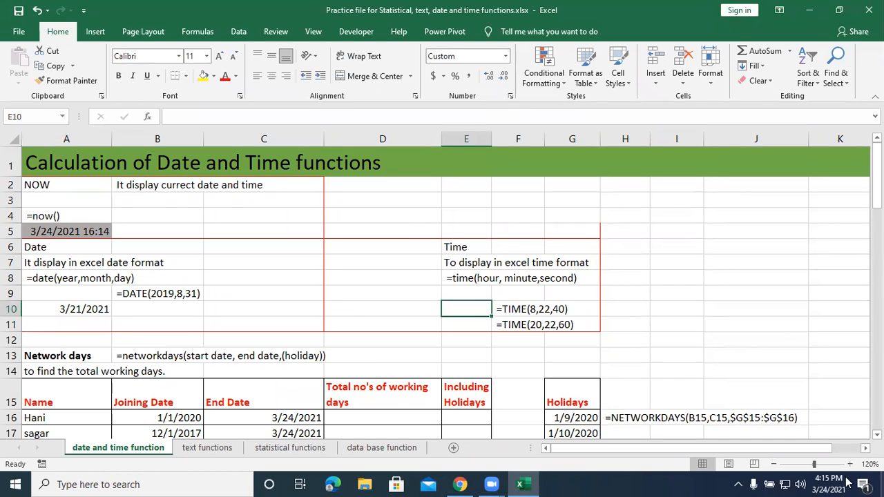
mouse_move(539, 484)
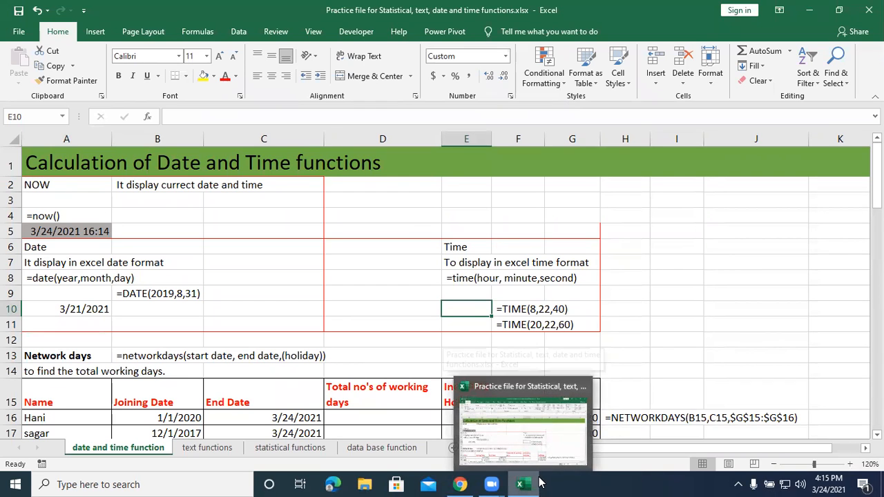
type("=time")
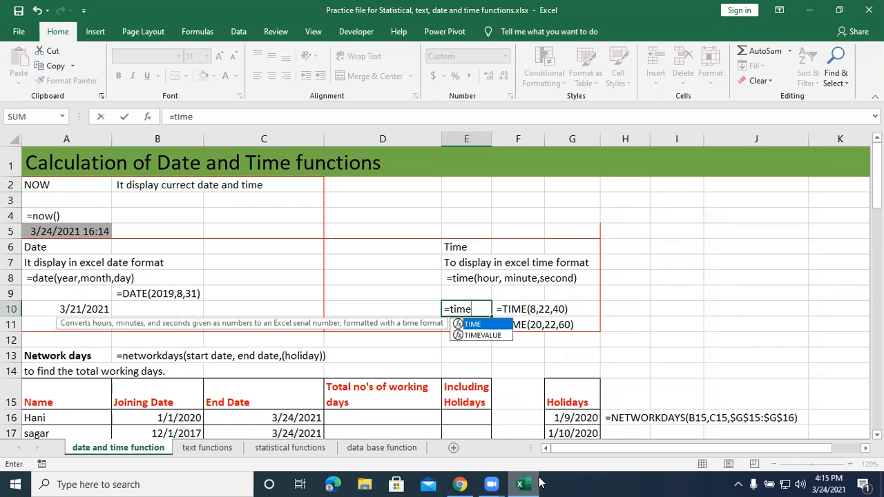
type("(")
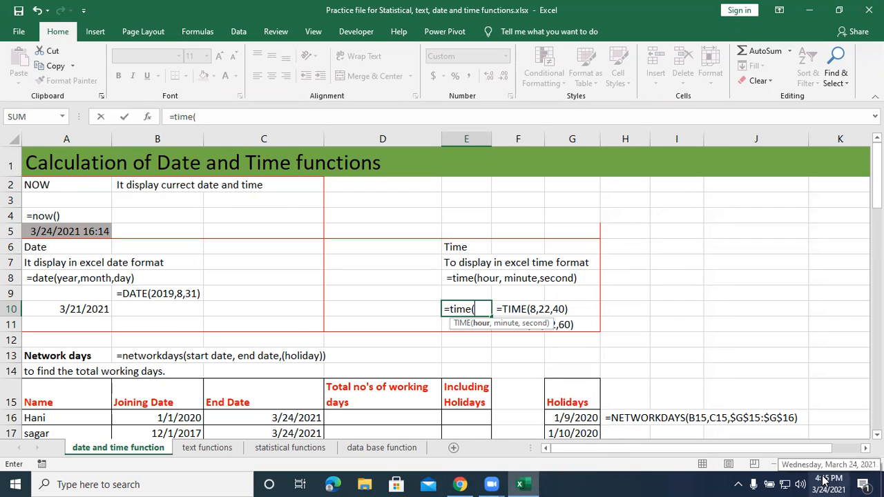
type("4,15")
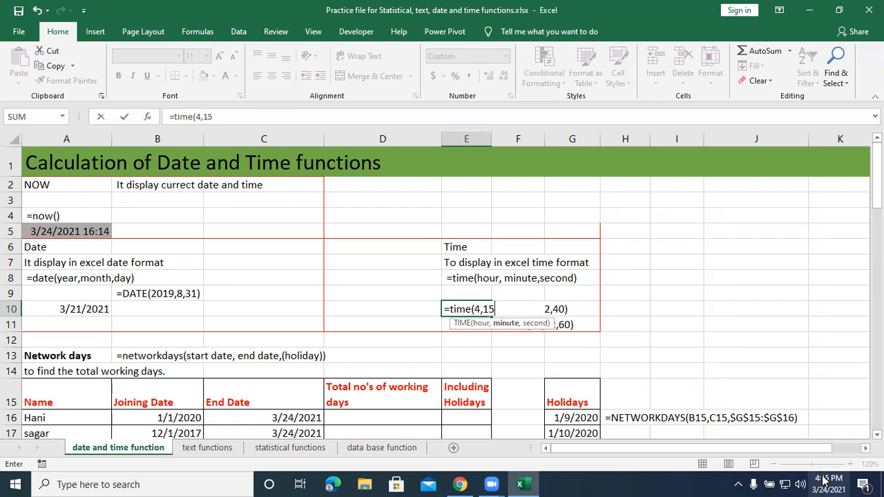
type(",25)")
key("Return")
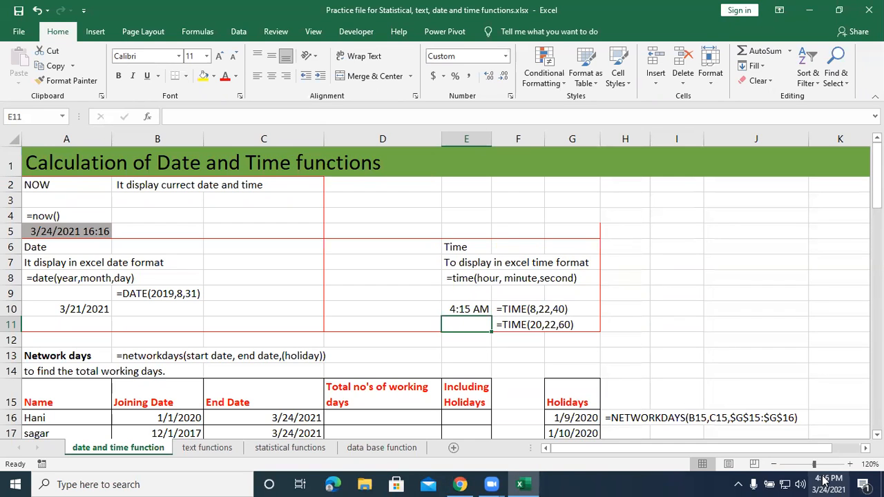
Enter the formula =time(16,15,34) in cell E11 of the Time section.
type("=t")
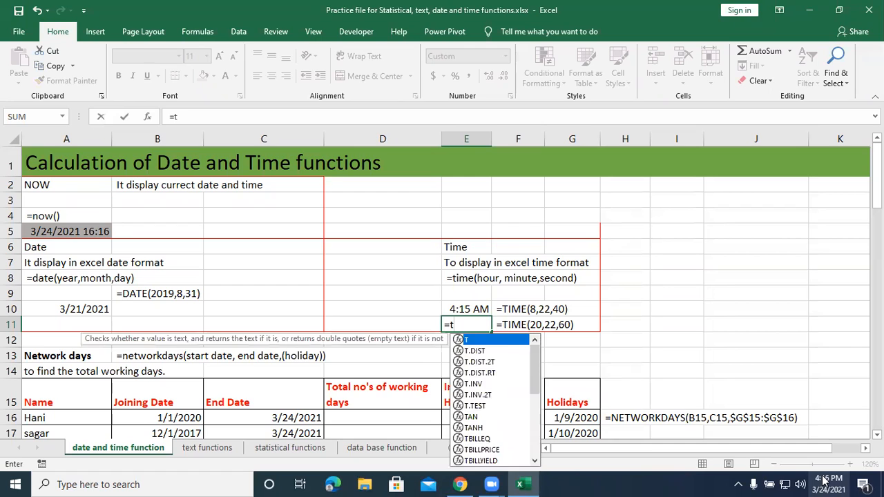
type("ime(")
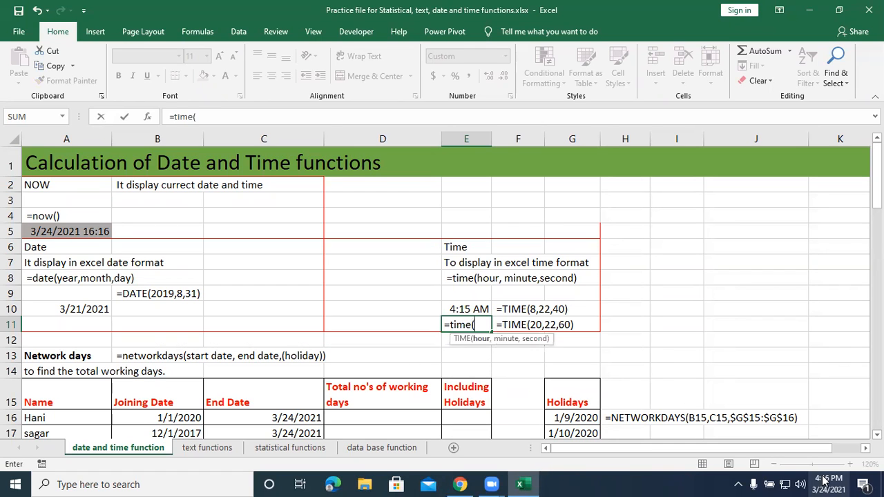
type("16,")
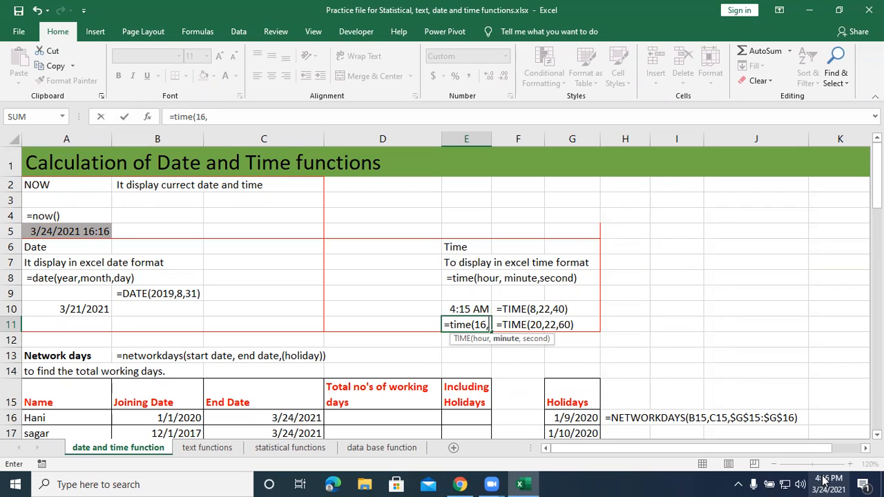
type("15,34")
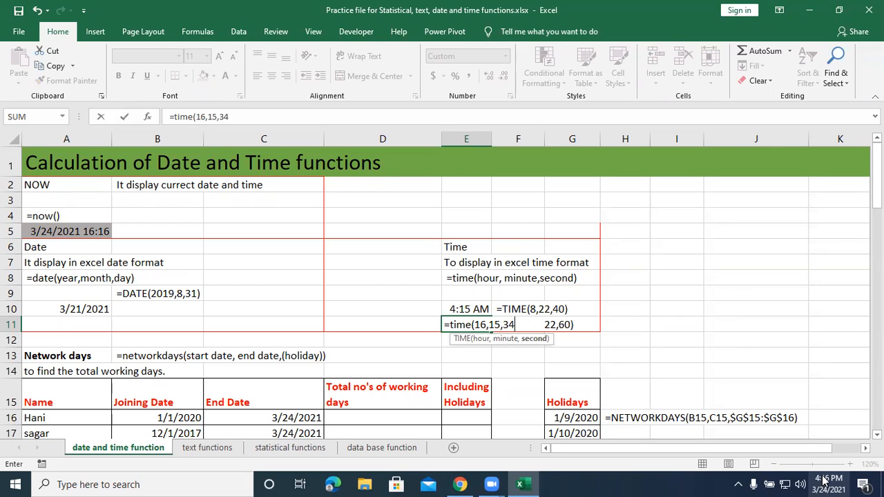
type(")")
key("Return")
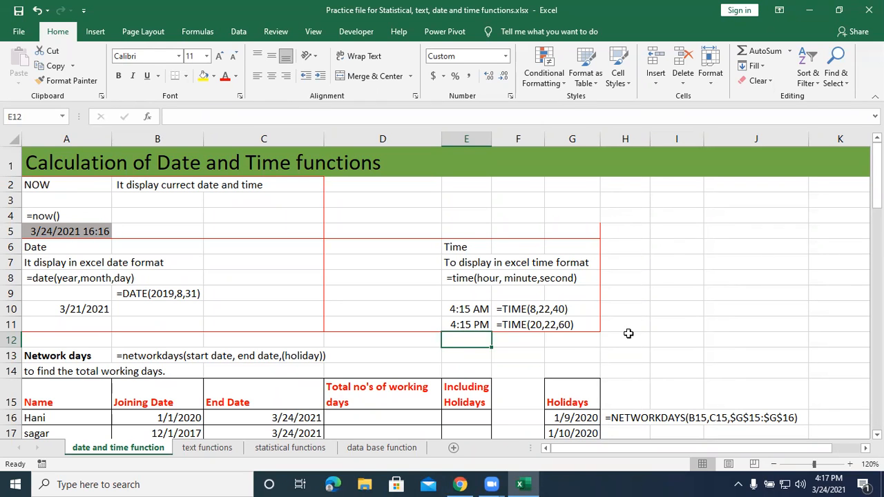
Enter the formula =networkdays(B16,C16) in cell D16 of the Network days table.
scroll(442, 337, "down", 2)
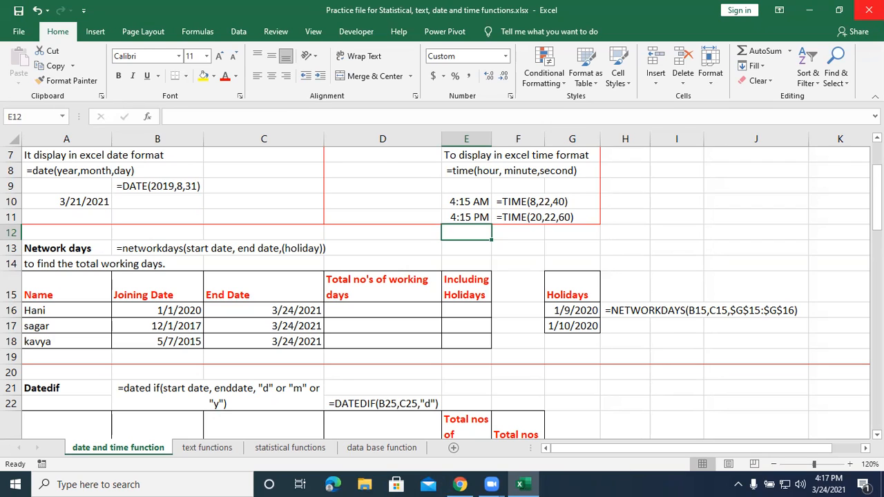
left_click(359, 309)
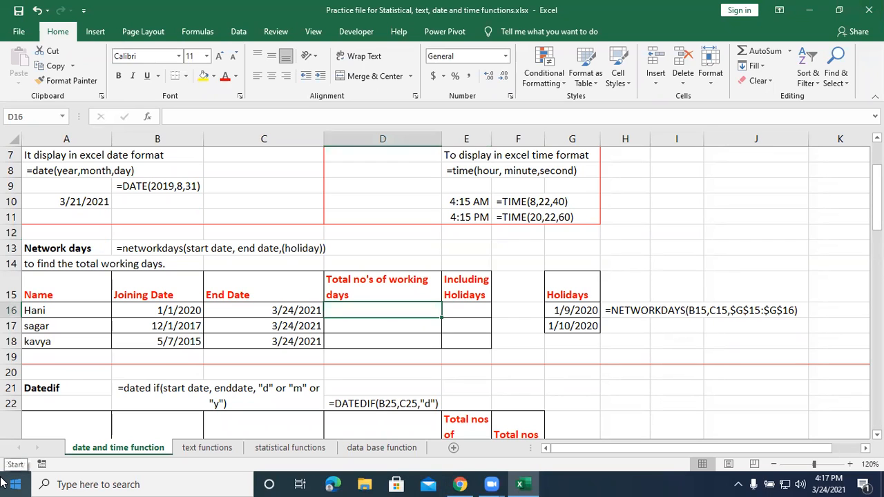
type("=ne")
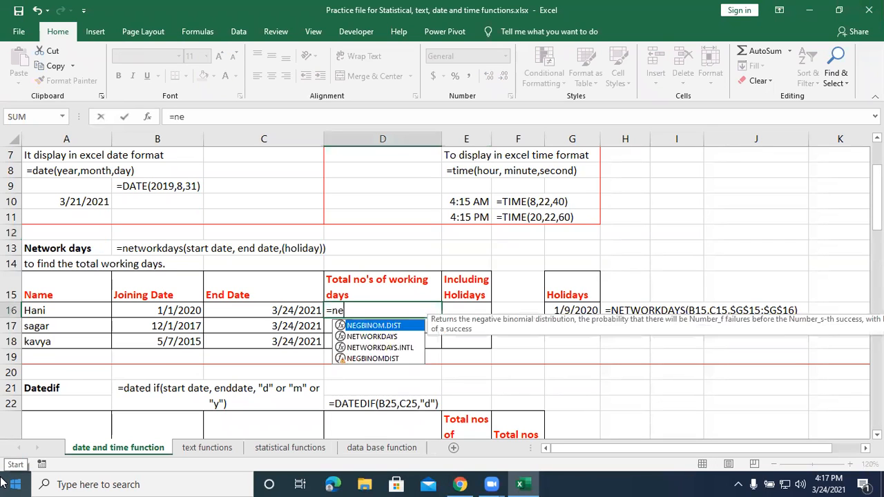
type("tworkdays")
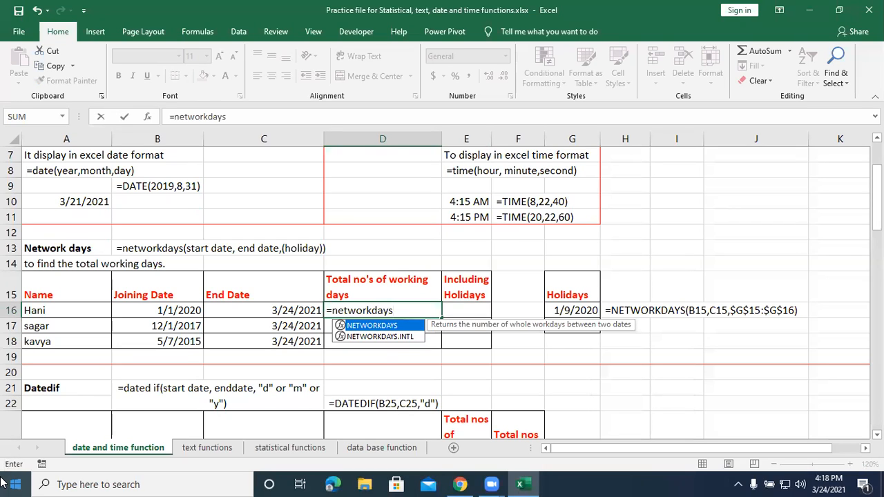
type("(")
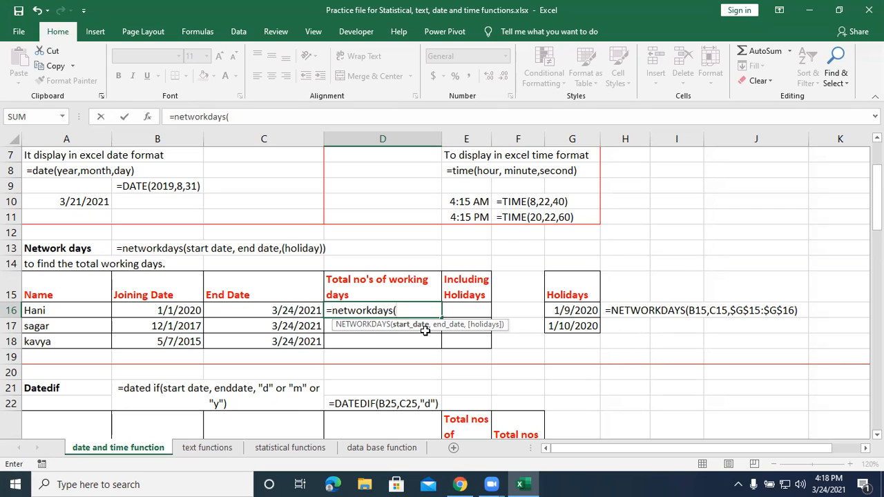
left_click(182, 313)
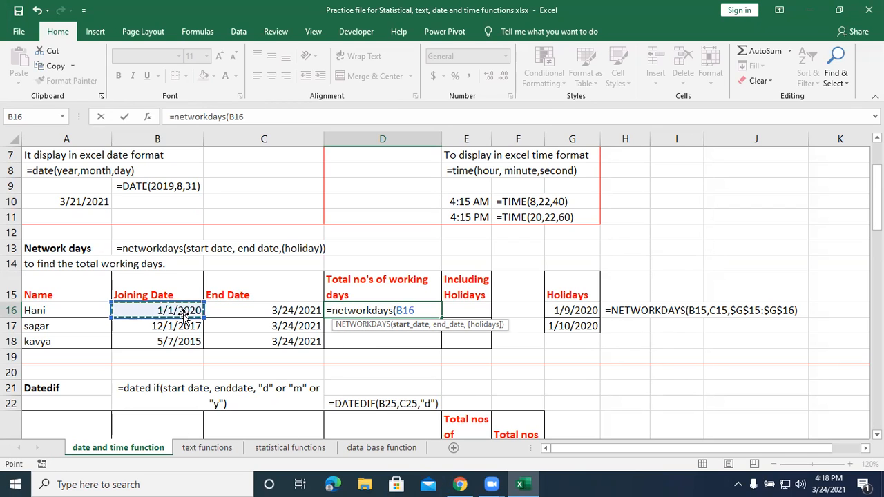
type(",")
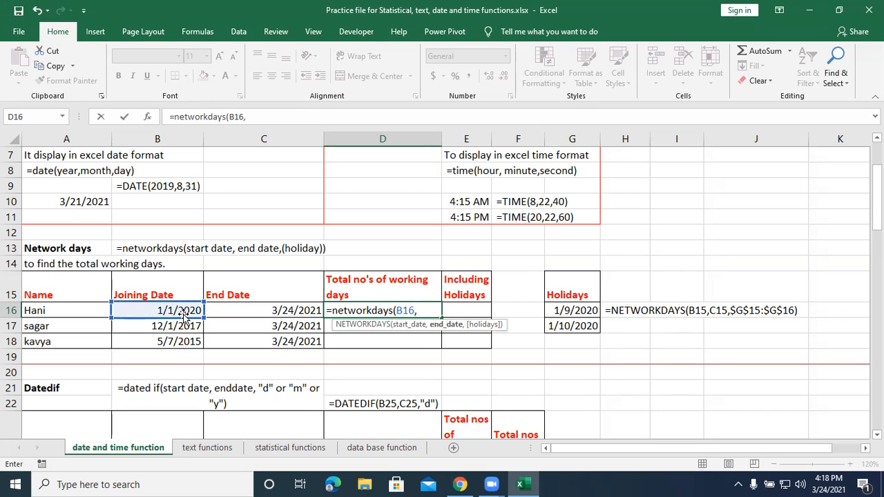
left_click(266, 307)
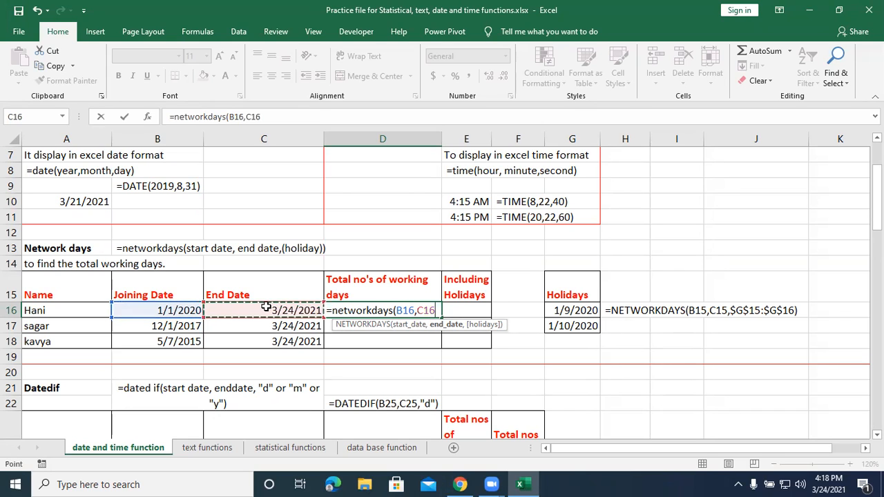
type(")")
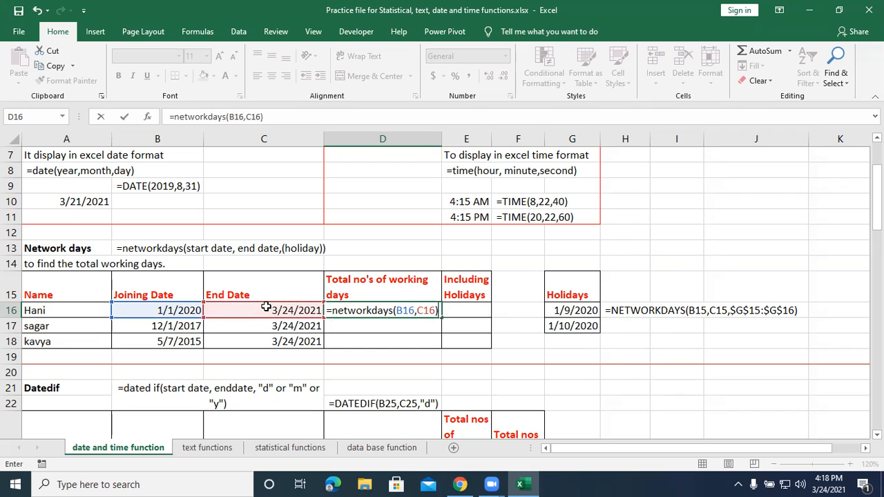
key("Return")
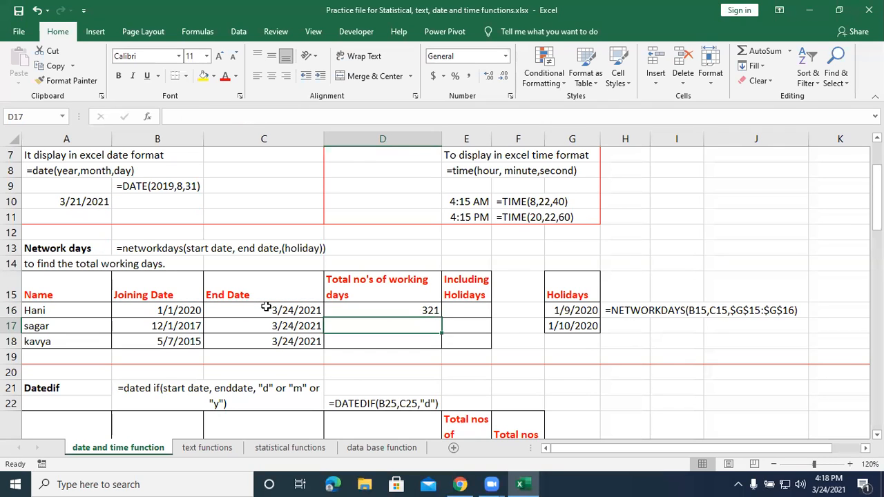
Fill the NETWORKDAYS formula from D16 down to D18 for the remaining employees.
left_click(388, 310)
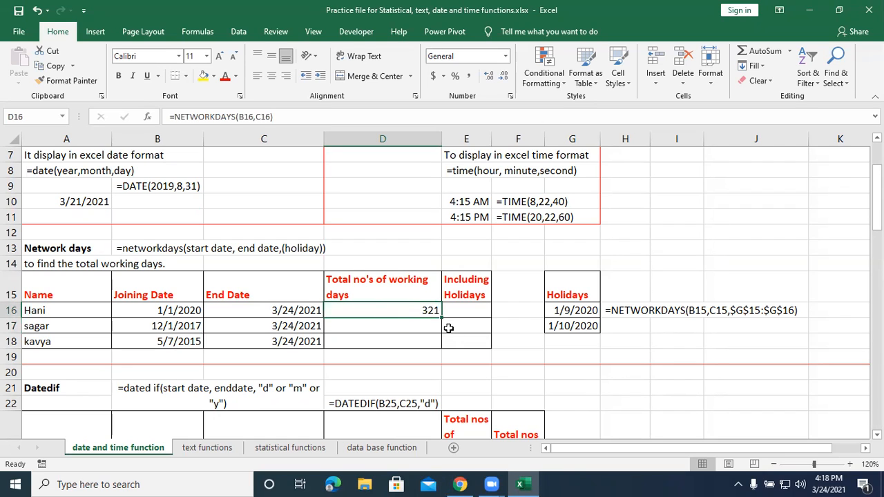
left_click_drag(442, 318, 440, 347)
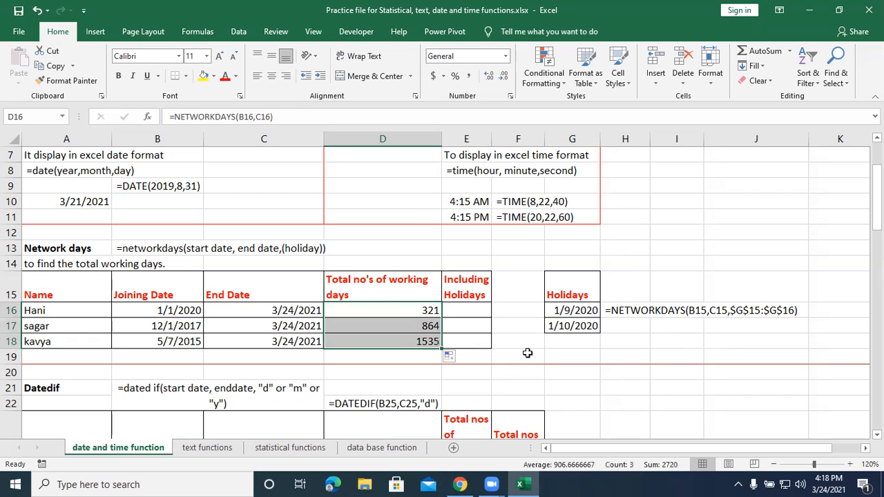
left_click(527, 353)
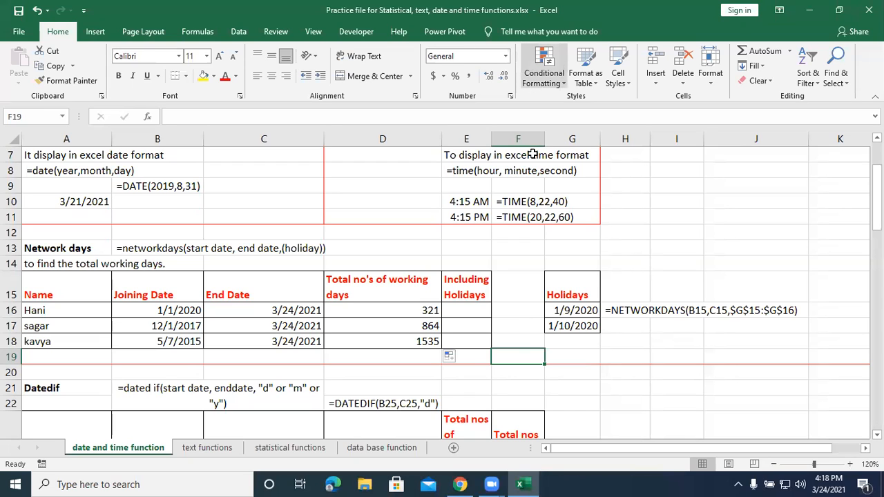
left_click(506, 75)
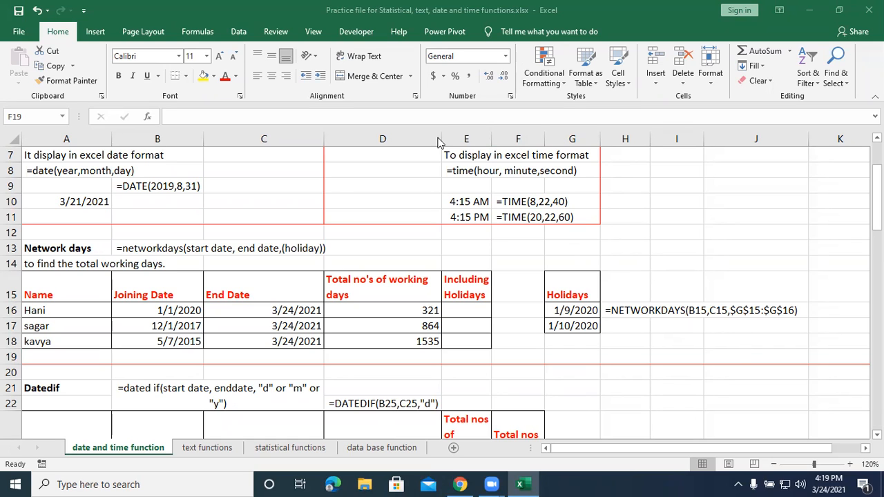
Clear the formulas in D16:D18 of the total working days column.
left_click(390, 307)
left_click_drag(389, 323, 388, 338)
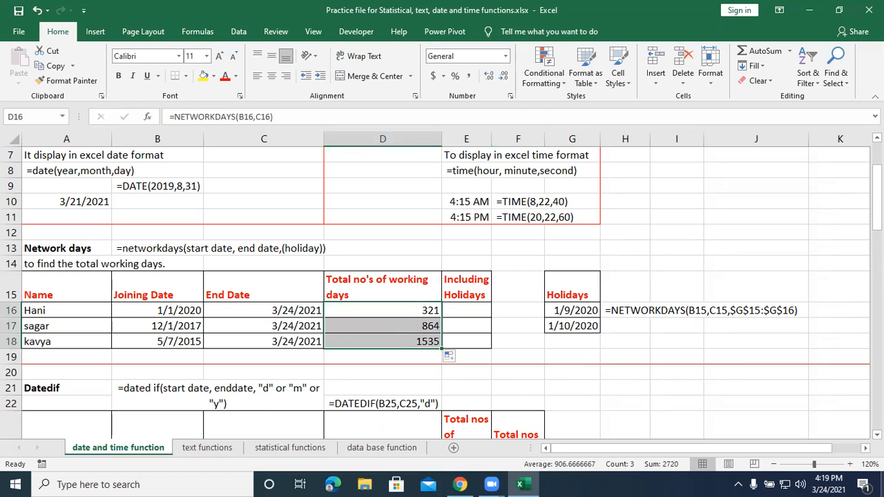
key("F2")
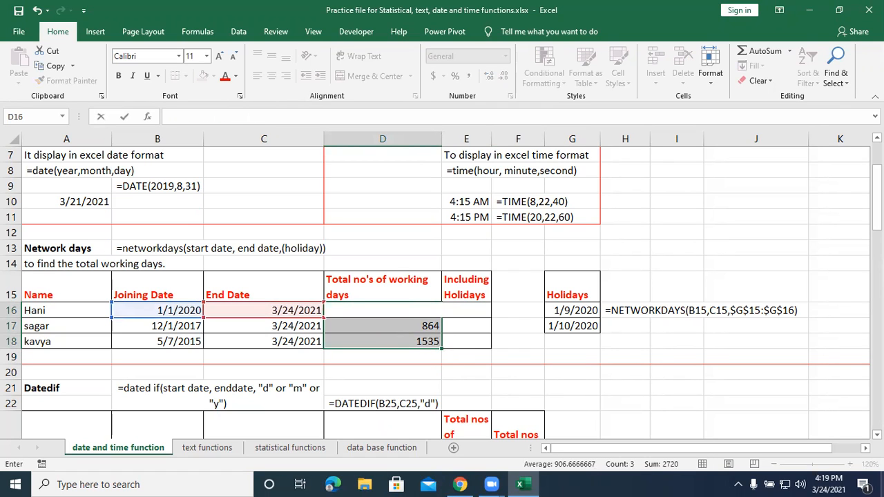
left_click(358, 321)
key("Up")
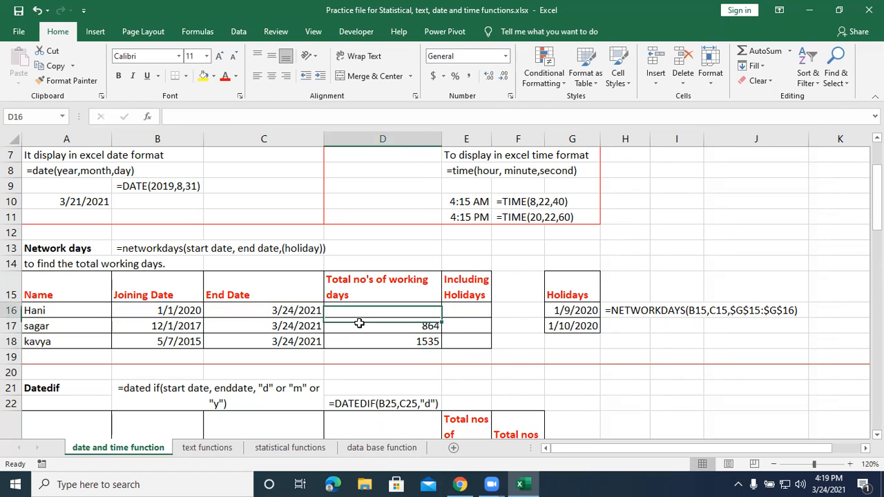
left_click_drag(359, 323, 359, 338)
key("Delete")
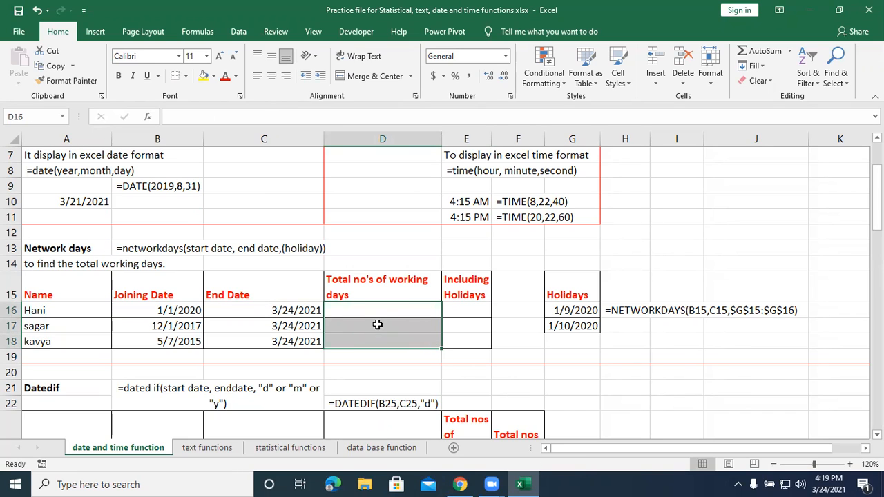
Calculate the first employee's total working days in D16 with the formula =networkdays(B16,C16).
left_click(381, 315)
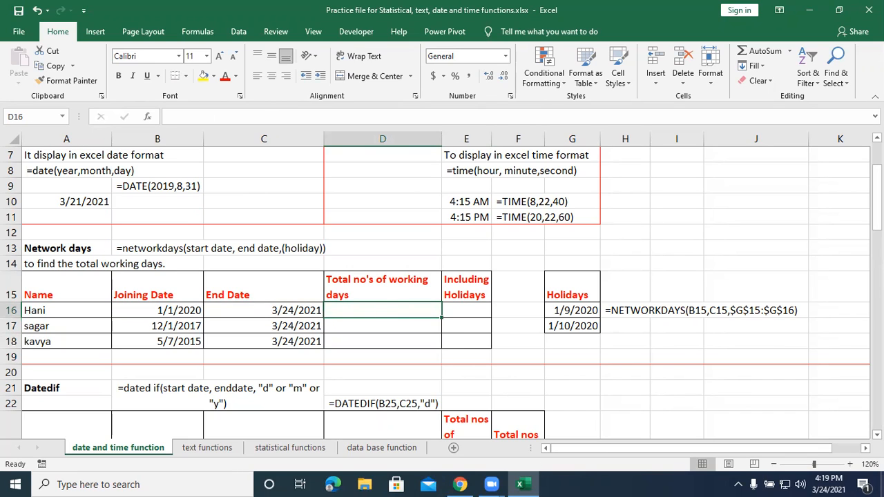
type("=n")
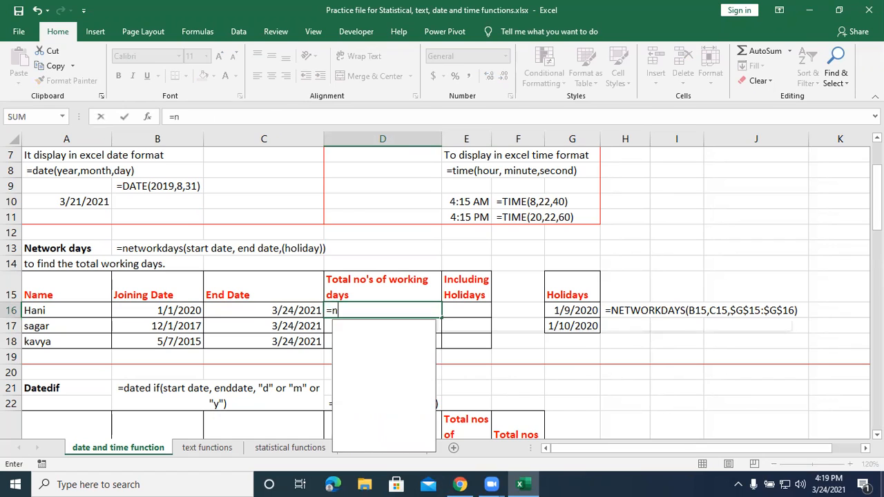
type("etwo")
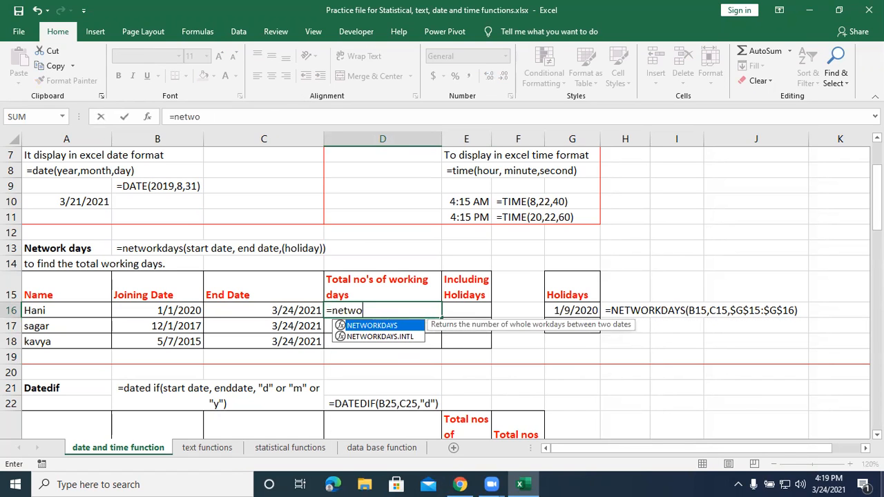
type("rkday")
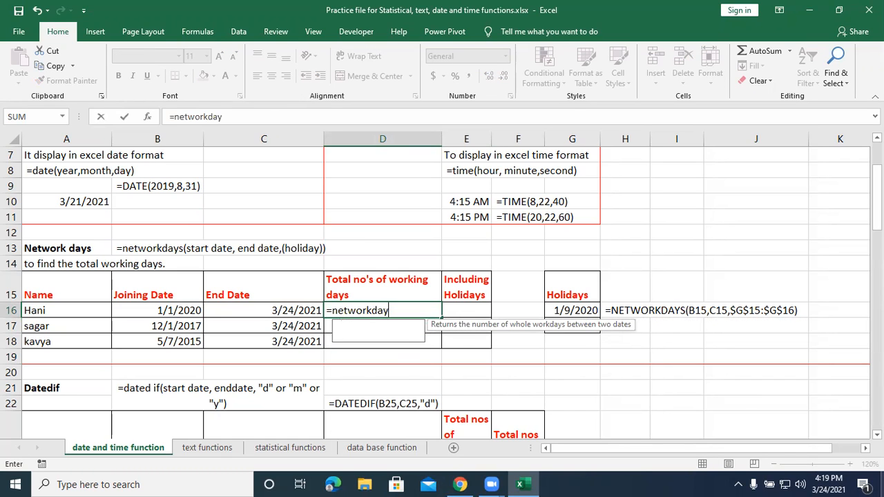
type("s(")
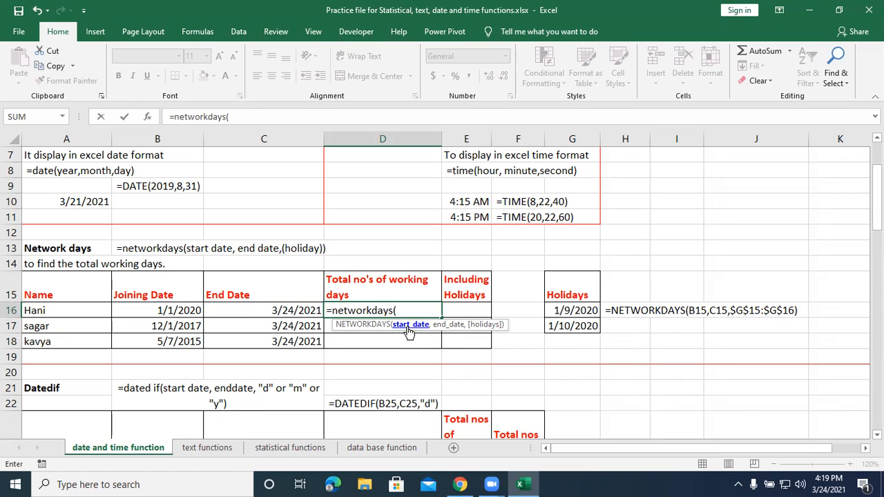
left_click(143, 312)
type(",")
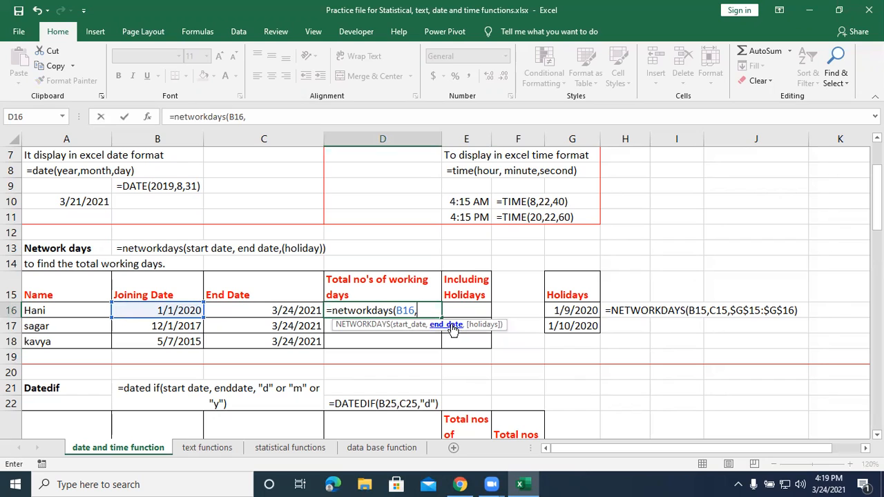
left_click(248, 312)
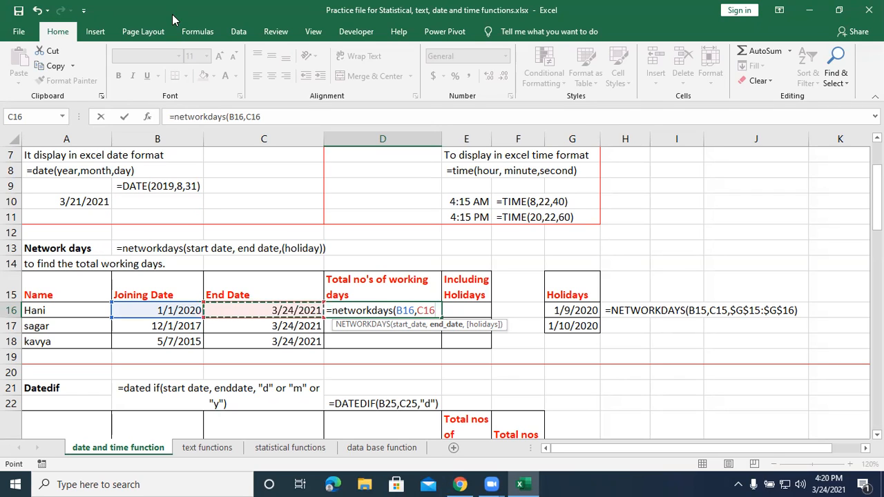
type(")")
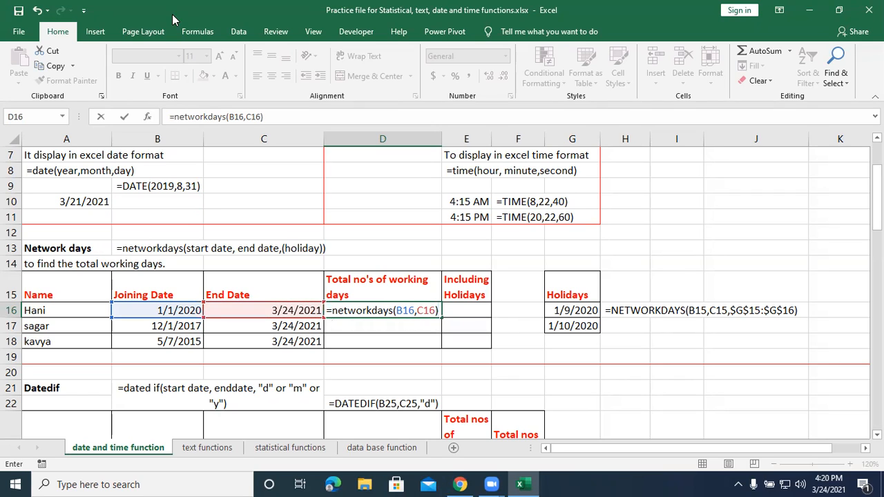
key("Return")
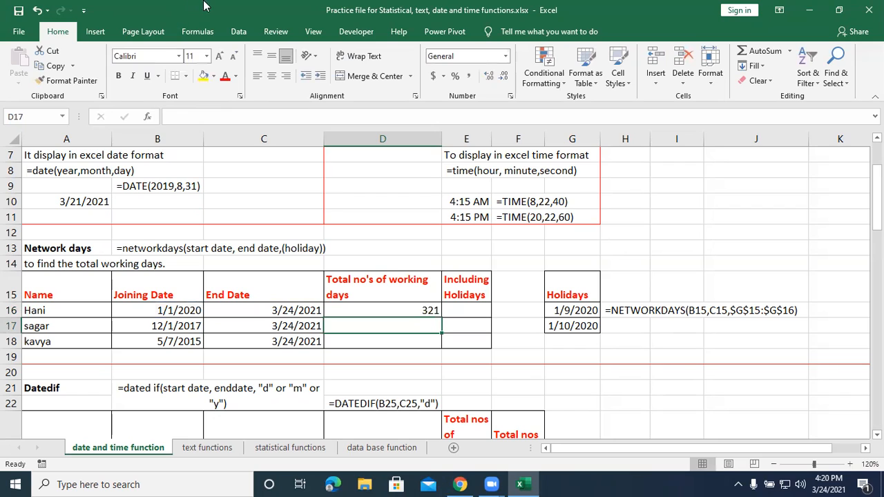
Copy the working days formula from D16 down through D18, and select cell E16 under Including Holidays.
left_click(401, 311)
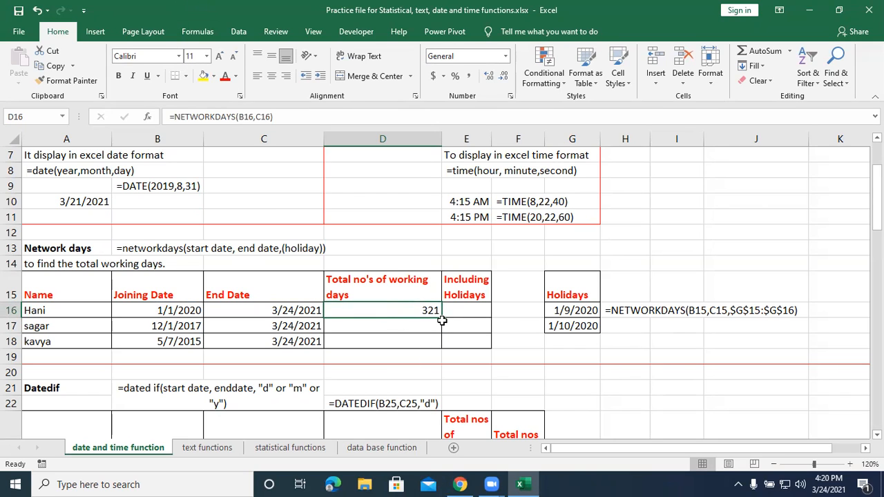
left_click_drag(442, 321, 447, 344)
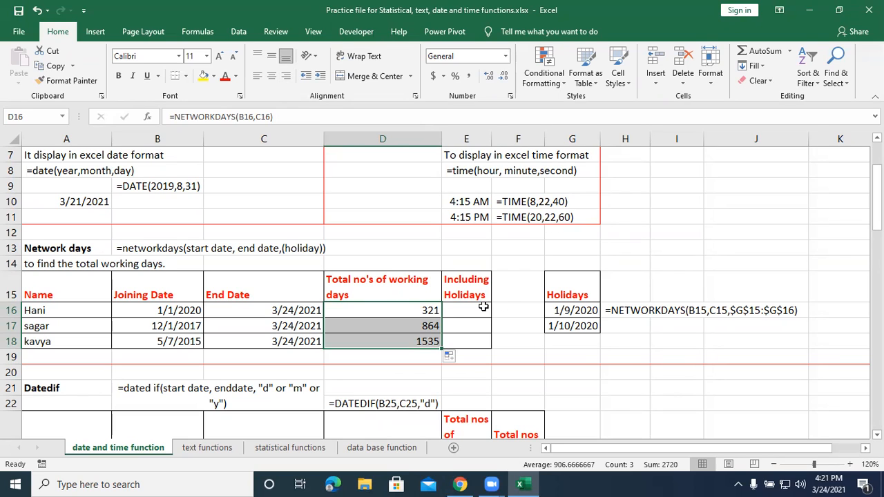
left_click(462, 314)
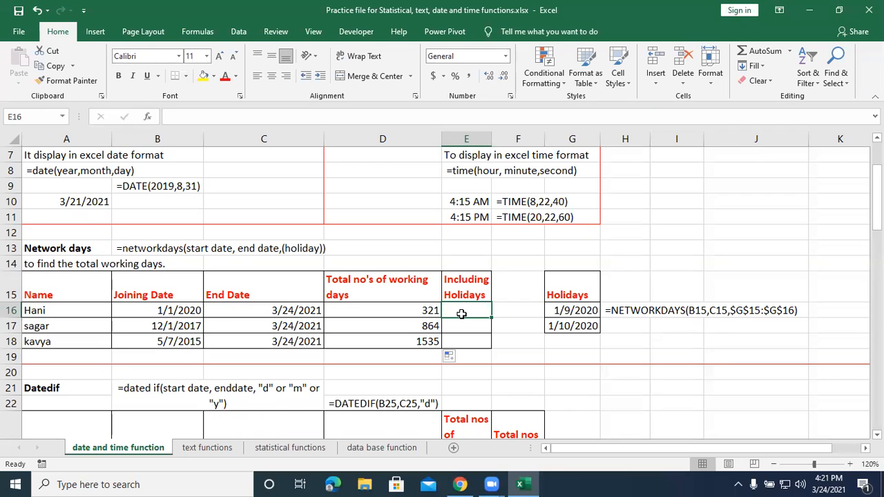
Calculate the first employee's working days excluding the listed holidays in E16 with the formula =networkdays(B16,C16,$G$16:$G$17).
type("=n")
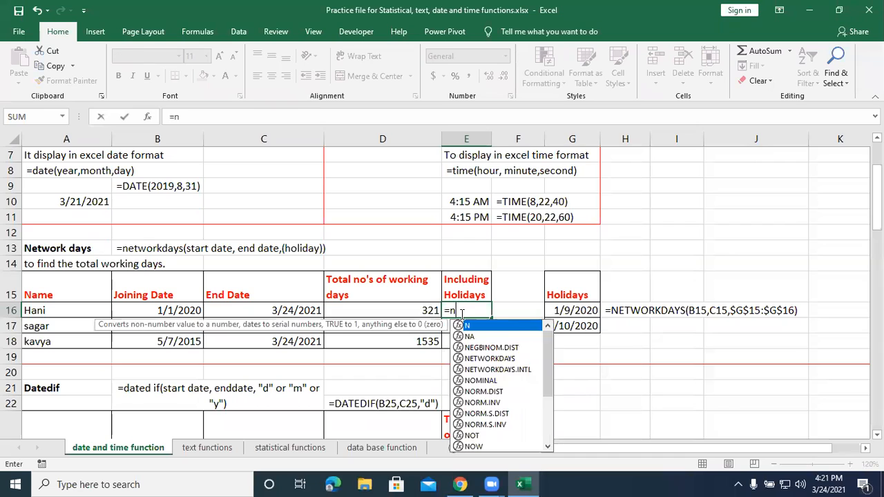
type("etworkday")
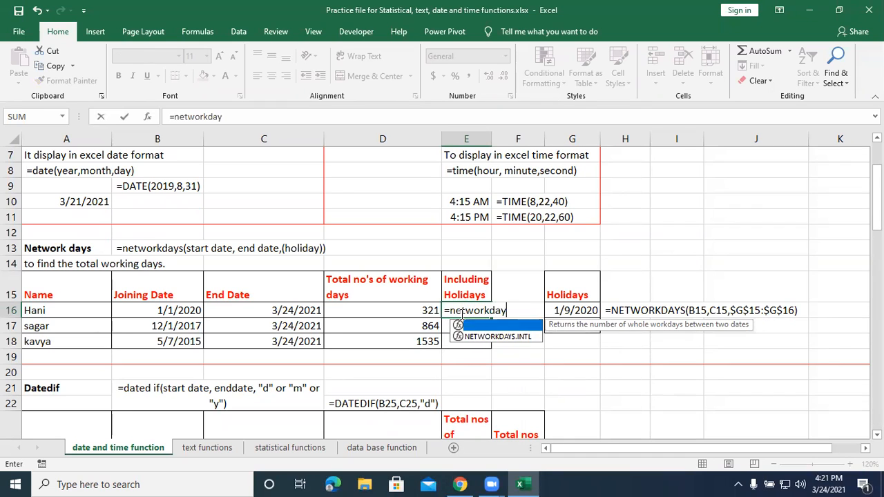
type("s(")
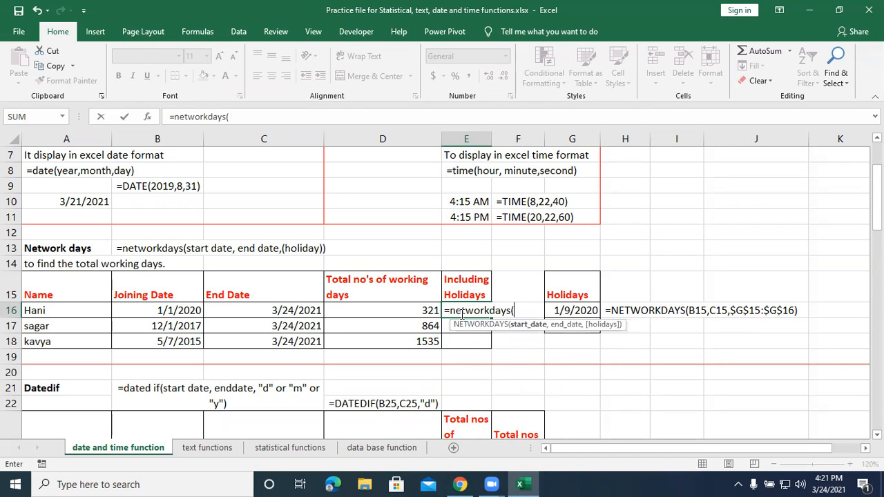
key("Left")
key("Left")
key("Left")
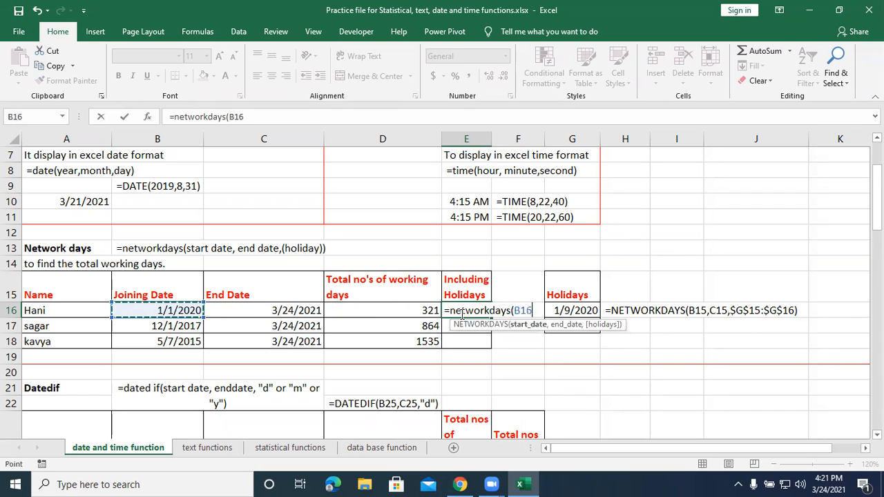
type(",")
key("Left")
key("Left")
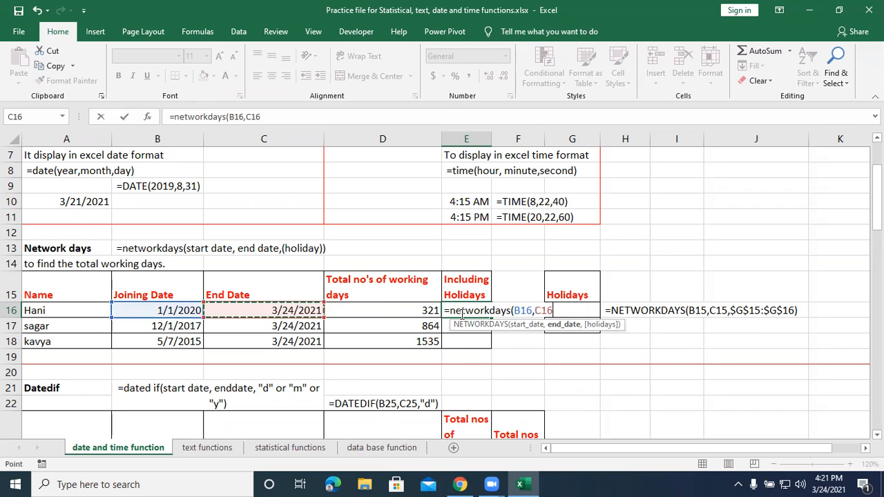
type(",")
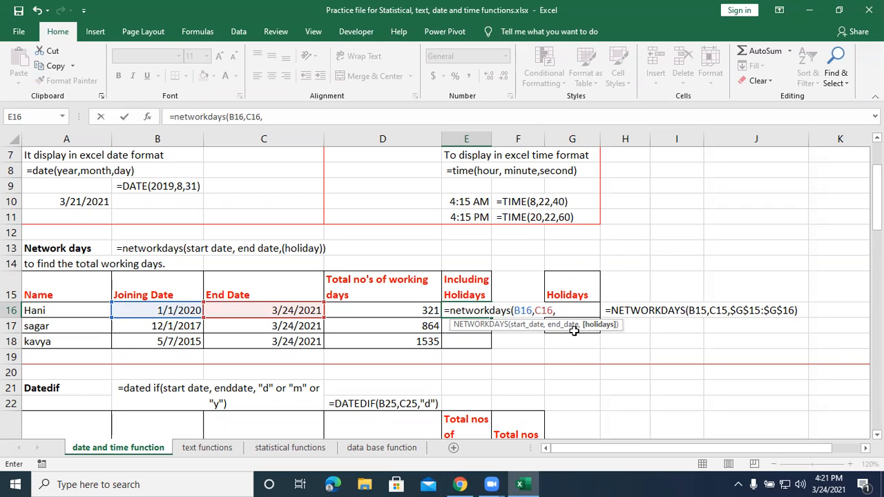
left_click_drag(574, 332, 575, 314)
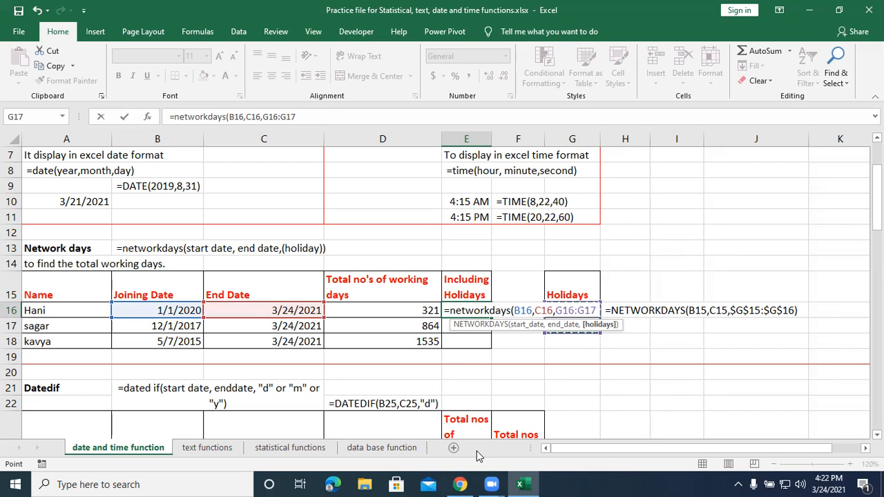
key("F4")
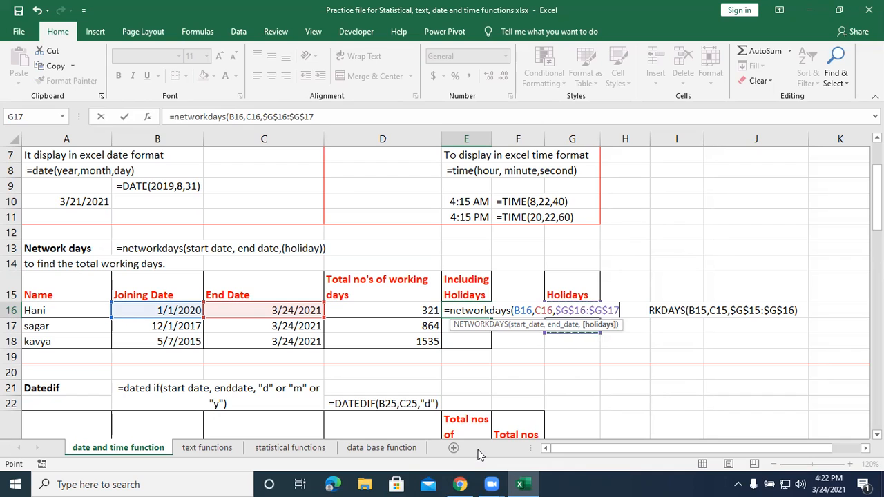
type(")")
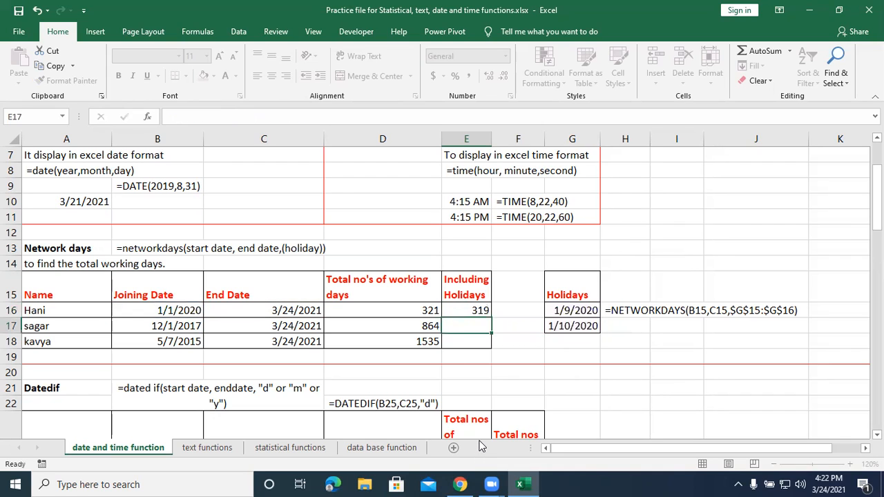
key("Return")
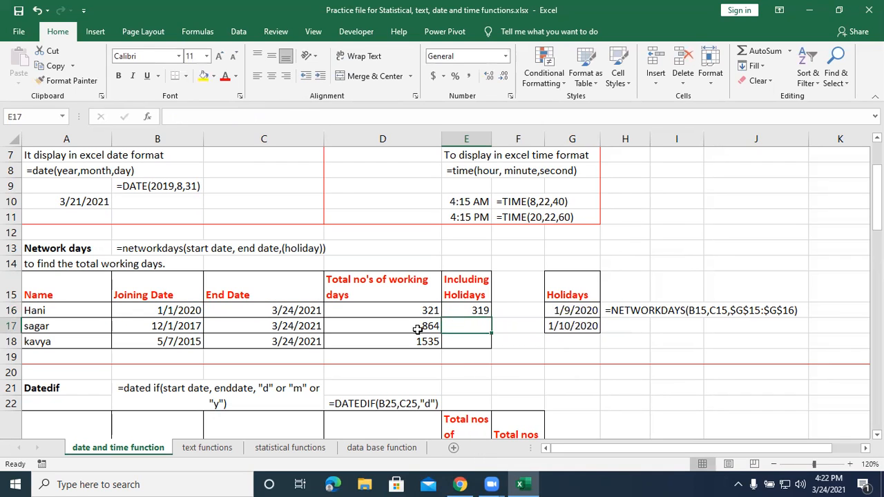
Check the formula in D16 against E16, and fill the E16 formula down through E18.
left_click(412, 310)
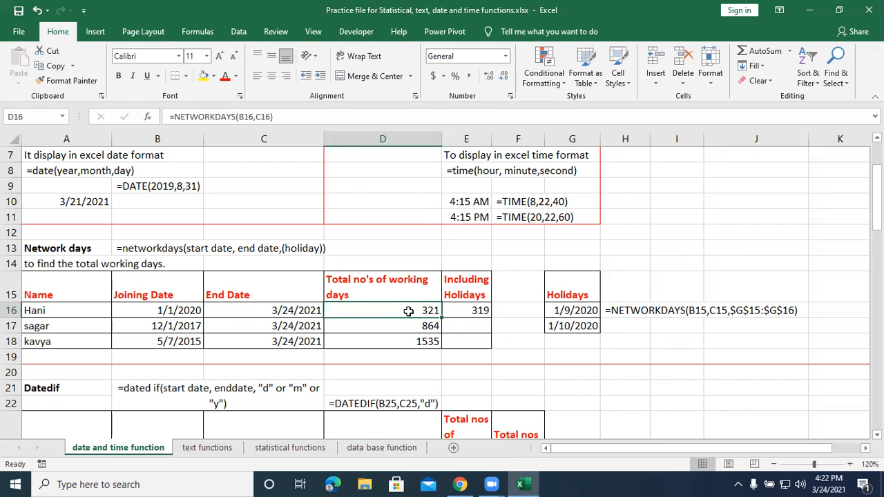
left_click(475, 310)
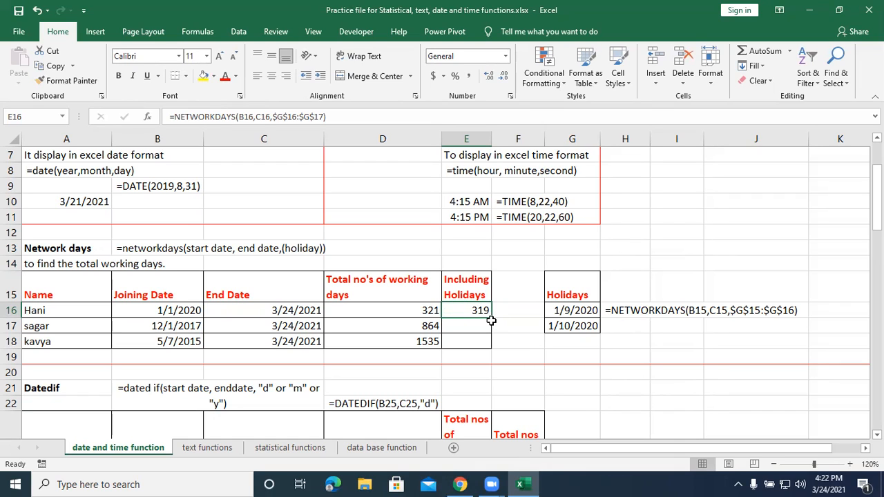
left_click_drag(495, 320, 493, 352)
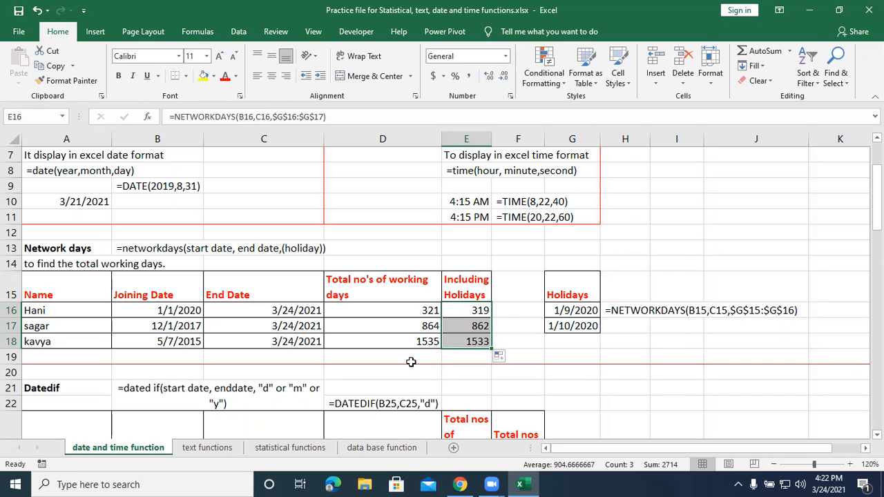
Review the start date, end date and holidays arguments of the NETWORKDAYS formula in E16.
scroll(411, 362, "down", 1)
double_click(467, 263)
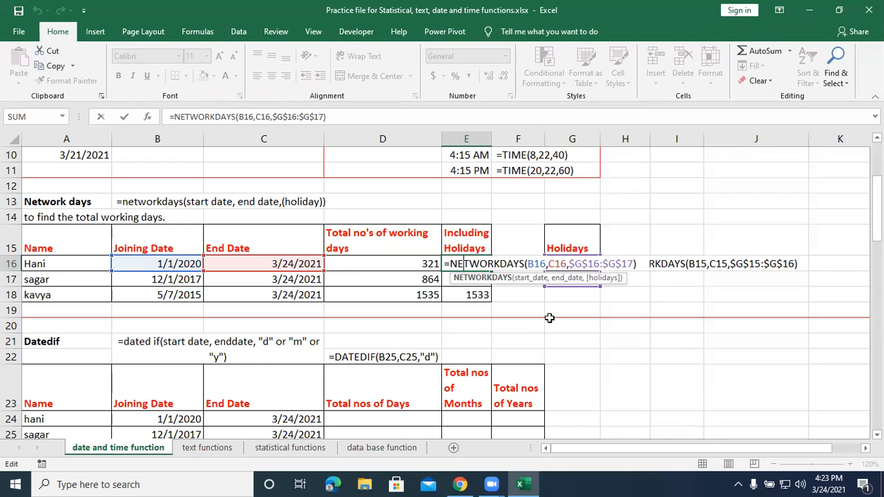
key("Right")
key("Right")
key("Right")
key("Right")
key("Right")
key("Right")
key("Right")
key("Right")
key("Right")
key("Right")
key("Right")
key("Right")
key("Right")
key("Right")
key("Right")
key("Right")
key("Right")
key("Right")
key("Right")
key("Right")
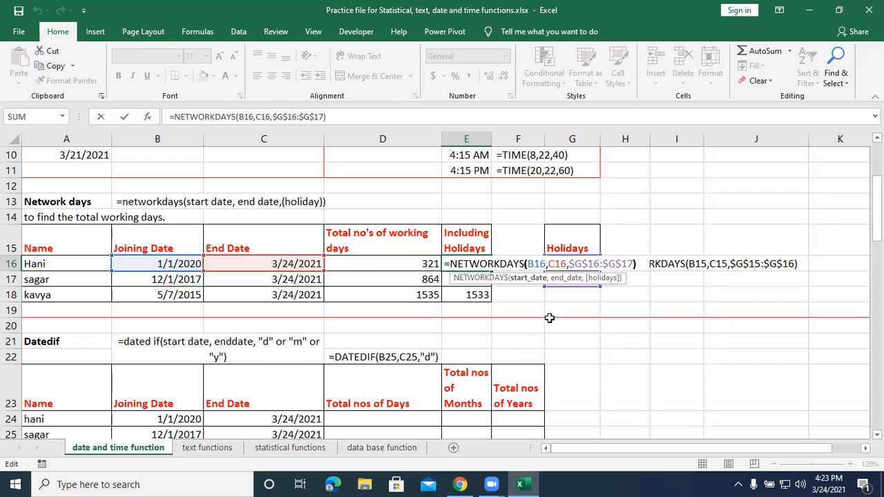
key("Right")
key("Right")
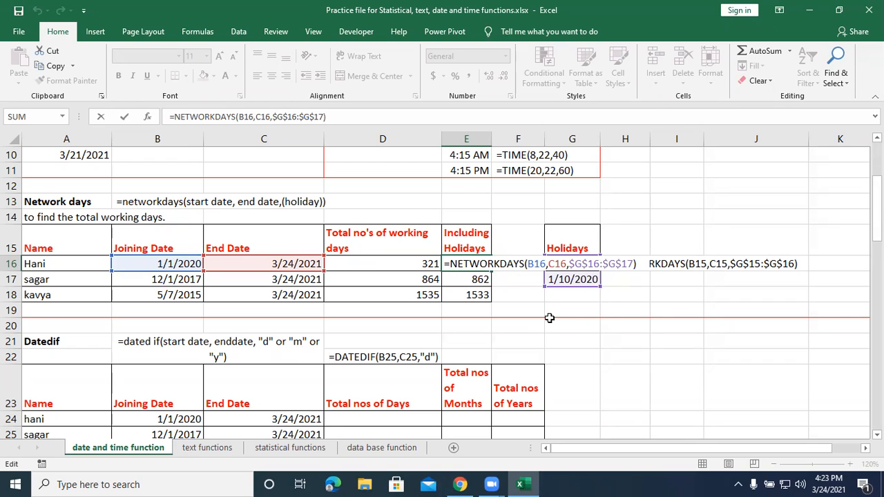
key("Return")
Clear the formulas in E16:E18 of the Including Holidays column.
left_click_drag(487, 265, 482, 295)
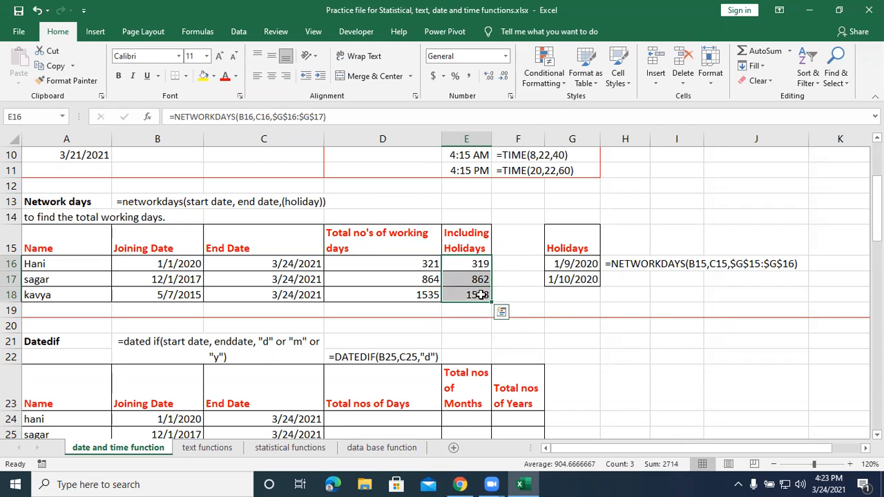
key("Delete")
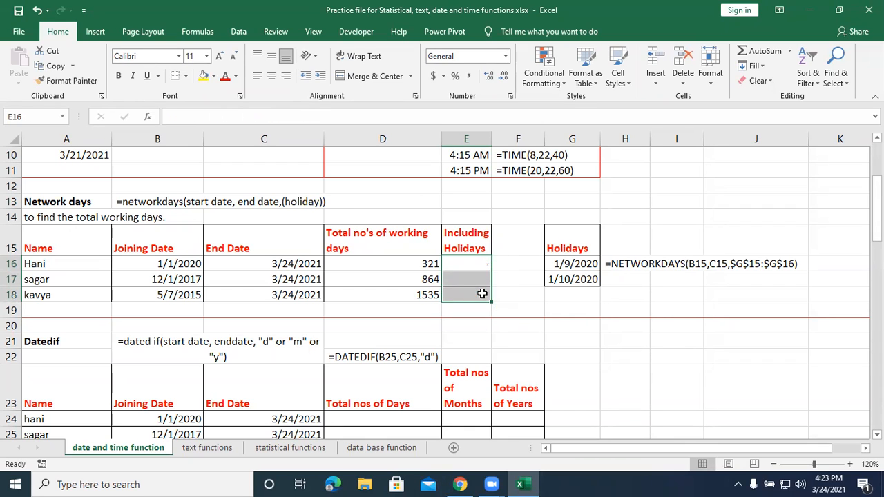
Enter =networkdays(B16,C16,$G$16:$G$17) in E16, with the holiday range as an absolute reference.
left_click(488, 262)
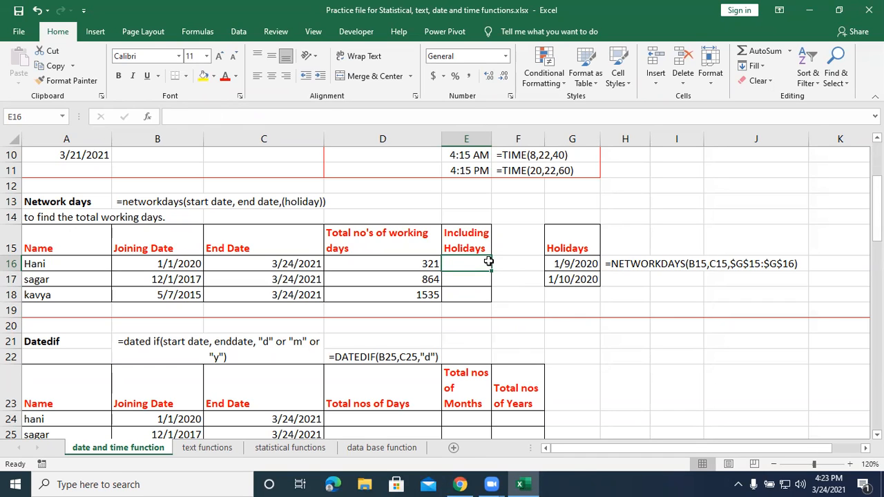
type("=")
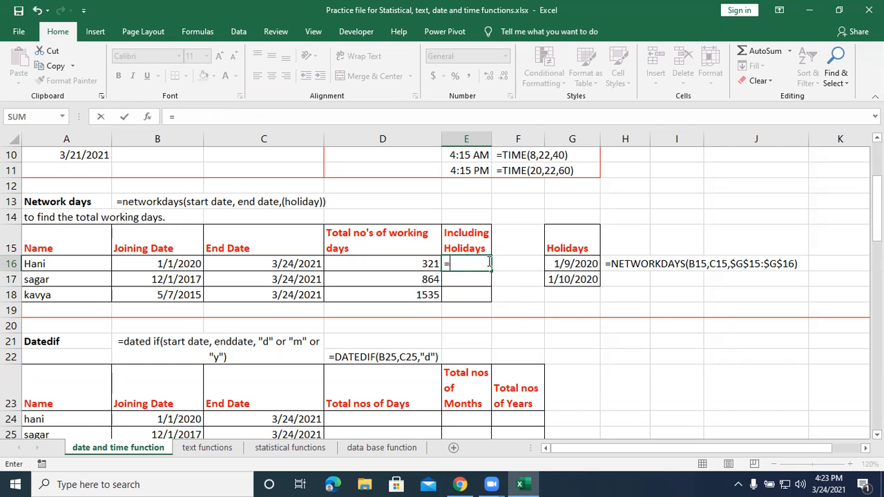
type("netw")
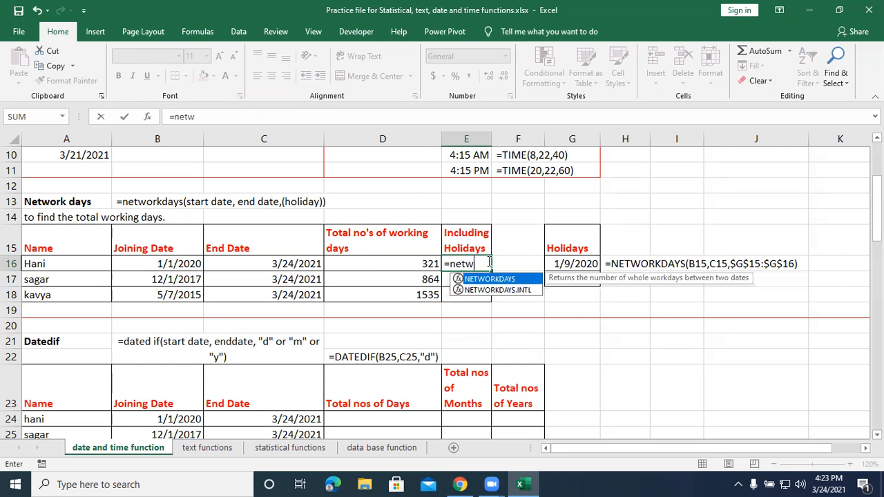
type("orkdays")
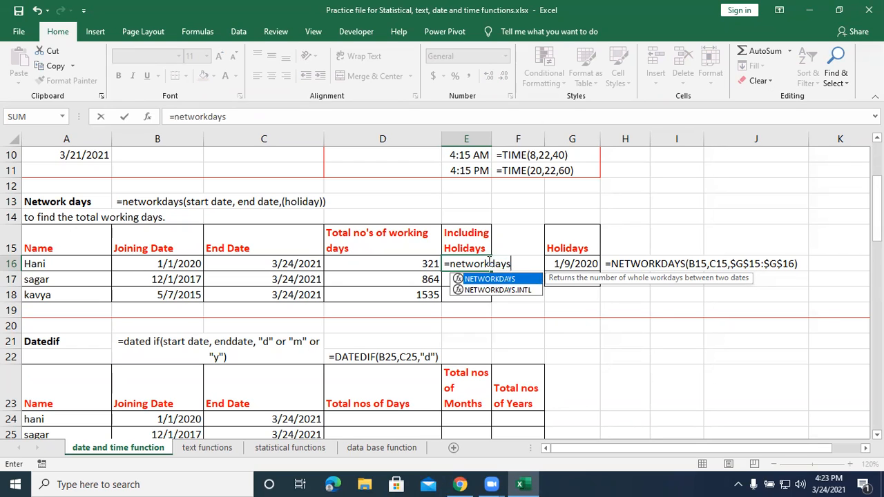
type("(")
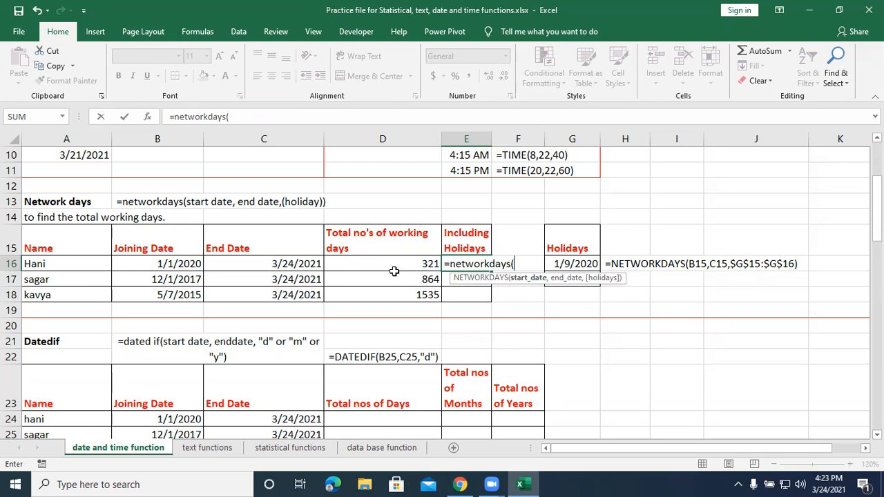
left_click(181, 264)
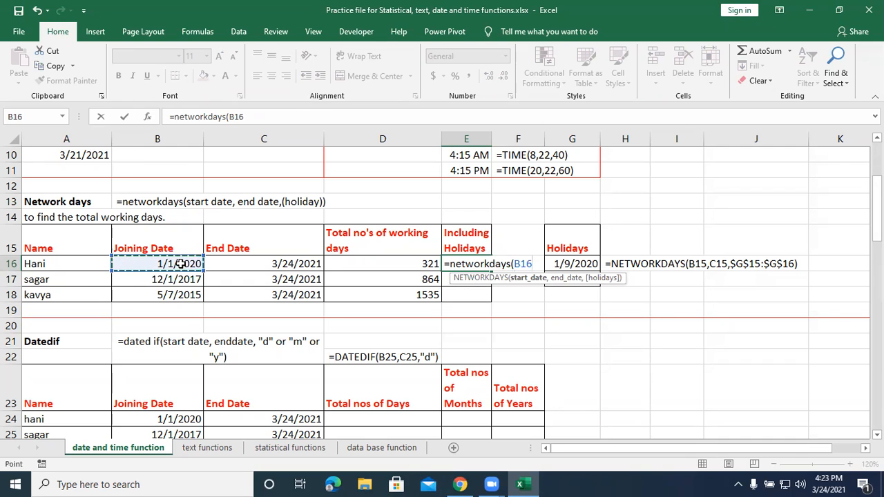
type(",")
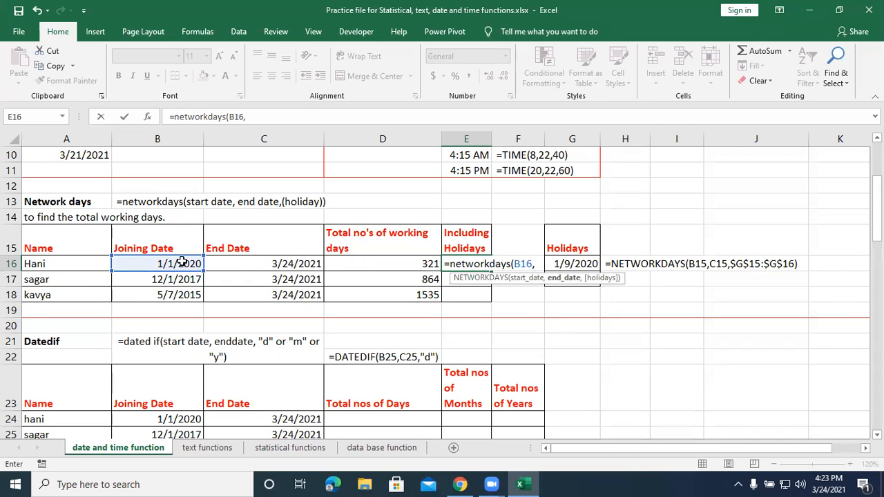
left_click(238, 264)
type(",")
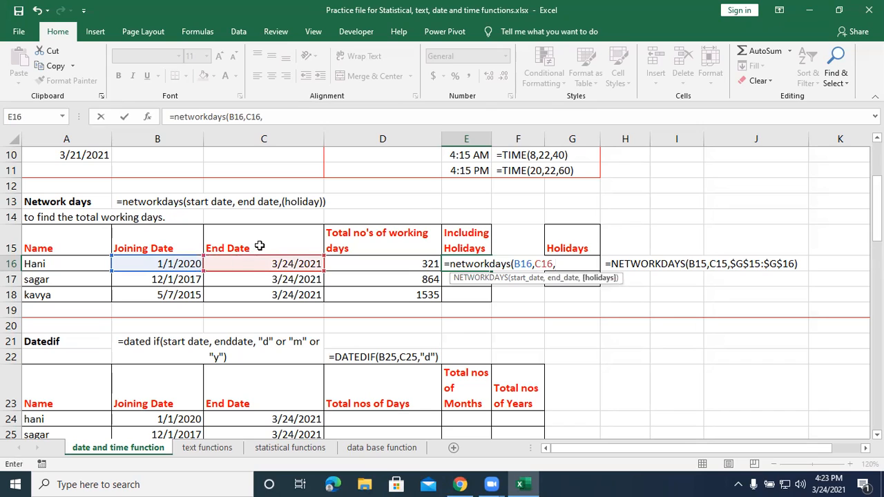
left_click(586, 286)
left_click_drag(586, 285, 584, 265)
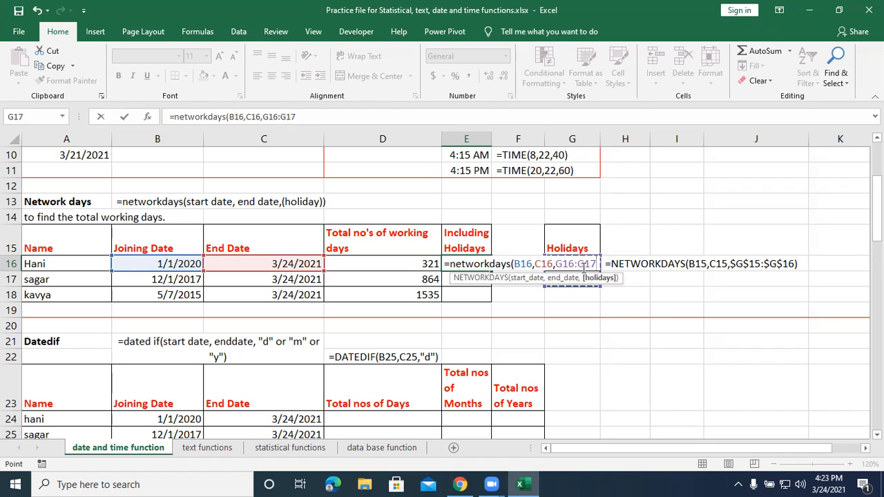
key("F4")
type(")")
key("Return")
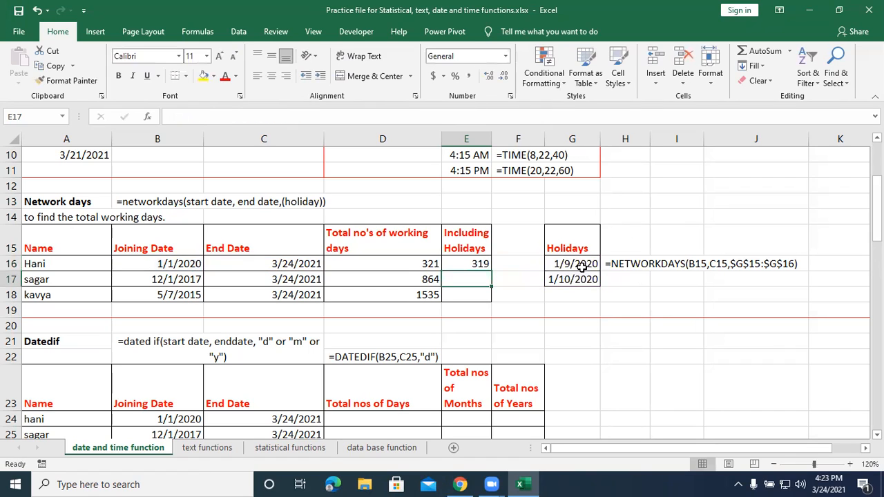
Fill the holiday-adjusted formula from E16 down through E18, and compare the column with the total working days in D16:D18.
left_click(483, 266)
left_click_drag(491, 273, 491, 302)
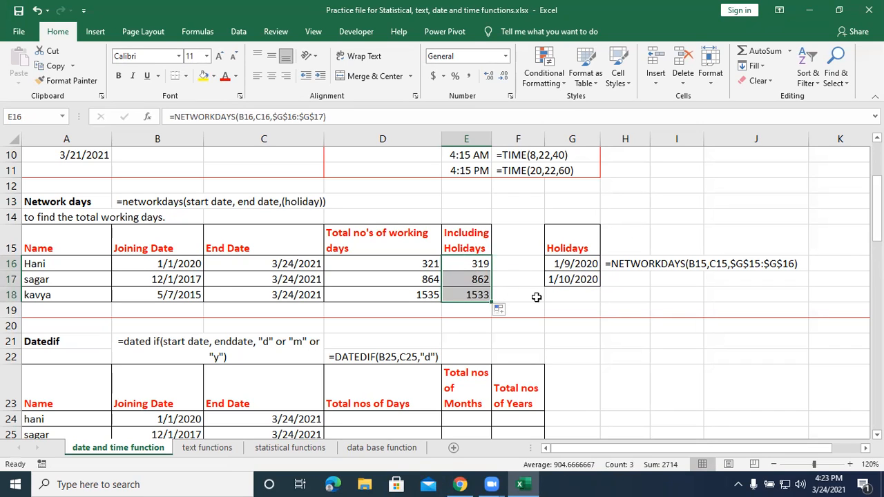
left_click(605, 381)
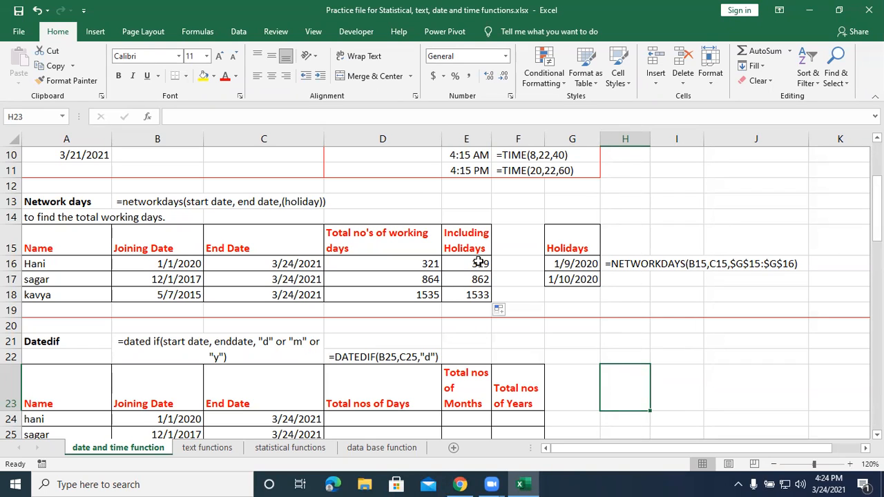
left_click_drag(429, 269, 464, 294)
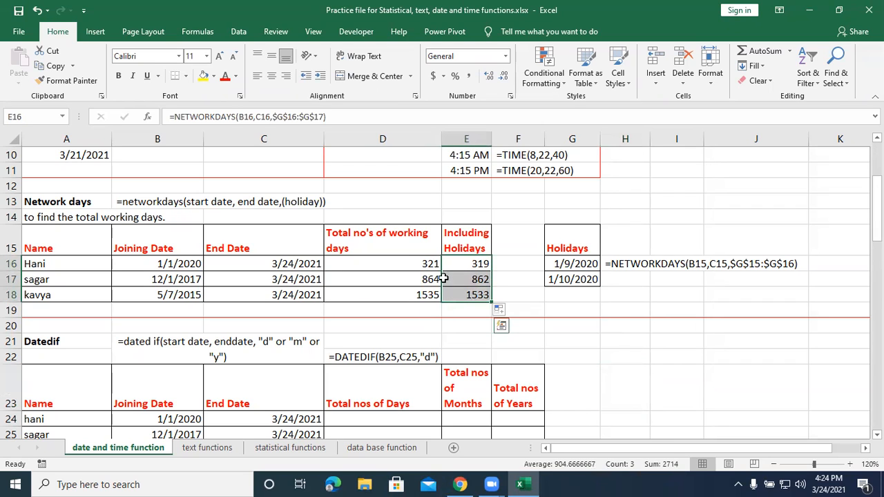
left_click_drag(424, 264, 419, 295)
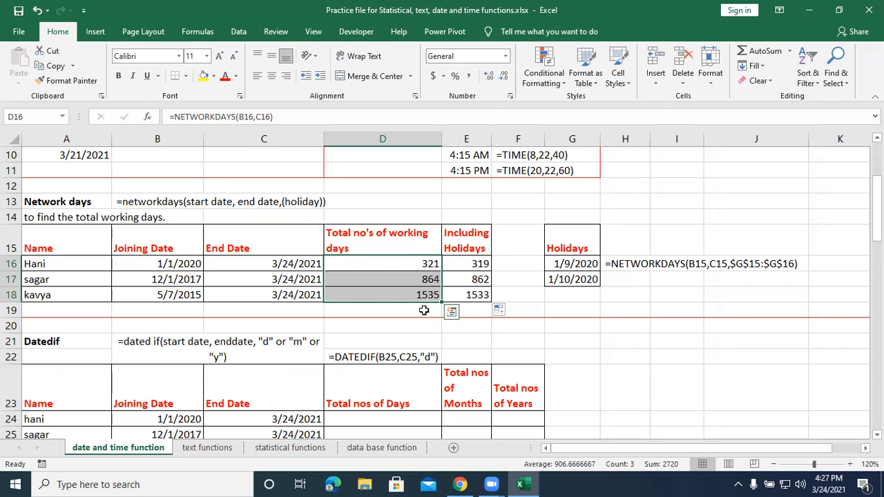
Enter =datedif(B24,C24,"d") in D24 to calculate the total number of days between joining date and end date.
scroll(424, 327, "down", 2)
left_click(388, 311)
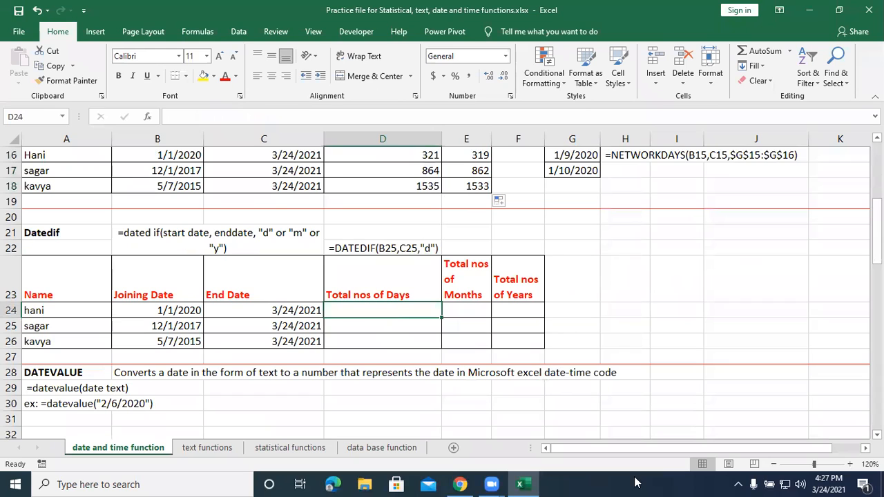
type("=")
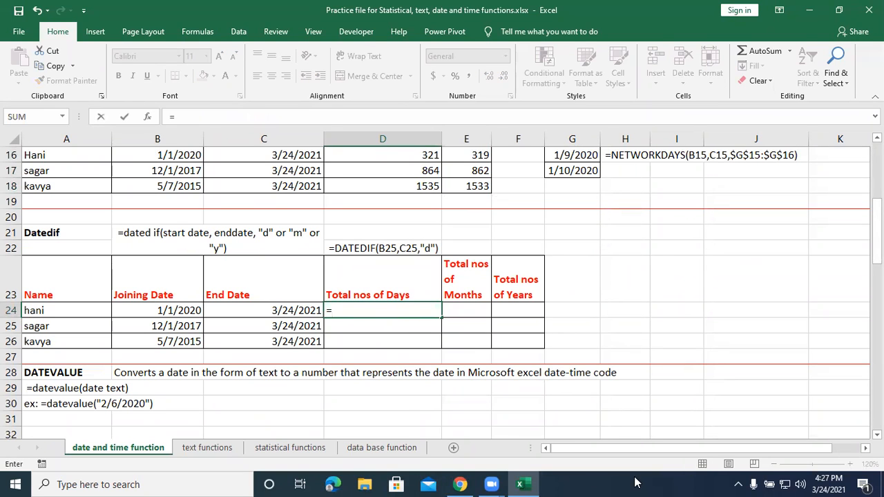
type("datedif(")
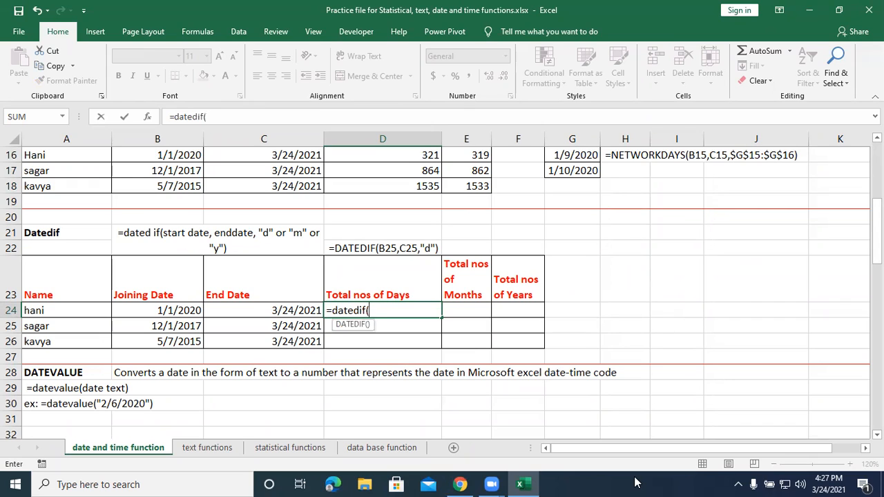
left_click(189, 310)
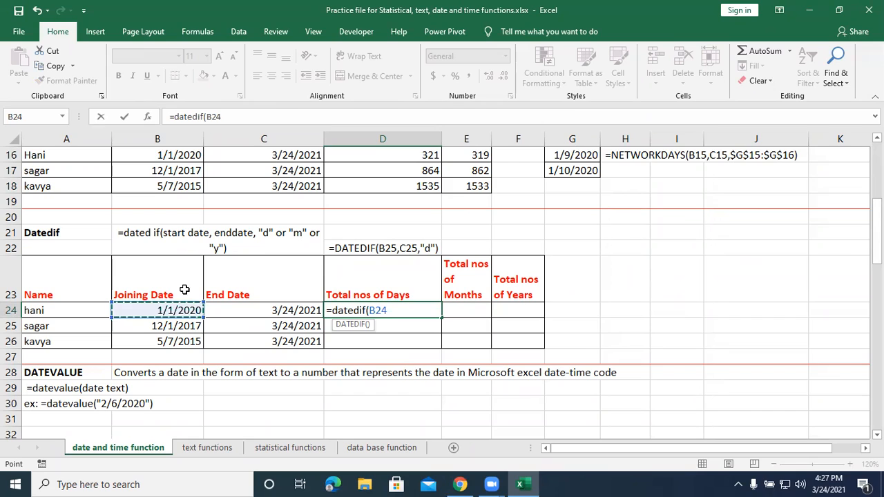
type(",")
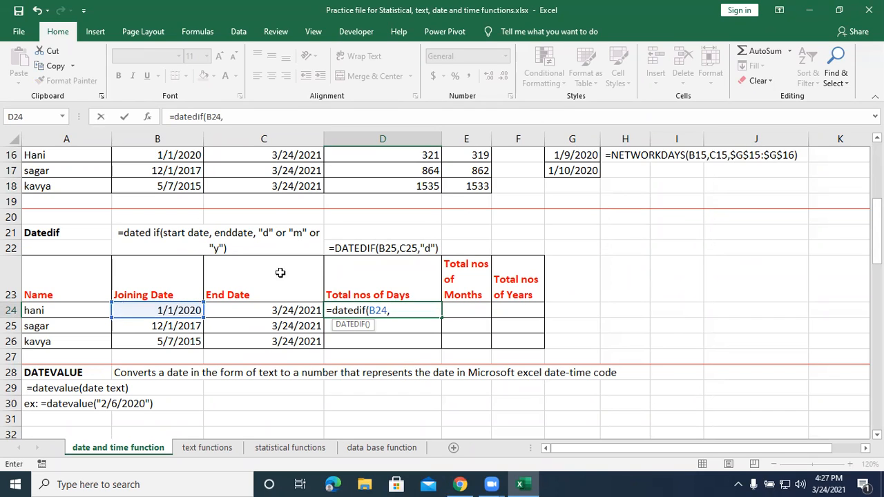
left_click(290, 310)
type(",")
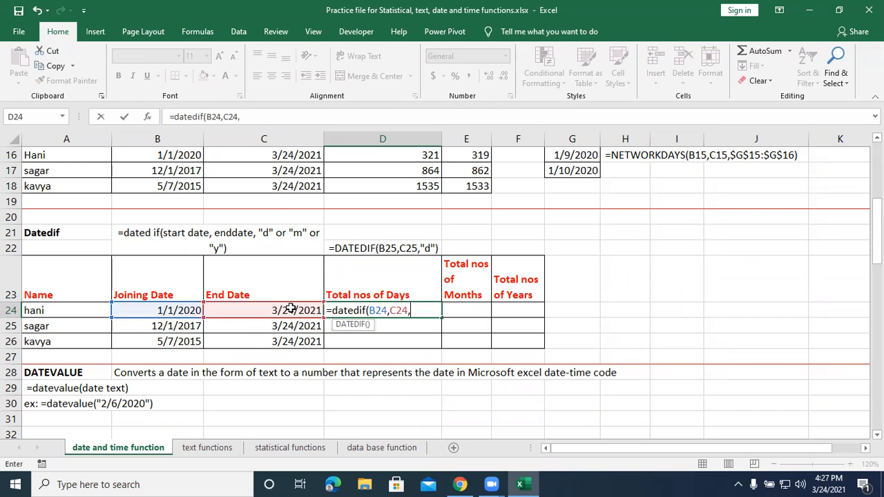
type("\"d\")")
key("Return")
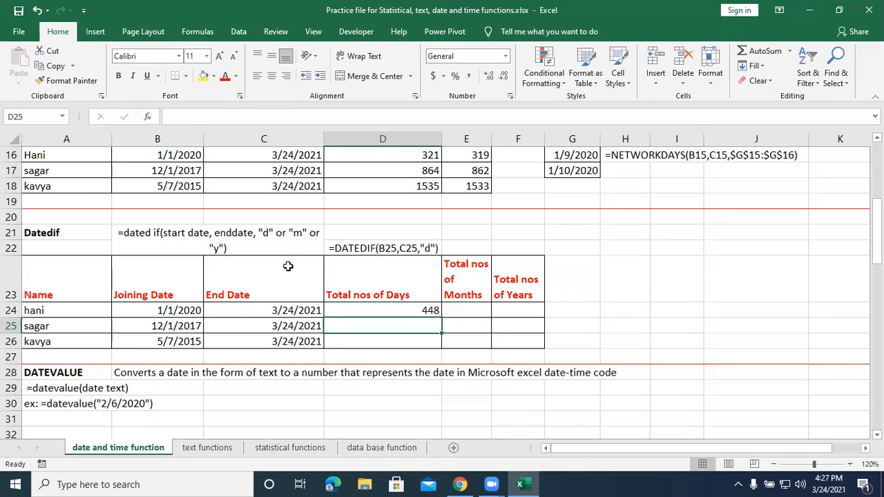
Review the start date, end date and unit arguments of the DATEDIF formula in D24.
left_click(347, 309)
double_click(348, 310)
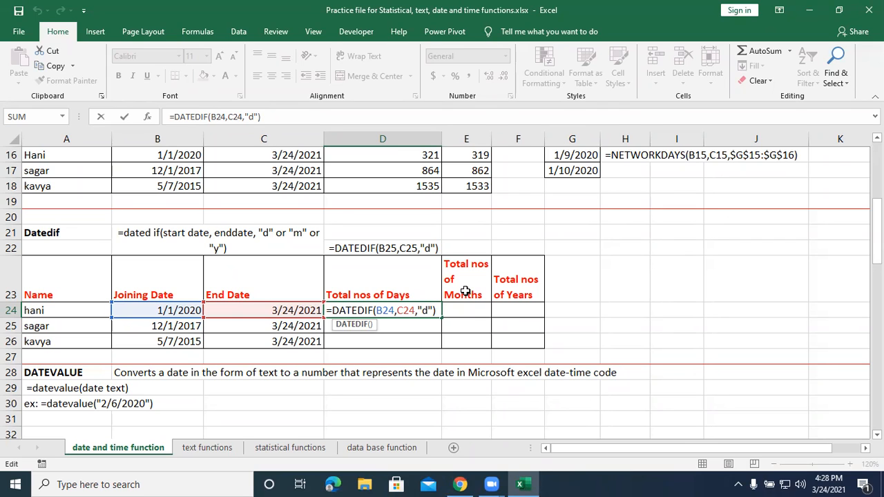
key("Return")
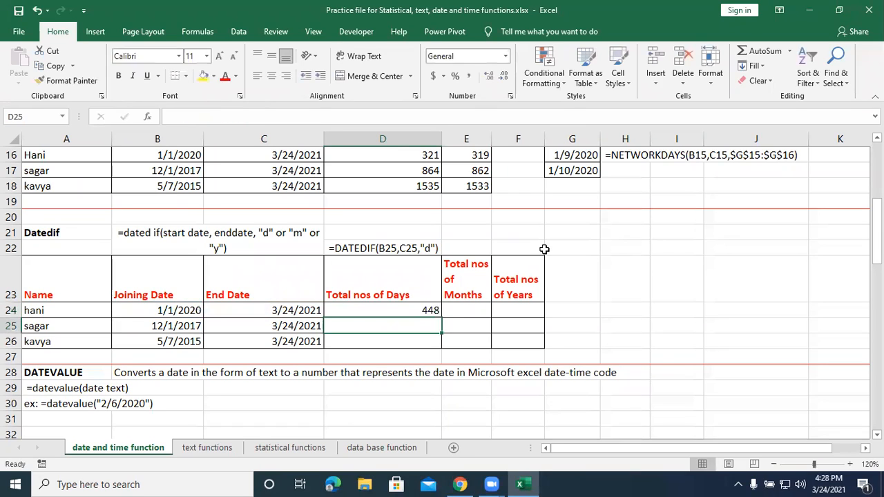
Enter =datedif(B24,C24,"m") in E24 for the total number of months, and review its arguments.
left_click(475, 313)
type("=da")
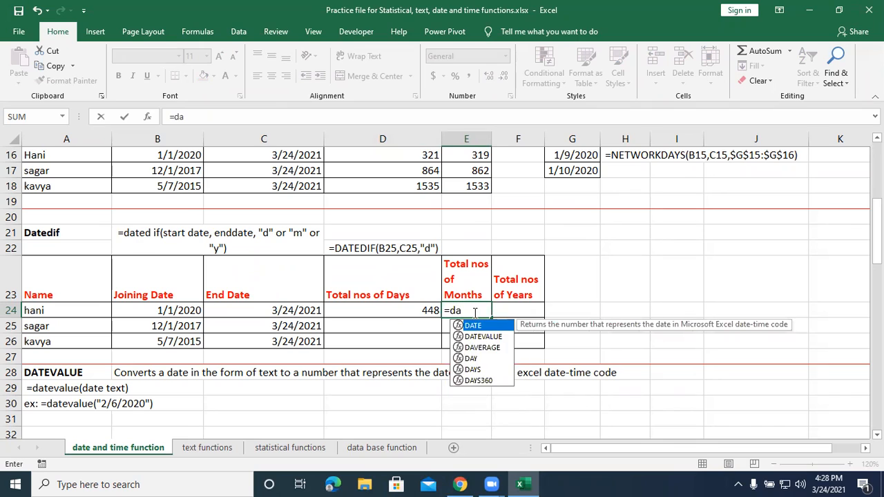
type("tedif")
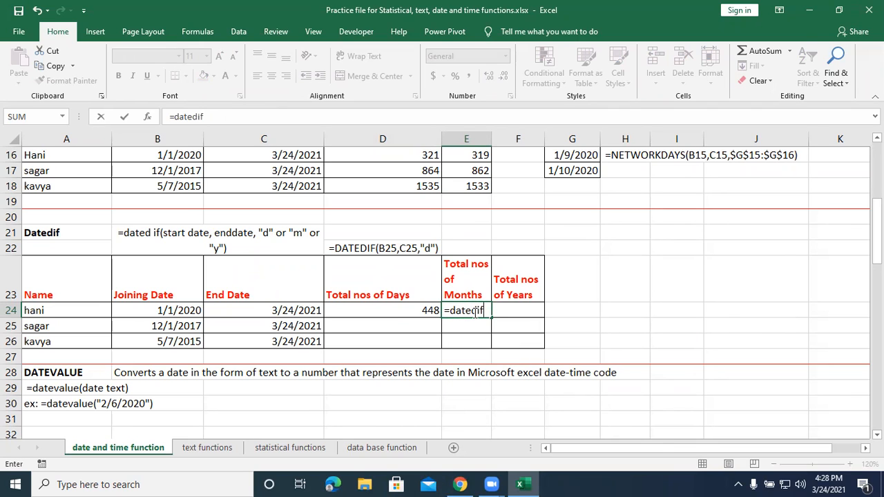
type("(")
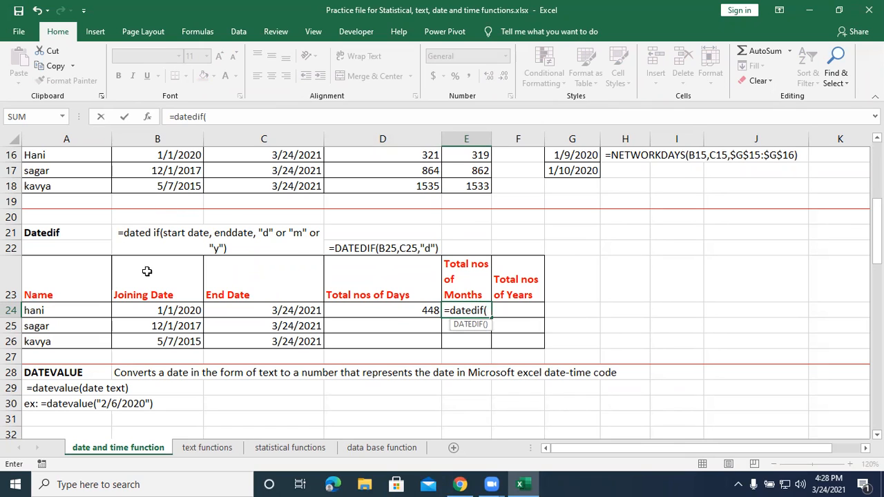
left_click(162, 309)
type(",")
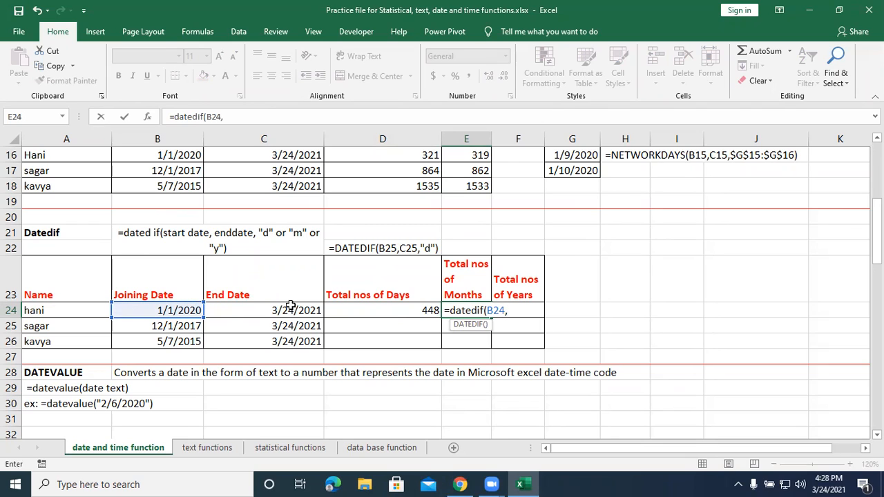
left_click(287, 311)
type(",")
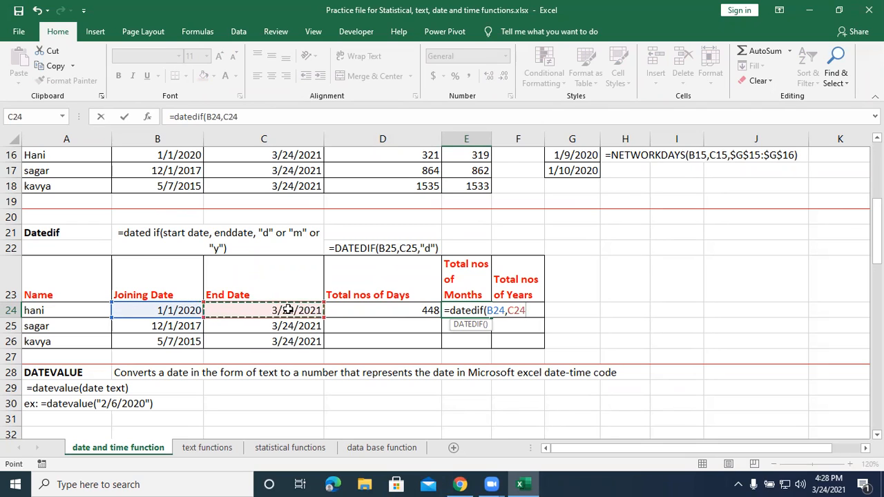
type("\"m")
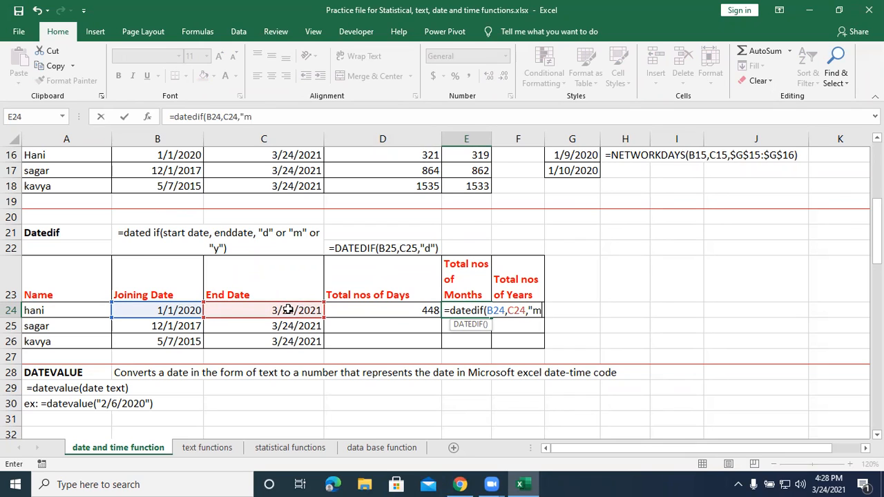
type("\")")
key("Return")
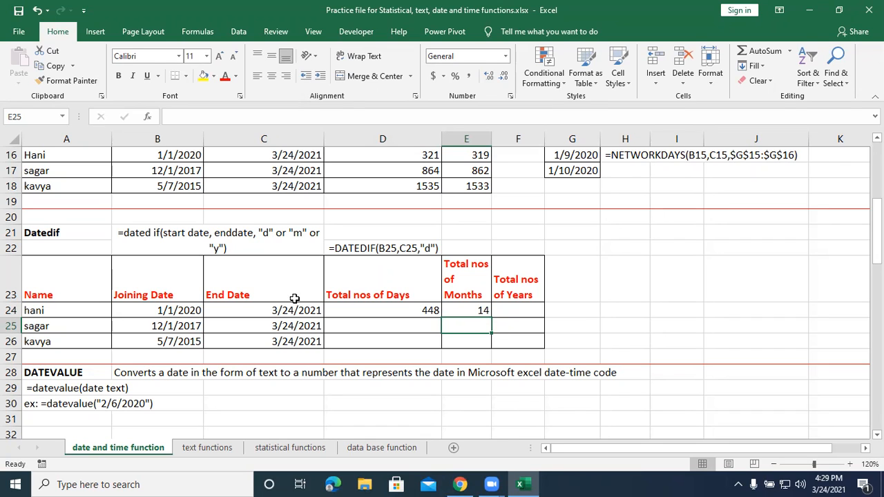
double_click(481, 310)
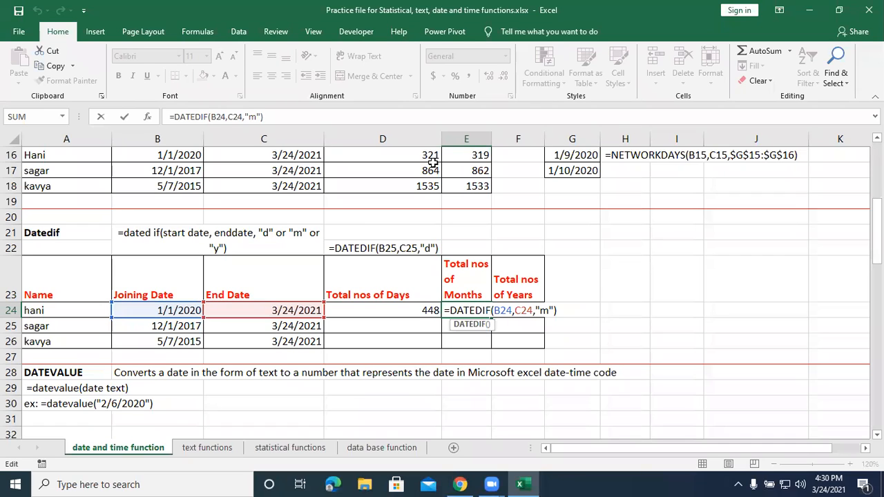
key("Return")
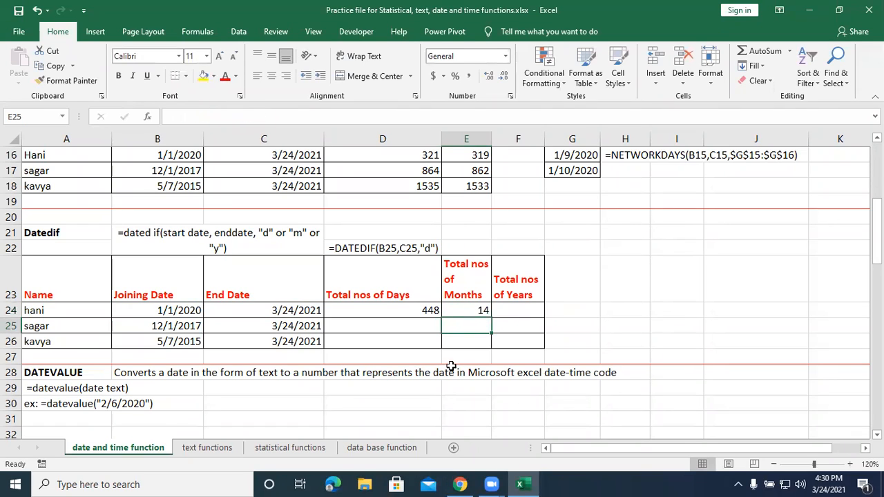
Enter =datedif(B24,C24,"y") in F24 to calculate the total number of years.
left_click(515, 316)
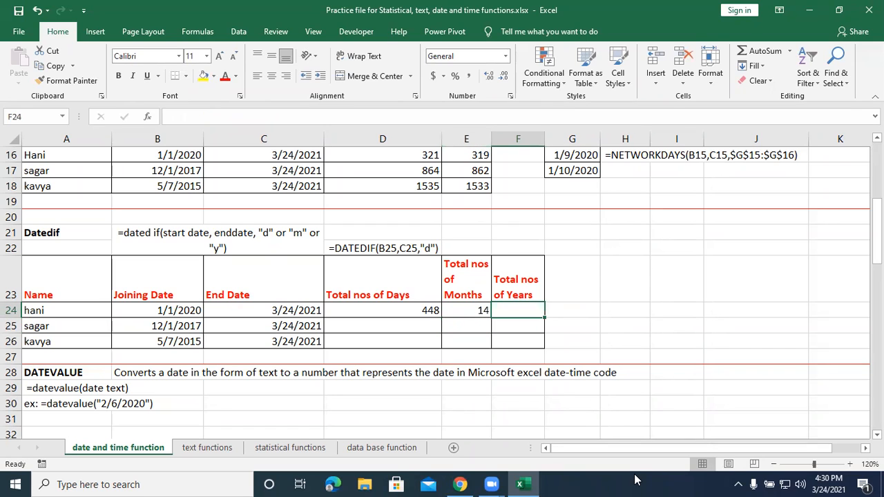
type("=dat")
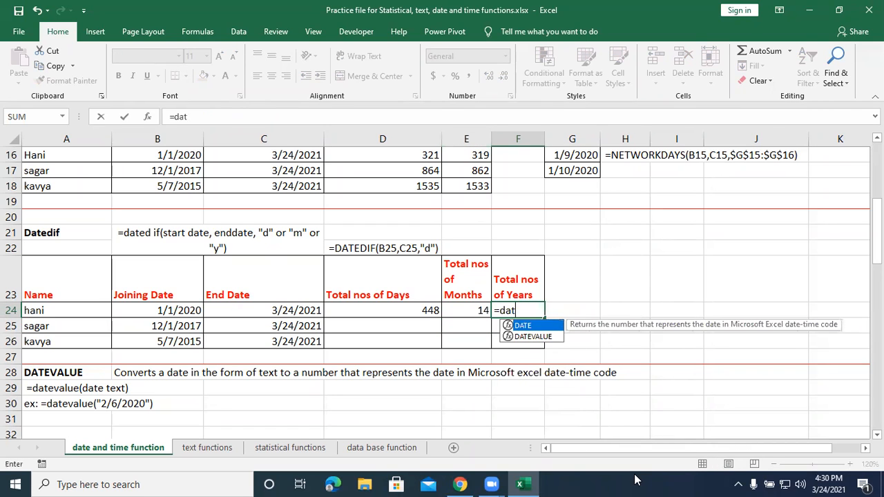
type("edif(")
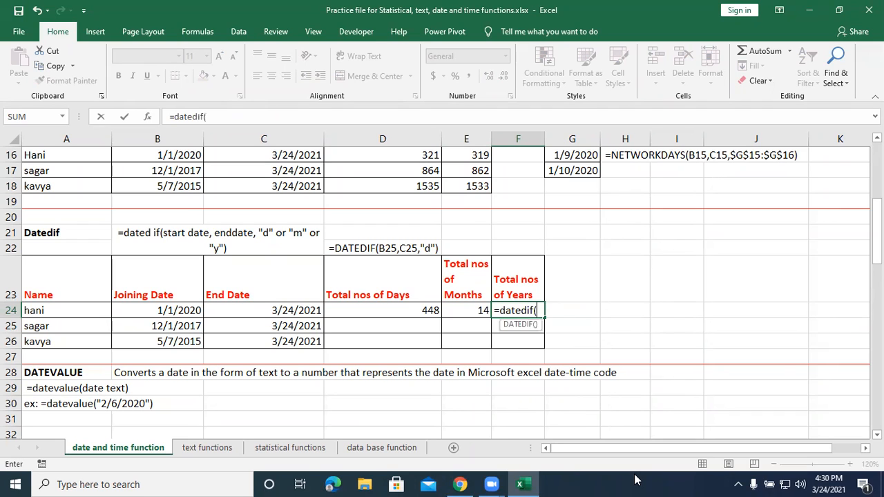
left_click(153, 311)
type(",")
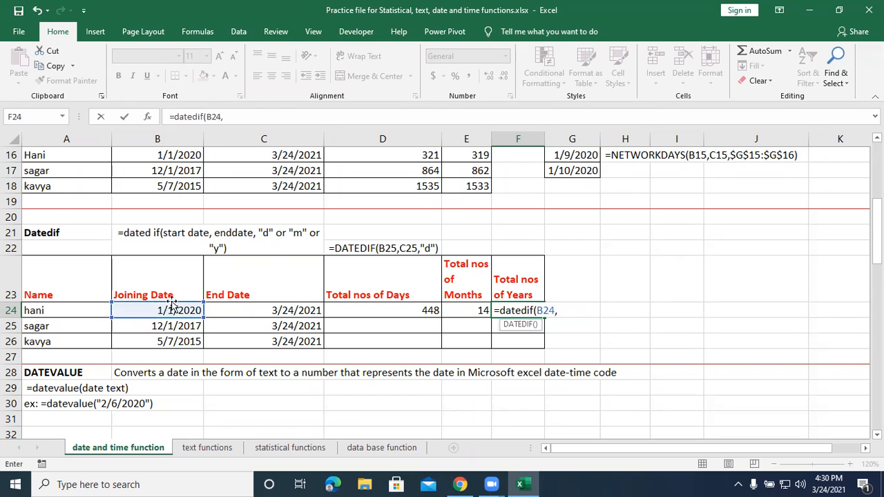
left_click(227, 305)
type(",\"")
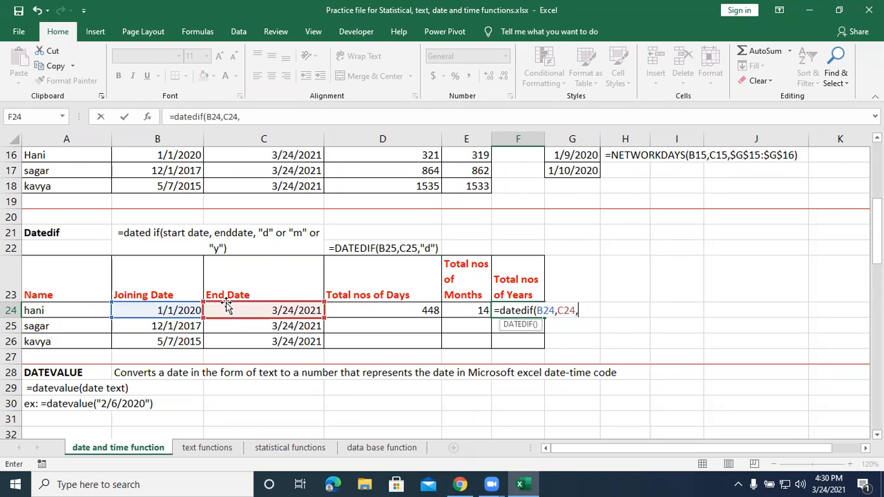
type("y\")")
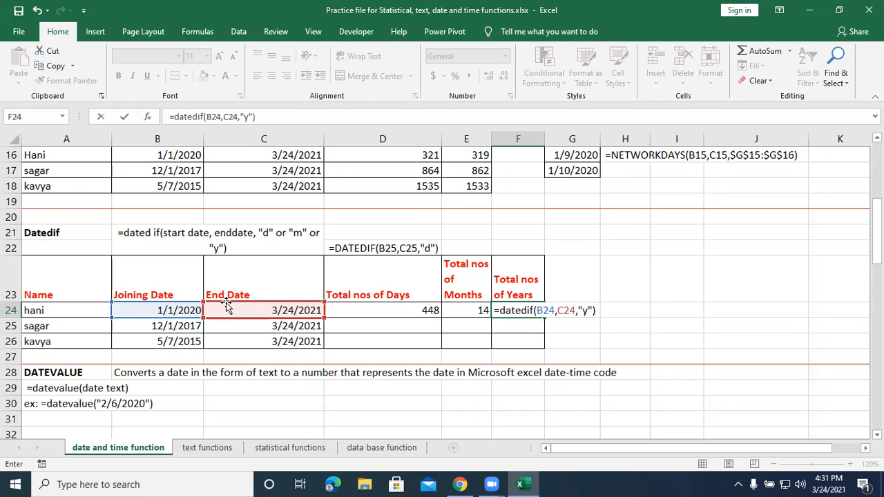
key("Return")
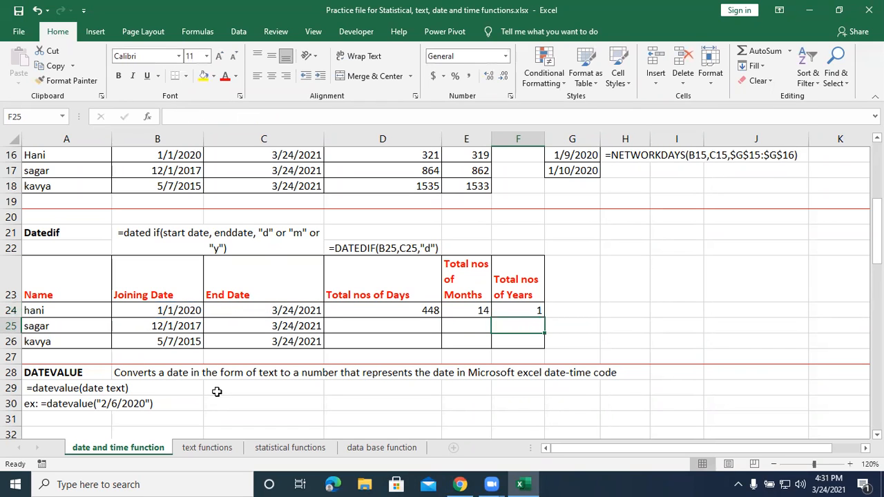
Fill the days, months and years formulas from D24:F24 down through row 26.
left_click_drag(415, 310, 521, 311)
left_click_drag(546, 319, 546, 347)
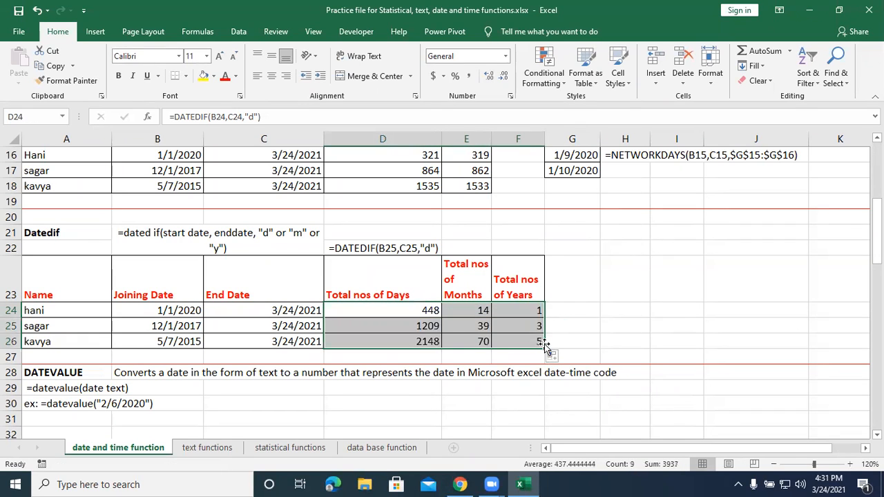
left_click(363, 363)
Enter =datevalue("3/24/2021") in A31 under the DATEVALUE example, and check the resulting cell.
scroll(364, 363, "down", 2)
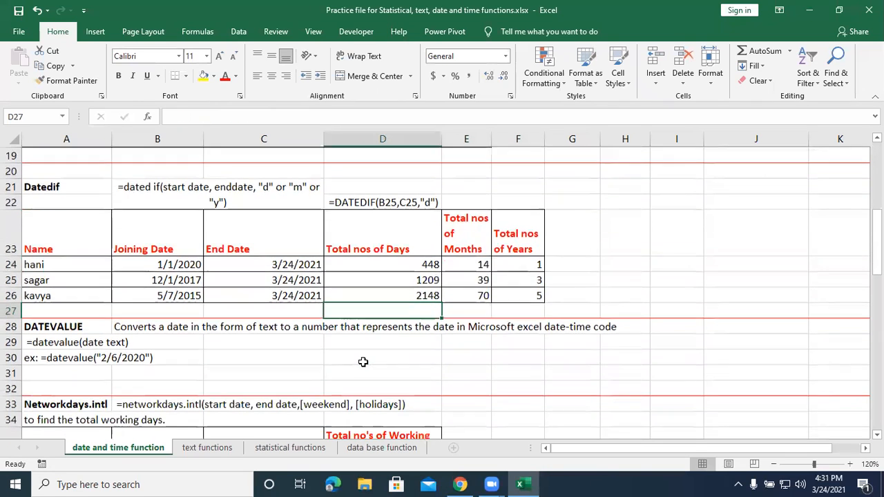
scroll(363, 363, "down", 1)
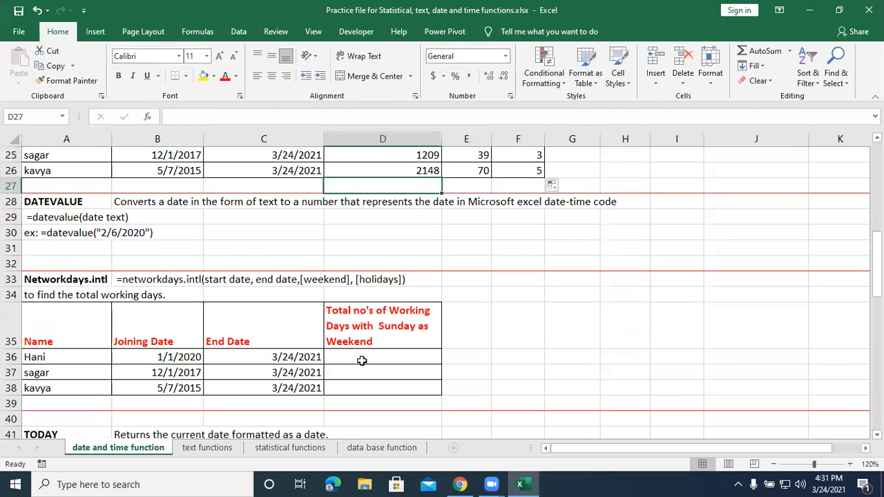
left_click(53, 251)
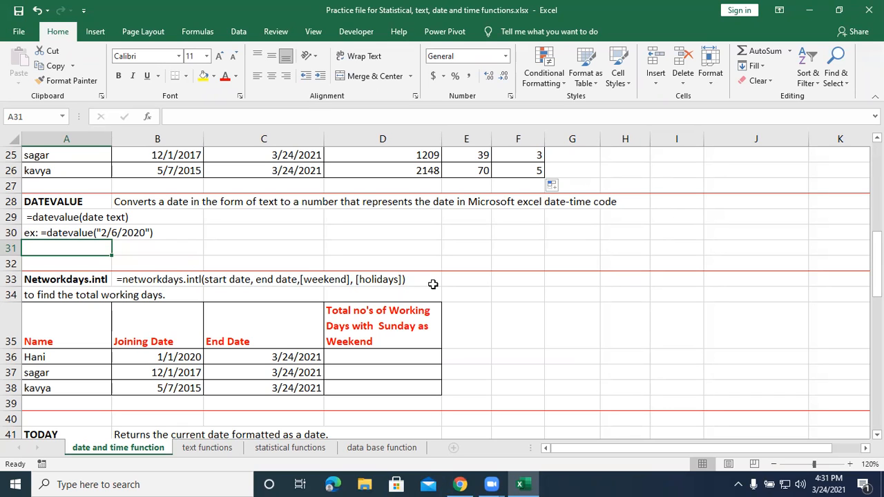
type("=")
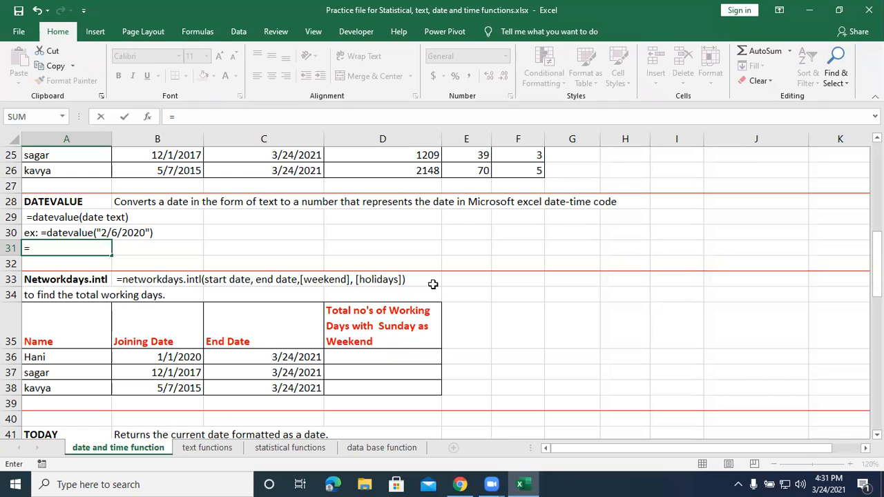
type("dat")
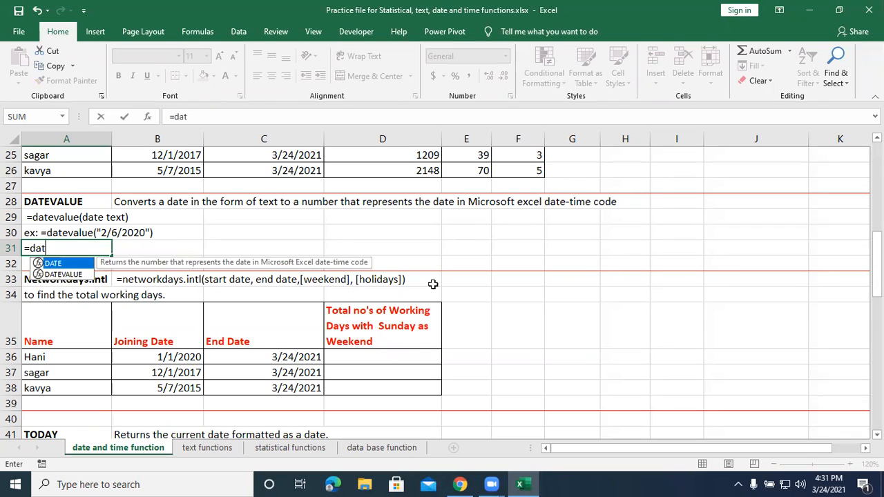
type("eva")
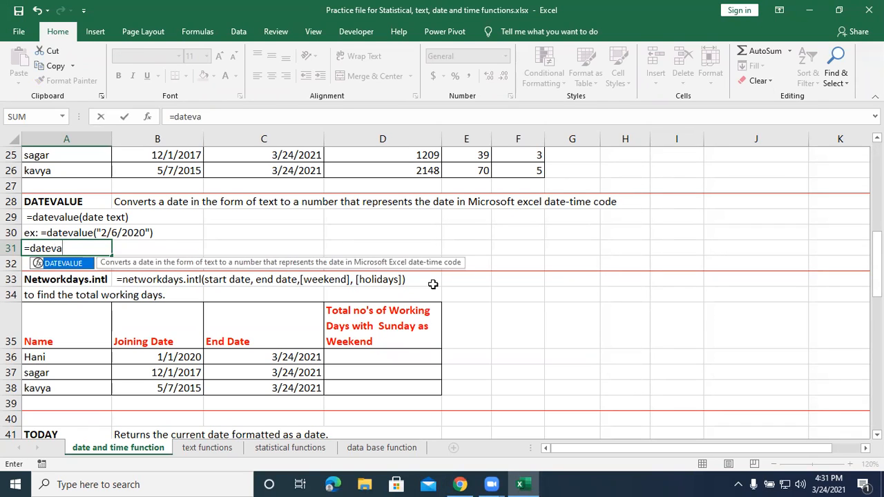
type("lue")
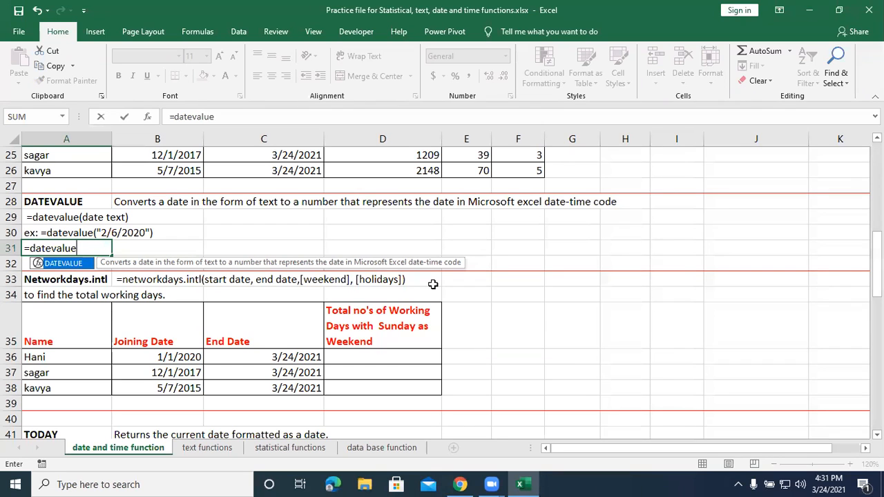
type("(")
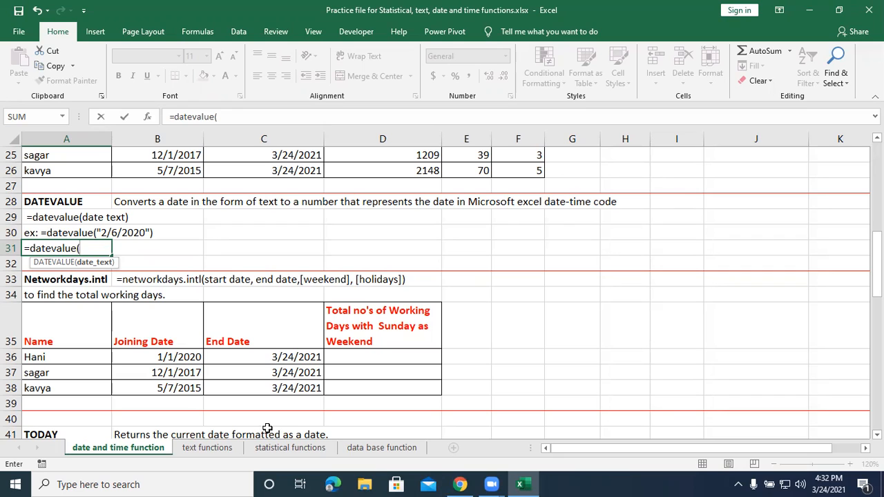
type("\"3/24/2021")
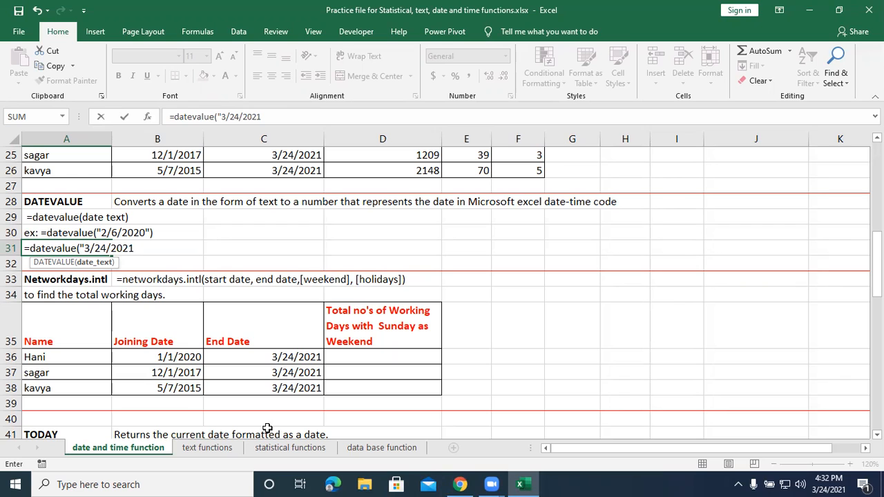
type("\")")
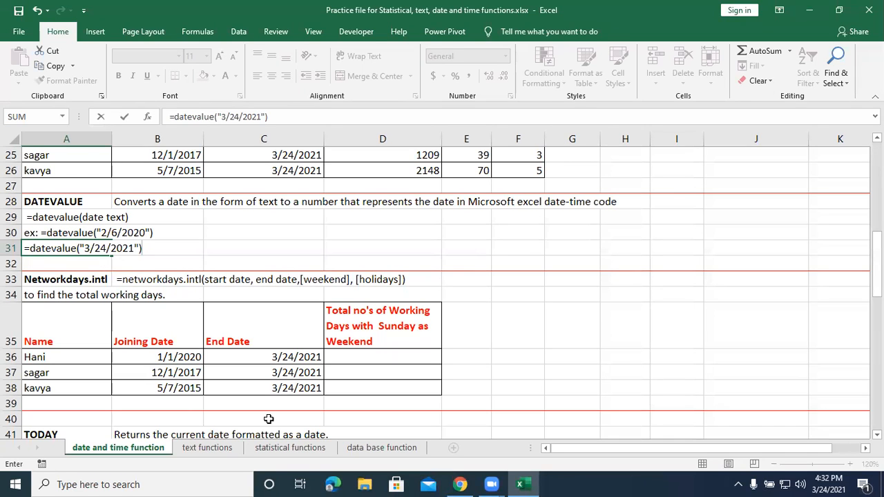
left_click(226, 389)
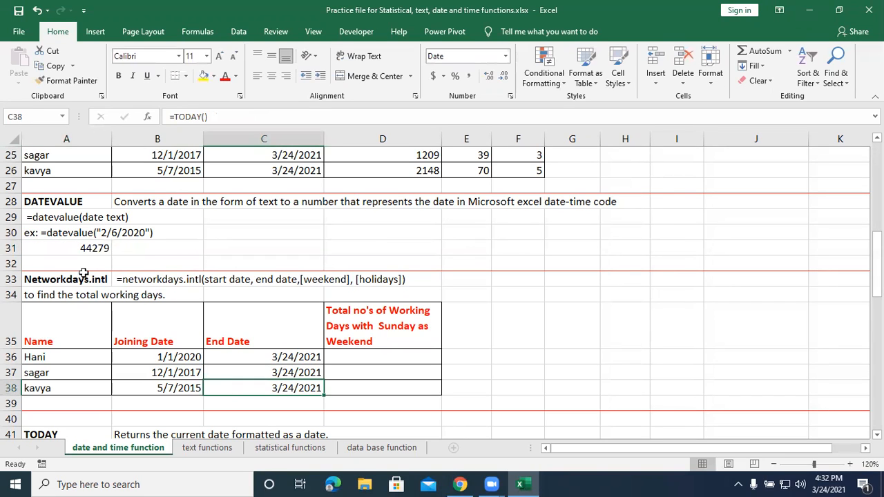
left_click(82, 251)
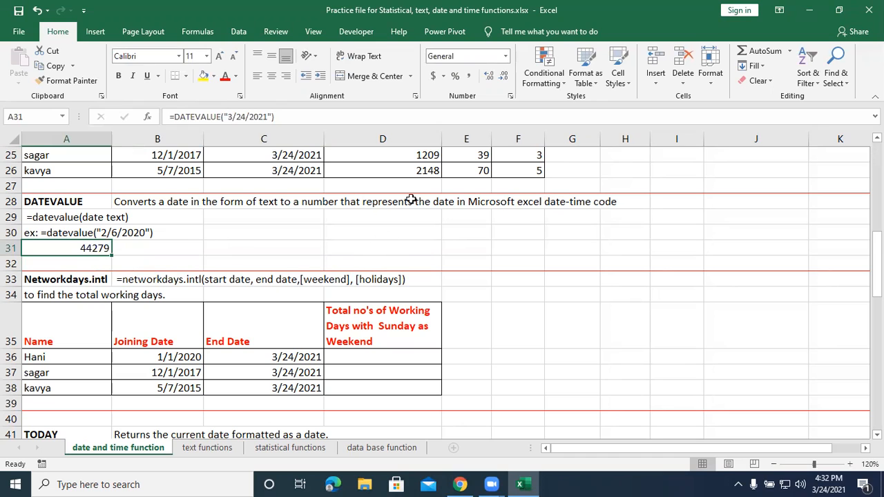
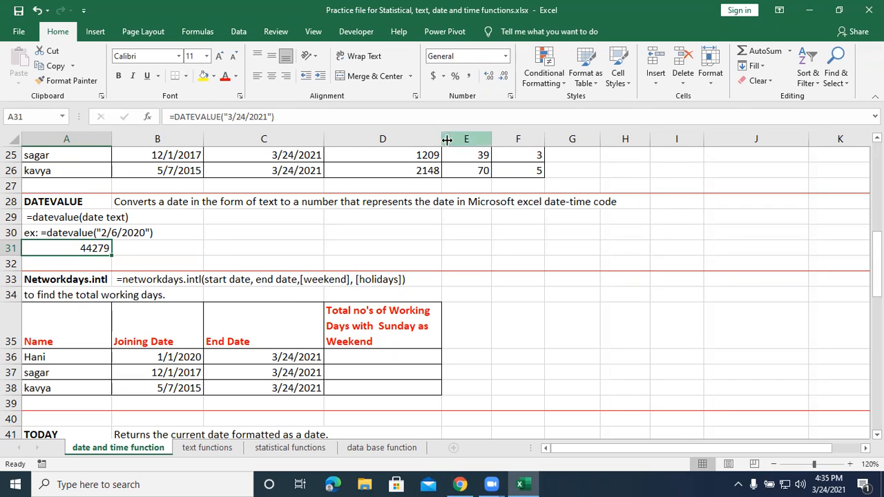
Enter =NETWORKDAYS.INTL(B36,C36,11) in D36 to count the working days with only Sunday as weekend.
left_click(385, 352)
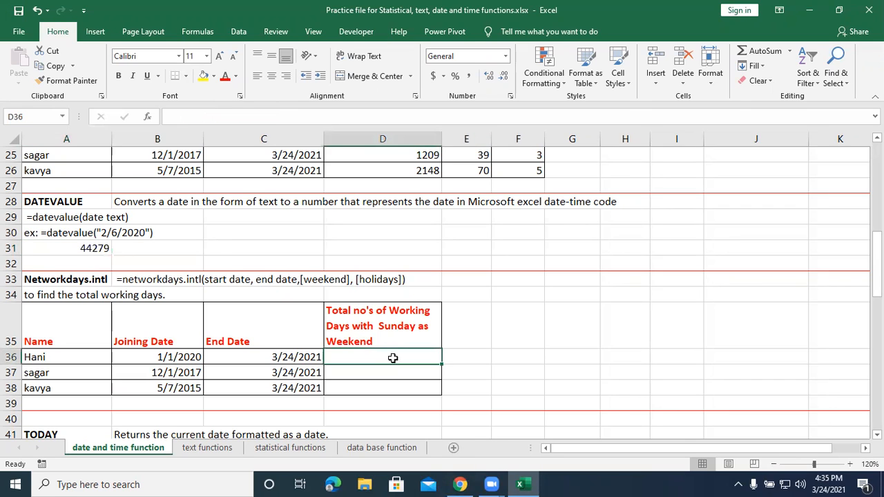
type("=networ")
key("Down")
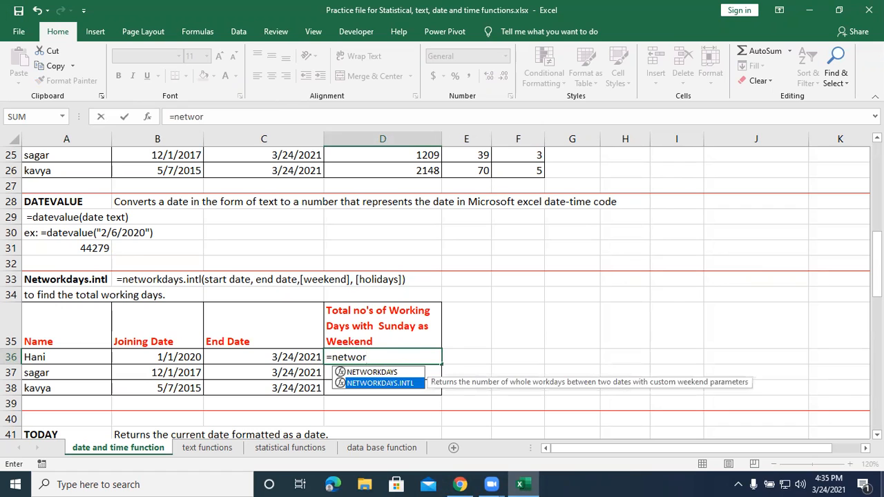
key("Tab")
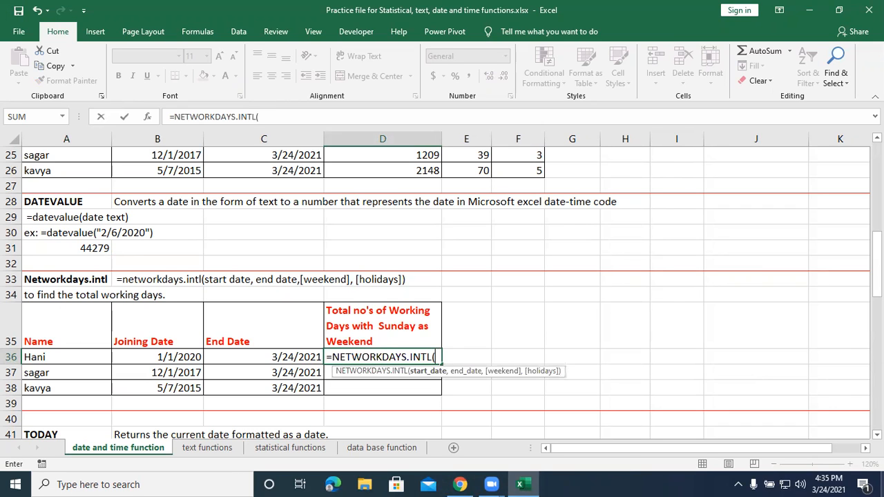
left_click(123, 352)
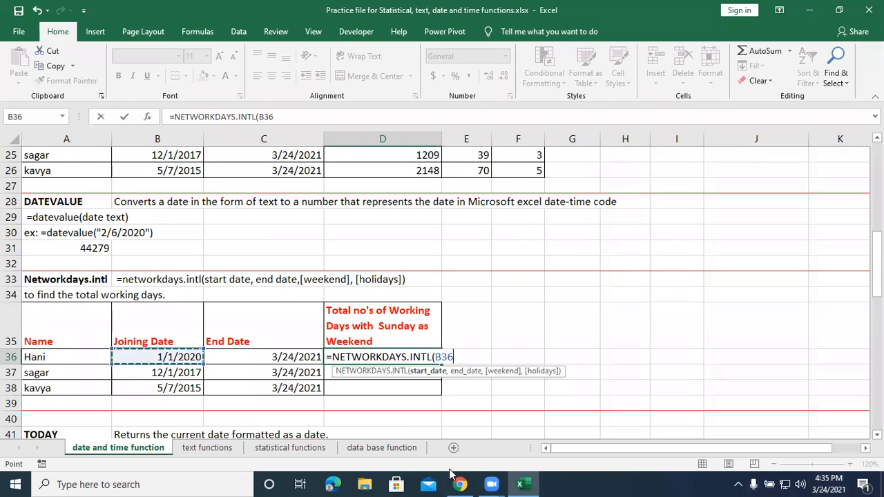
type(",")
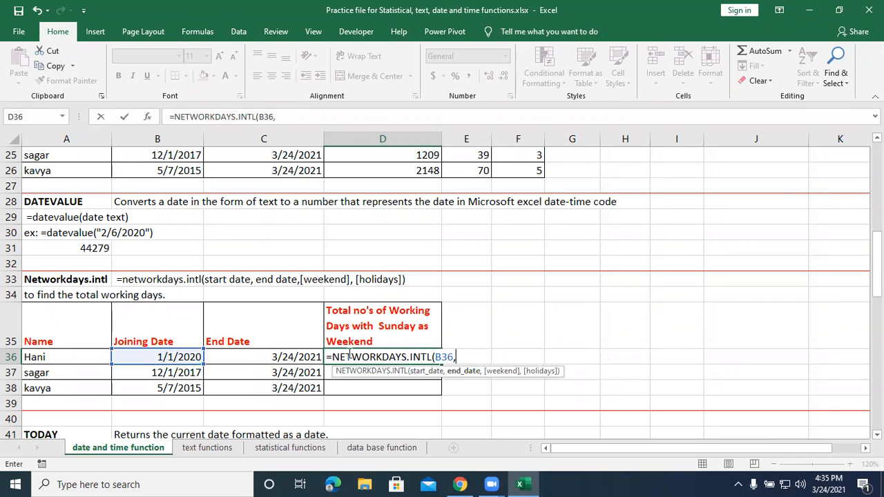
left_click(283, 352)
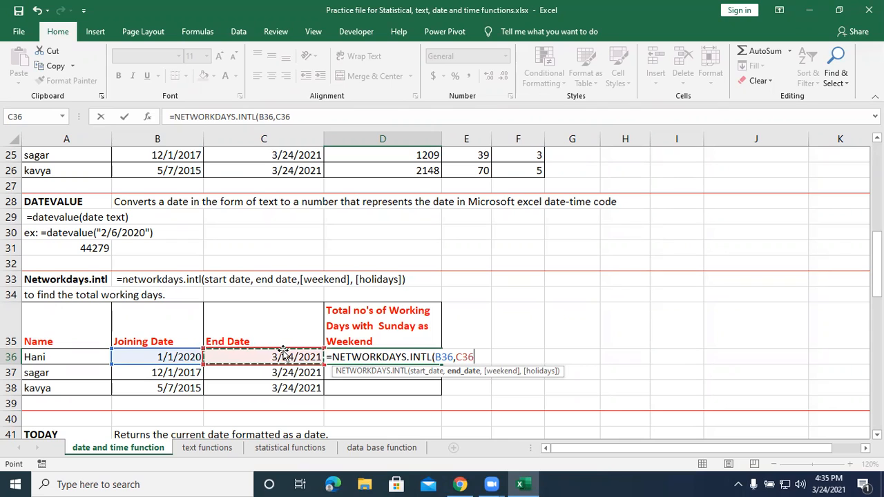
type(",")
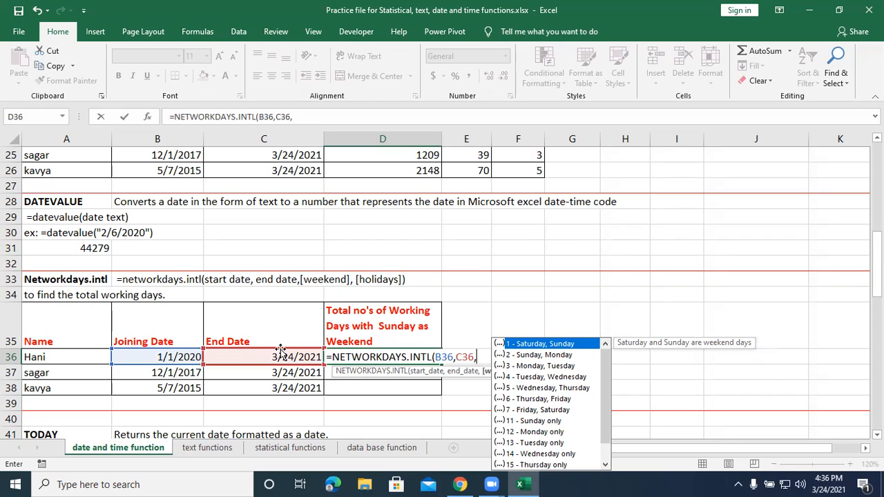
type("11)")
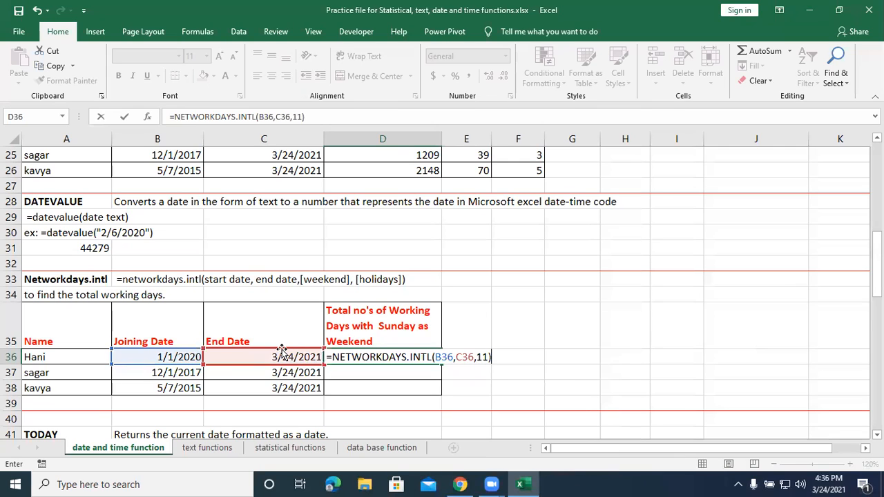
key("Return")
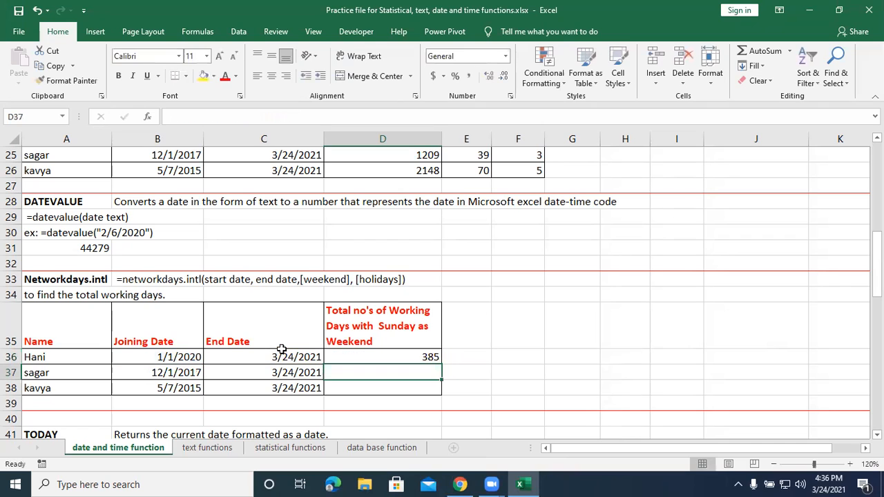
Fill the working-days formula from D36 down through D38, and compare the results with the Network days table above.
left_click(413, 359)
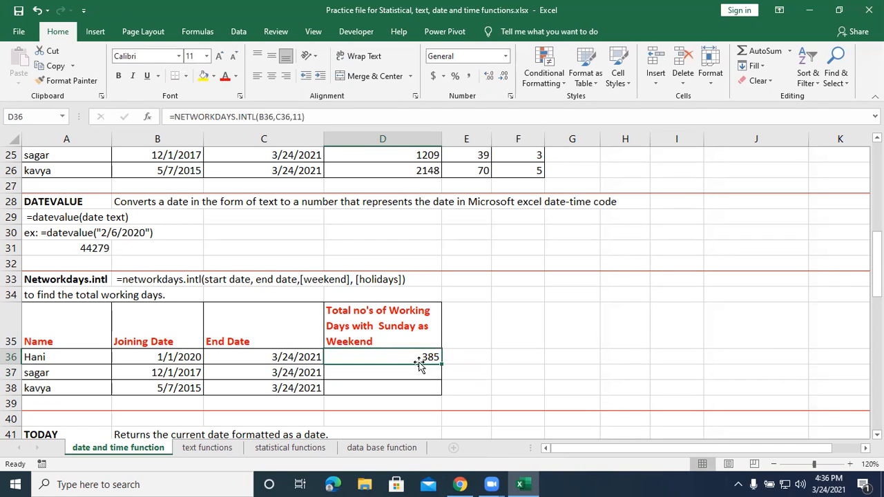
left_click_drag(441, 365, 440, 389)
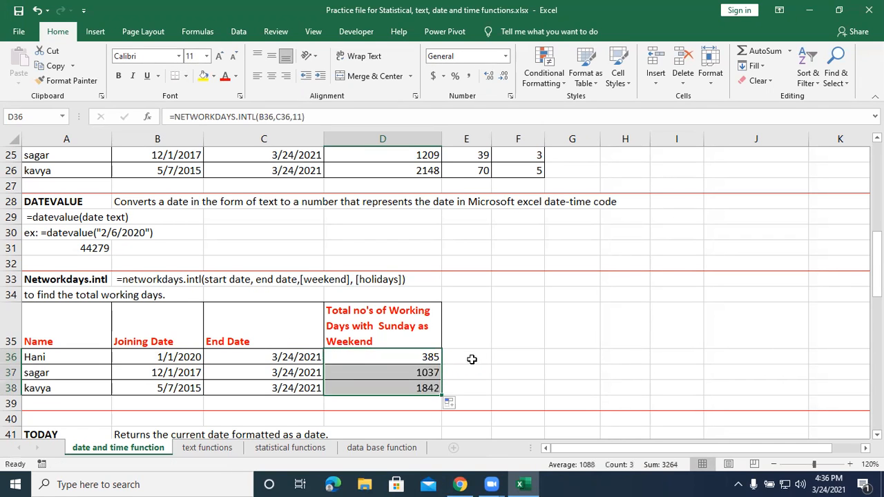
scroll(487, 338, "up", 2)
scroll(486, 338, "up", 4)
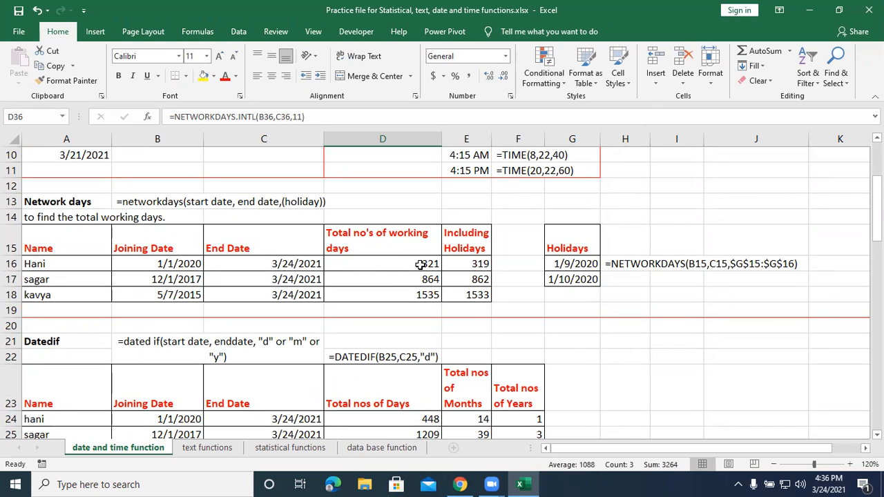
scroll(421, 264, "down", 6)
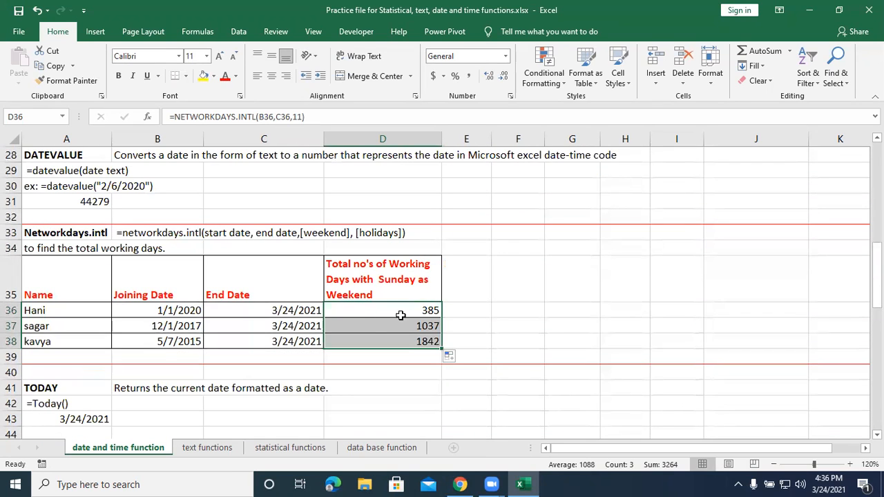
left_click(460, 308)
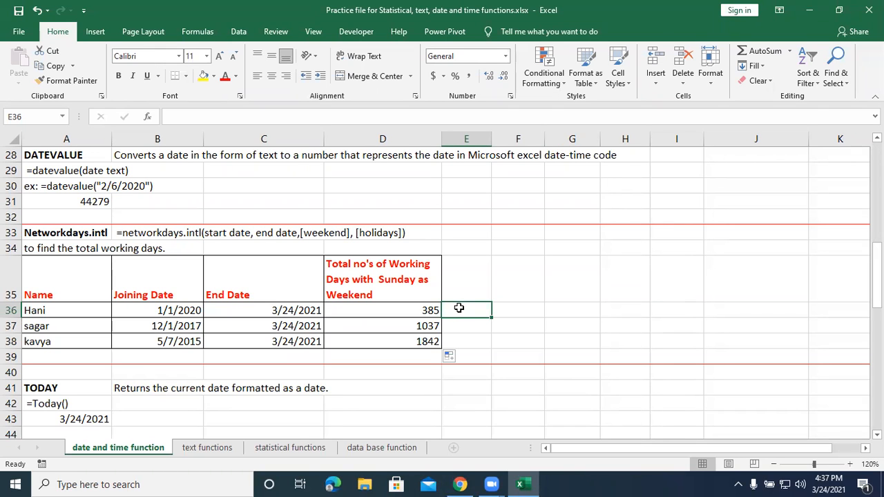
Enter =today() in A46 as the Today's Date example of the TODAY table.
scroll(421, 346, "down", 3)
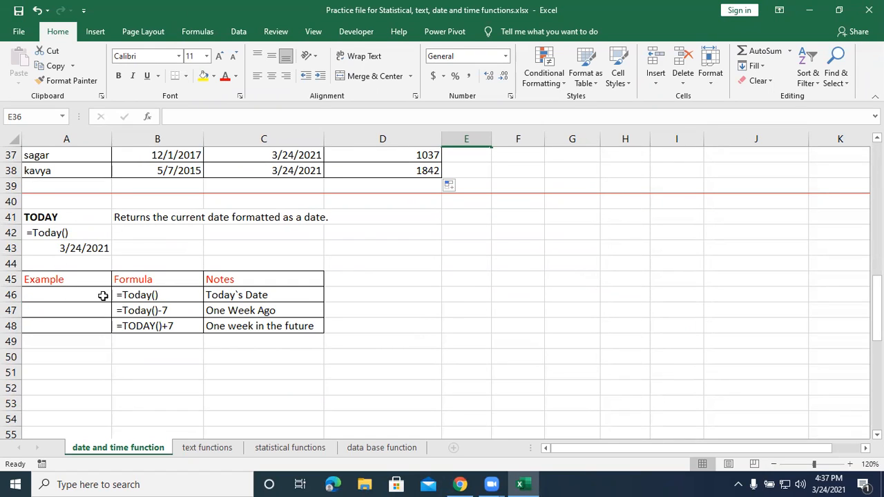
left_click(239, 295)
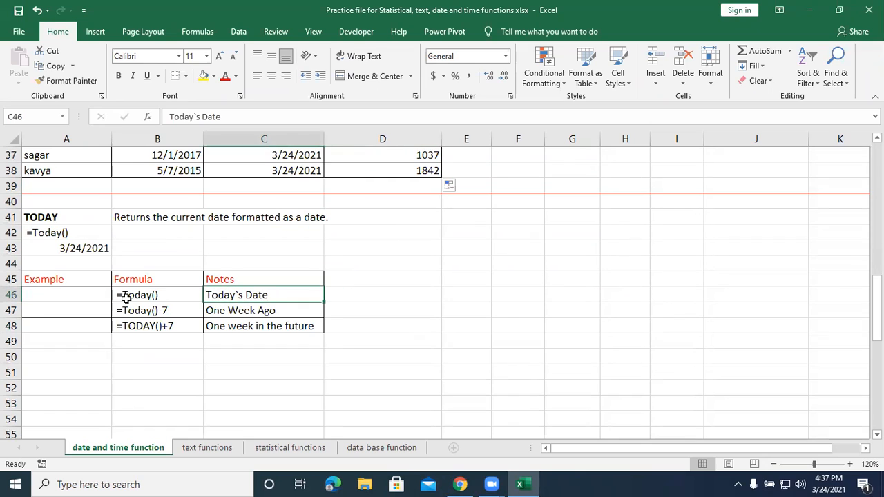
left_click(75, 295)
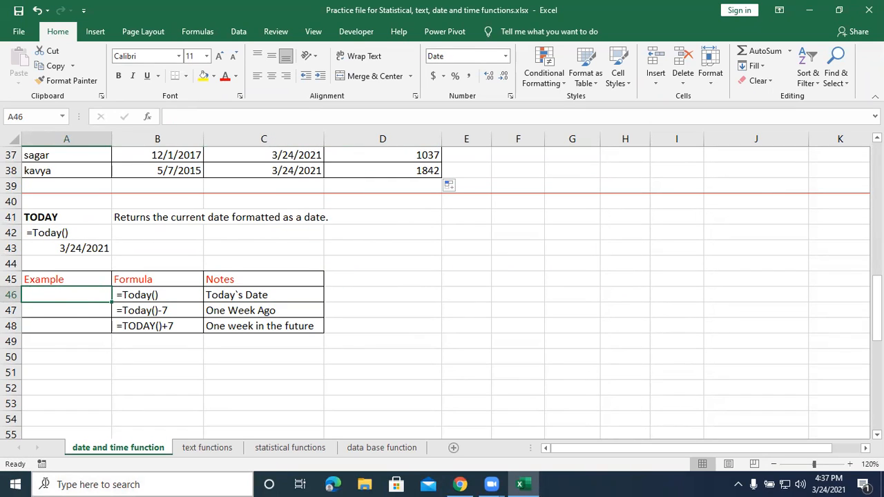
type("=today")
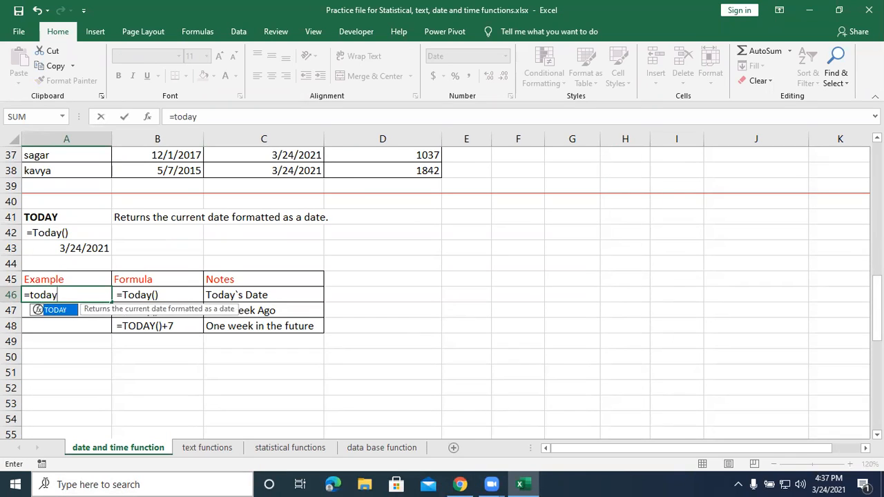
type("()")
key("Return")
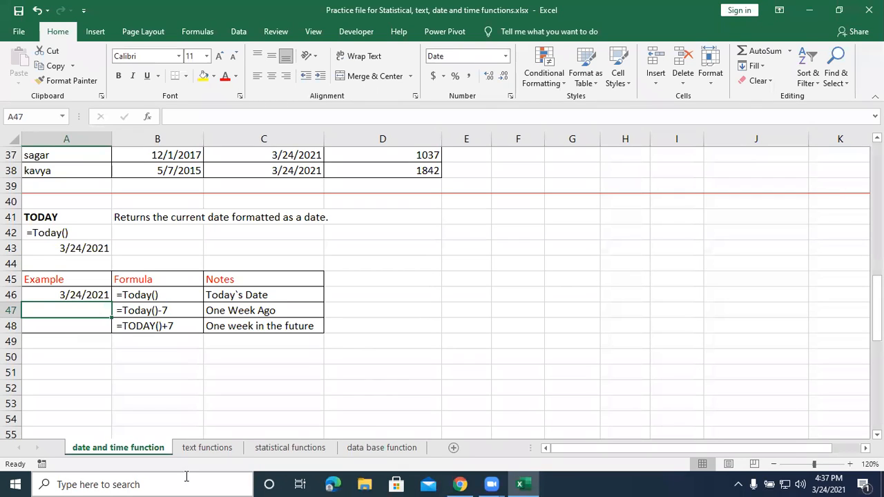
Enter =today()-7 in A47 for the date one week ago.
type("=to")
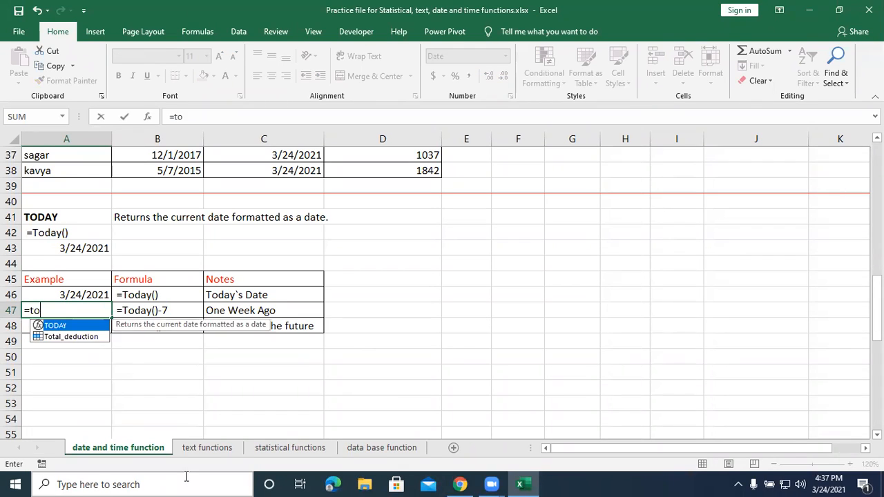
type("day()-")
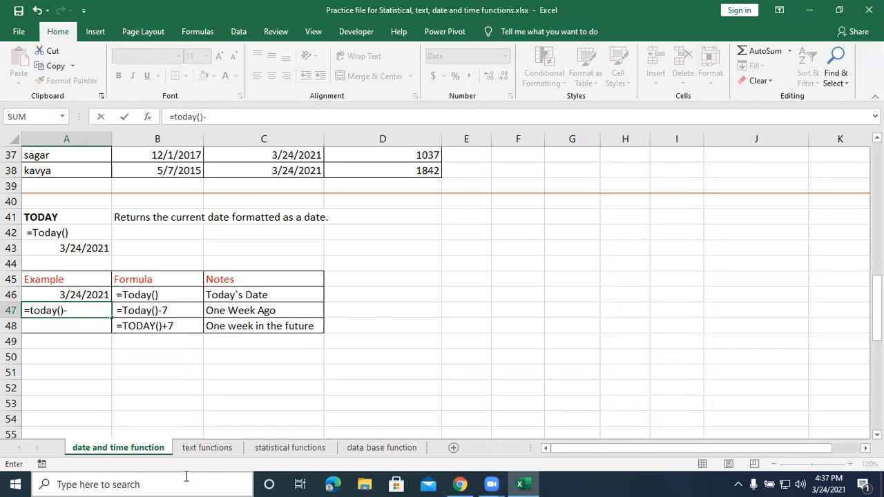
type("7")
key("Return")
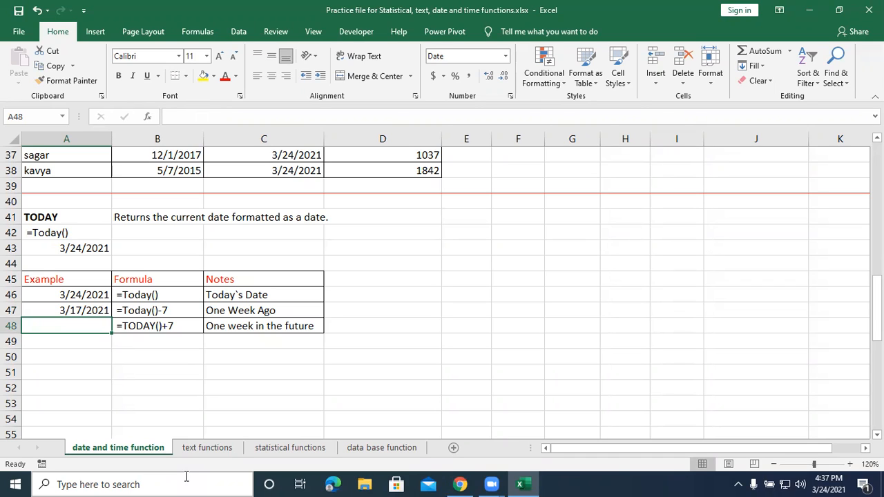
Enter =today()+7 in A48 for the date one week in the future.
type("=")
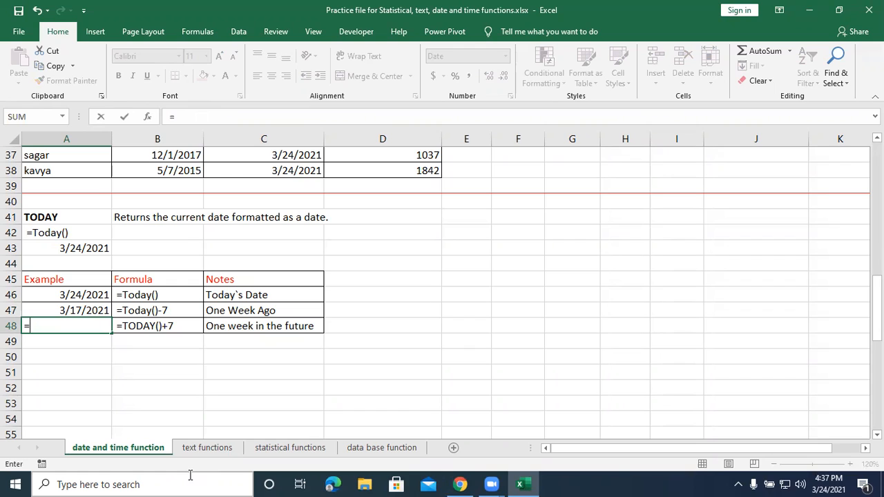
type("tod")
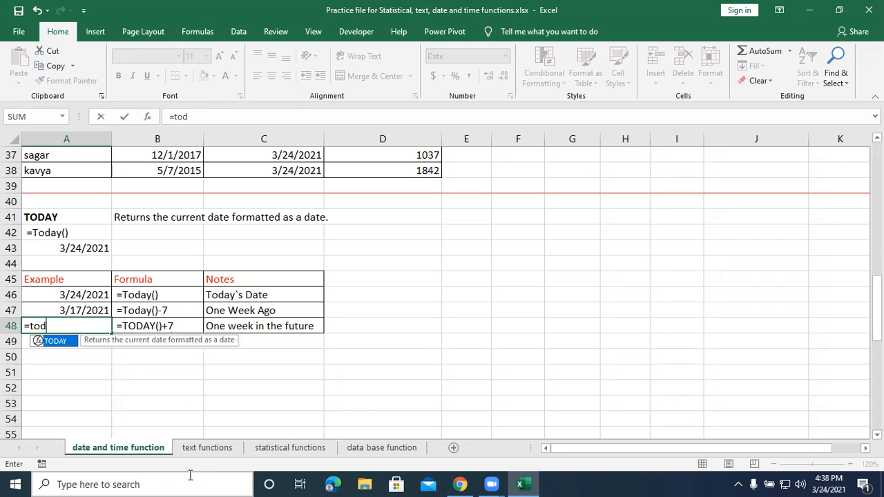
type("ay()+")
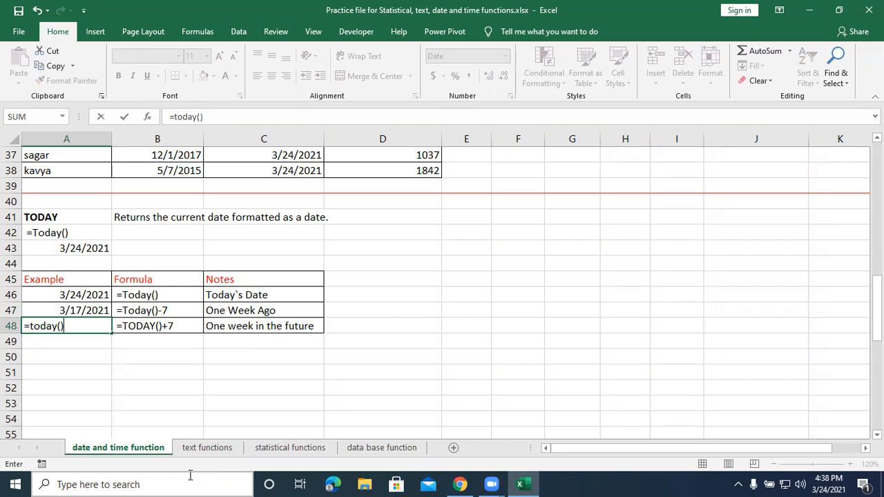
type("7")
key("Return")
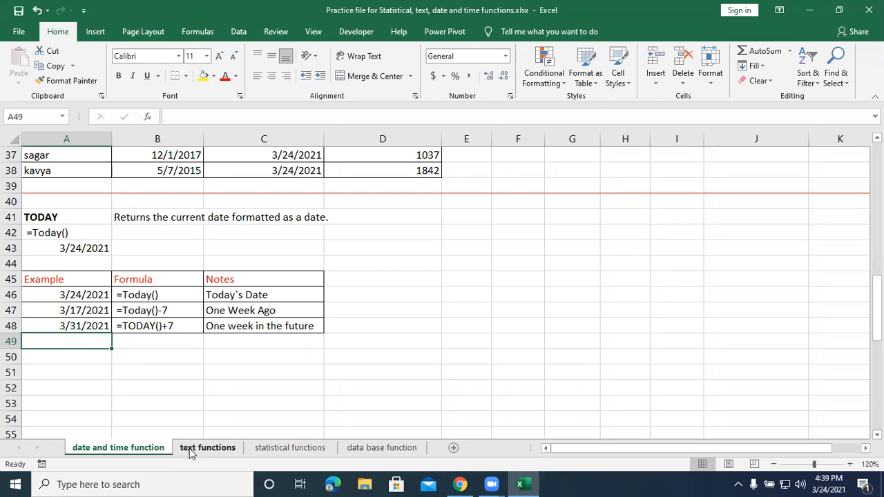
Switch to the text functions sheet and go to the Upper section at its beginning.
left_click(190, 451)
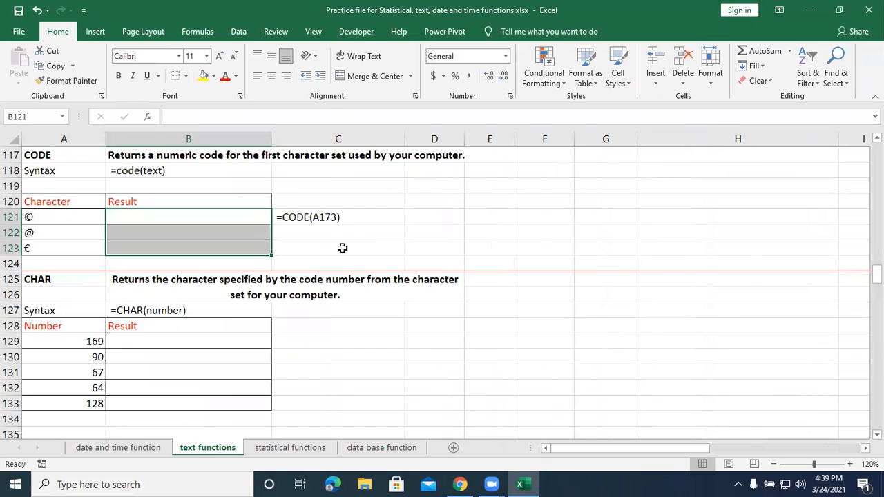
scroll(298, 356, "up", 20)
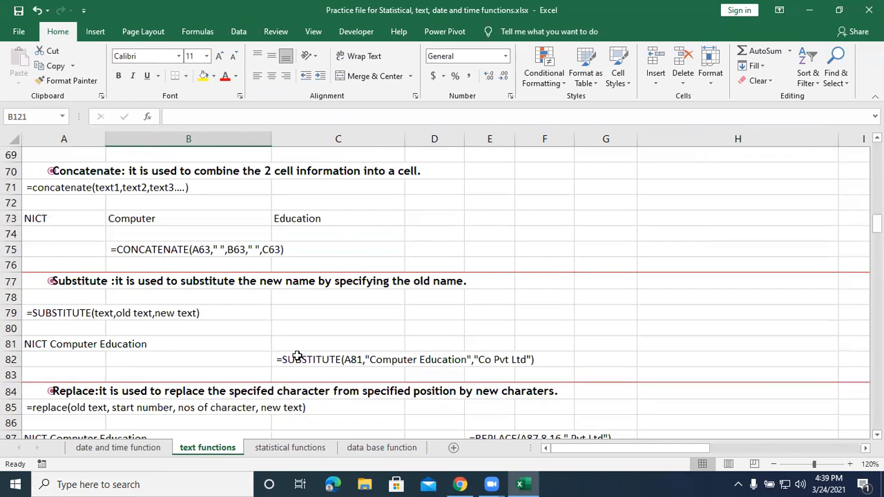
scroll(297, 355, "up", 18)
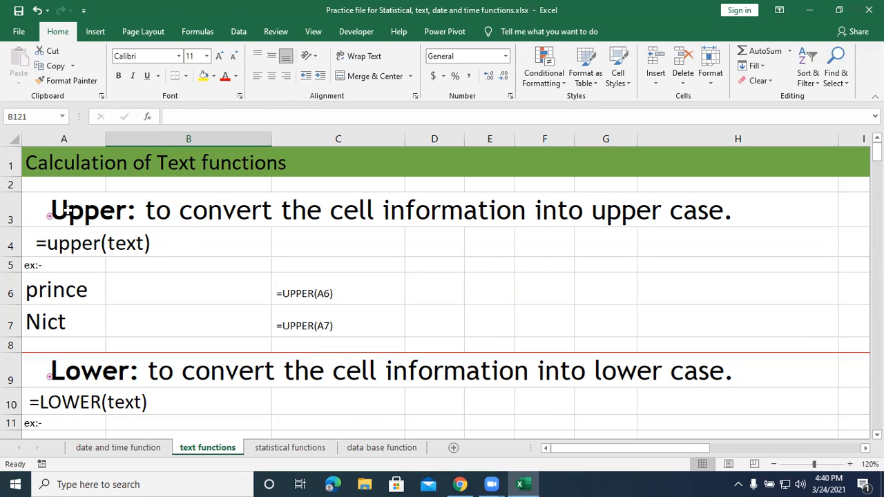
Enter =upper(A6) in B6 to convert the text to upper case, and fill the formula down to B7.
left_click(134, 297)
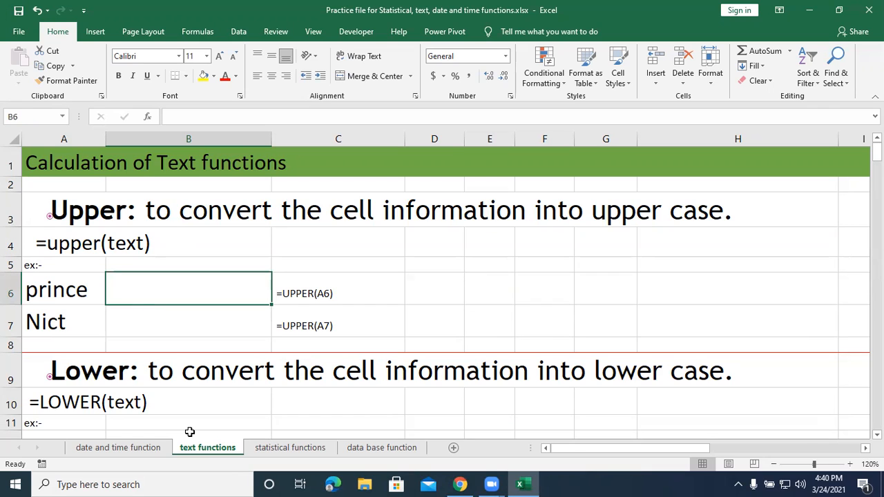
type("=u")
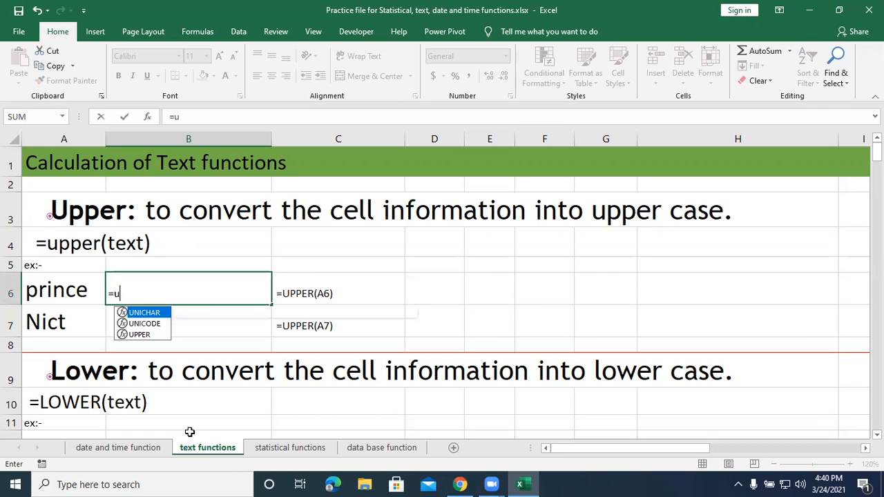
type("pper(")
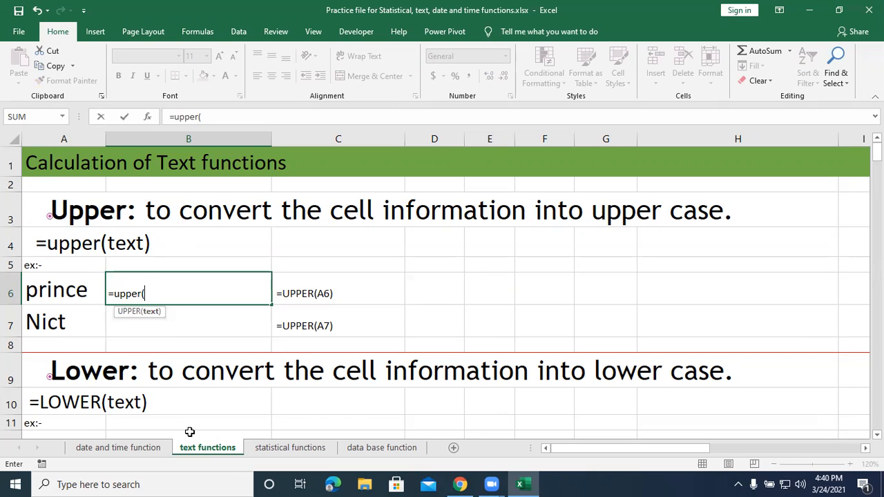
left_click(56, 292)
type(")")
key("Return")
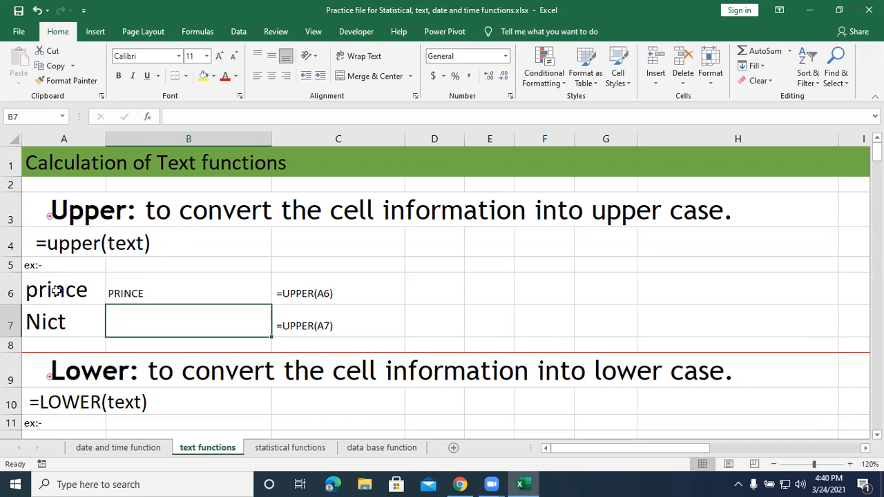
left_click(128, 292)
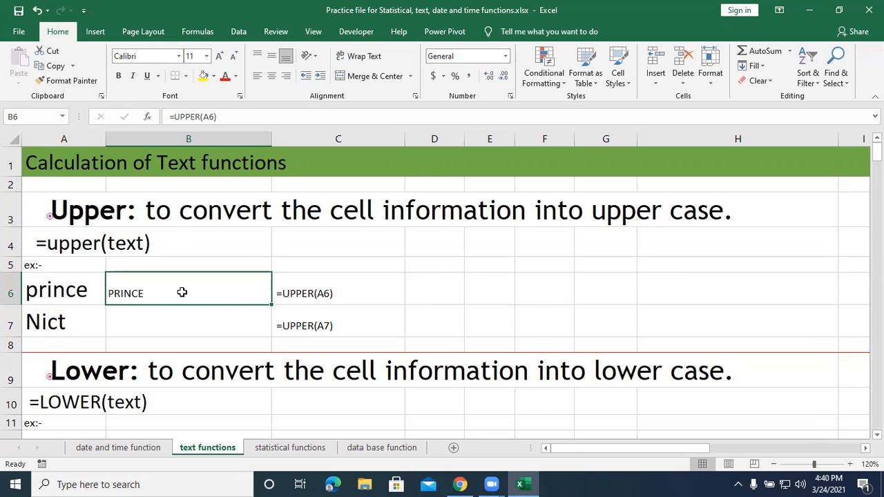
left_click_drag(271, 314, 269, 335)
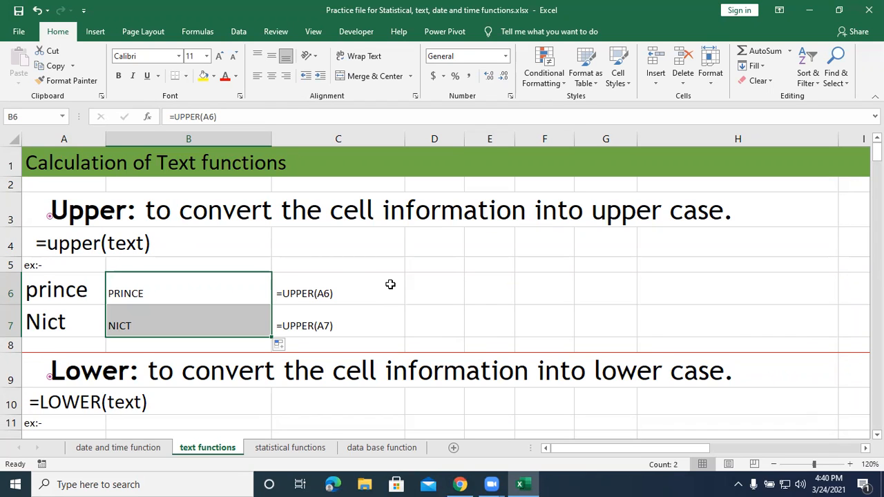
Enter =lower(A12) in B12 to convert the text to lower case, and fill the formula down to B13.
scroll(391, 285, "down", 1)
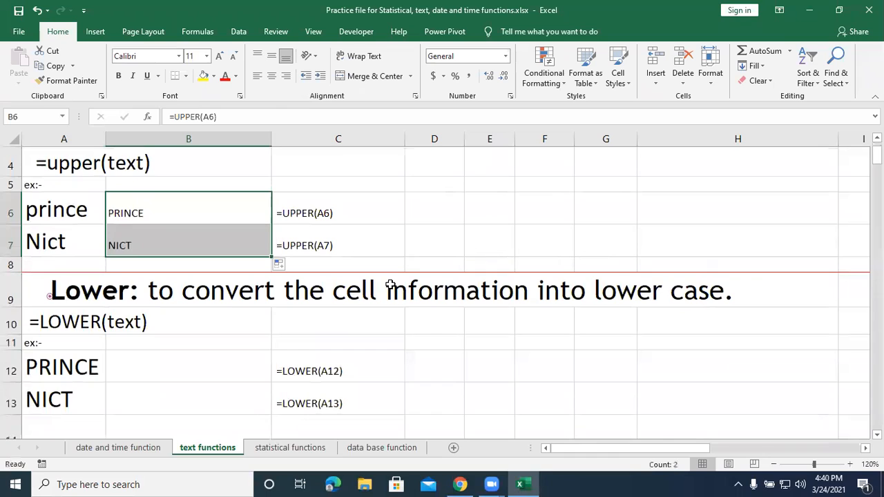
left_click(167, 371)
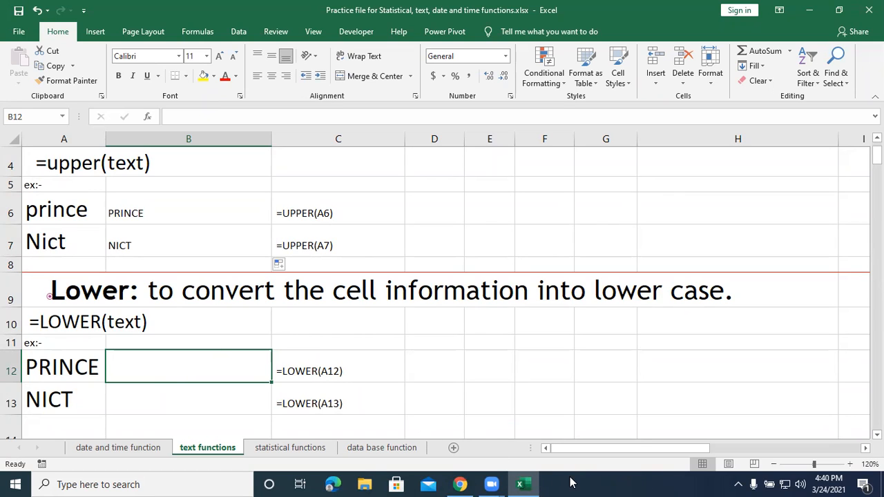
type("=lo")
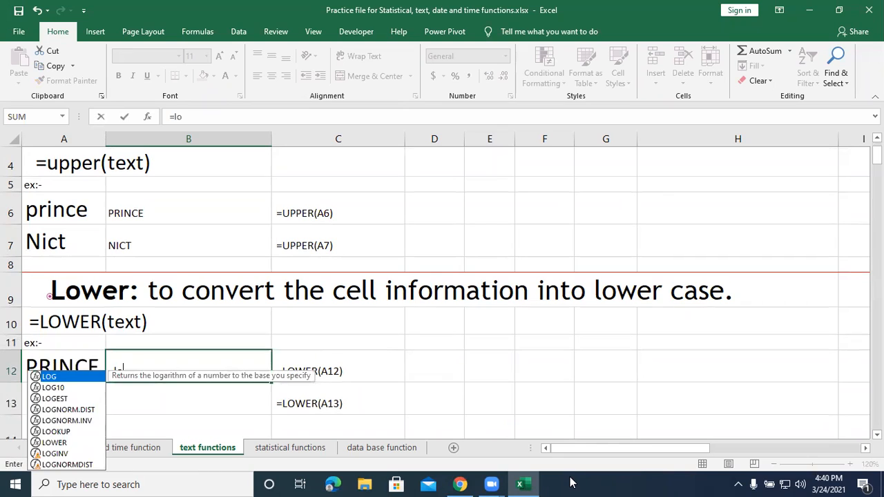
type("wer(")
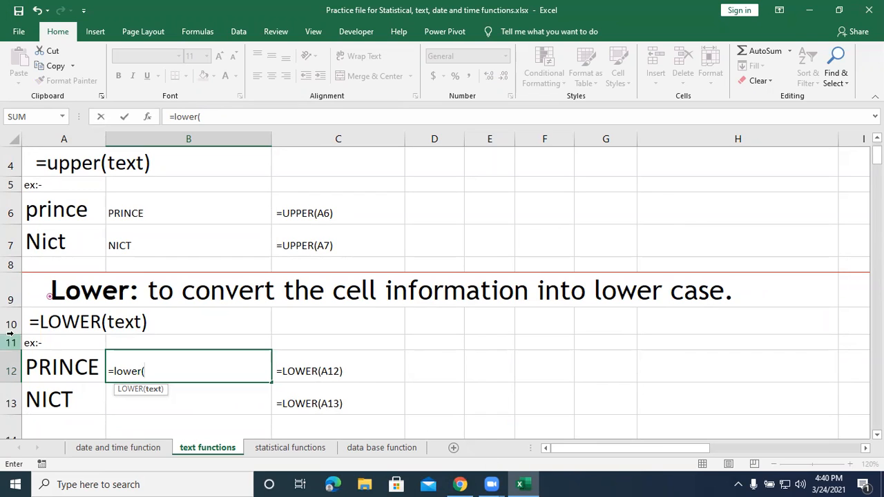
left_click(42, 363)
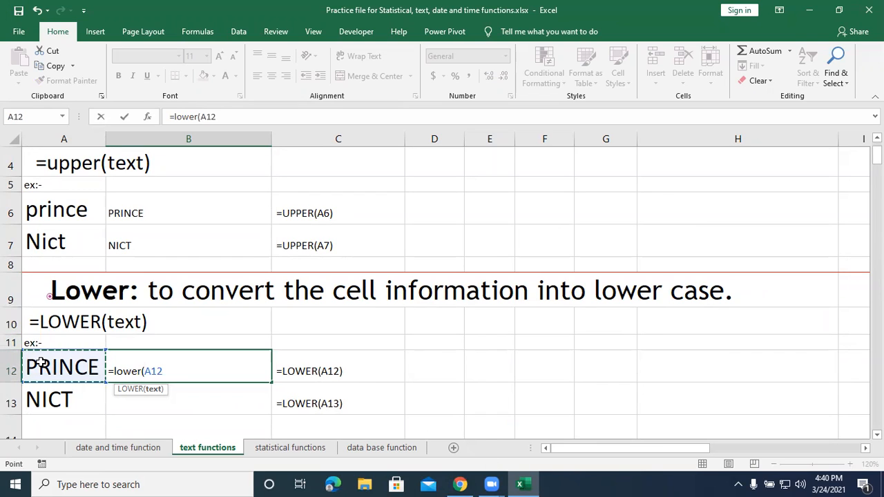
type(")")
key("Return")
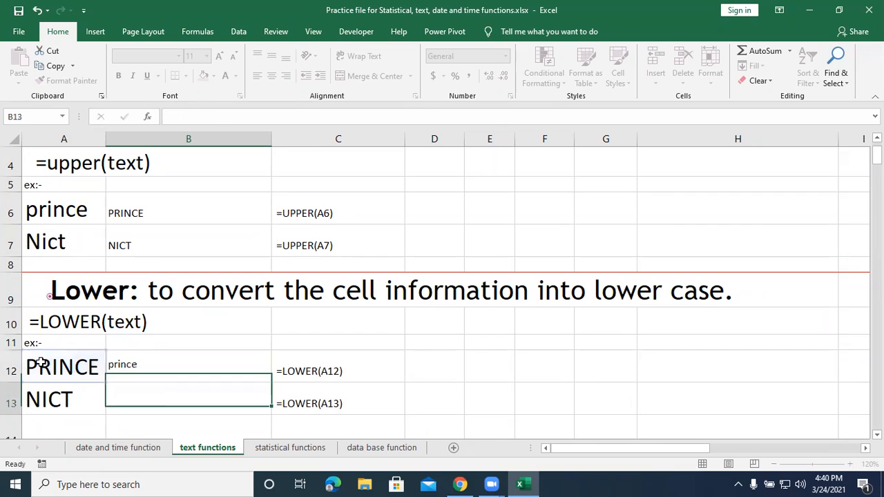
left_click(148, 371)
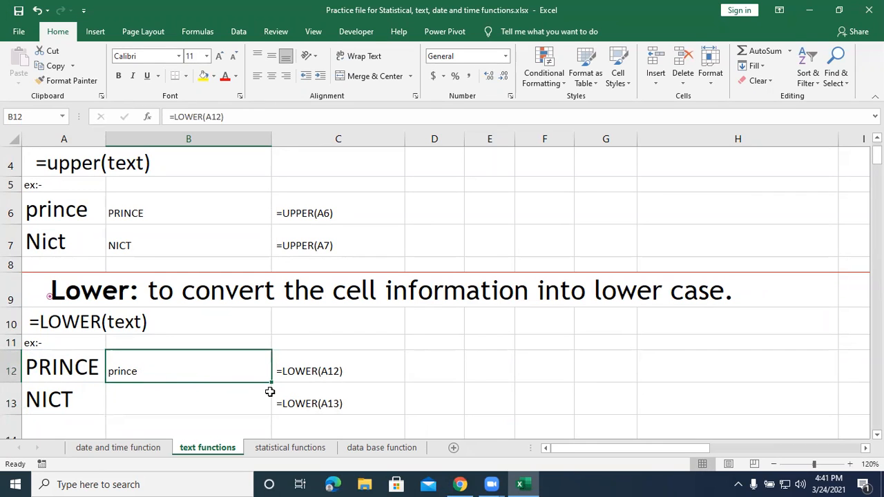
left_click_drag(271, 382, 276, 415)
left_click(460, 385)
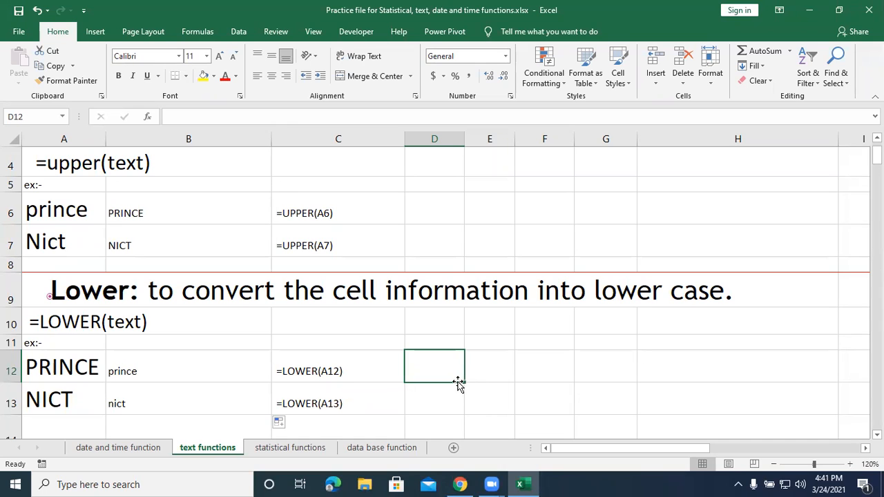
Go to the Proper section and examine the mixed-case sample words in A18 and A19.
scroll(271, 339, "down", 2)
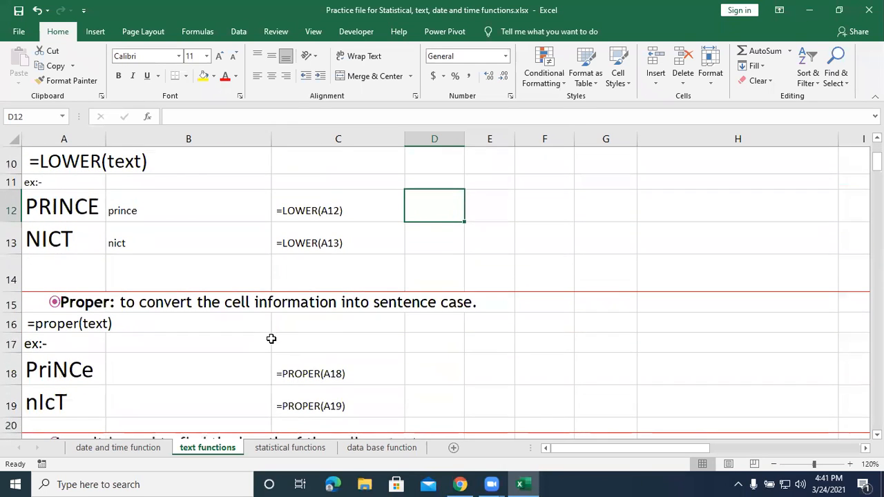
scroll(272, 339, "down", 1)
left_click(58, 295)
left_click(52, 319)
left_click(61, 296)
left_click(60, 325)
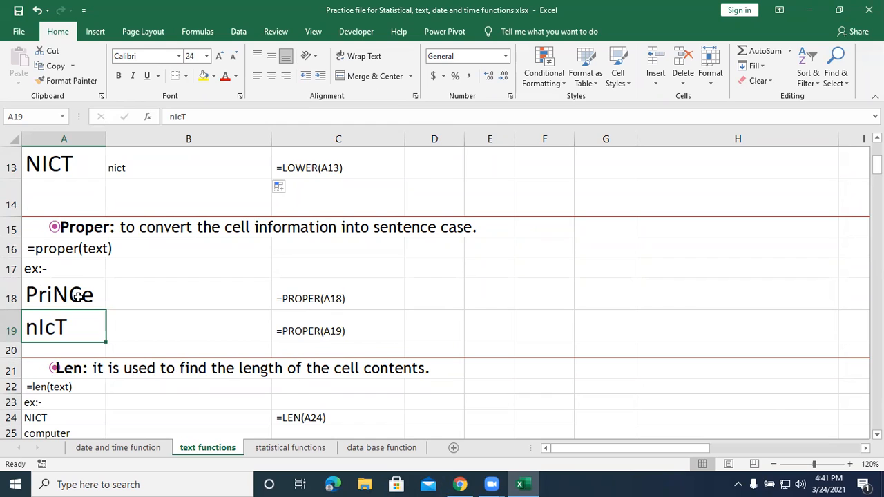
Enter =proper(A18) in B18 to capitalise only the first letter, and fill the formula down to B19.
left_click(132, 305)
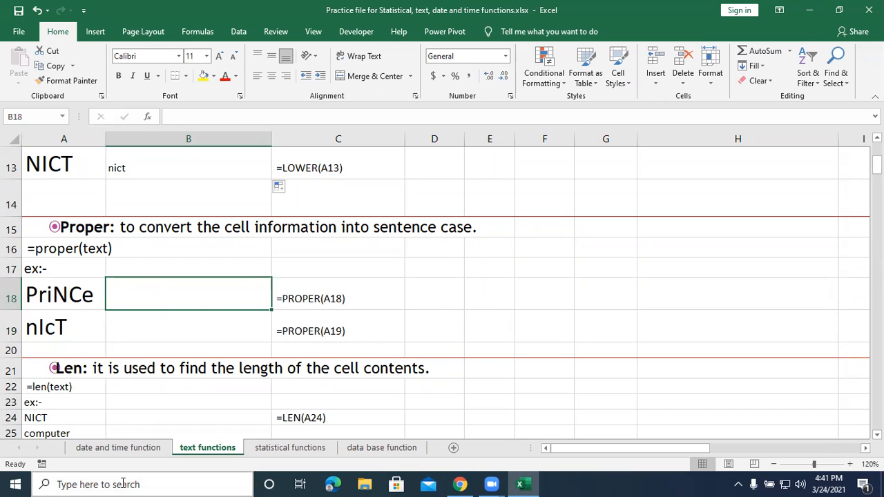
type("=p")
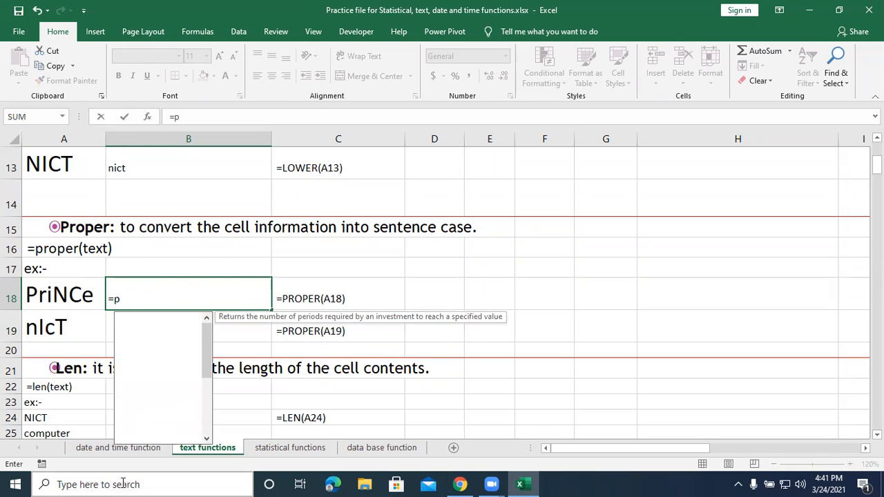
type("roper")
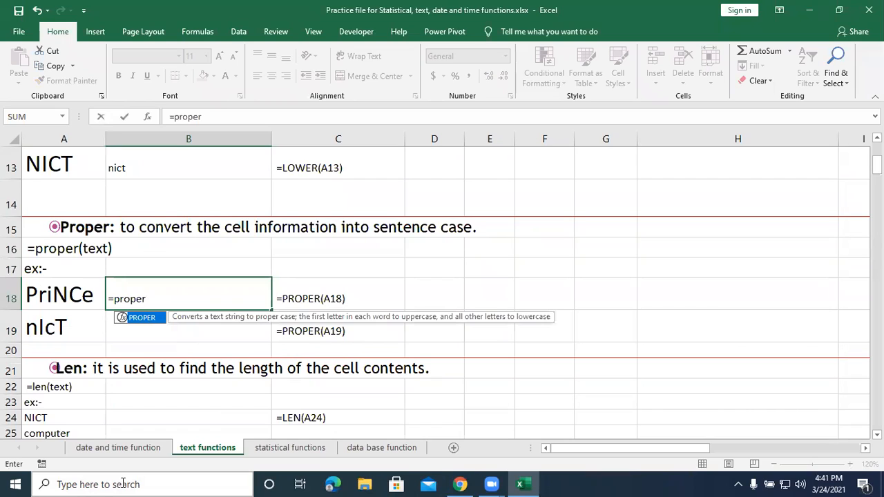
type("(")
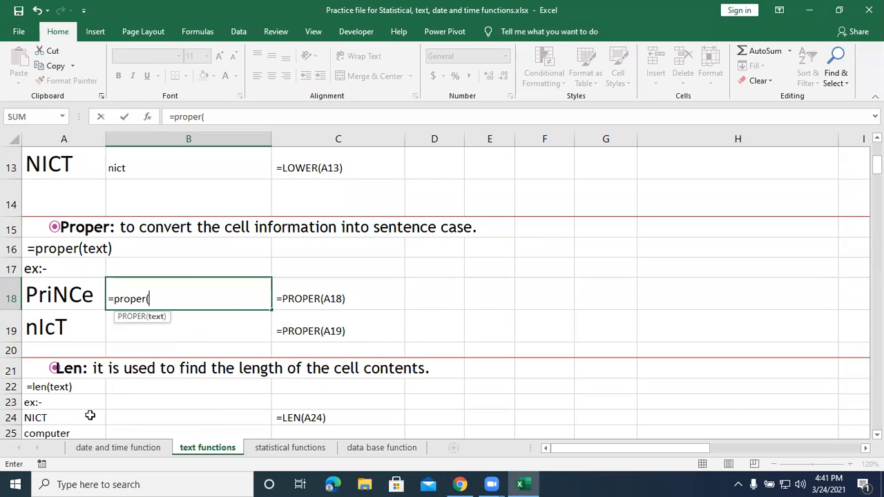
left_click(87, 296)
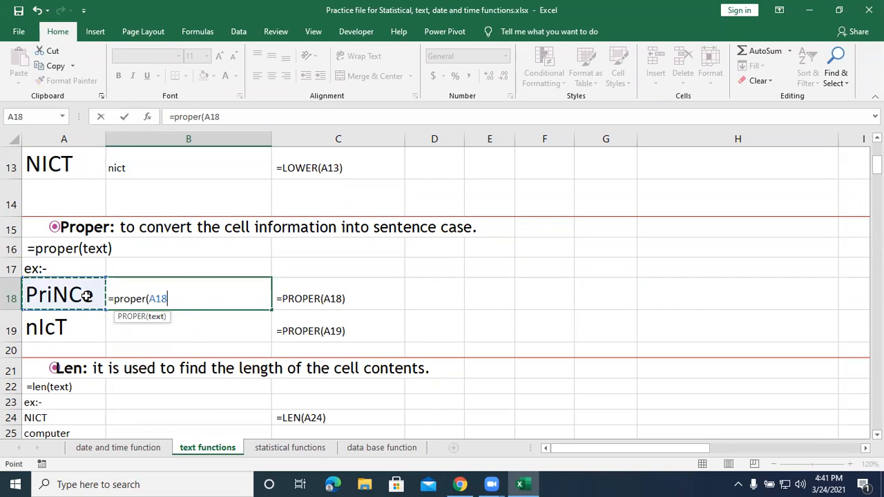
type(")")
key("Return")
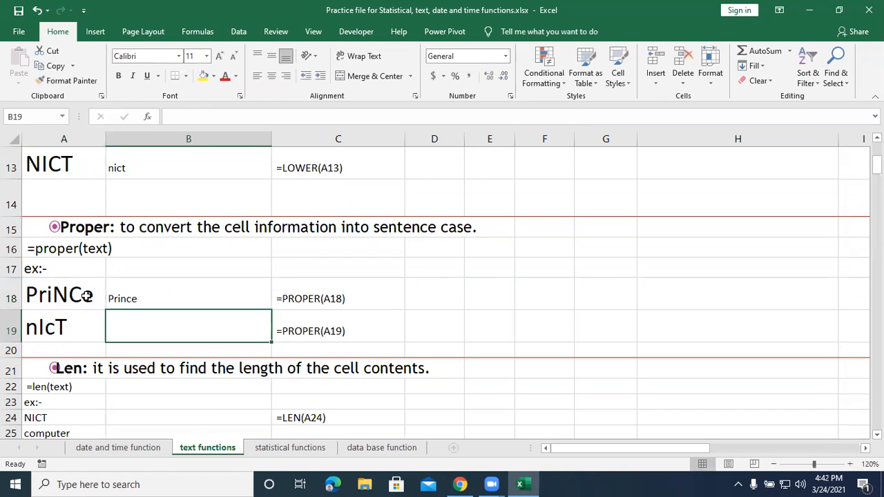
left_click(220, 294)
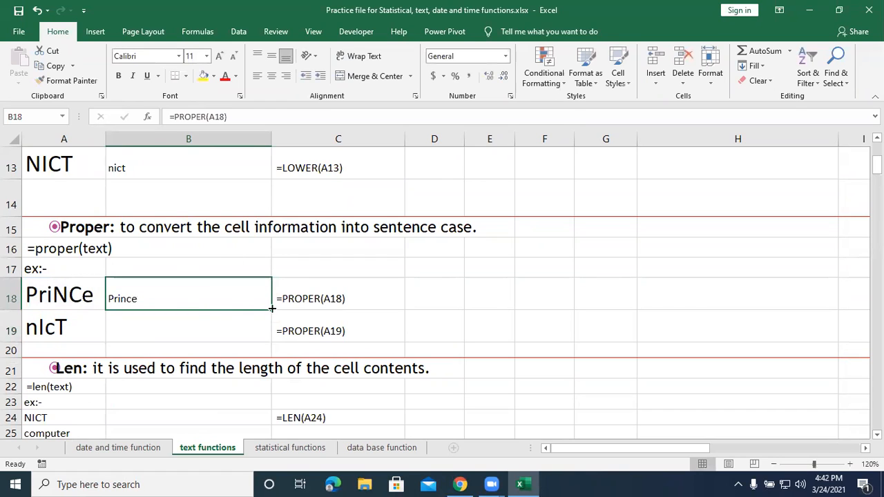
left_click_drag(273, 312, 272, 335)
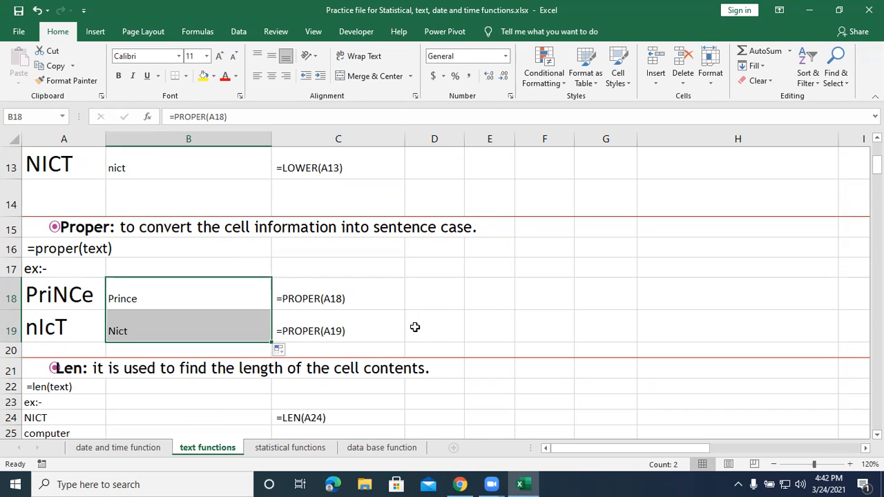
In the Len section, enter =len(A24) in B24 to find the text's length, and fill the formula down to B27.
scroll(415, 327, "down", 2)
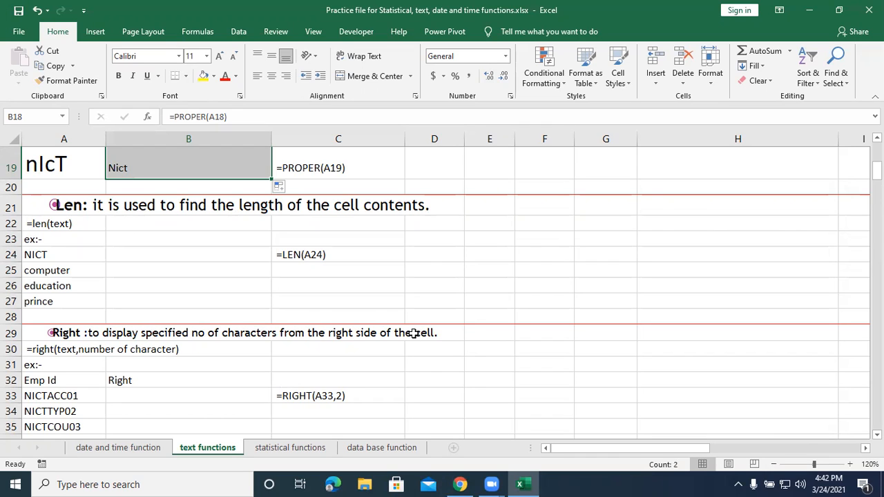
left_click(166, 252)
type("=len(")
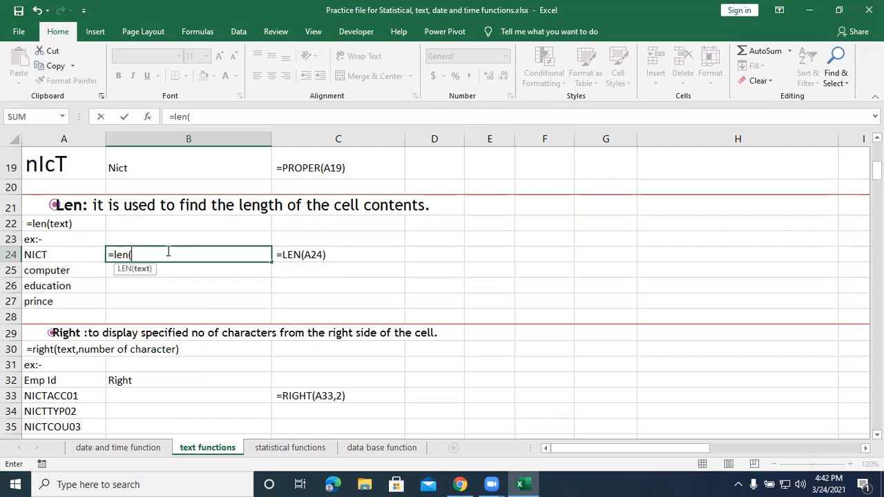
left_click(87, 256)
type(")")
key("Return")
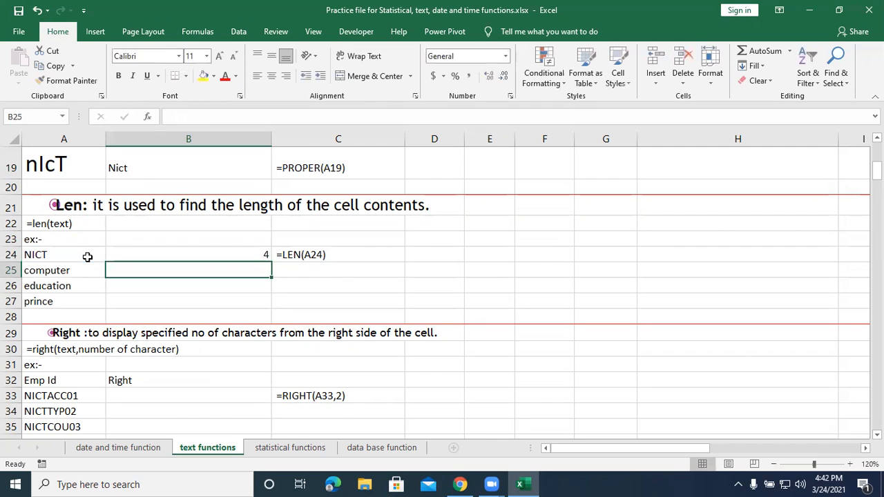
left_click(186, 257)
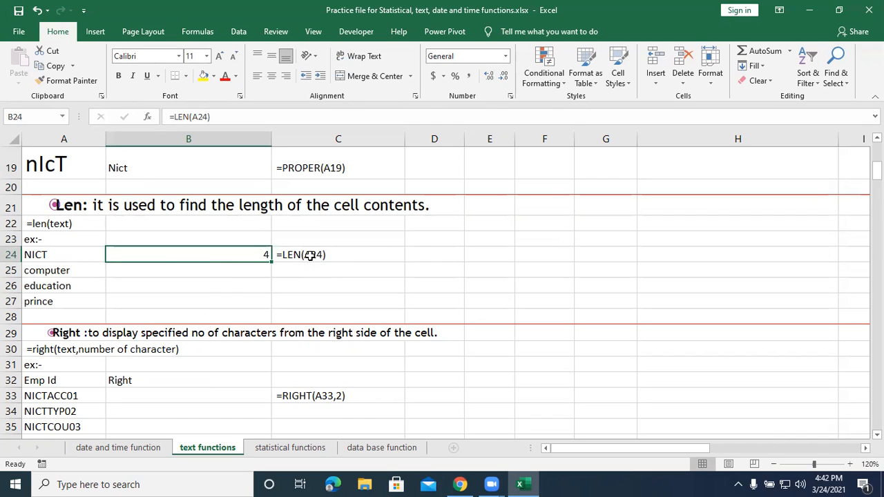
left_click_drag(272, 263, 274, 308)
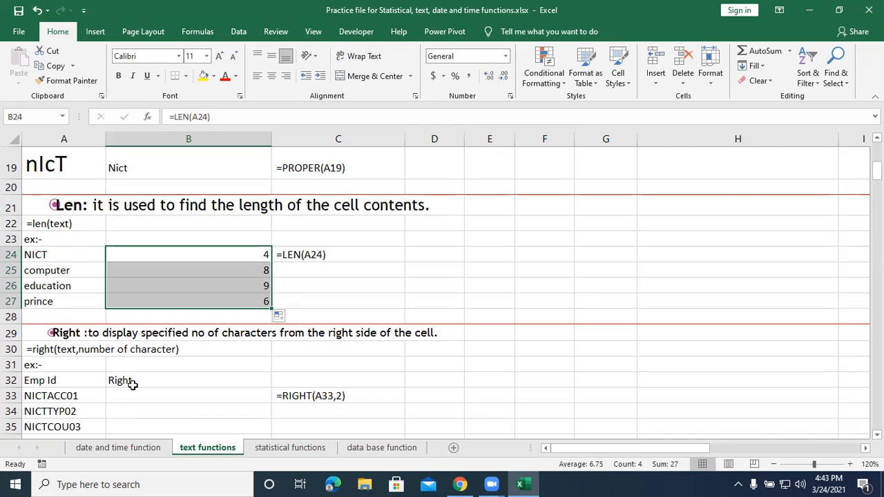
In the Right section, enter =right(A33,2) in B33 to extract the last two characters of the Emp Id, and fill it down to B38.
scroll(132, 385, "down", 1)
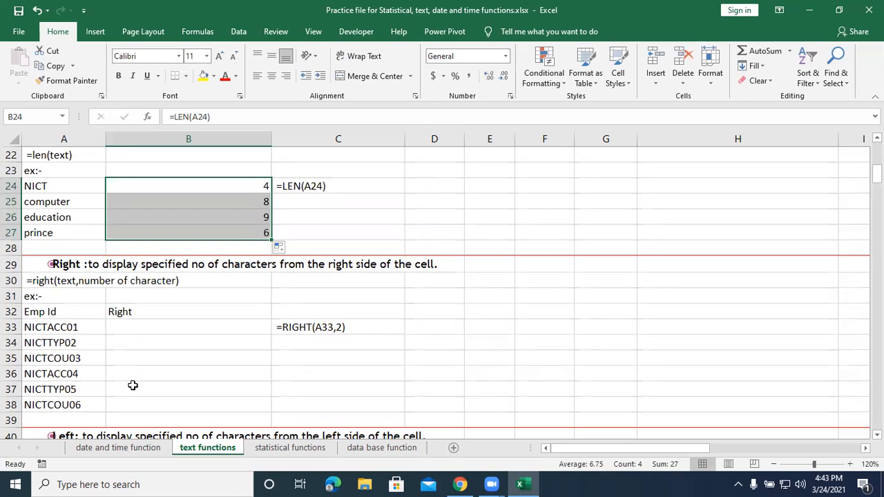
scroll(133, 385, "down", 1)
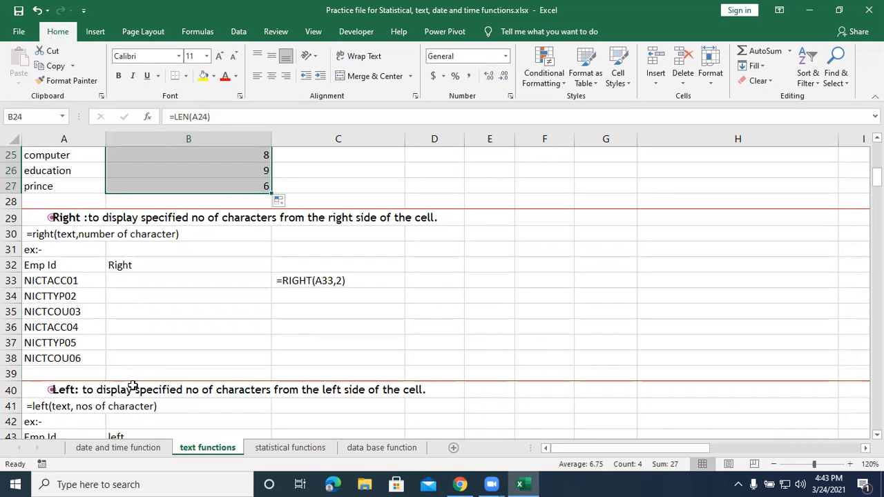
scroll(132, 385, "up", 3)
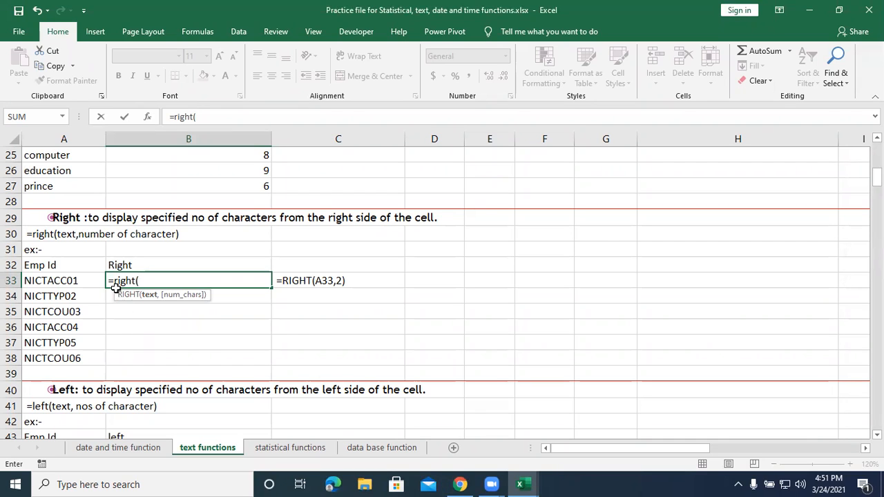
left_click(61, 279)
type(",")
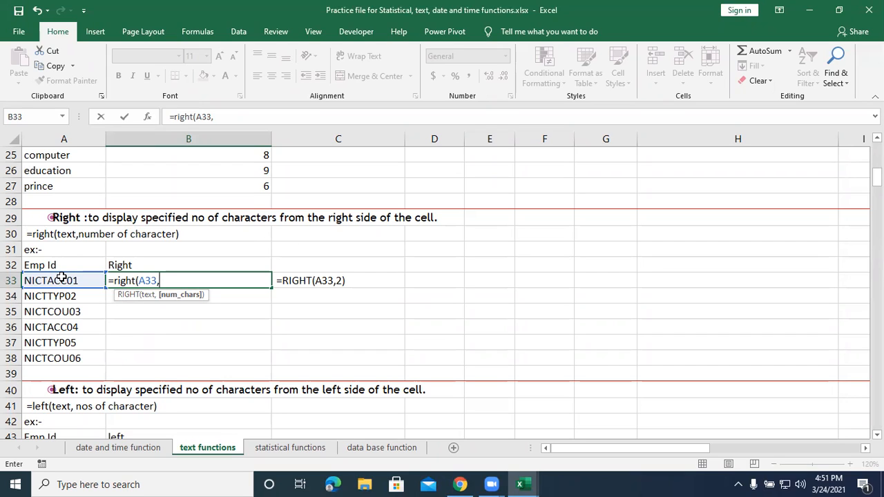
type("2)")
key("Return")
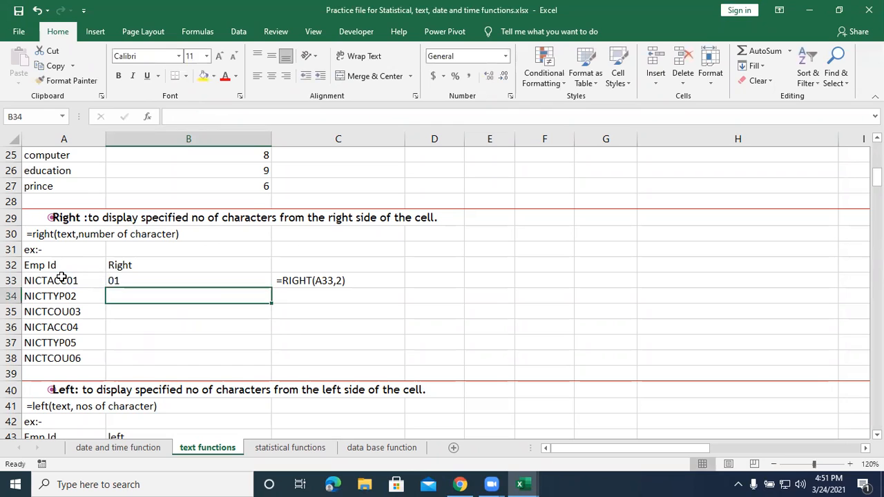
left_click(203, 275)
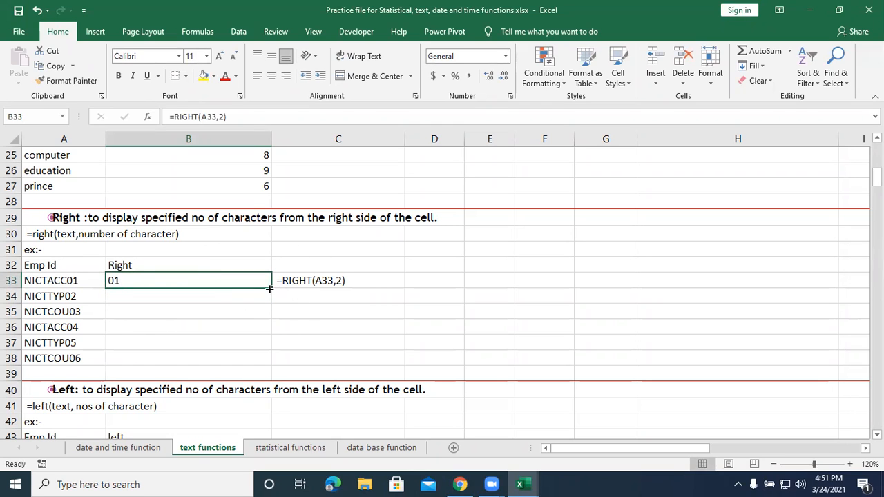
left_click_drag(270, 289, 253, 364)
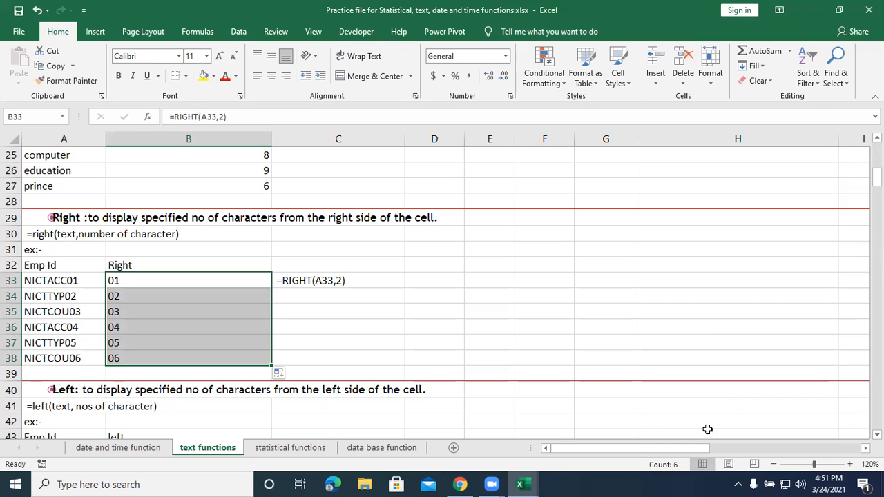
In the Left section, enter =left(A44,4) in B44 to extract the Emp Id's first four characters, and fill the formula down to B49.
scroll(293, 337, "down", 2)
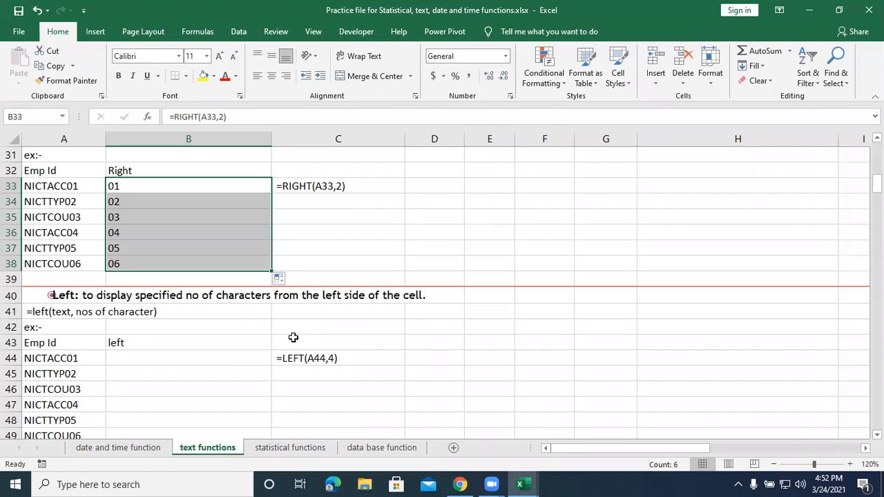
scroll(132, 320, "down", 1)
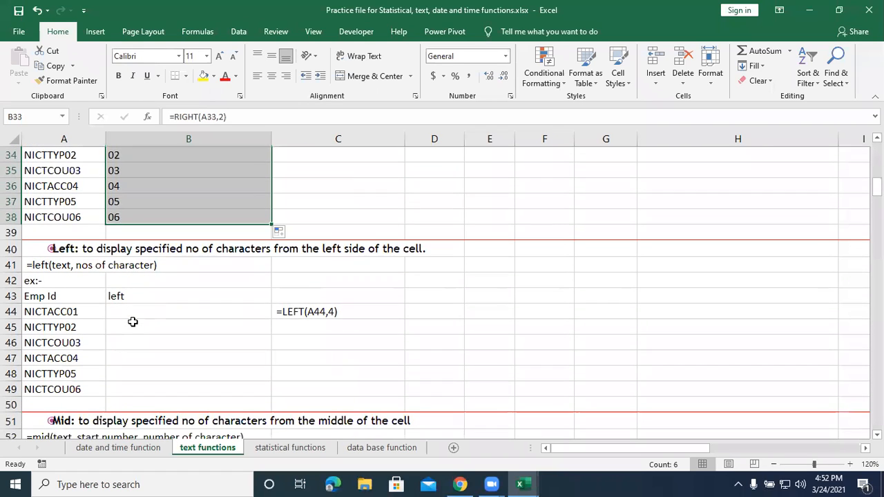
left_click(139, 311)
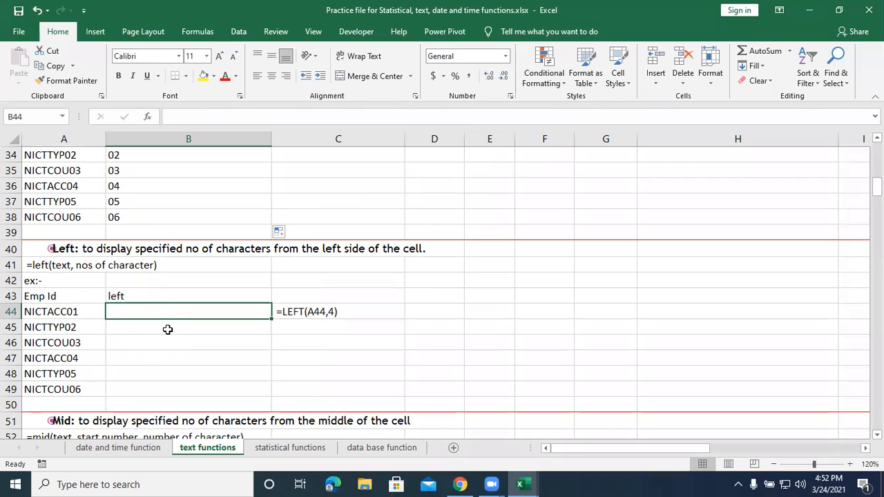
type("=left(")
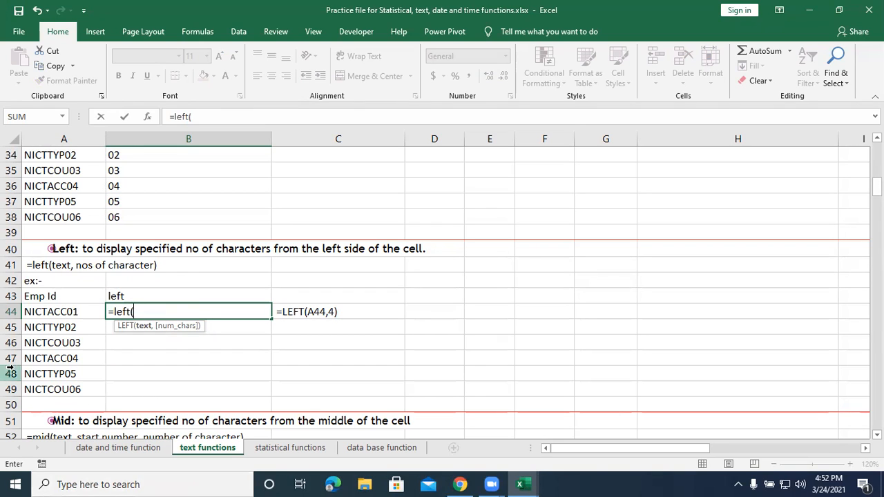
left_click(30, 314)
type(",")
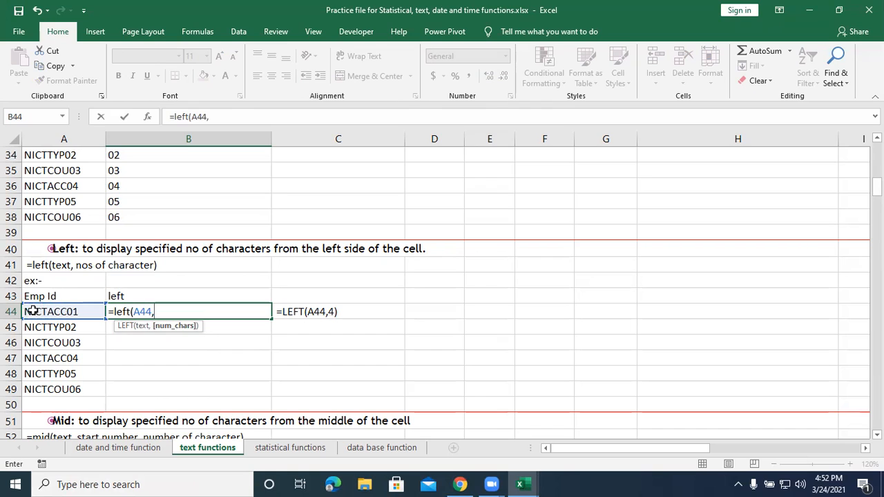
type("4)")
key("Return")
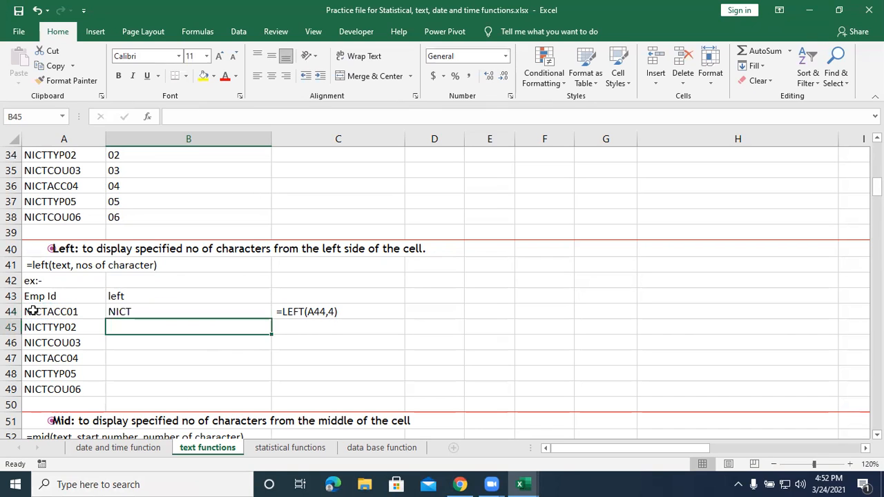
left_click(160, 314)
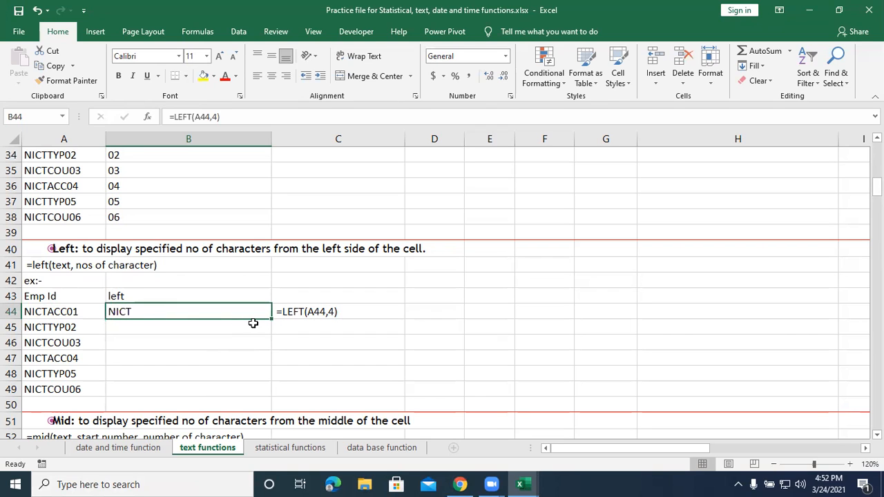
left_click_drag(272, 319, 277, 394)
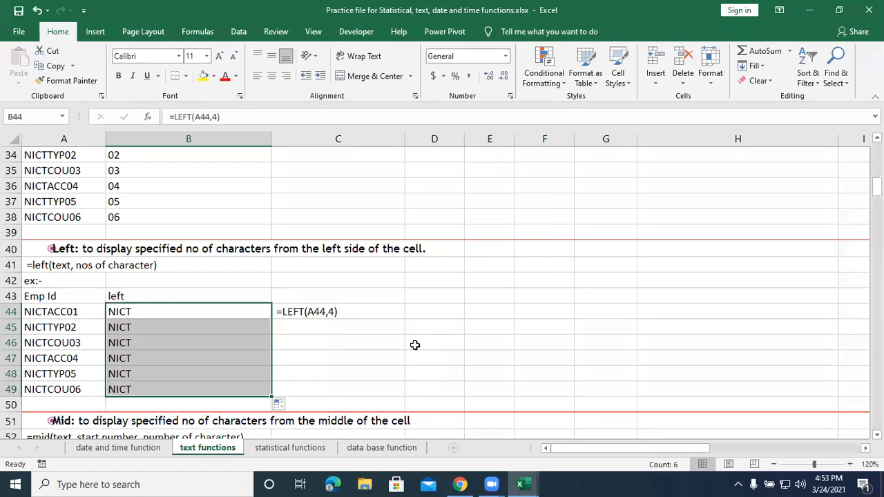
In the Mid section, enter =mid(A55,5,3) in B55 to extract three characters starting from the fifth, and fill the formula down to B60.
scroll(414, 345, "down", 2)
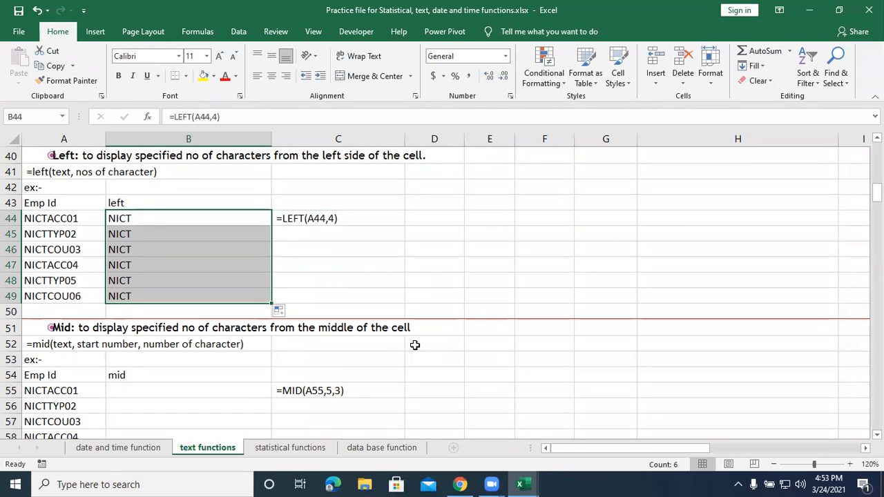
scroll(415, 345, "down", 2)
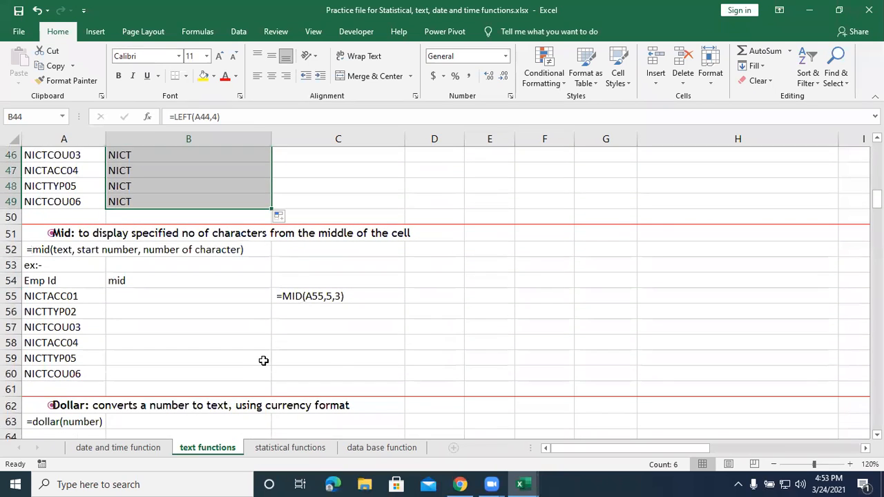
scroll(263, 361, "down", 1)
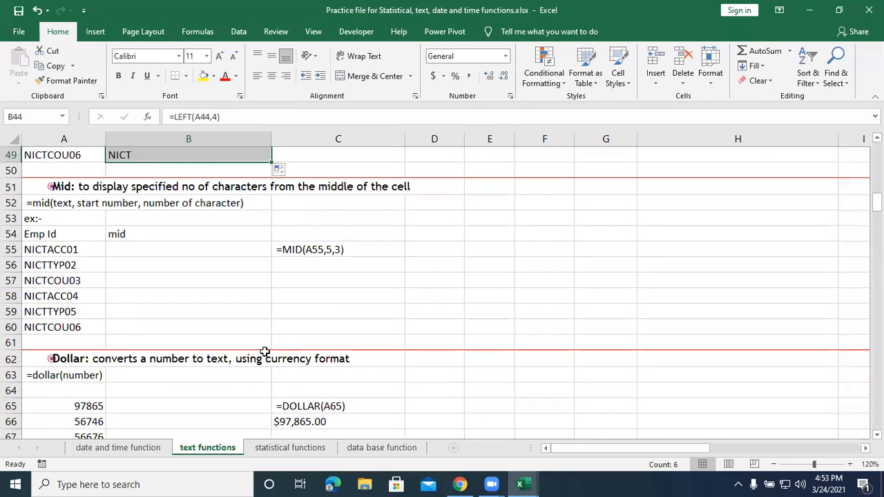
left_click(156, 249)
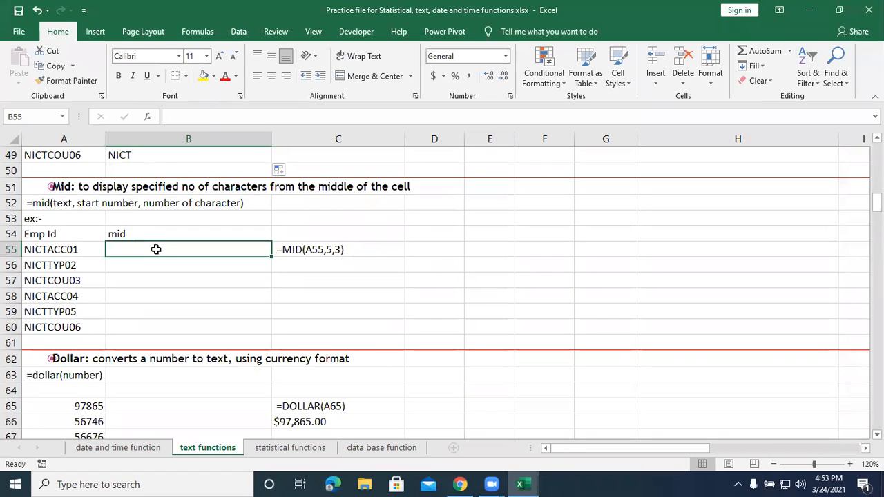
type("=")
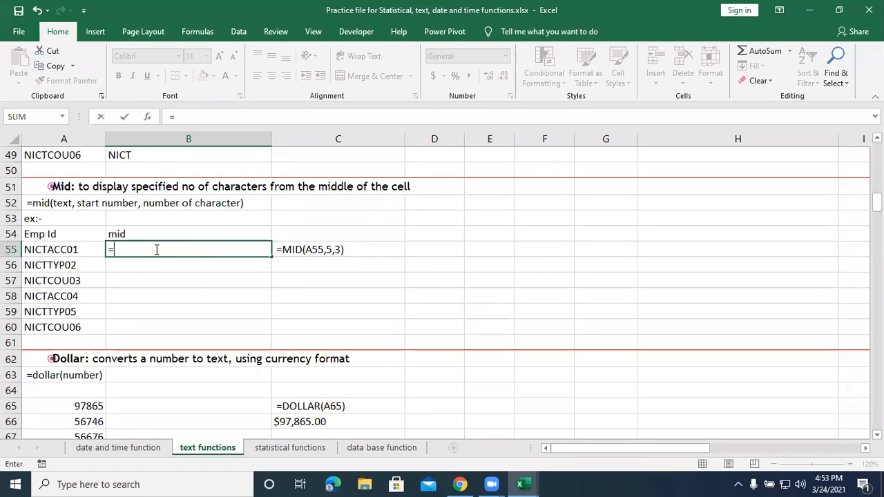
type("mid(")
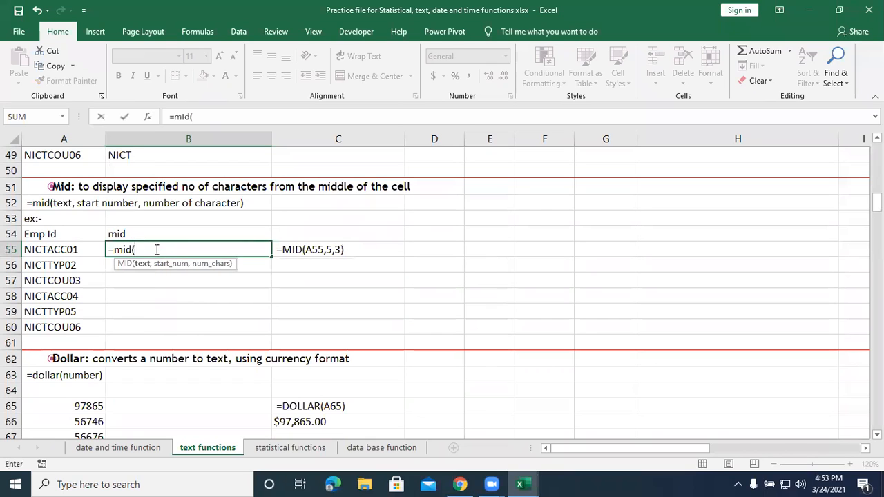
left_click(51, 250)
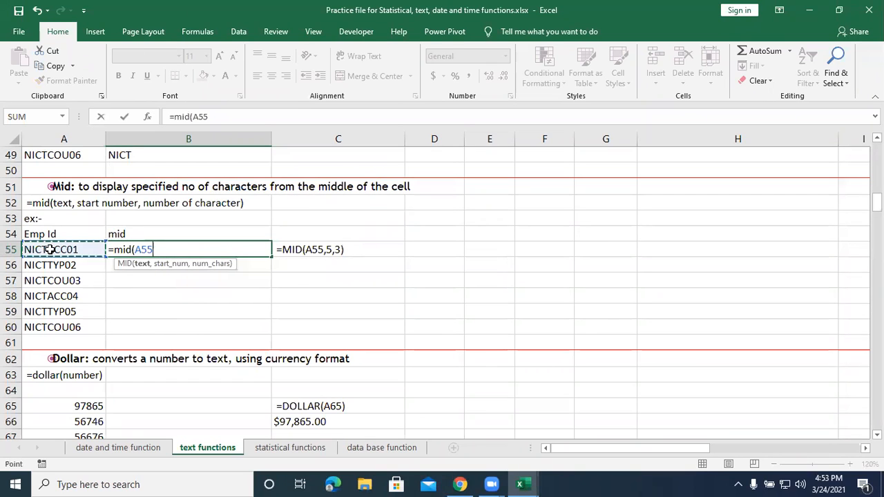
type(",")
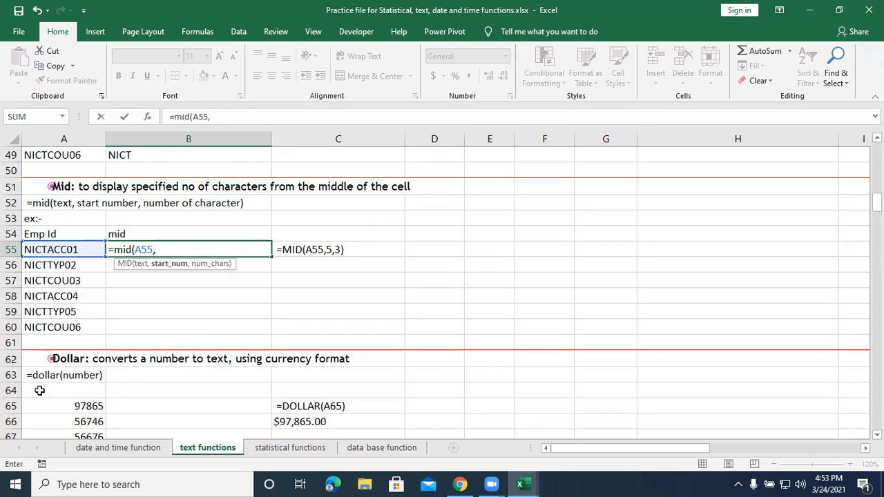
type("5,")
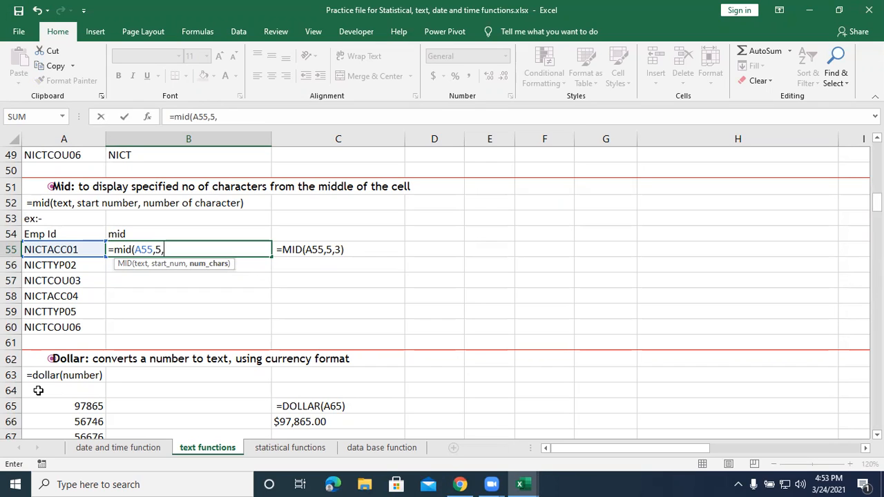
type("3)")
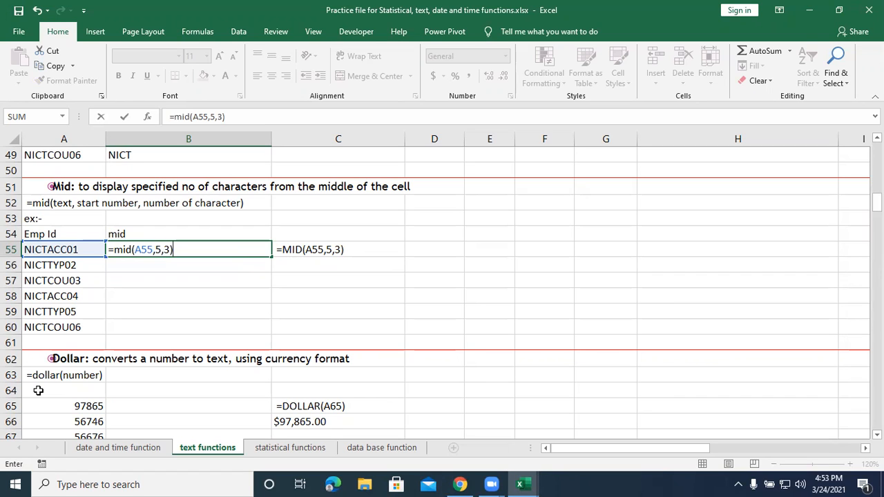
key("Return")
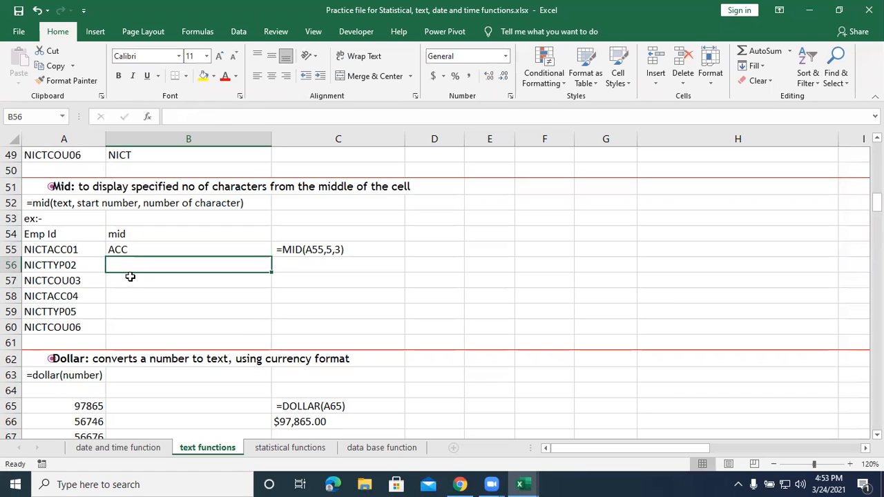
left_click(147, 250)
left_click_drag(272, 257, 263, 331)
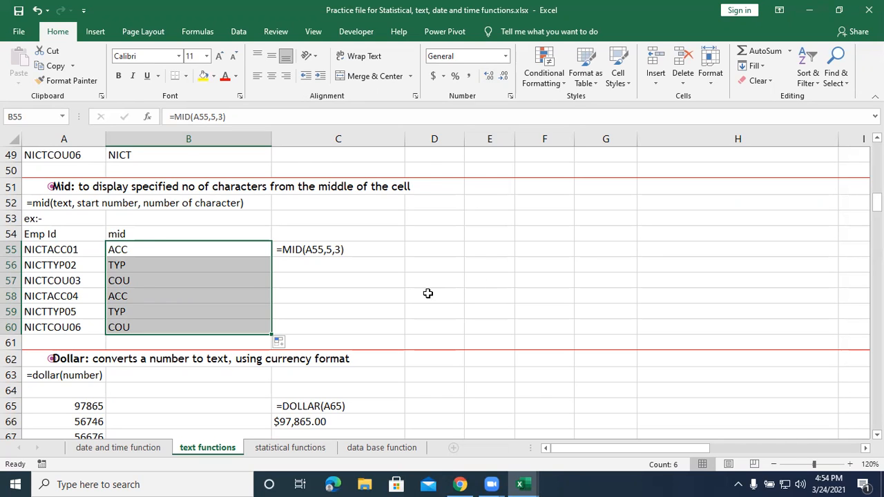
Look ahead to the Dollar section and review the MID formula in B55 and the Left section's results.
scroll(428, 294, "down", 1)
scroll(428, 294, "down", 1)
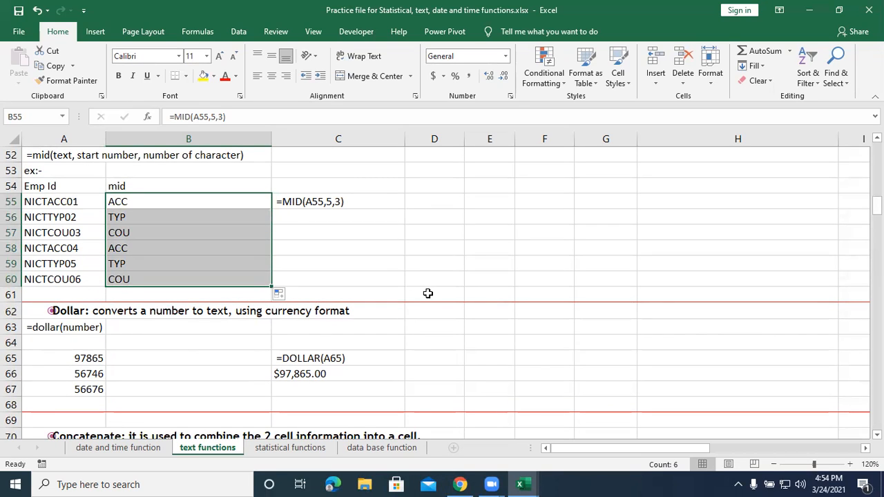
scroll(428, 293, "down", 1)
left_click(156, 312)
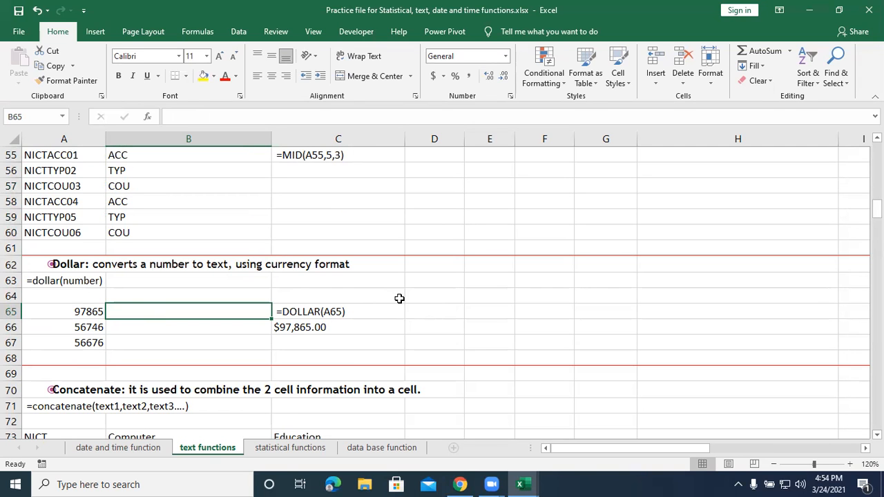
scroll(399, 301, "up", 2)
left_click(170, 254)
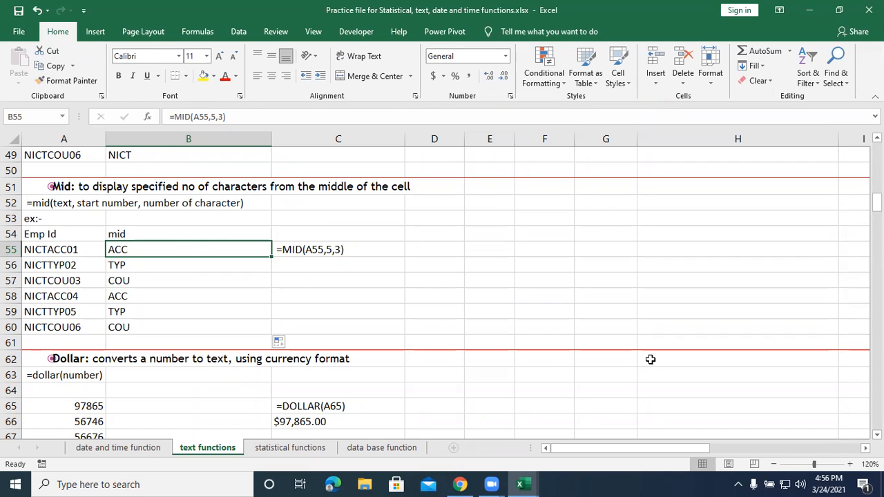
scroll(650, 358, "up", 2)
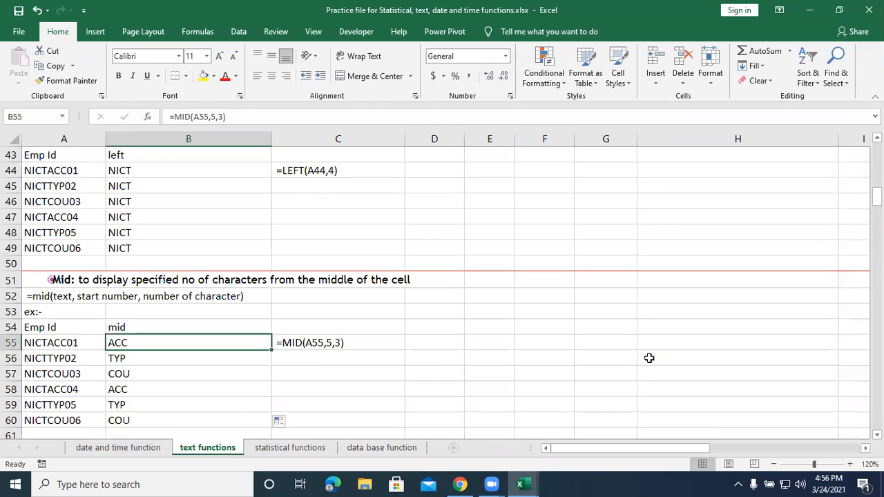
scroll(582, 316, "down", 3)
scroll(502, 289, "down", 1)
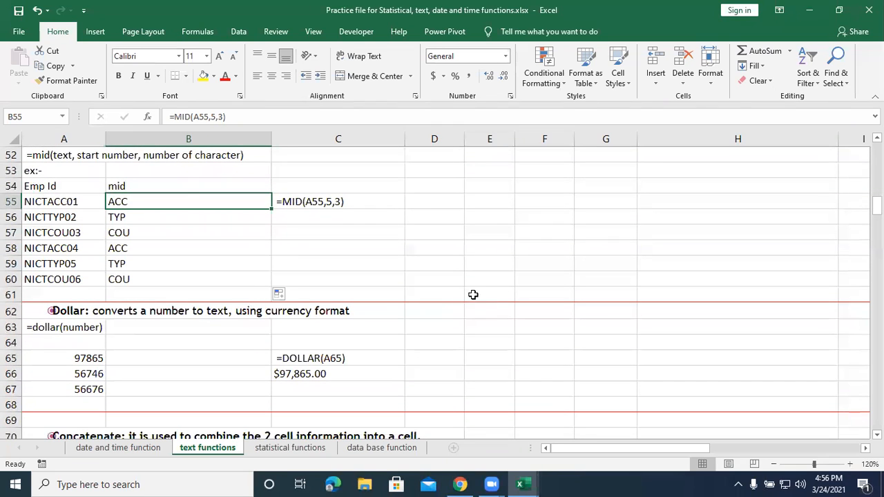
In the Dollar section, enter =dollar(A65) in B65 to convert the number to currency text, and fill the formula down to B67.
left_click(152, 358)
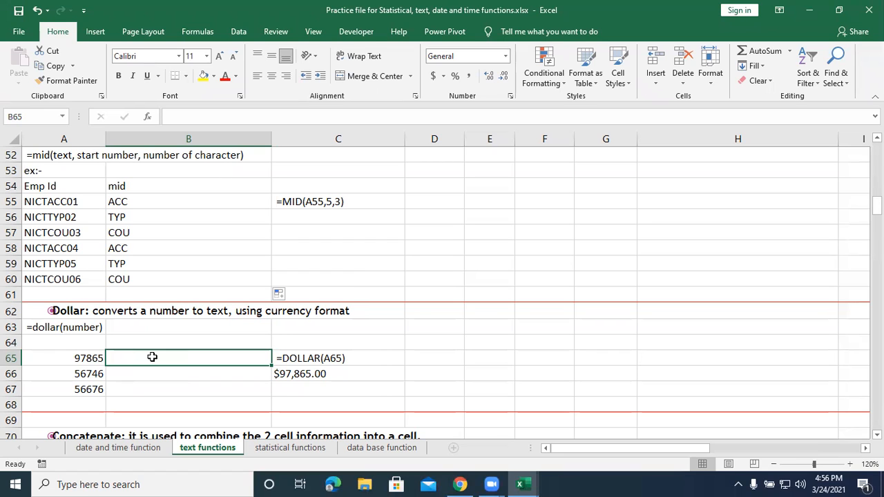
type("=dollar(")
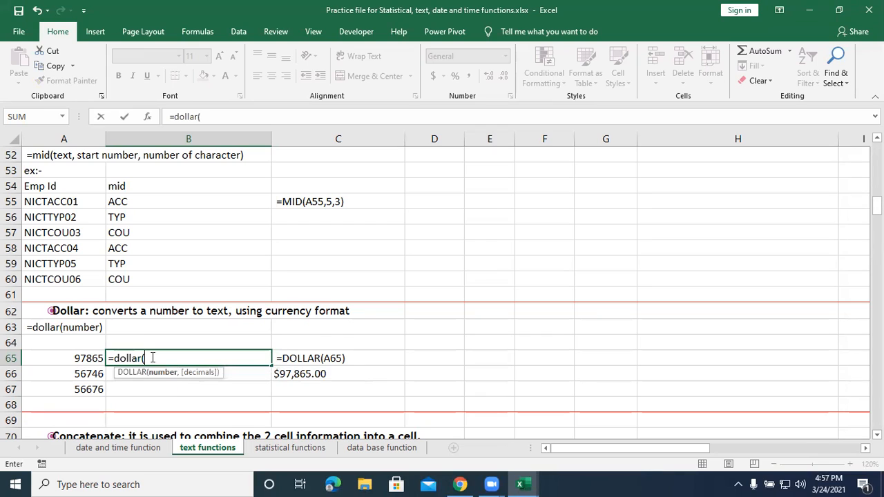
left_click(87, 358)
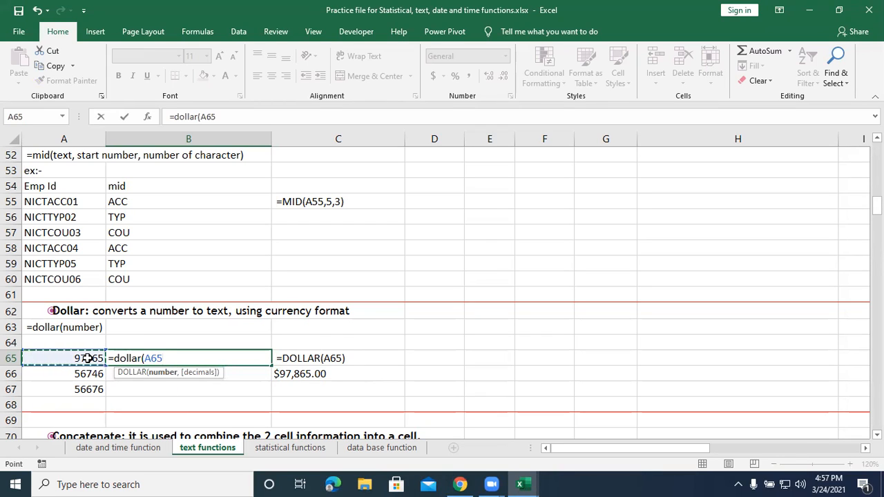
type(")")
key("Return")
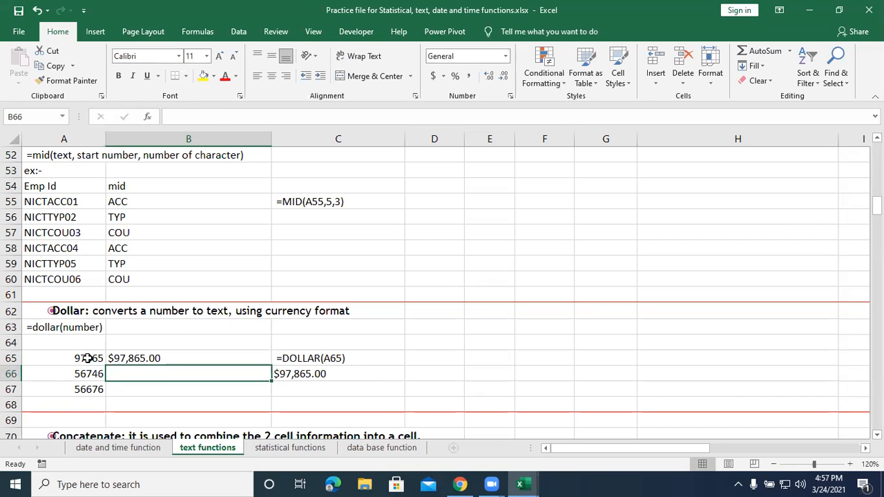
left_click(154, 358)
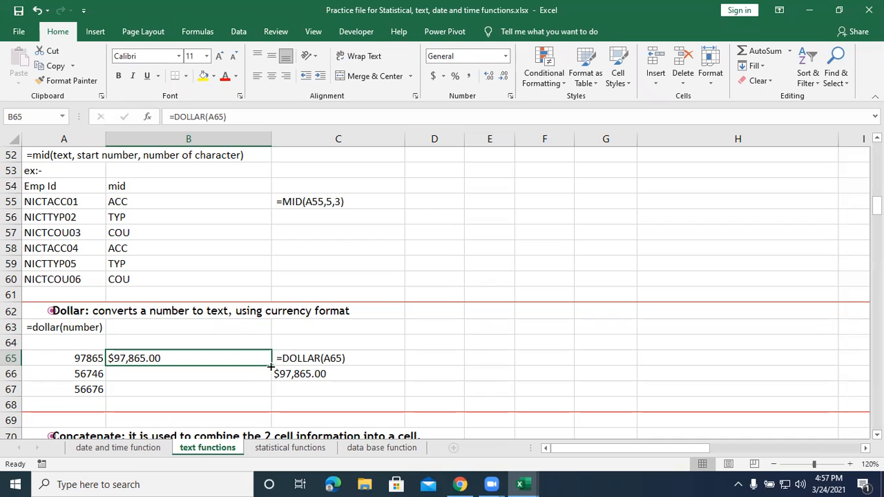
left_click_drag(271, 368, 270, 400)
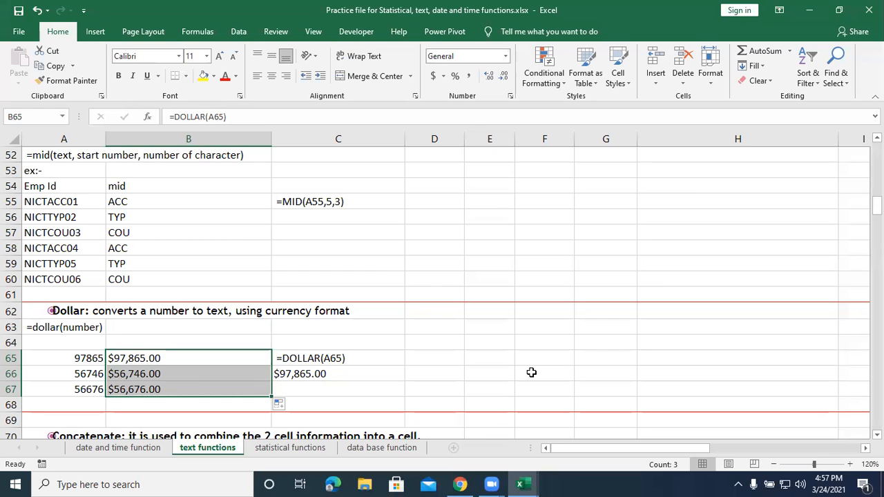
In the Concatenate section, enter =CONCATENATE(A73,B73,C73) in B74 to join the three words of row 73.
scroll(532, 373, "down", 3)
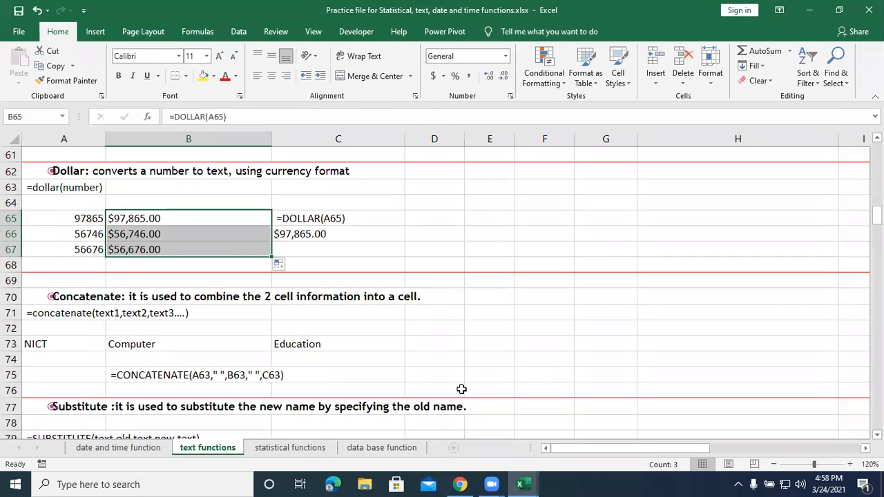
scroll(314, 397, "down", 2)
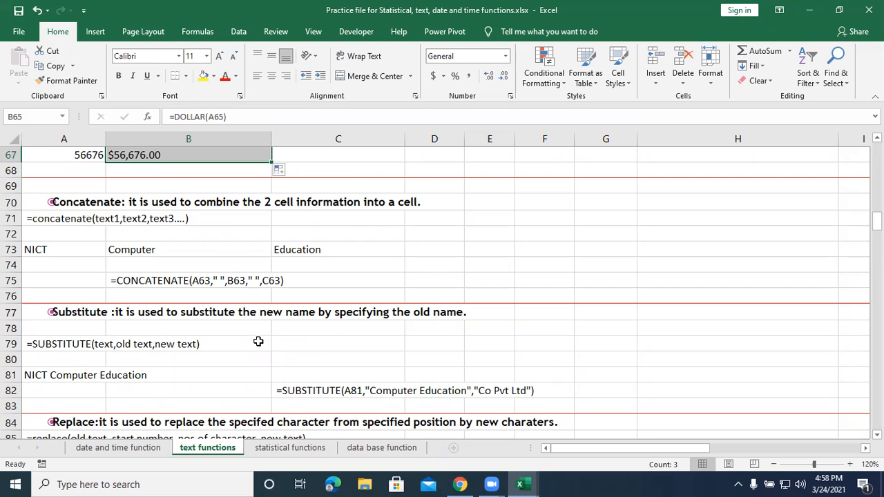
left_click(143, 267)
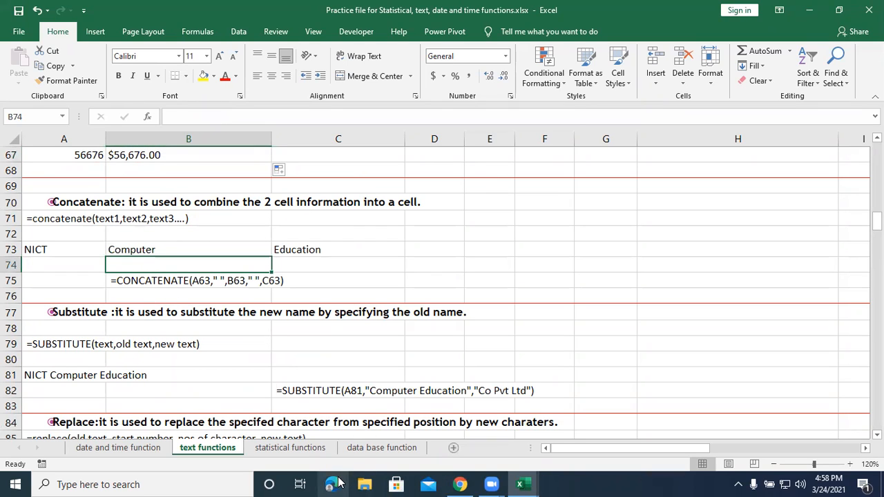
type("=con")
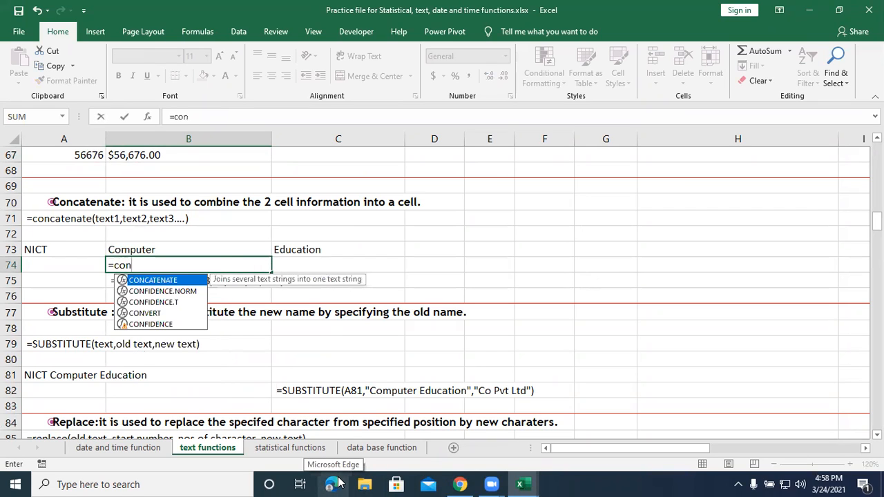
key("Tab")
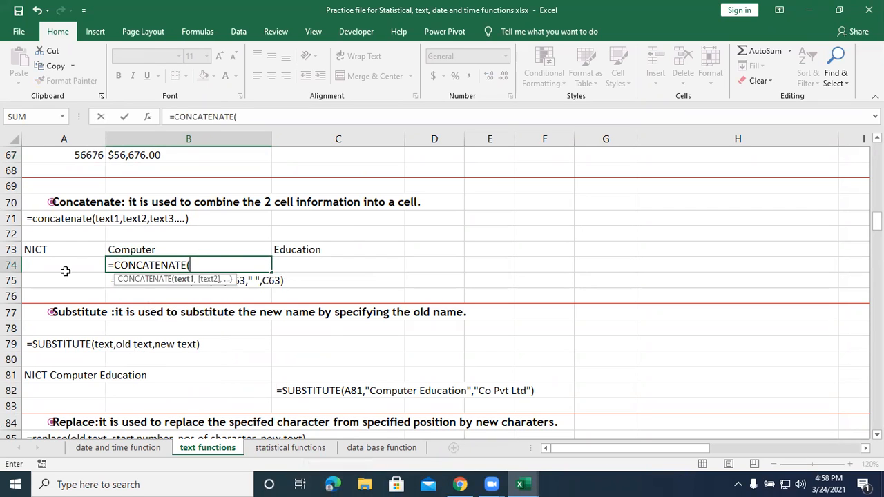
left_click(61, 248)
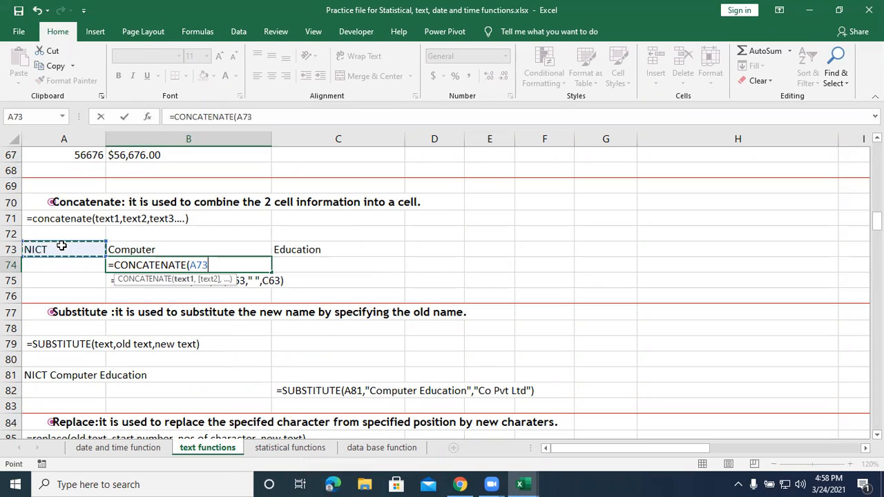
type(",")
left_click(162, 247)
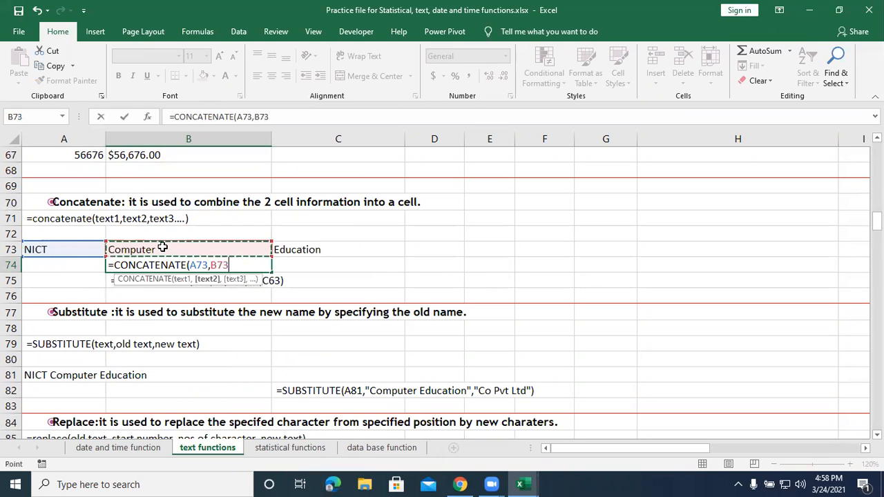
type(",")
left_click(287, 248)
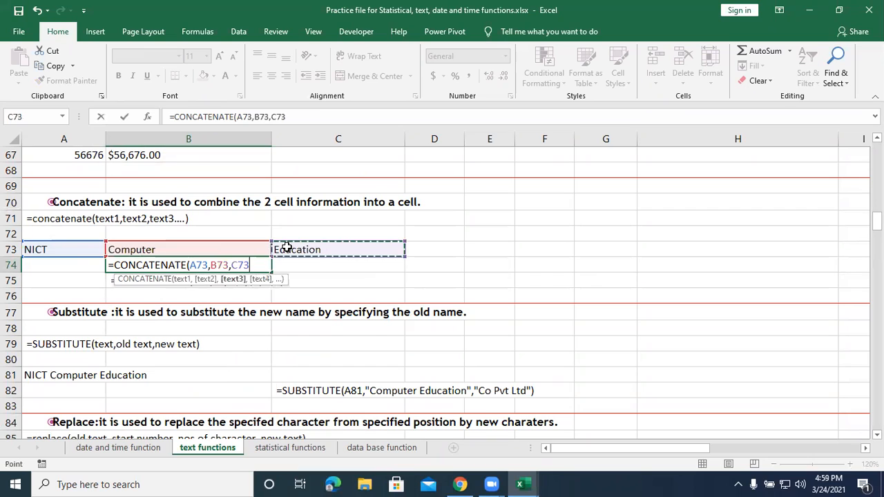
type(")")
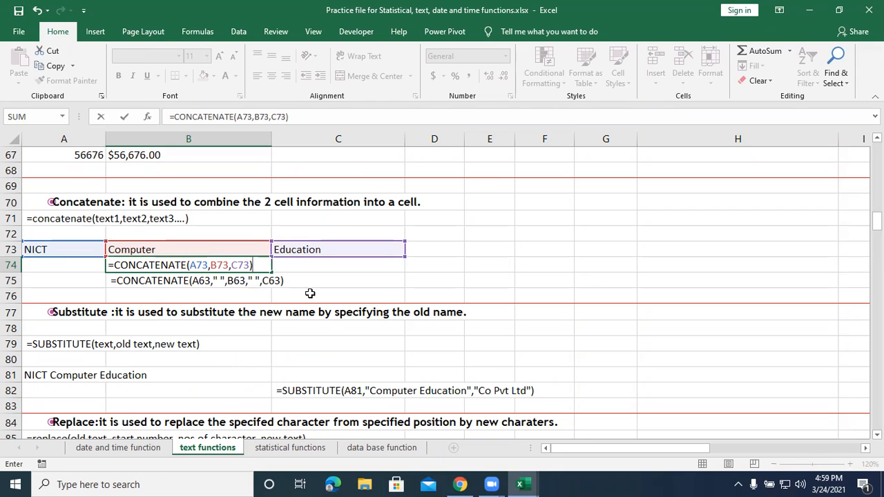
key("Return")
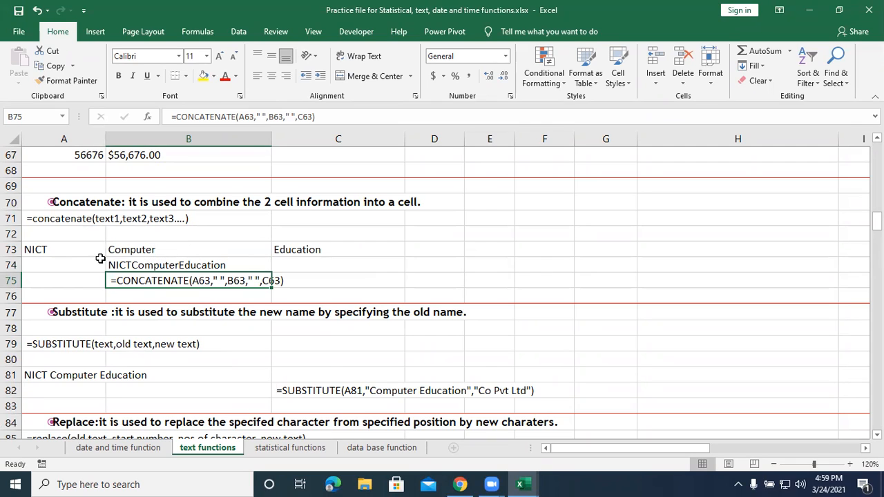
Edit the formula in B74 to =CONCATENATE(A73," ",B73," ",C73) so spaces separate the joined words.
left_click(147, 264)
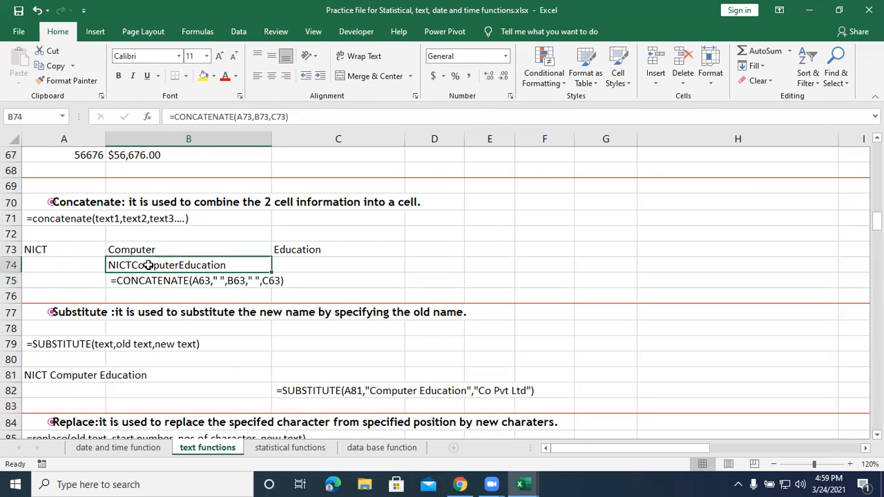
double_click(147, 265)
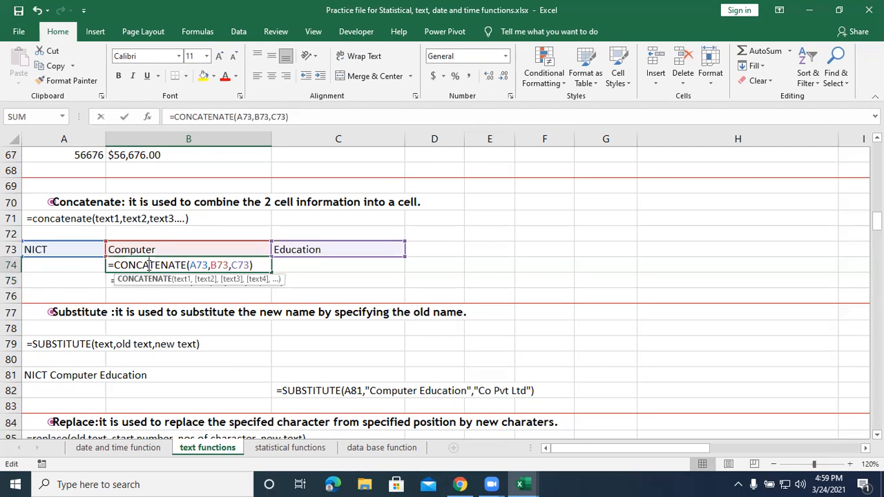
left_click(211, 265)
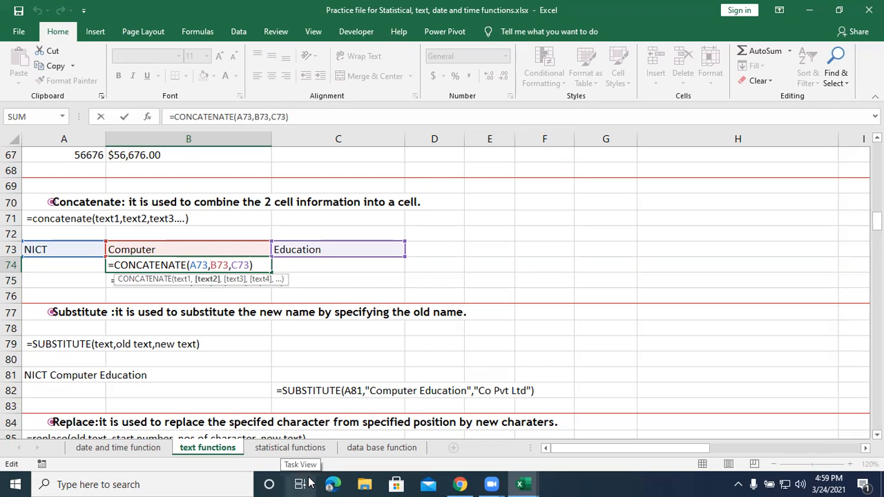
type("\" ")
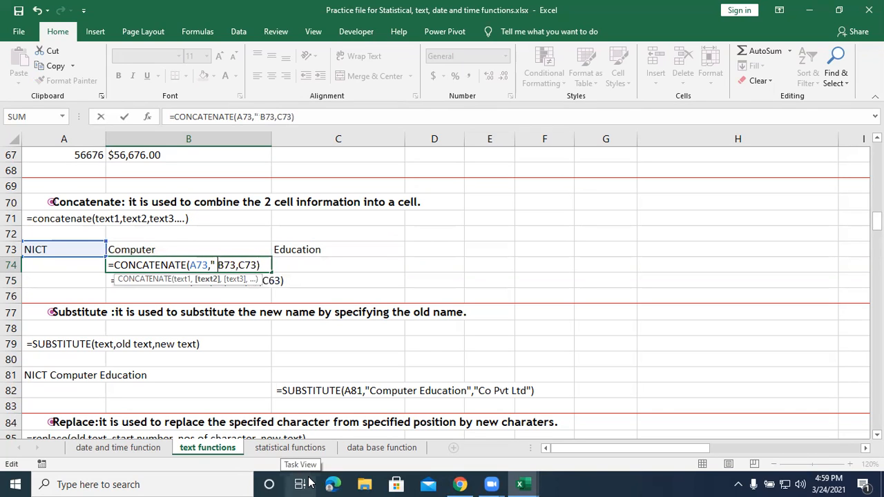
type("\"")
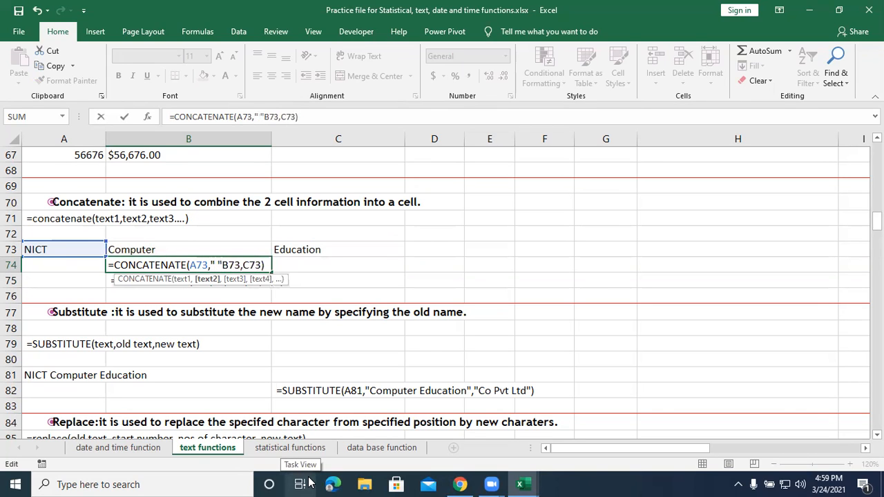
type(",")
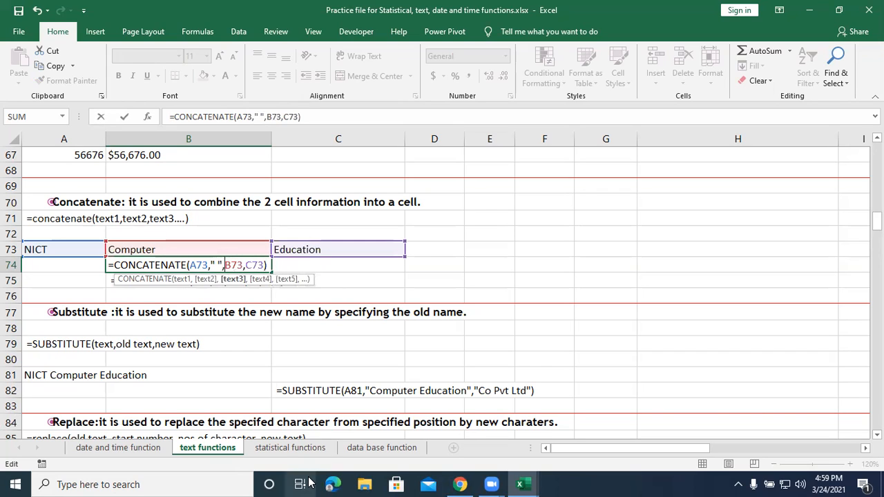
left_click(257, 265)
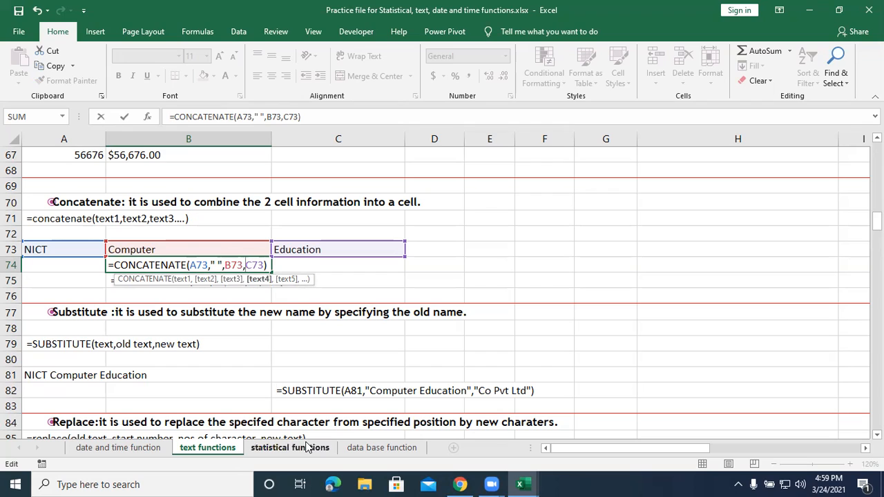
type("\" \"")
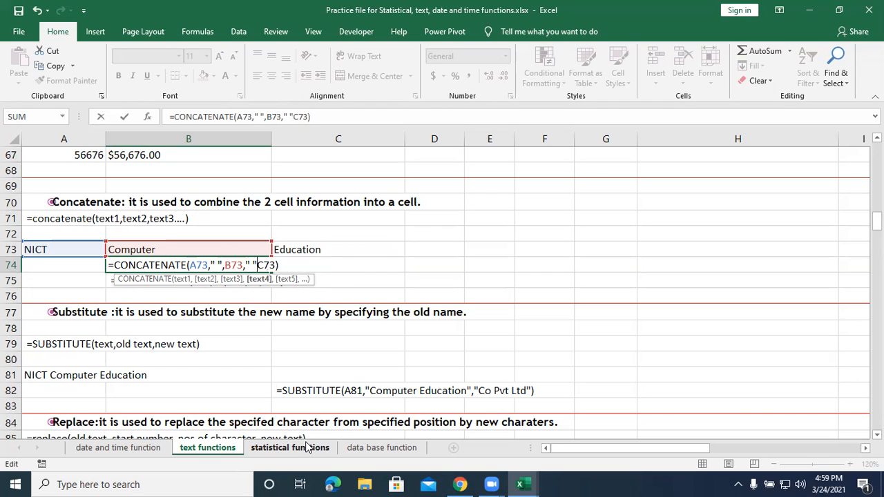
type(",")
key("Return")
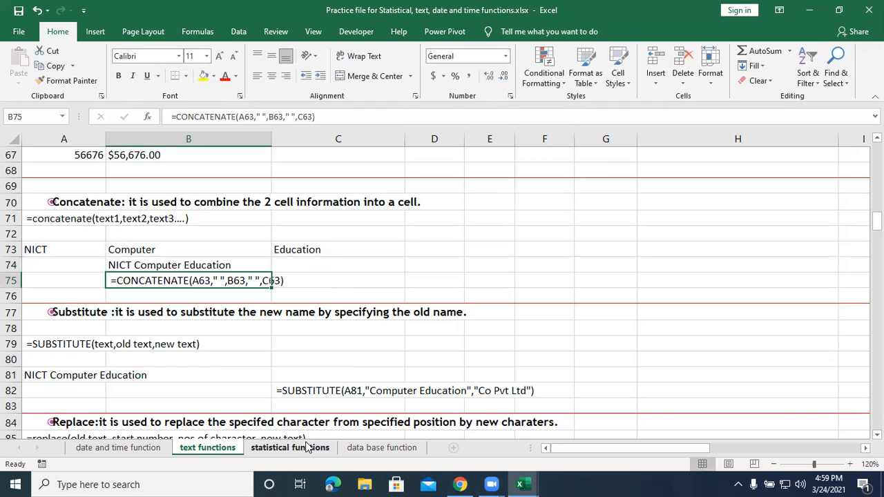
Change the first separator in B74's CONCATENATE formula from a space to "@".
left_click(130, 266)
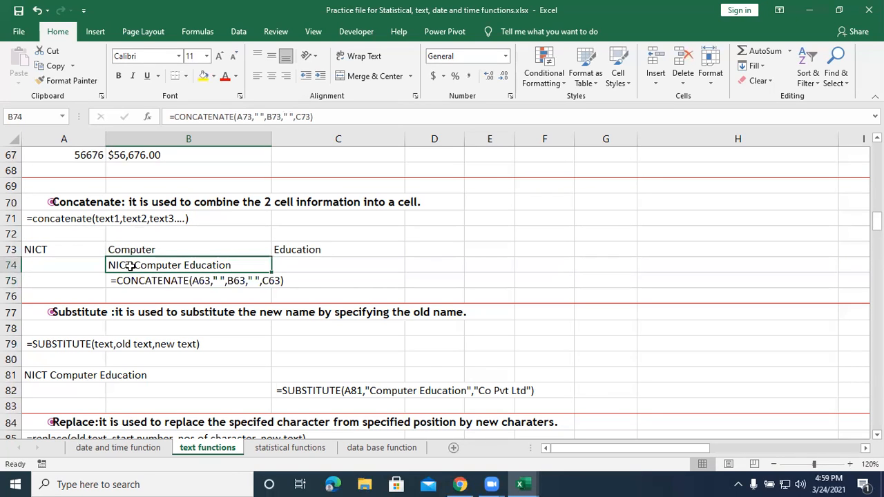
double_click(215, 266)
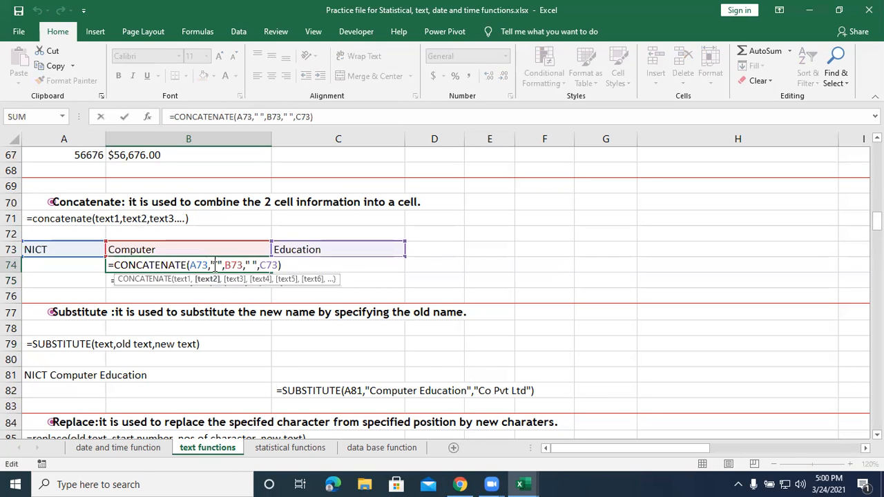
left_click(252, 266)
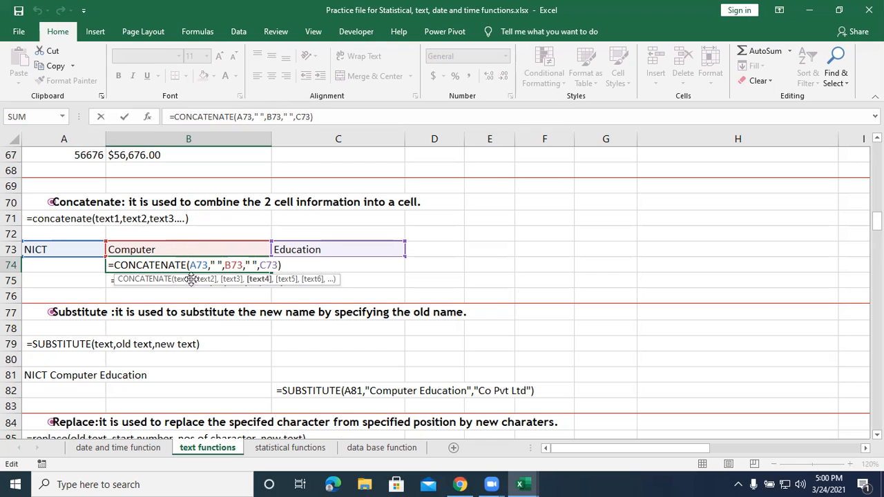
left_click(219, 265)
key("BackSpace")
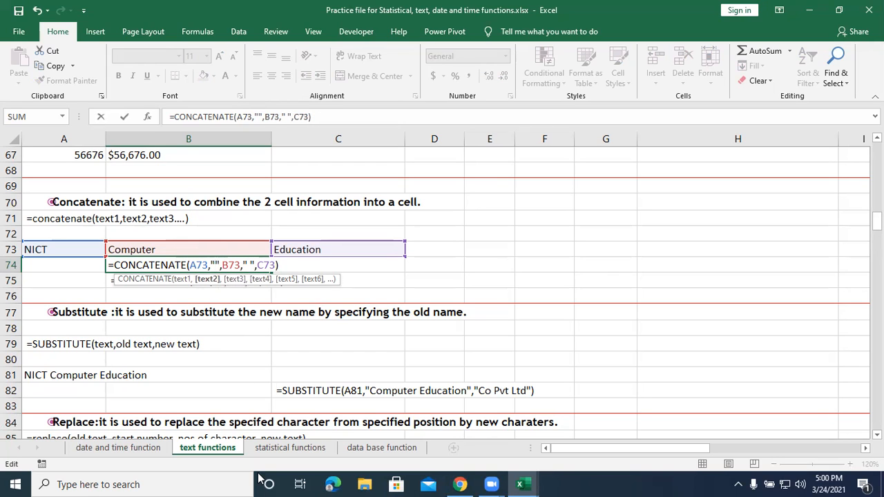
type("@")
key("Return")
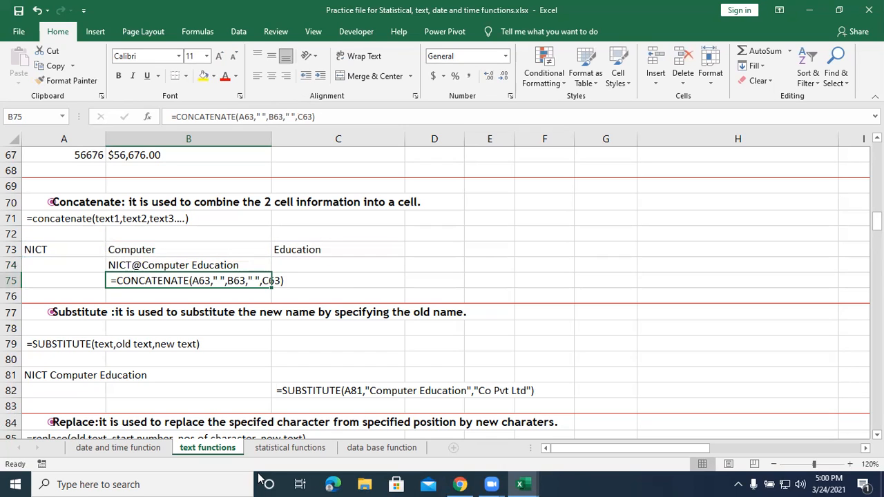
Replace the "@" separator in B74's CONCATENATE formula with a hyphen "-".
double_click(187, 259)
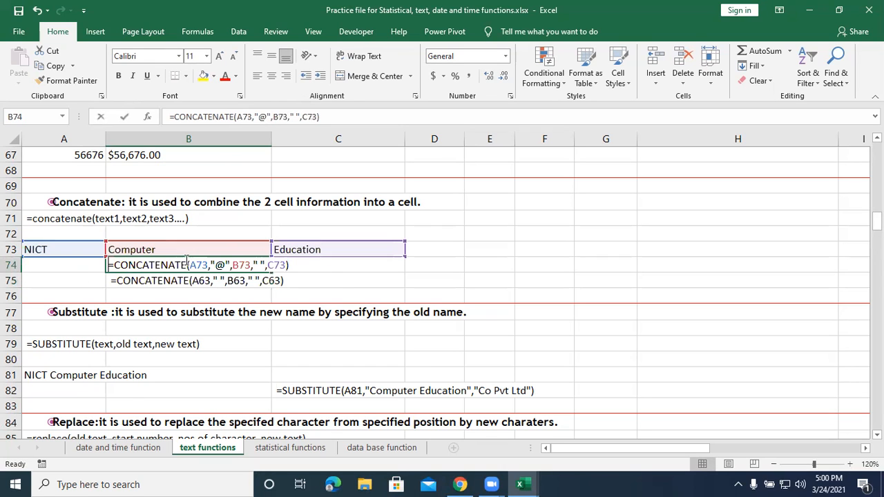
left_click(227, 265)
key("BackSpace")
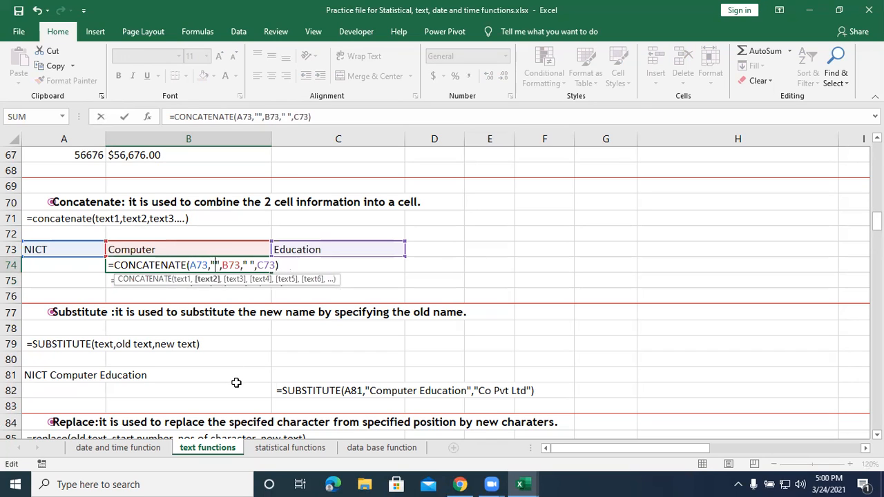
type("-")
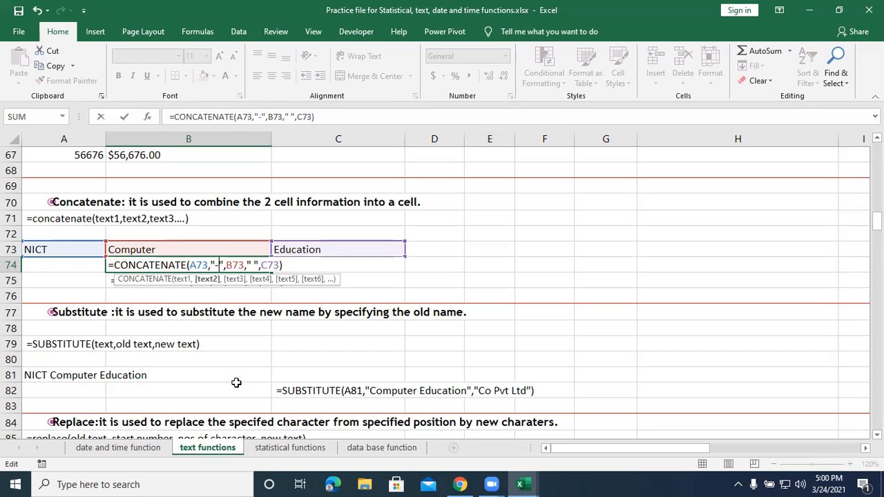
key("Return")
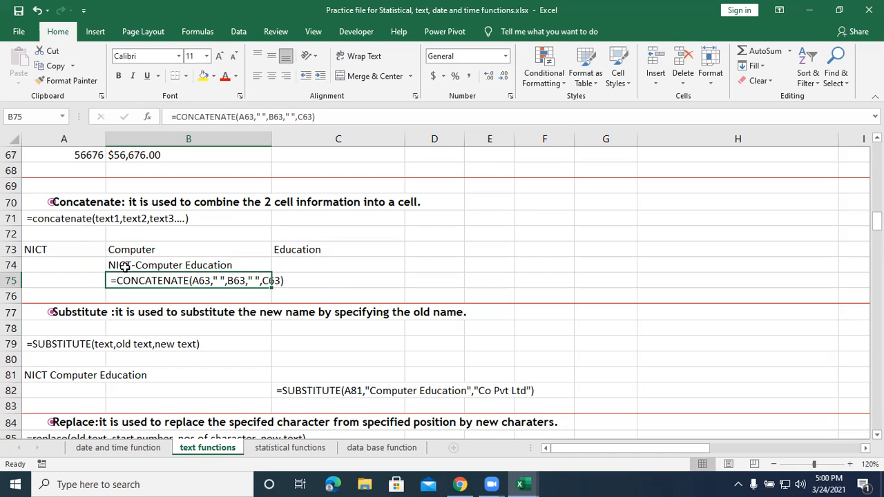
Restore the space as the first separator in B74's CONCATENATE formula and reselect the cell.
double_click(149, 262)
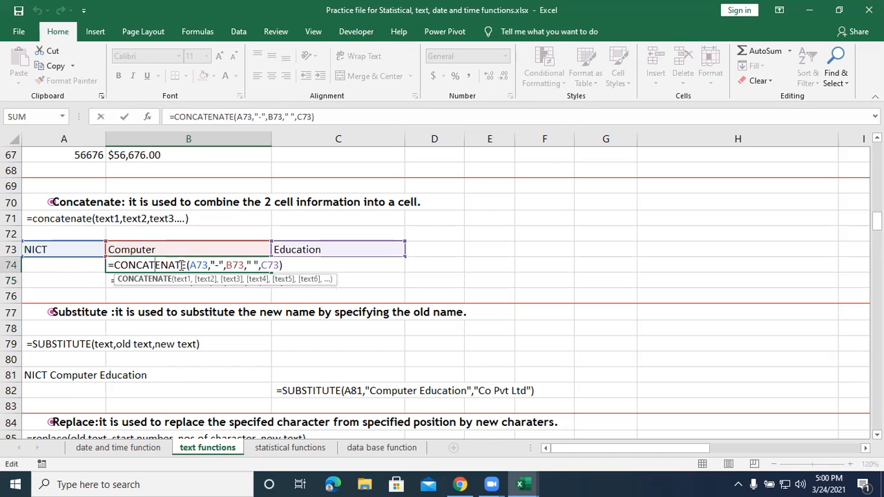
left_click(216, 266)
key("BackSpace")
key("Return")
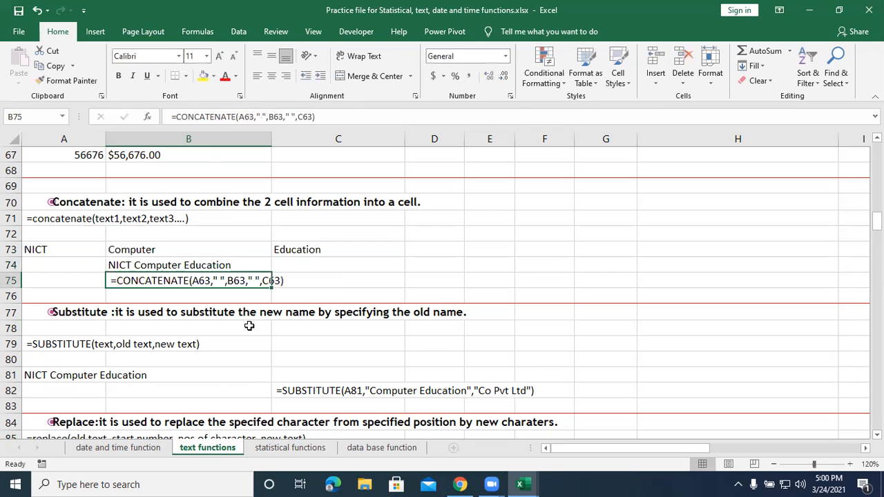
left_click(137, 265)
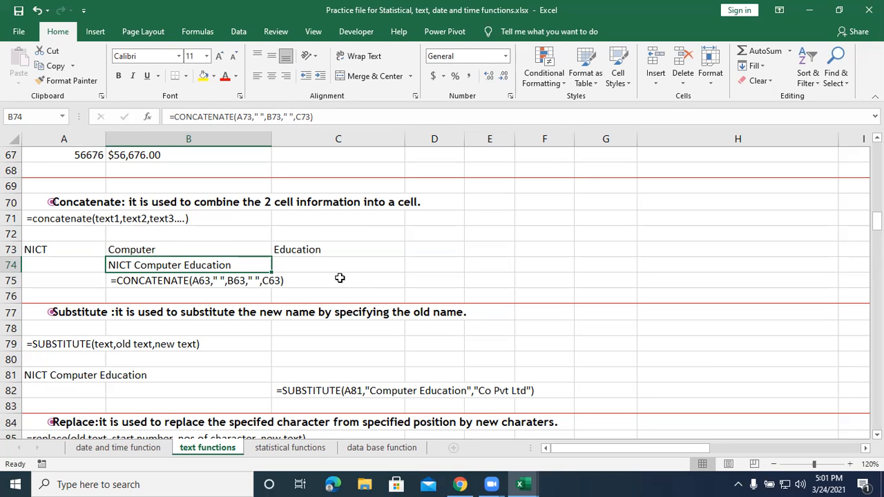
Begin a SUBSTITUTE formula in B82 that takes A81 as its text argument.
left_click(203, 6)
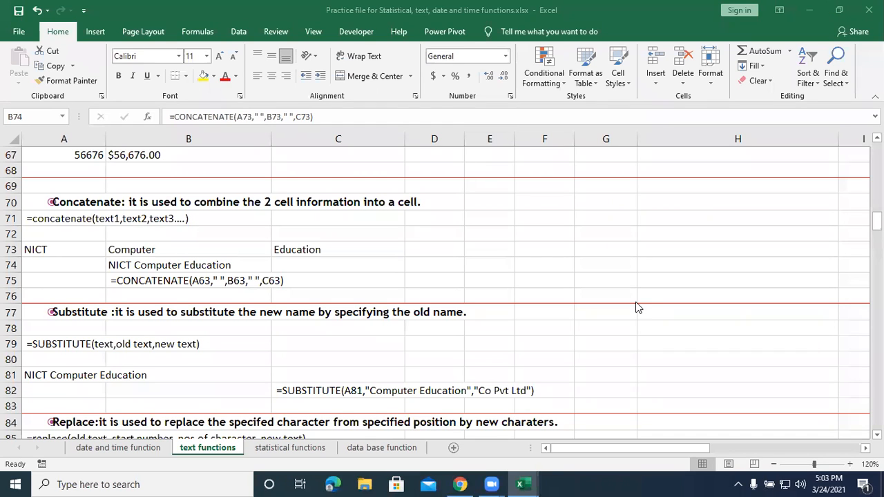
scroll(208, 242, "down", 2)
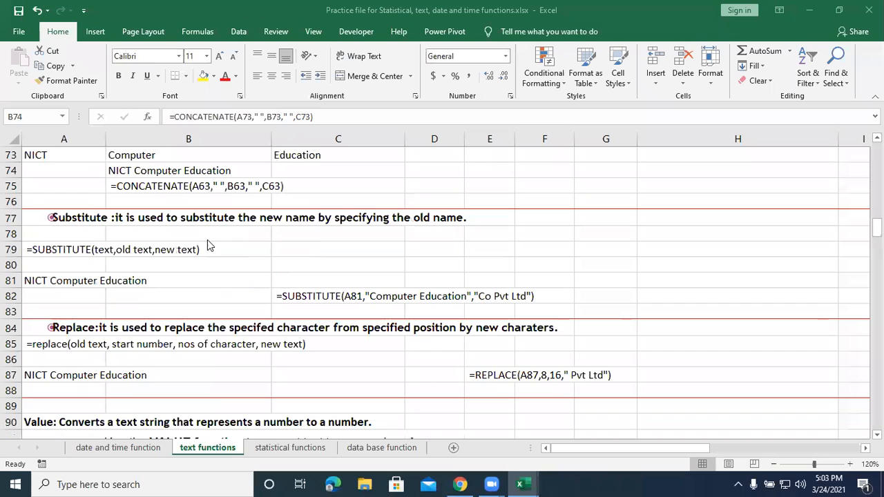
scroll(190, 273, "down", 1)
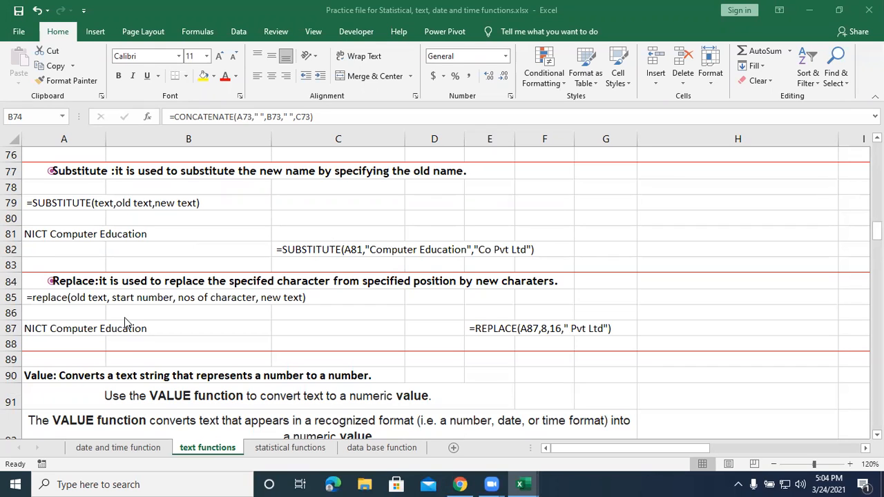
left_click(55, 235)
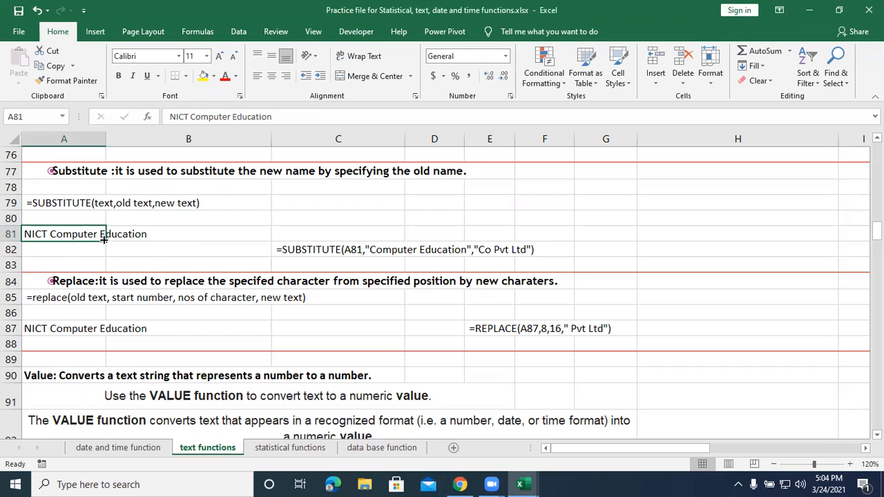
left_click(153, 253)
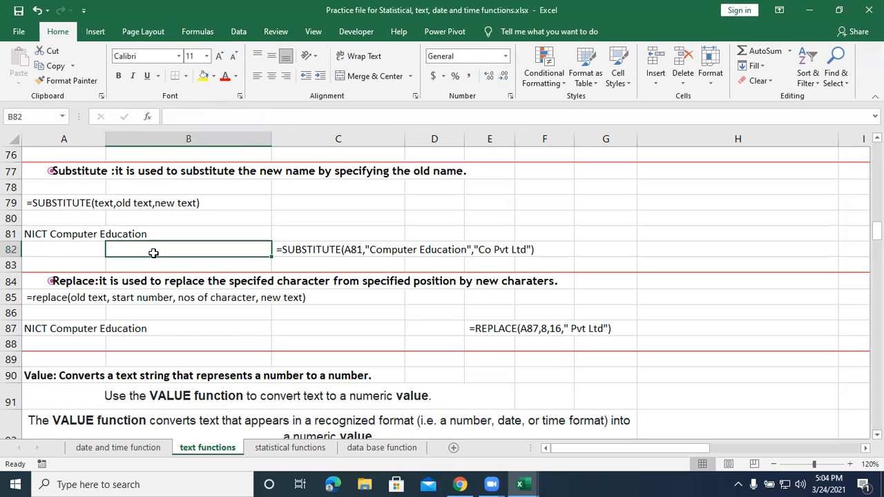
left_click(497, 251)
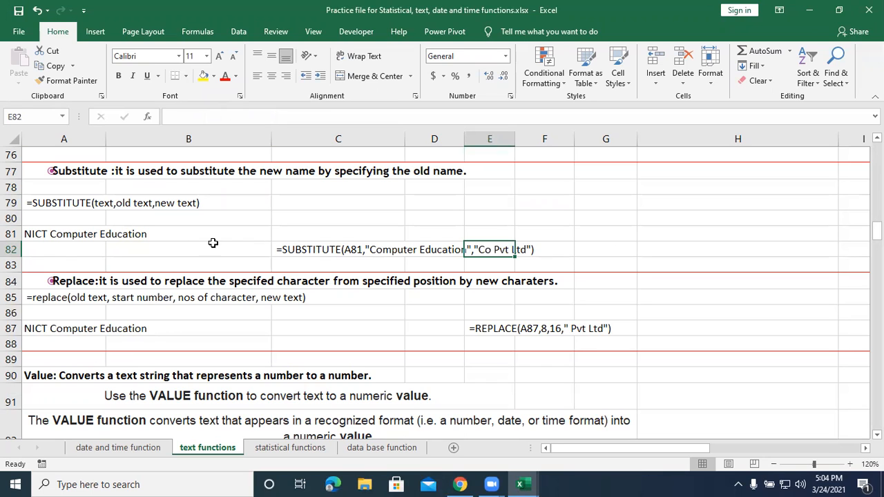
left_click(170, 249)
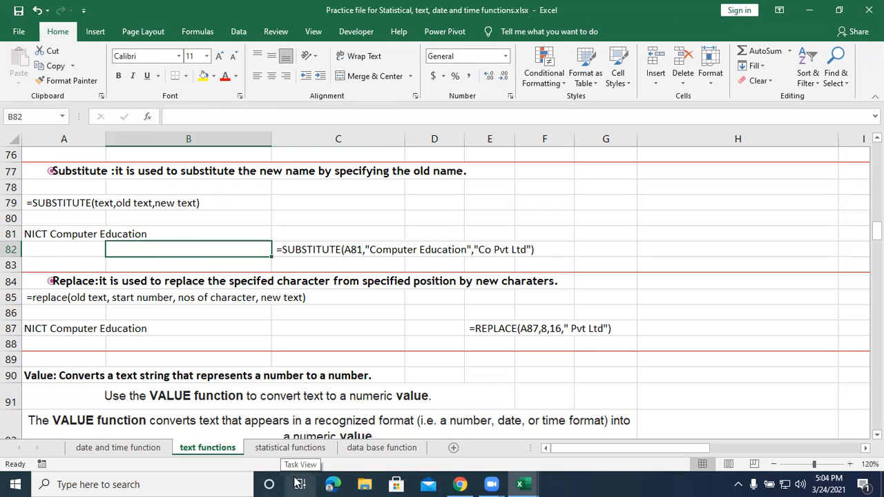
type("=su")
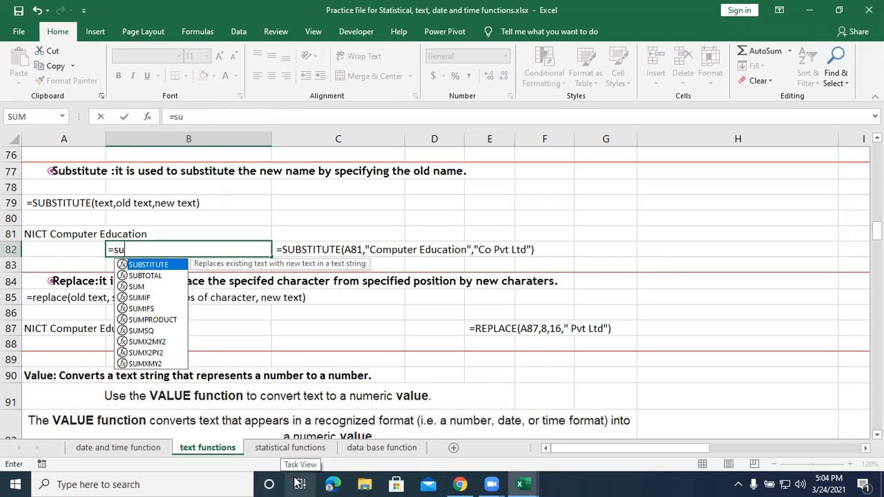
type("bst")
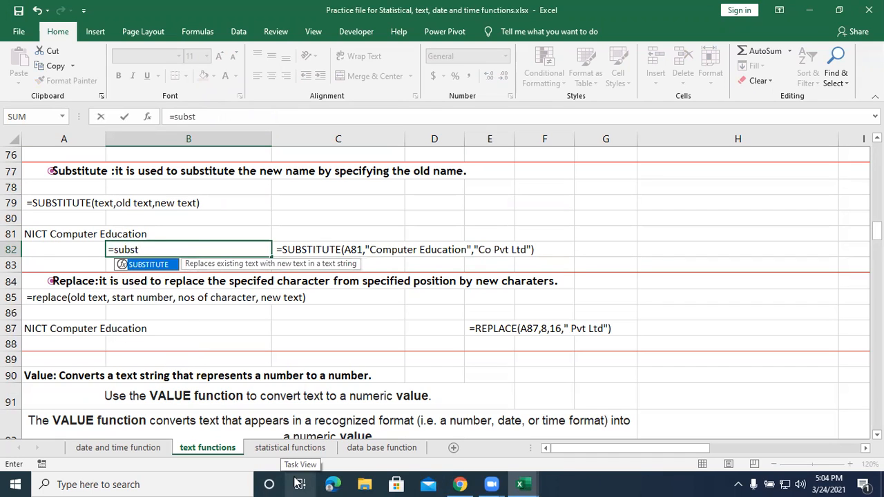
key("Tab")
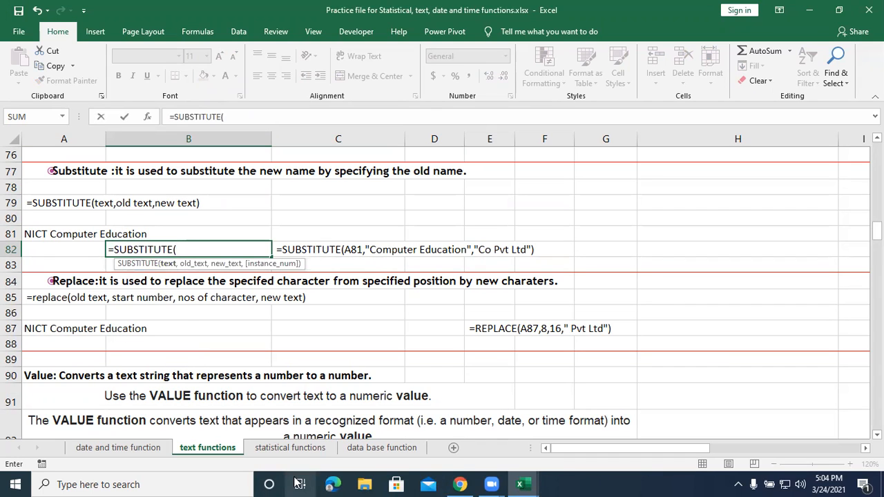
left_click(69, 233)
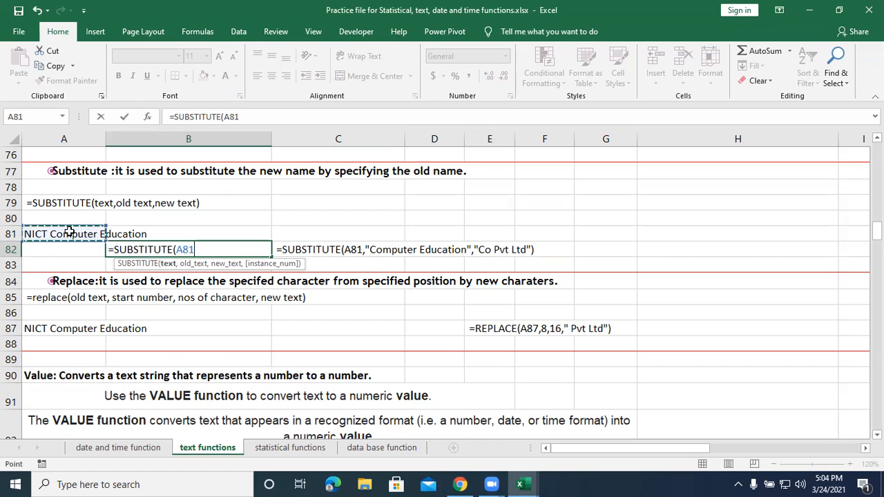
type(",")
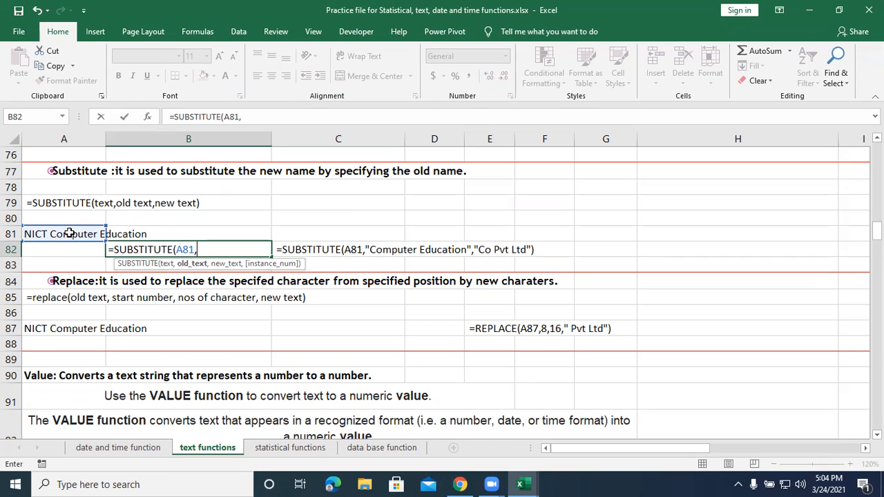
type("\"Computer")
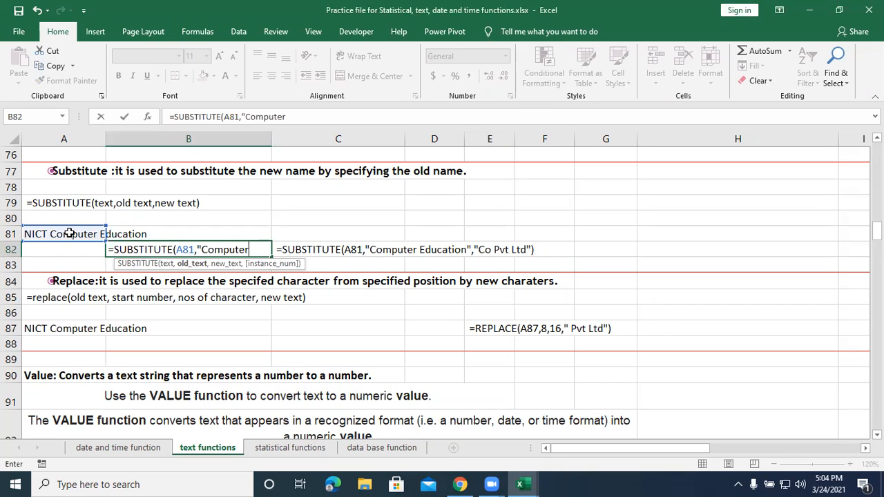
type(" Education")
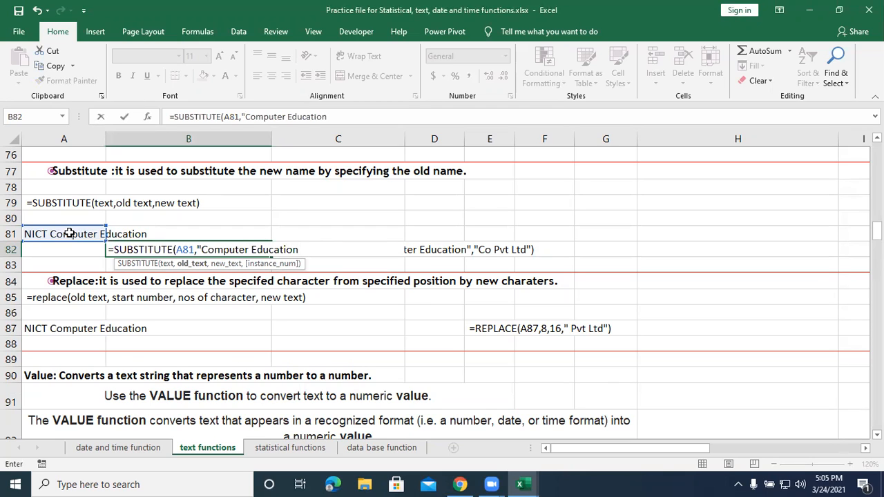
type("\",")
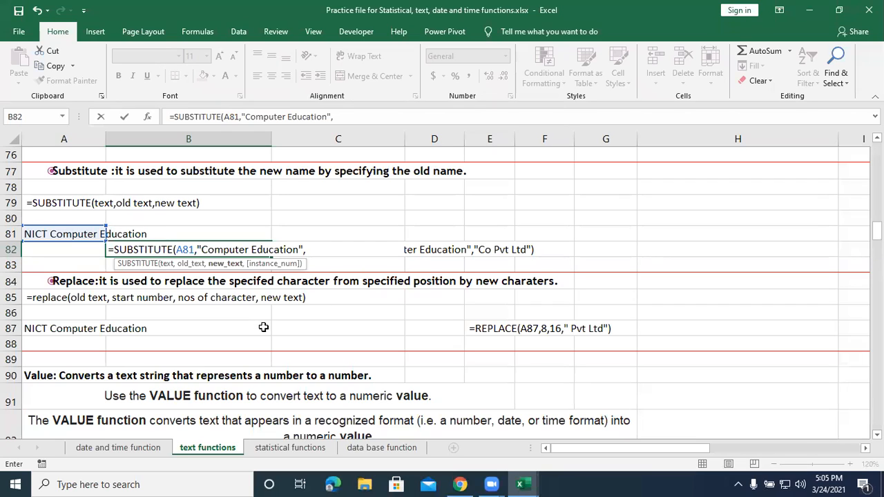
type("\"")
type("C")
type("o ")
type("PV")
type("T")
type(" L")
type("DT")
Give "Co PVT LTD" as the new text in B82's SUBSTITUTE formula and complete the entry.
key("BackSpace")
key("BackSpace")
type("TD\"")
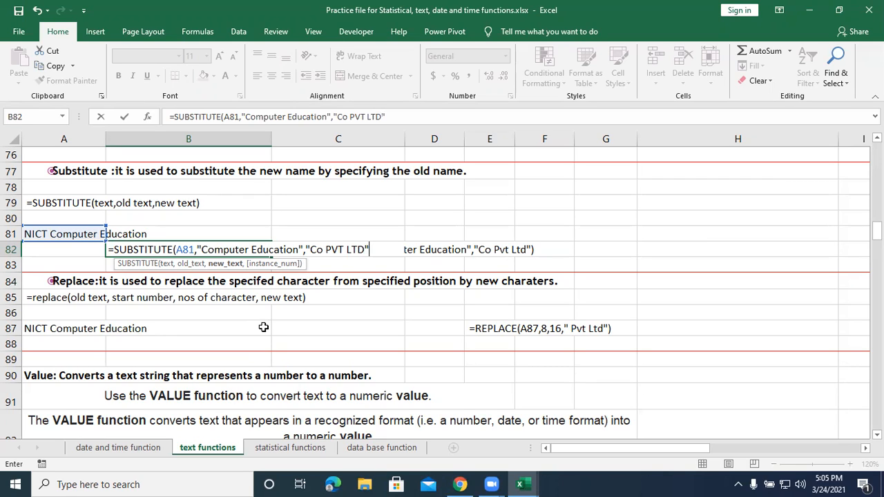
type(")")
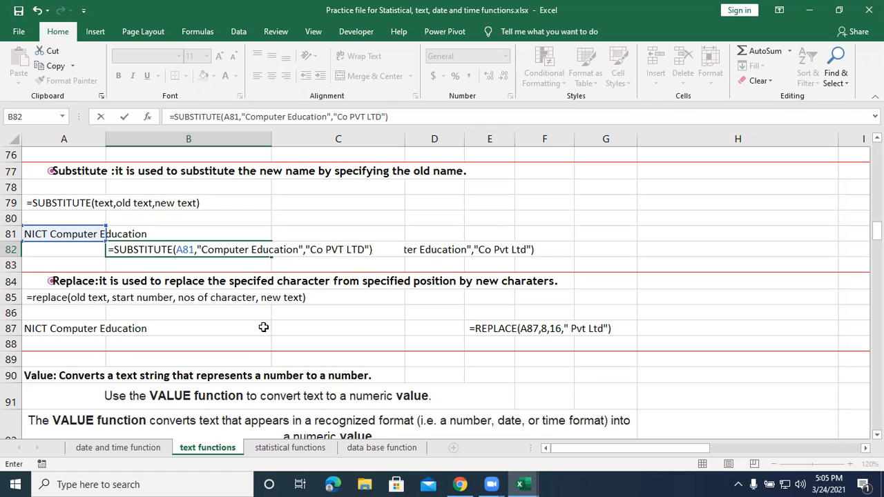
key("Return")
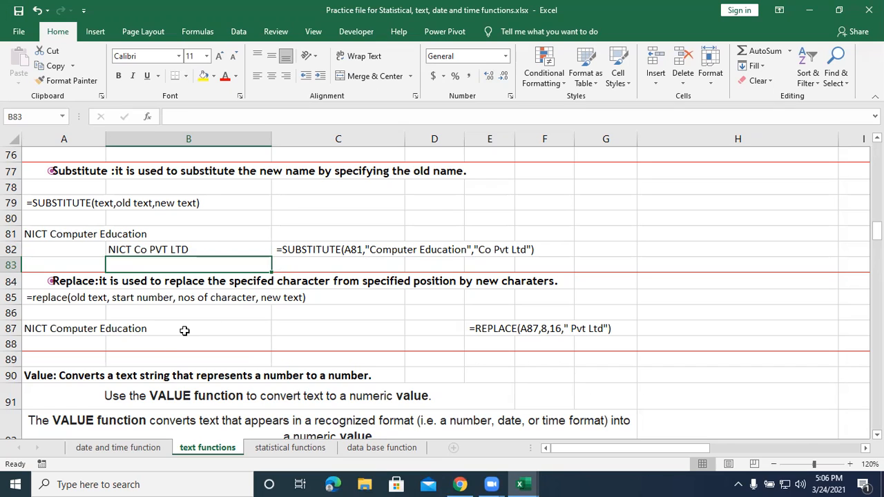
left_click(152, 344)
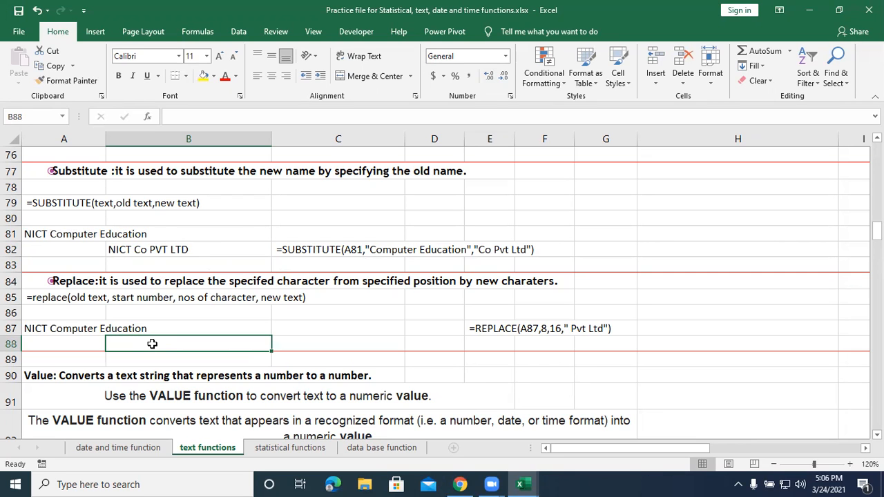
scroll(155, 339, "down", 3)
scroll(155, 339, "down", 5)
scroll(153, 338, "down", 3)
scroll(154, 339, "up", 8)
scroll(153, 339, "up", 3)
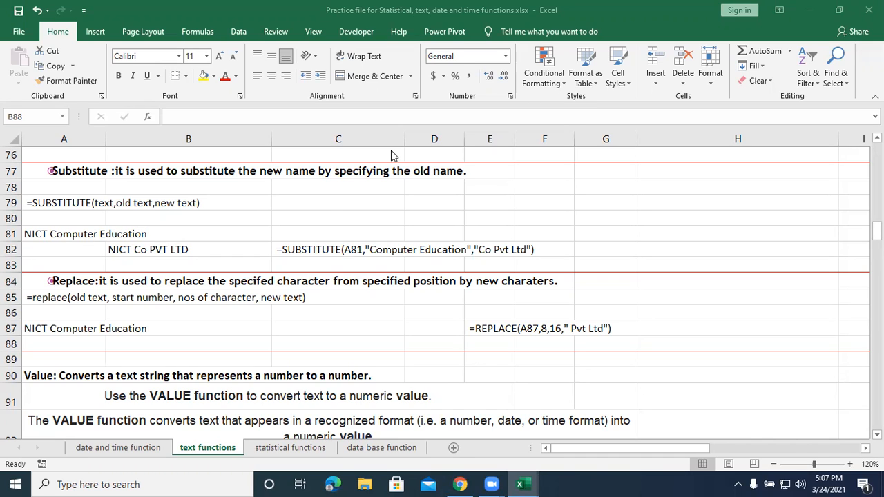
Begin a REPLACE formula in B88 with A87 as the old text.
left_click(749, 338)
scroll(165, 290, "down", 1)
left_click(171, 294)
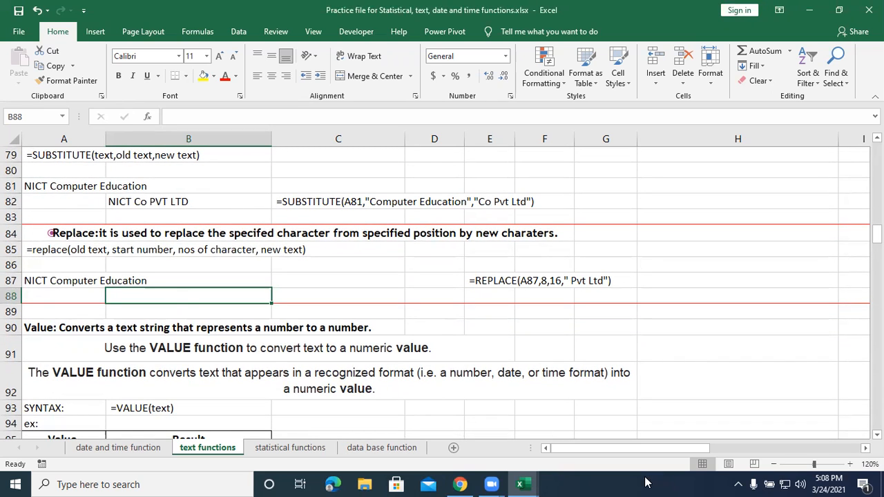
type("=replace")
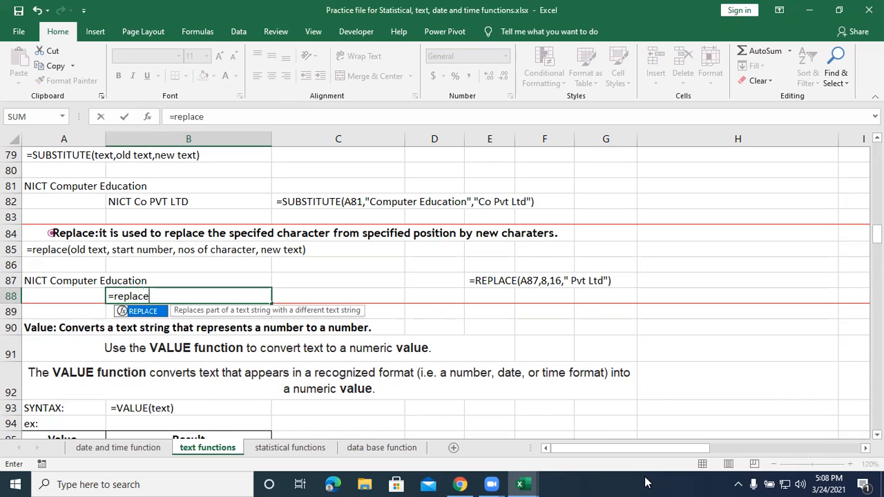
type("(")
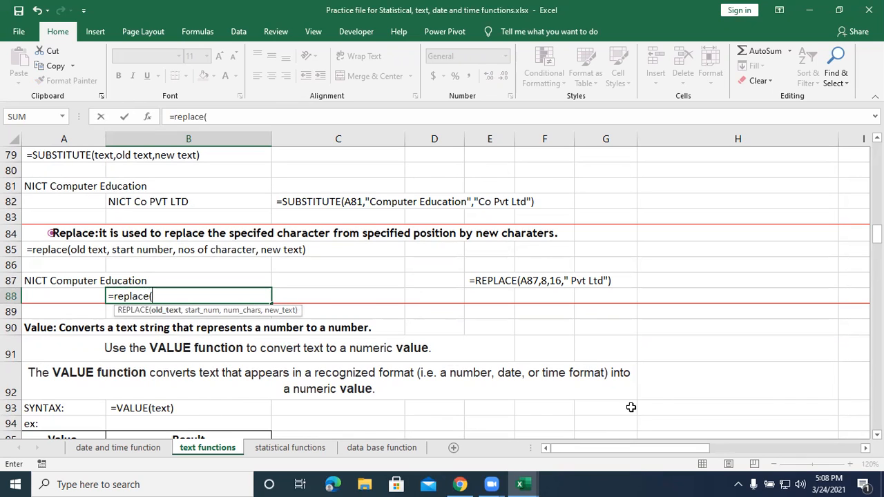
left_click(81, 278)
type(",")
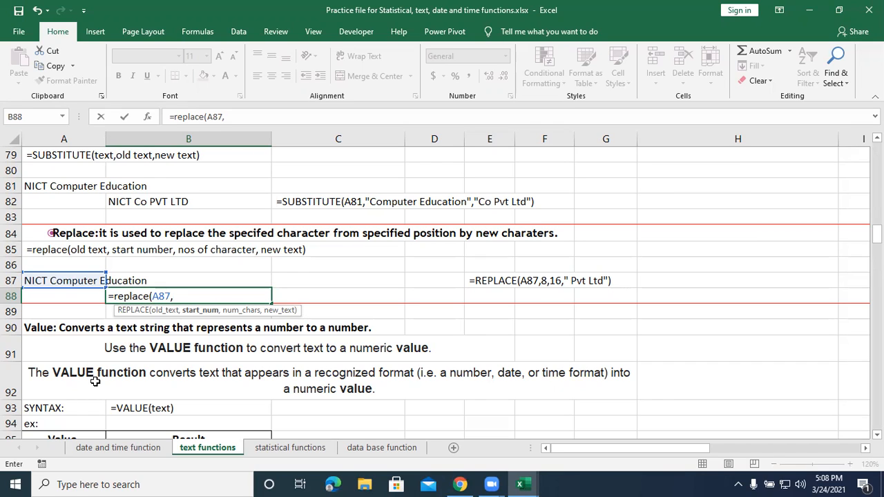
Add start number 6, character count 18 and new text beginning with "Co" to B88's REPLACE formula, declining the suggested correction.
type("6,")
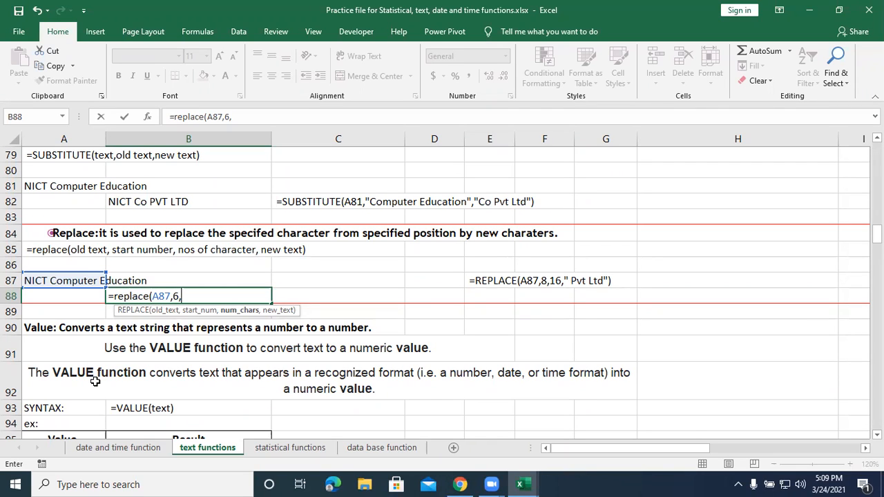
type("18,\"")
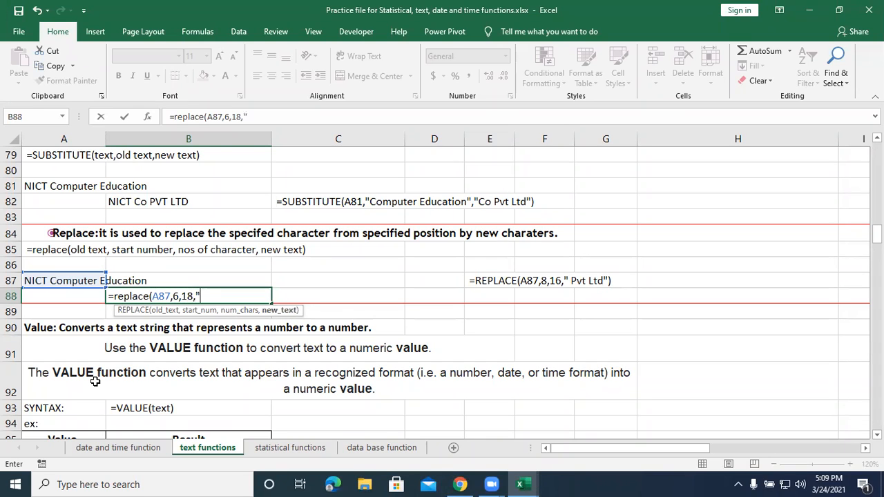
type("Co")
key("Return")
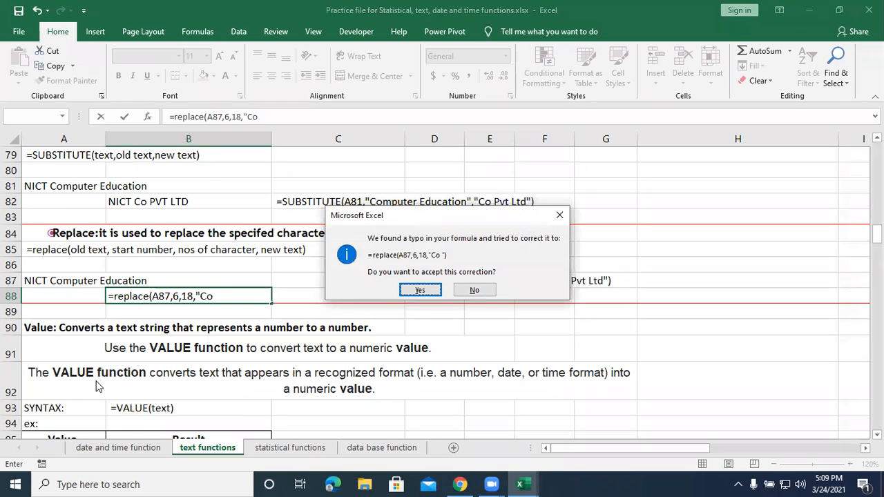
left_click(476, 291)
left_click(420, 311)
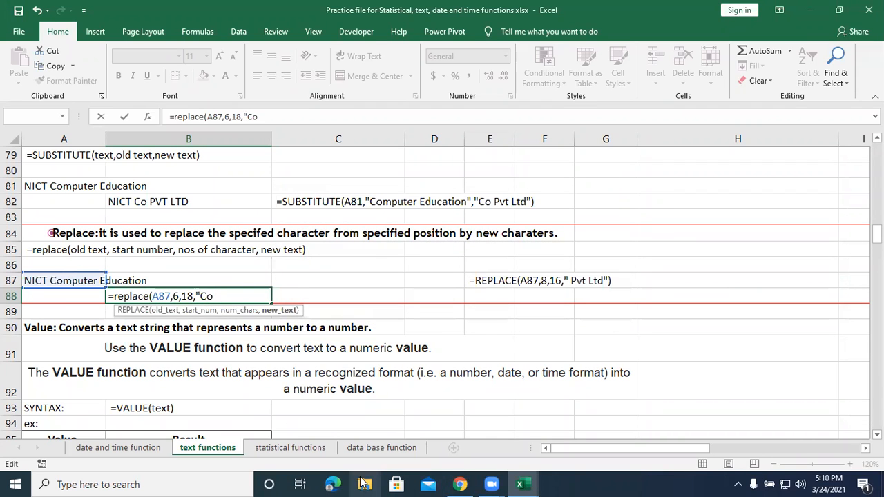
Extend the new text in B88's REPLACE formula to "Co PVT LTD", close the formula and enter it.
type("PVT")
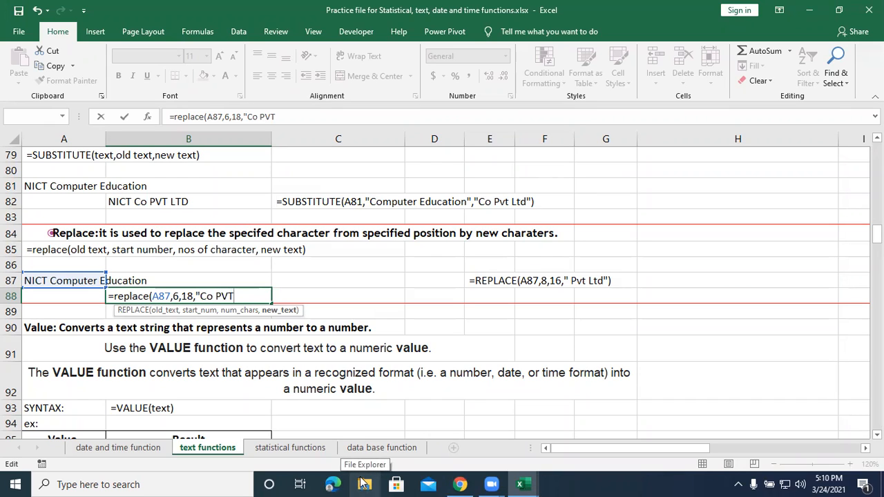
type(" L")
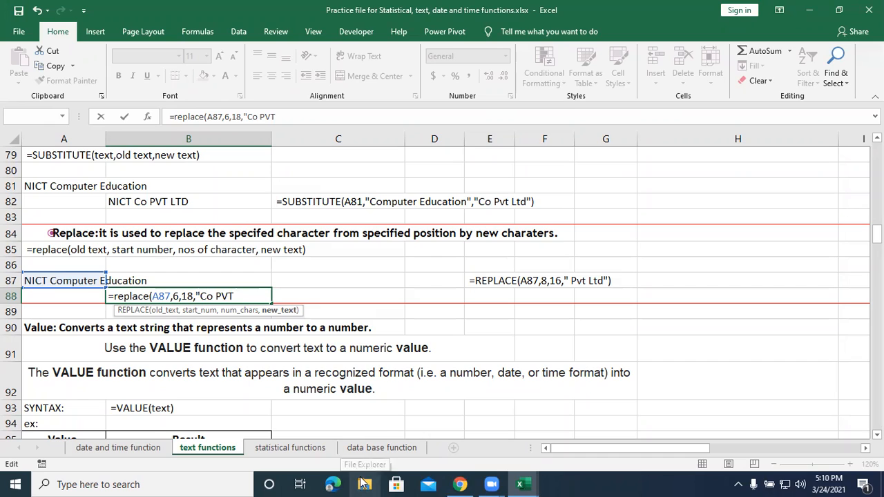
type("TD")
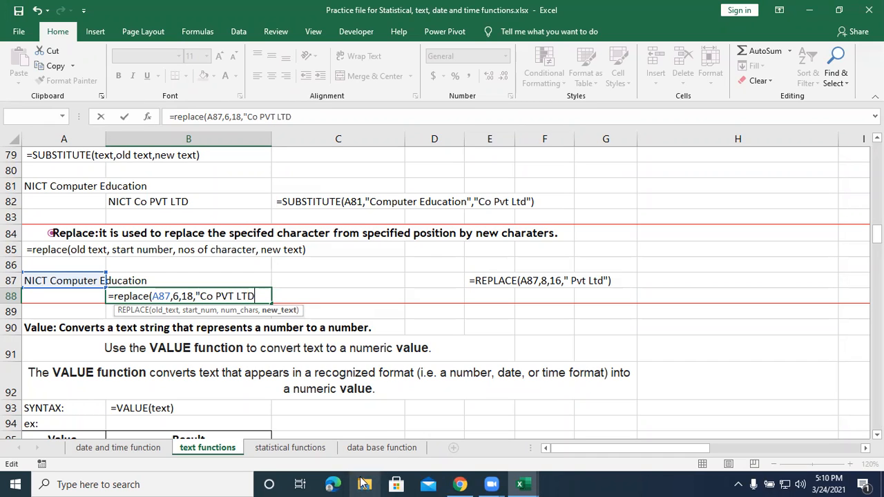
type("\")")
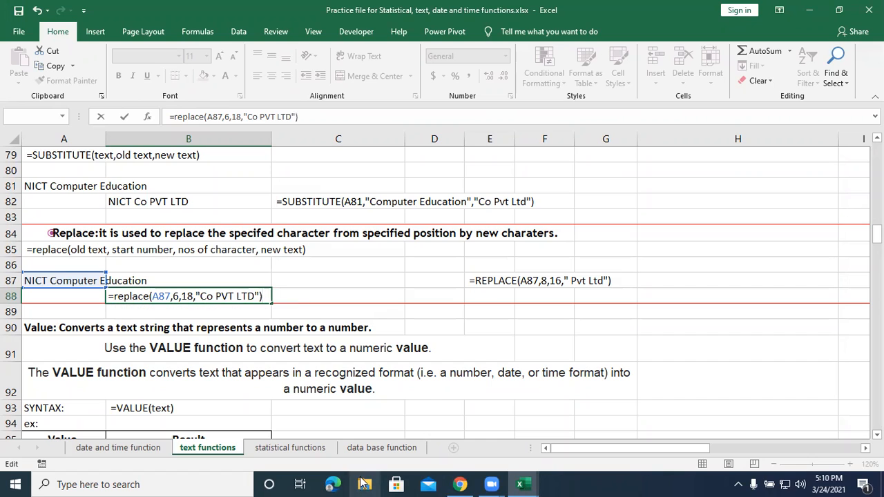
key("Return")
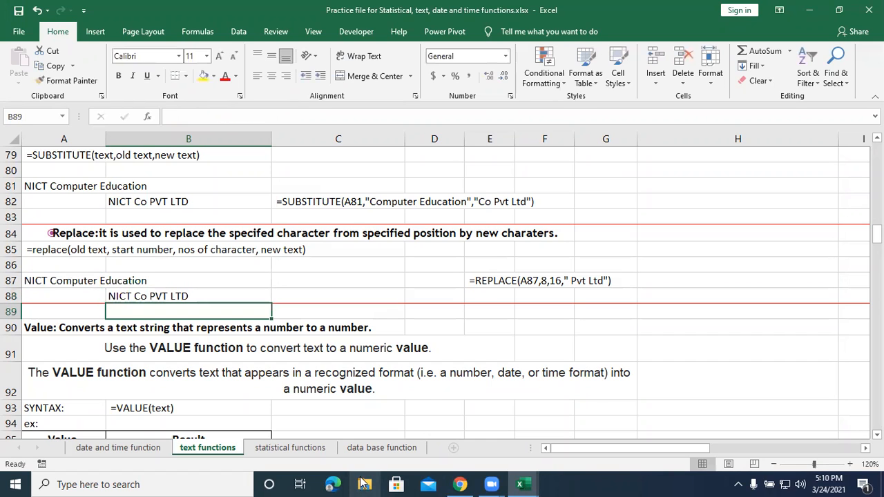
Check the source text in A87 and open the REPLACE formula in B88 for editing.
left_click(58, 282)
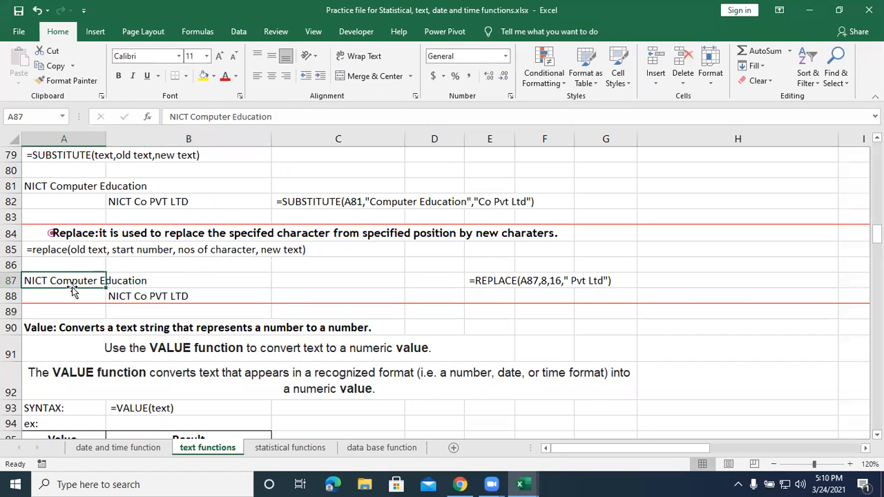
left_click(193, 296)
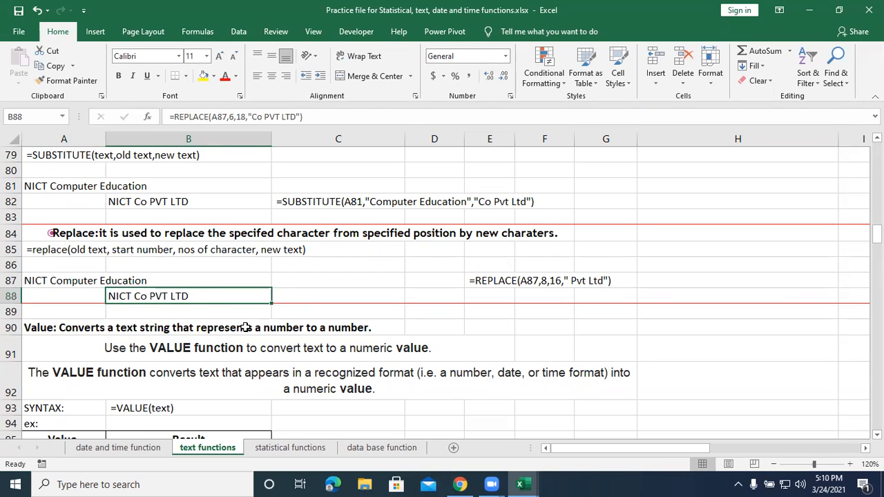
double_click(195, 296)
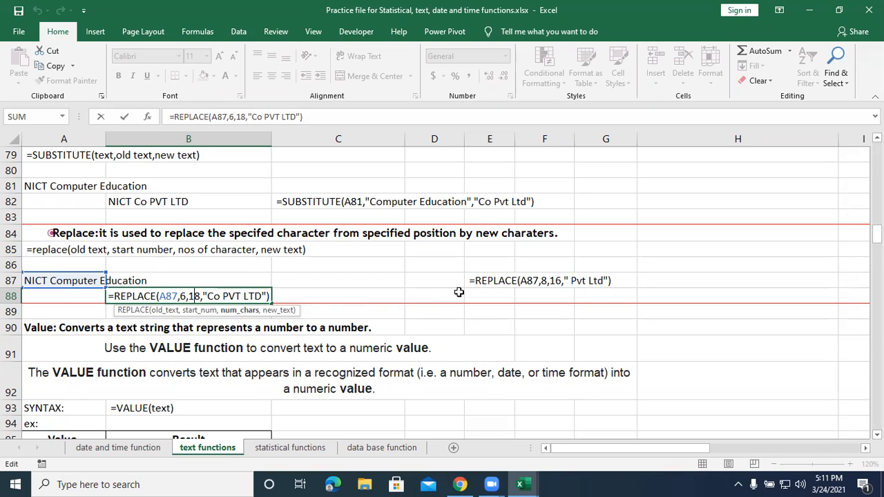
Finish editing B88's REPLACE formula and examine the VALUE example's Value entries and empty Result cells in rows 96 to 100.
key("Return")
scroll(323, 346, "down", 2)
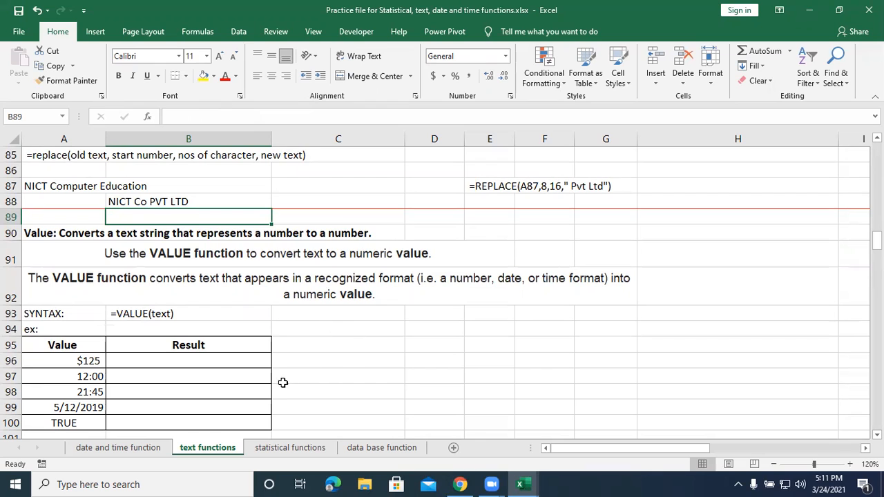
left_click(88, 405)
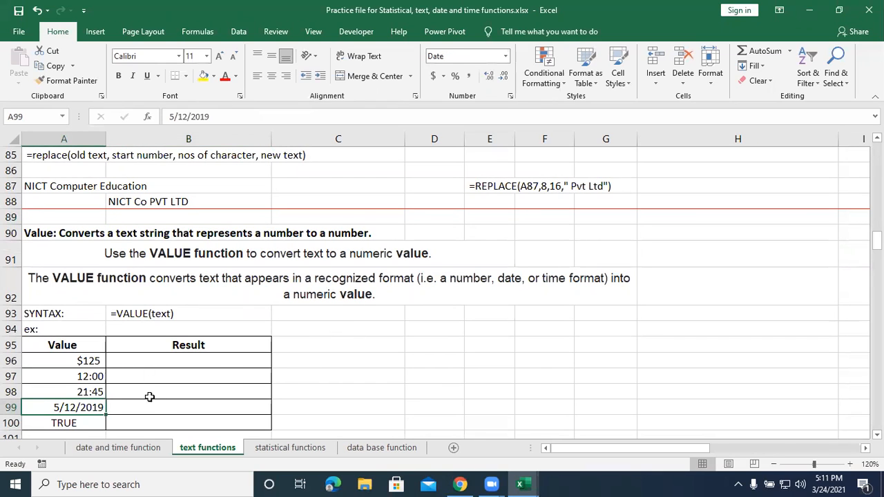
left_click(99, 393)
left_click(142, 394)
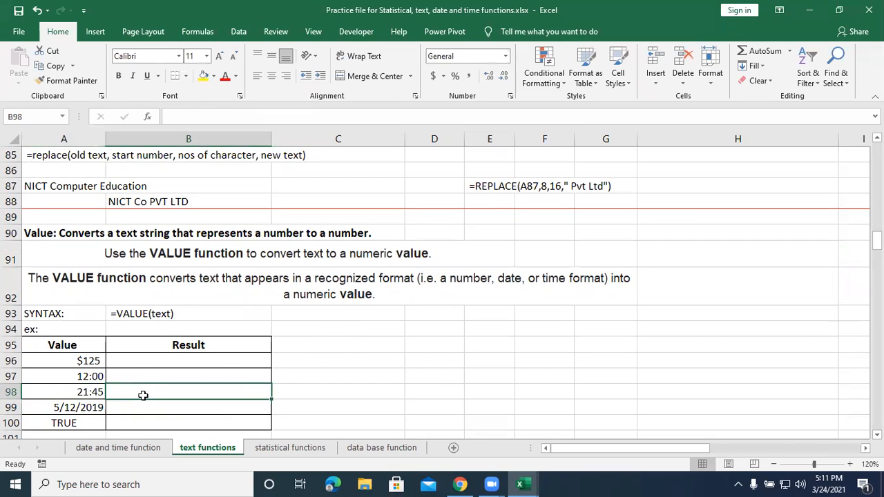
left_click(166, 360)
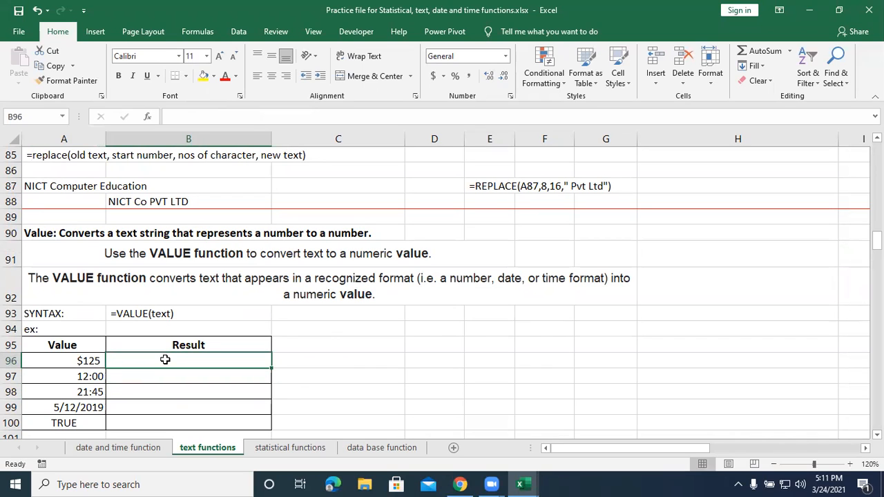
left_click(84, 362)
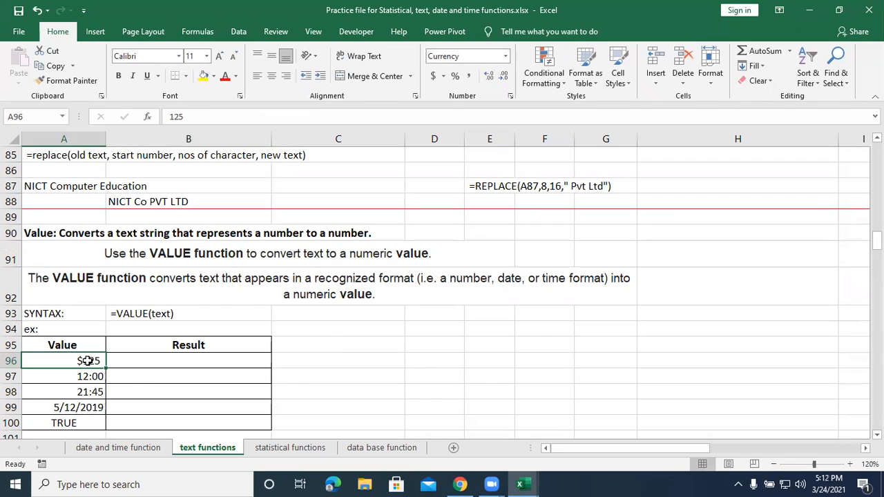
left_click(138, 376)
left_click(145, 393)
left_click(150, 379)
left_click(152, 394)
left_click(153, 409)
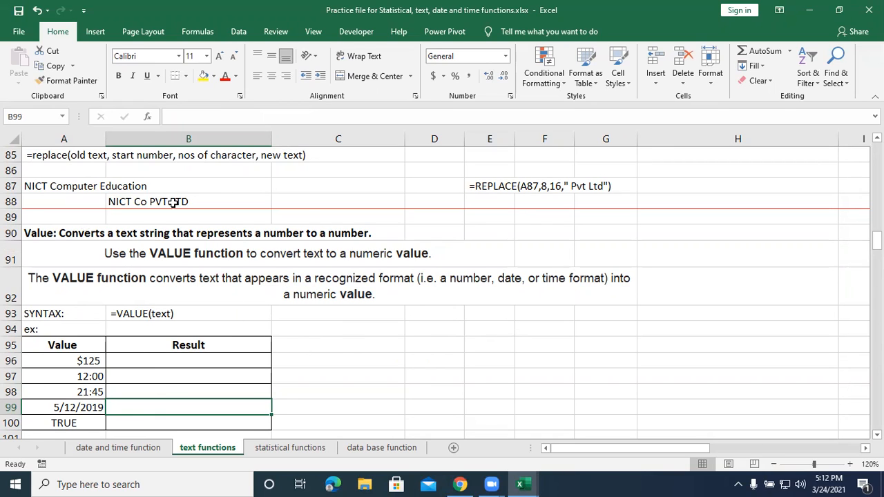
Enter the formula =VALUE(A96) in B96, the Result cell for $125.
left_click(207, 361)
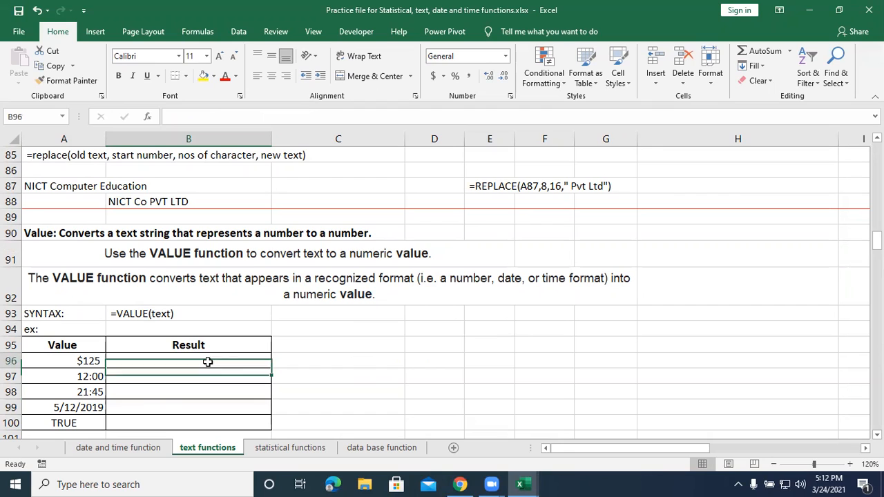
type("=")
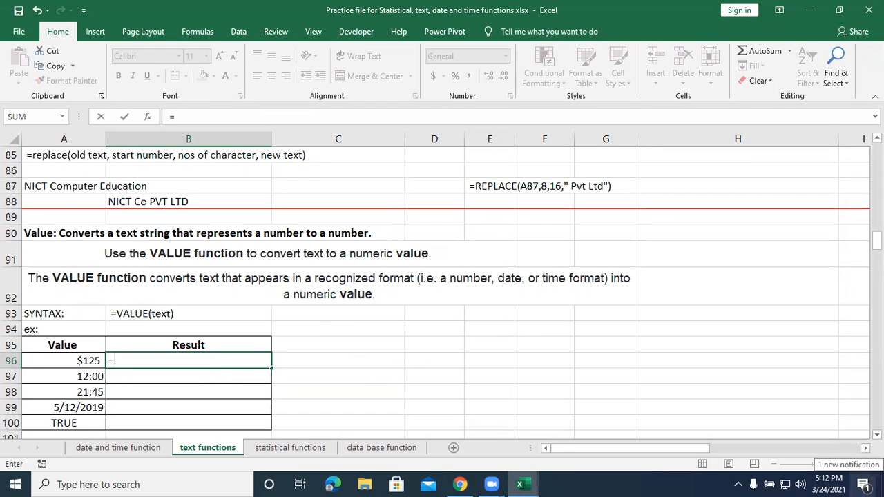
type("v alue(")
key("BackSpace")
key("BackSpace")
key("BackSpace")
key("BackSpace")
key("BackSpace")
key("BackSpace")
type("alu")
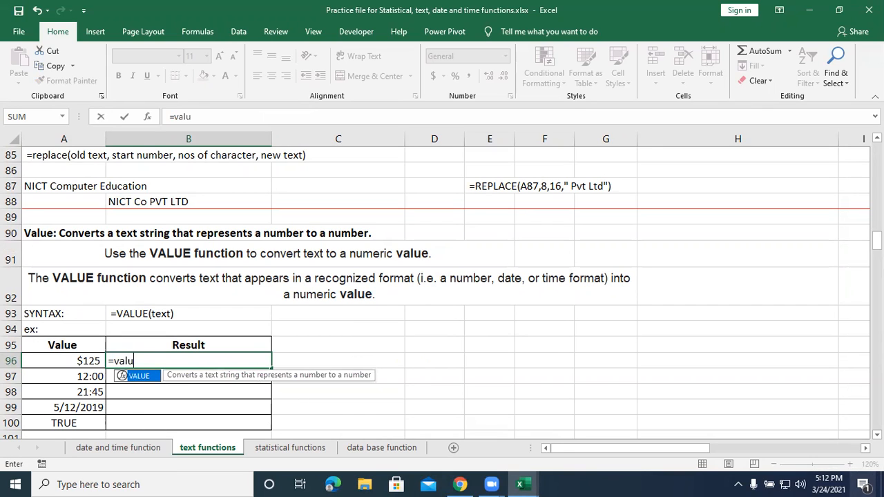
type("e(")
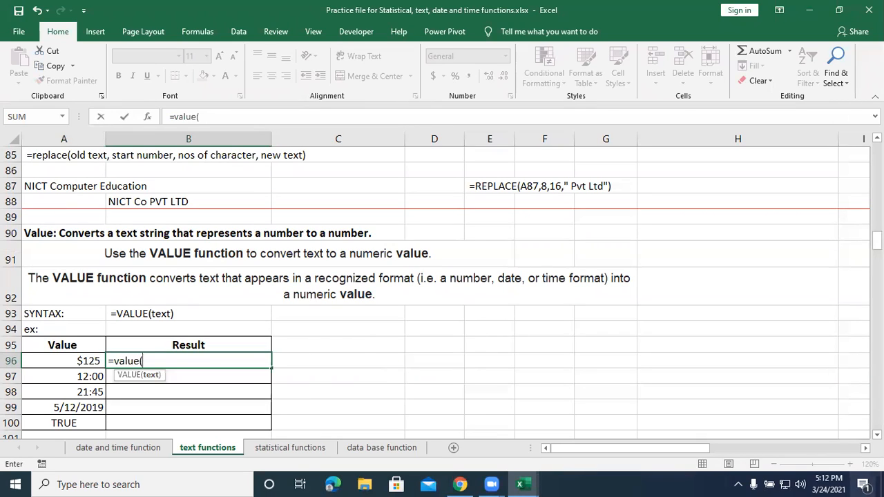
left_click(47, 360)
type(")")
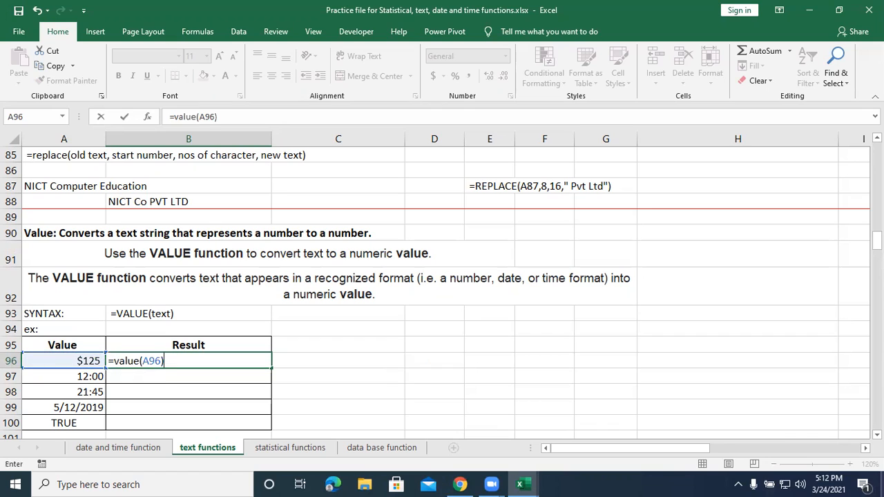
key("Return")
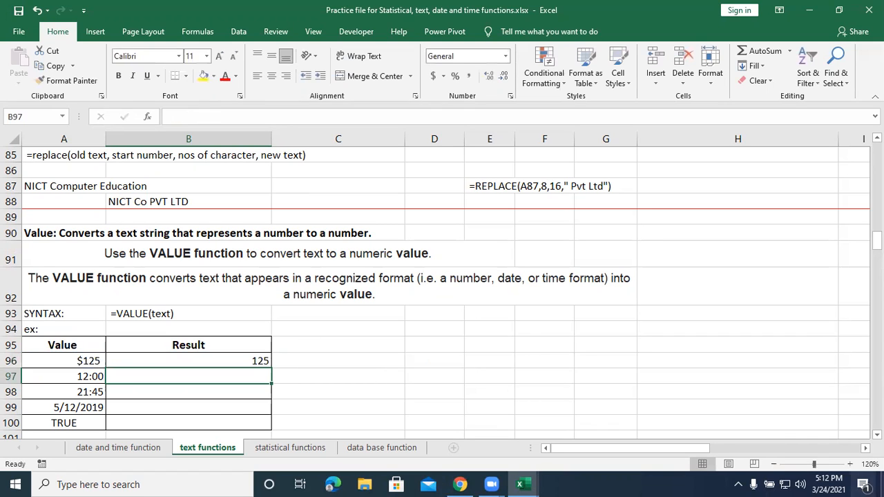
Compare A96 with its result and fill the VALUE formula from B96 down through B100.
left_click(68, 360)
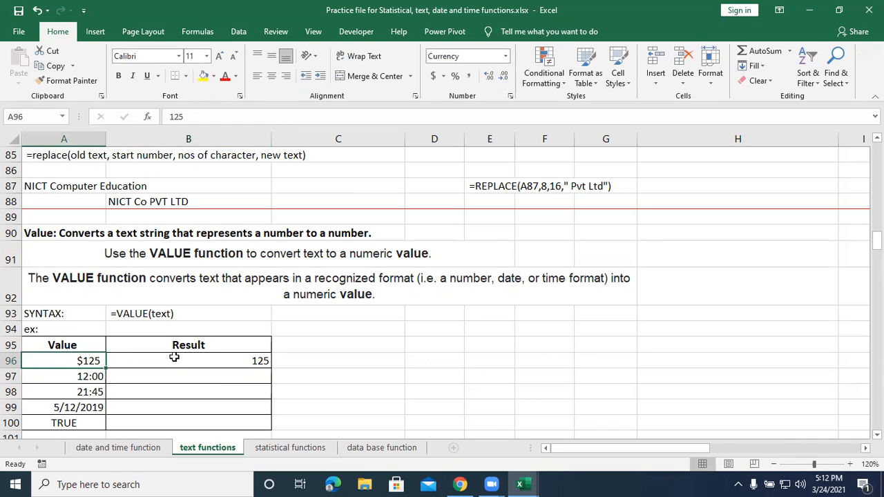
left_click(219, 364)
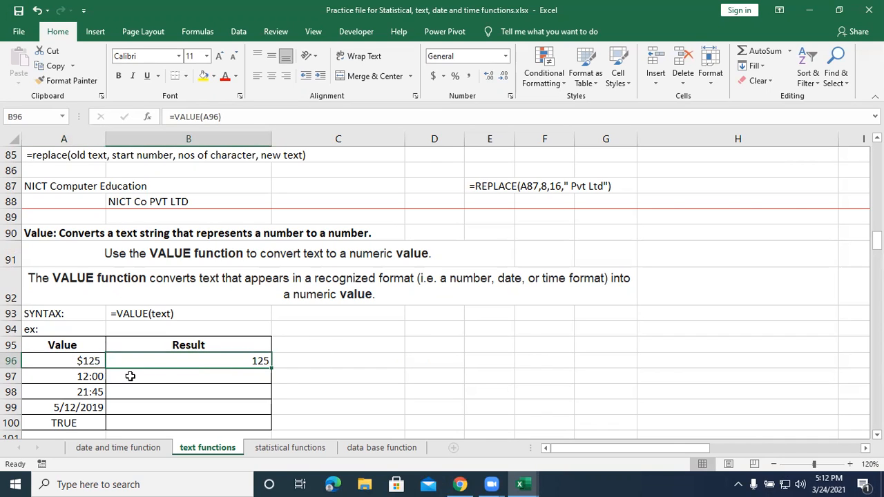
left_click(86, 376)
left_click(252, 360)
left_click_drag(273, 376, 274, 423)
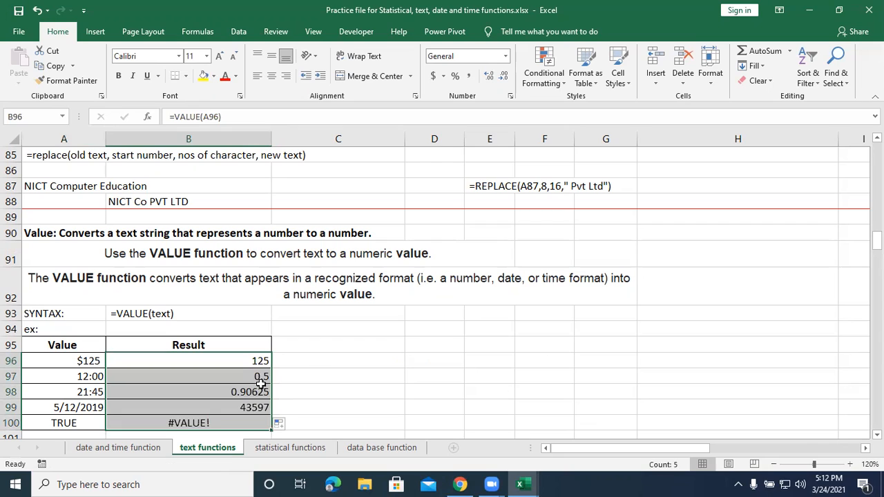
Compare the time, date and TRUE entries in A96:A100 with their results in B96:B100, and look over the penalty points example below.
left_click(81, 392)
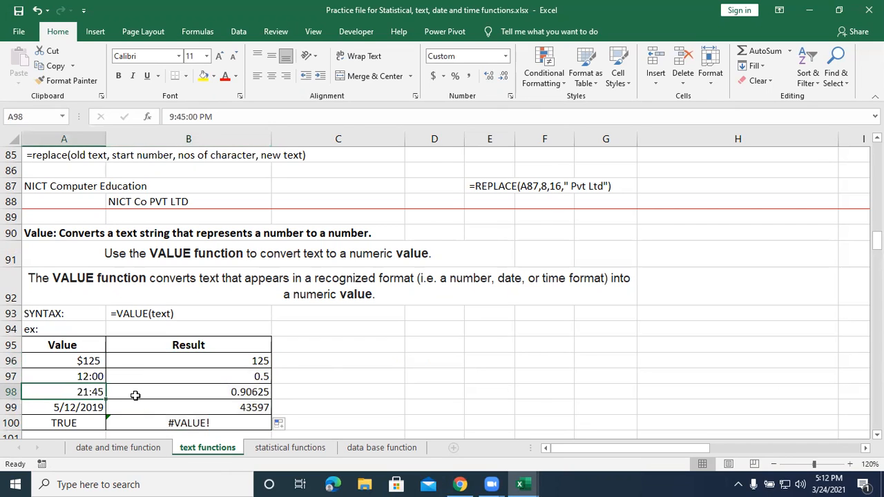
left_click(235, 398)
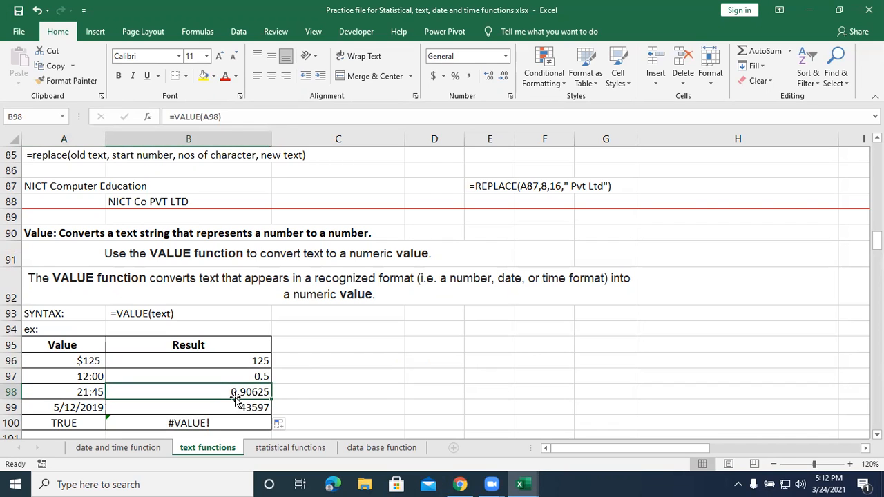
left_click(70, 406)
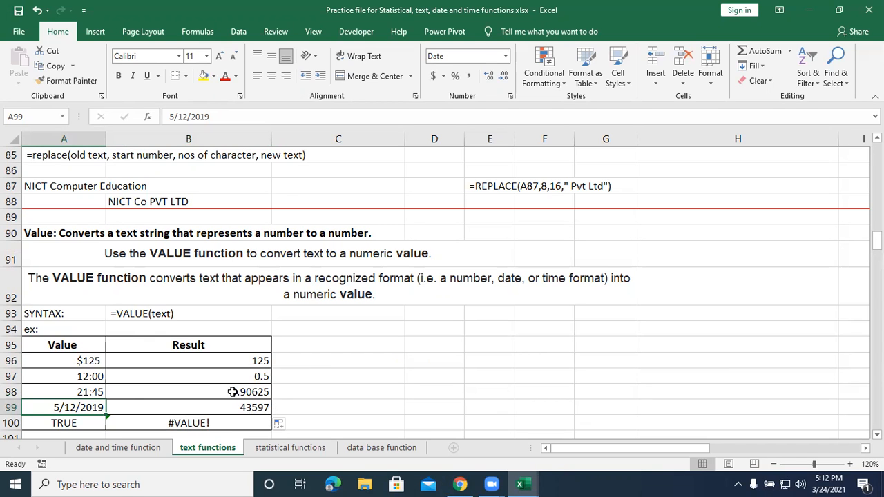
scroll(207, 373, "down", 2)
left_click(76, 341)
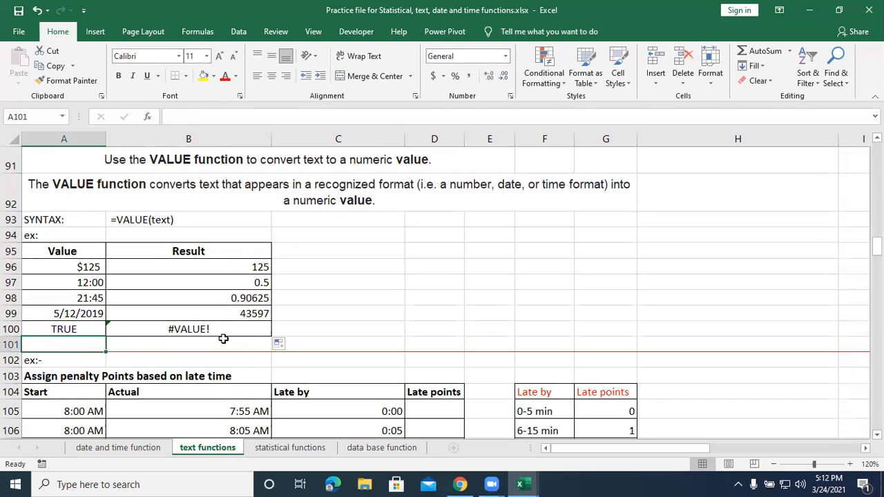
left_click(224, 327)
left_click(70, 331)
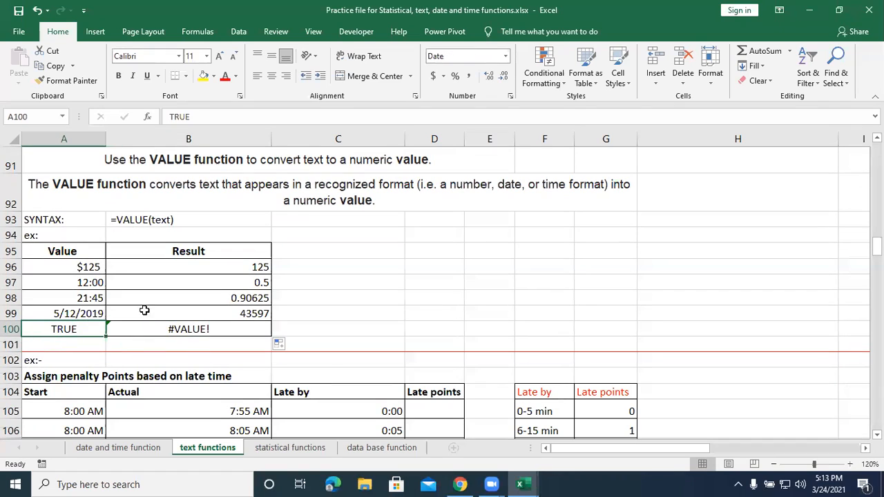
scroll(214, 202, "up", 1)
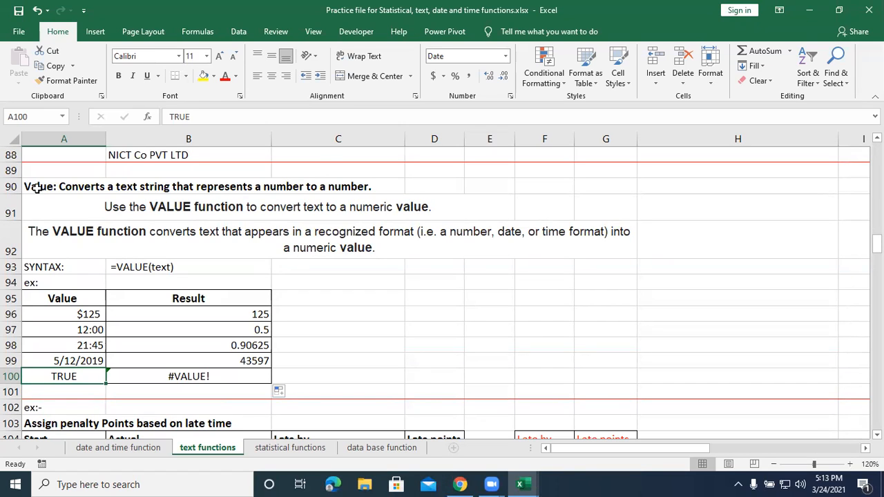
left_click(210, 374)
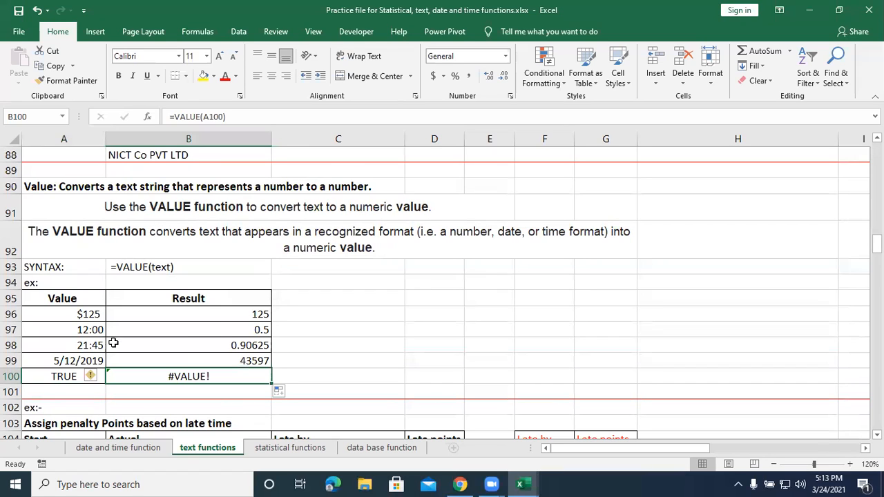
left_click_drag(69, 304, 77, 379)
left_click_drag(94, 314, 100, 385)
left_click_drag(179, 319, 181, 381)
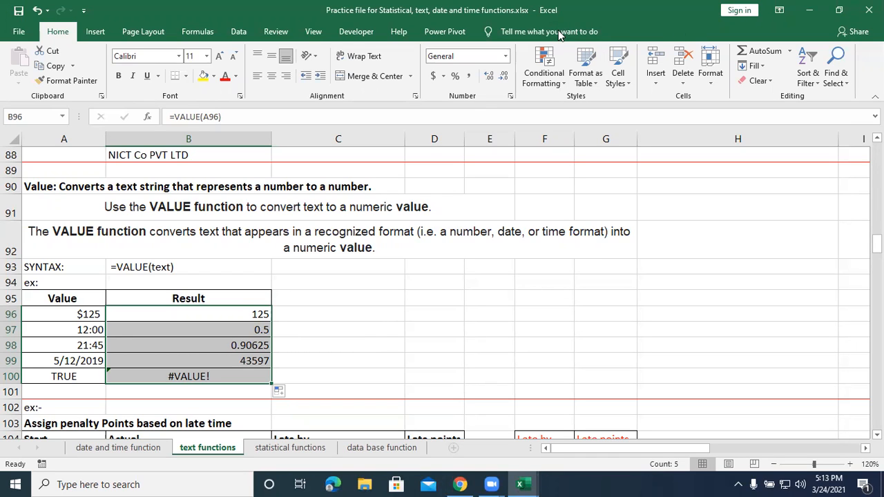
left_click(367, 319)
scroll(367, 318, "down", 1)
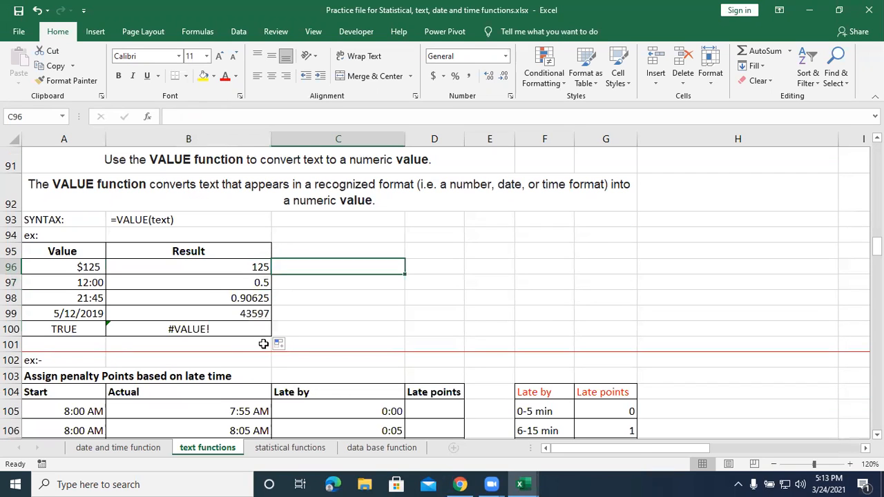
scroll(267, 340, "down", 1)
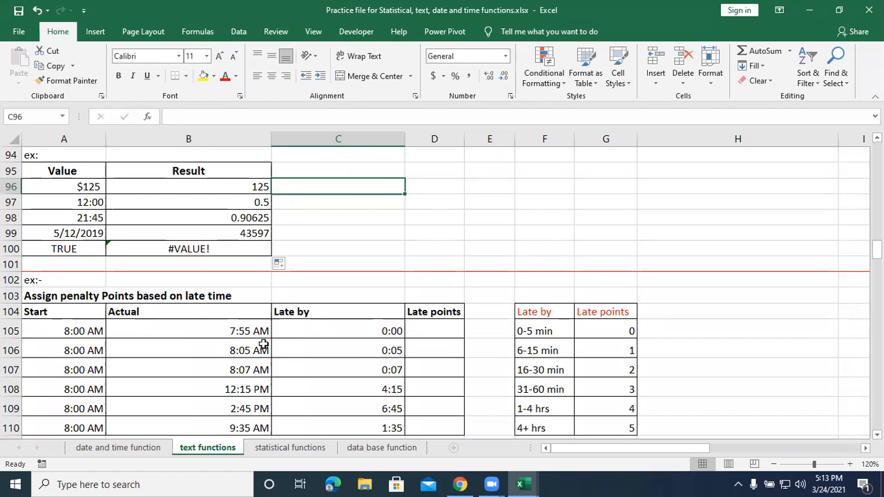
Clear all the VALUE results from B96:B100.
scroll(264, 343, "up", 2)
left_click_drag(200, 314, 213, 373)
key("BackSpace")
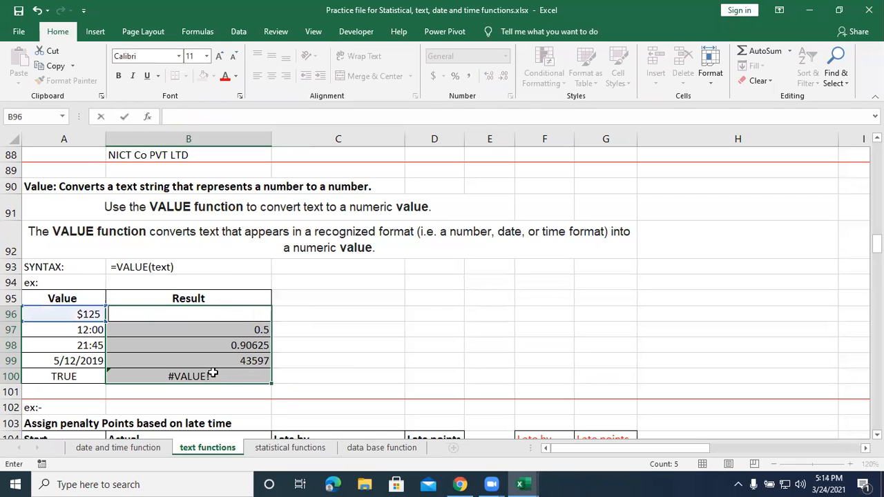
left_click(457, 372)
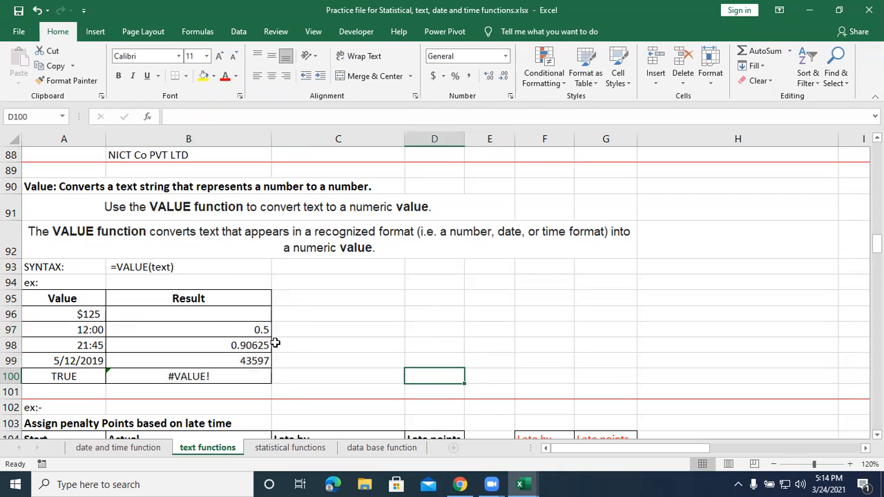
left_click_drag(235, 320, 232, 377)
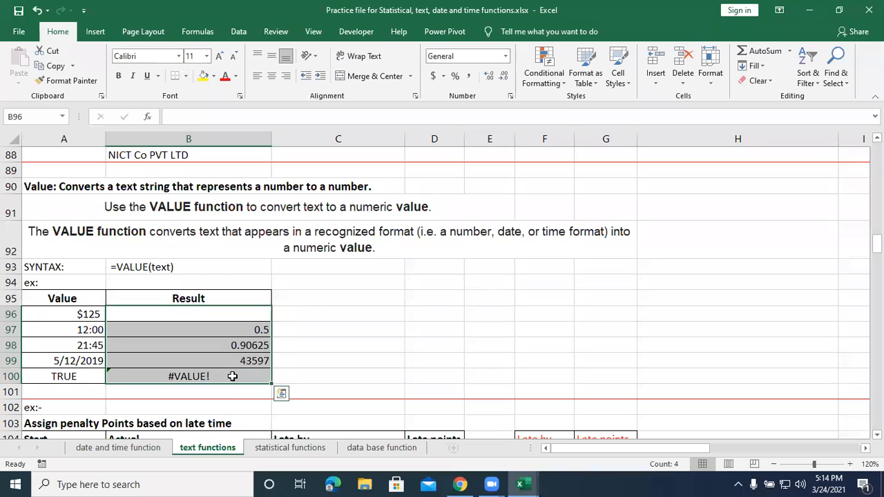
key("Delete")
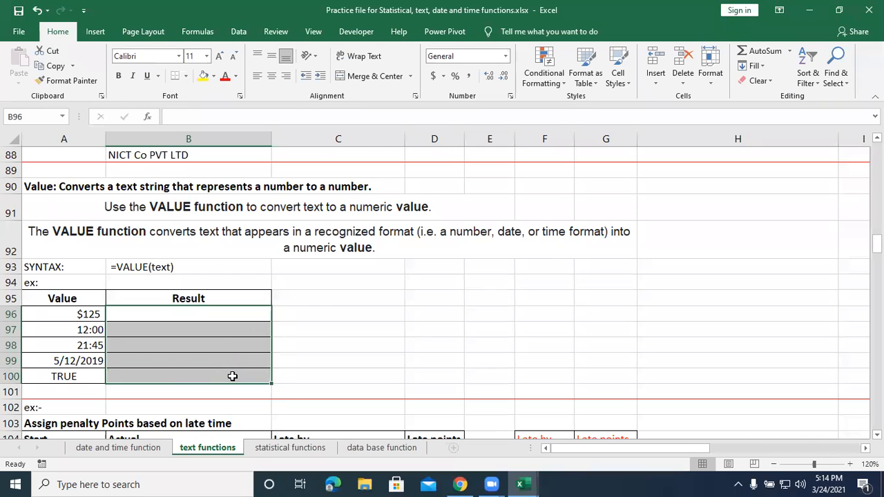
Enter the formula =VALUE(A96) in B96 and fill it down through B100.
left_click(222, 316)
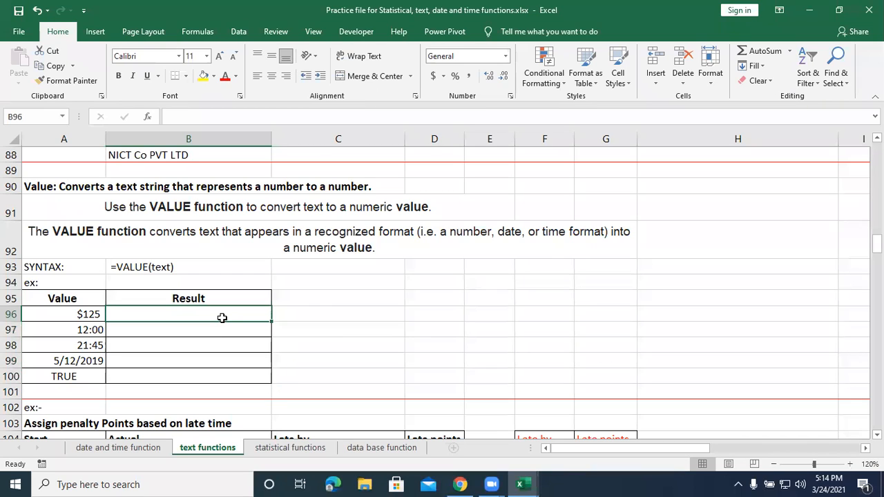
type("=")
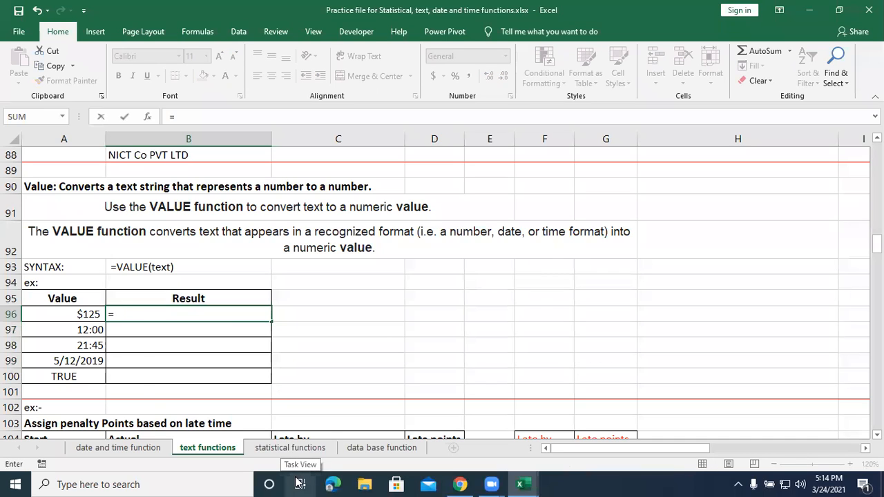
type("value")
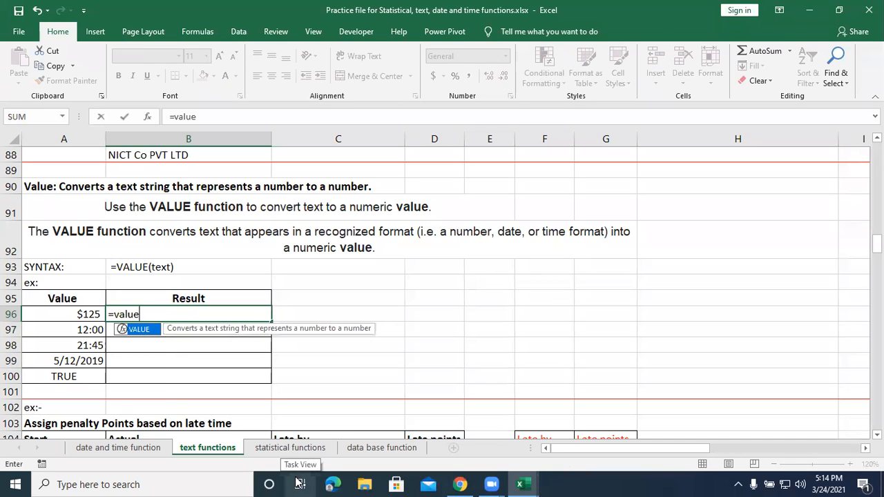
type("(")
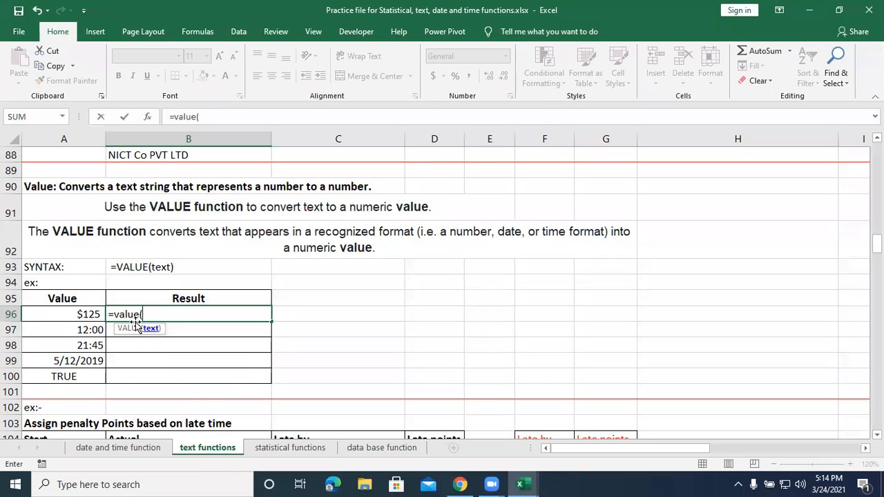
left_click(95, 314)
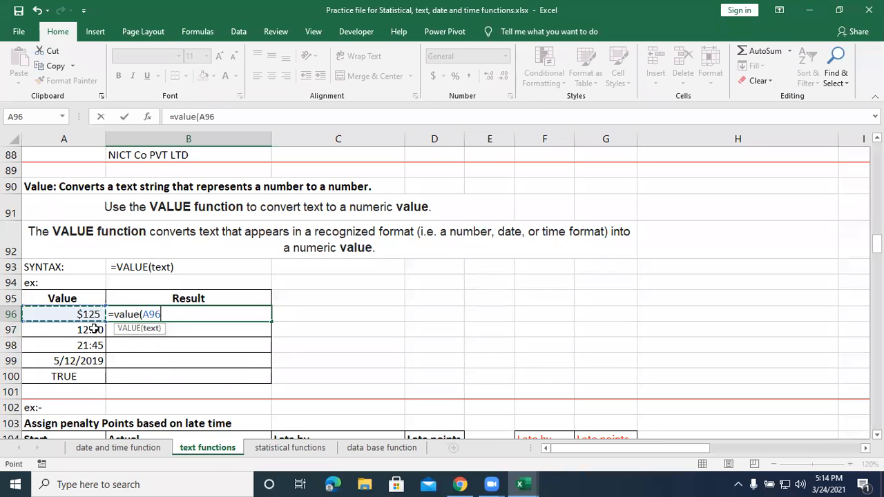
left_click(92, 331)
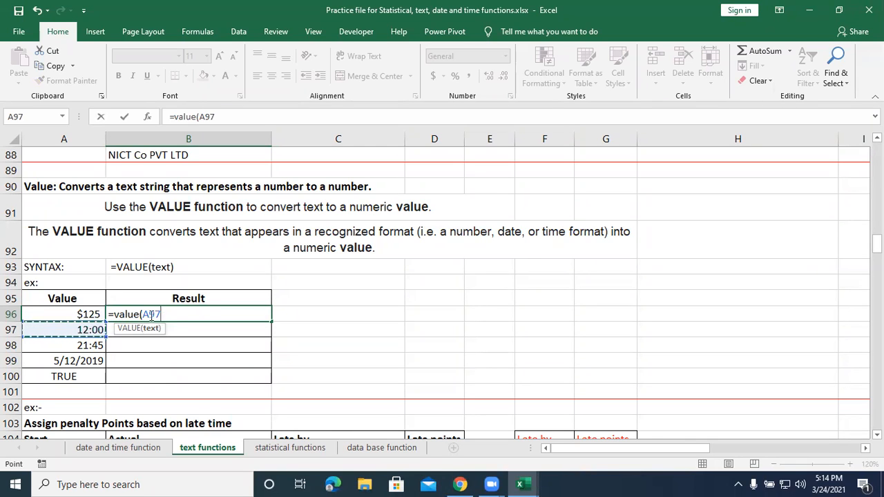
left_click(83, 316)
type(")")
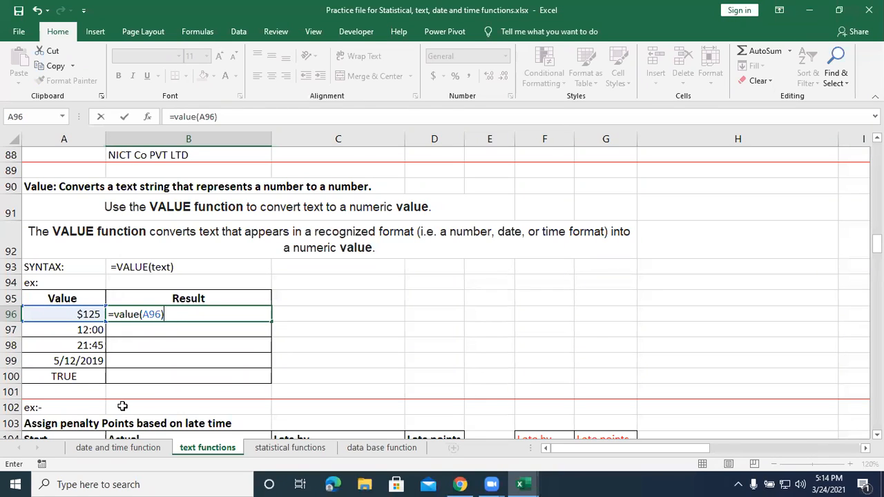
key("Return")
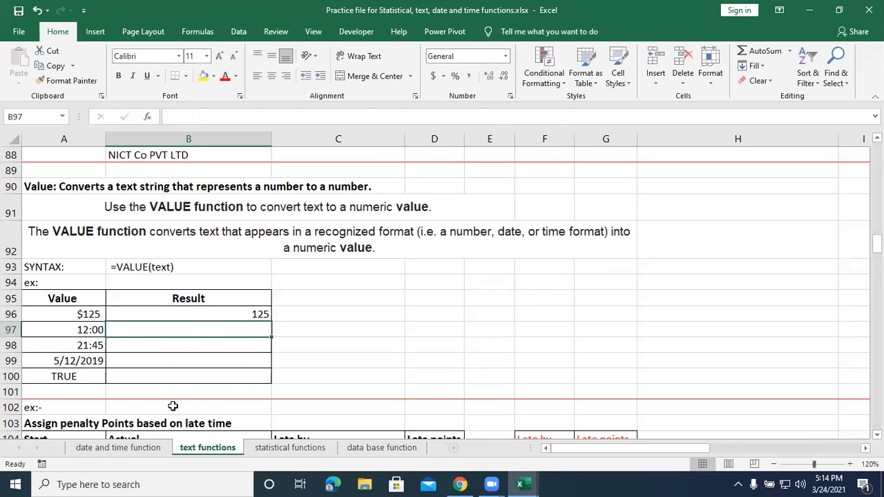
left_click(233, 314)
left_click_drag(272, 323, 272, 379)
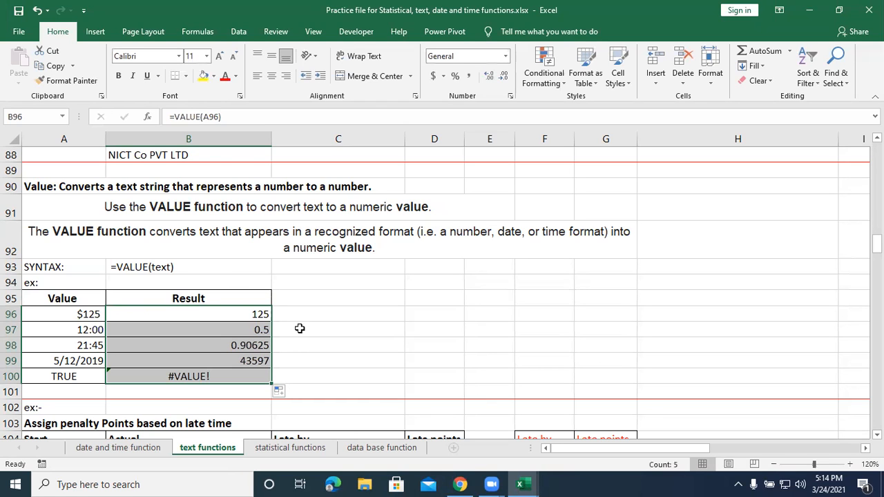
Examine the Start, Actual and Late by columns in rows 105 to 110 of the penalty points example.
scroll(300, 329, "down", 1)
scroll(299, 329, "down", 1)
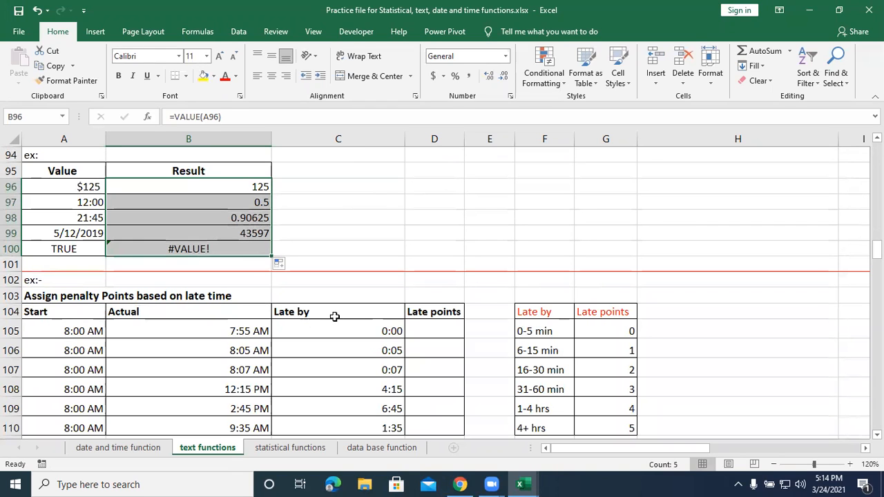
scroll(365, 334, "down", 1)
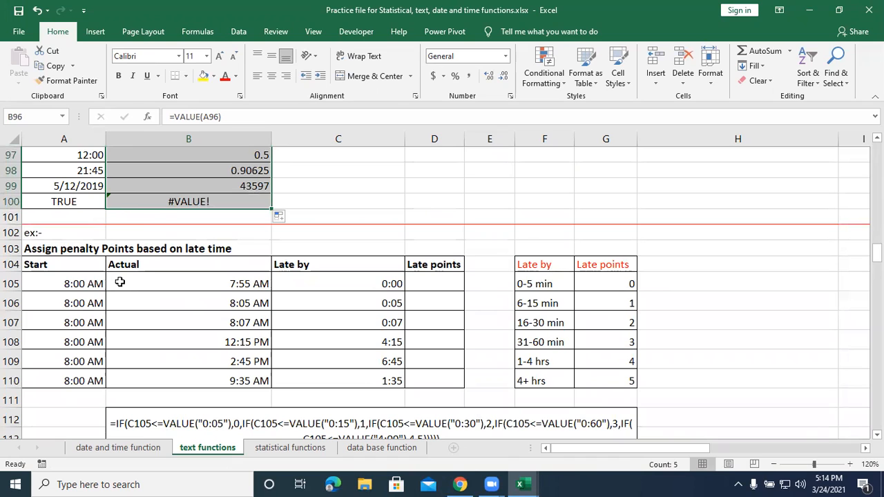
left_click_drag(62, 279, 61, 364)
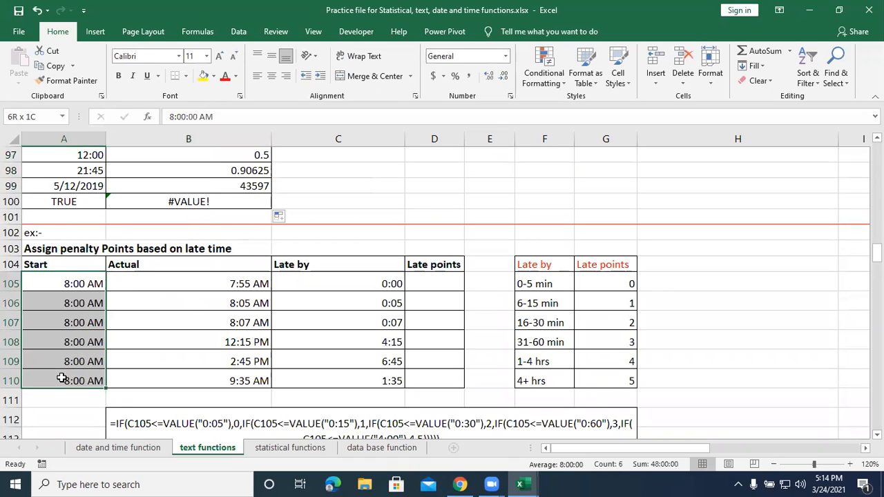
left_click_drag(158, 283, 157, 377)
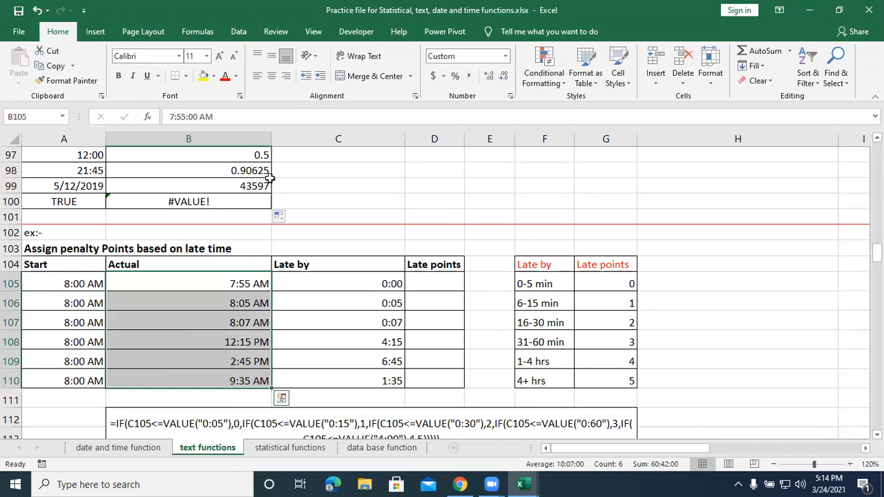
left_click_drag(311, 283, 309, 378)
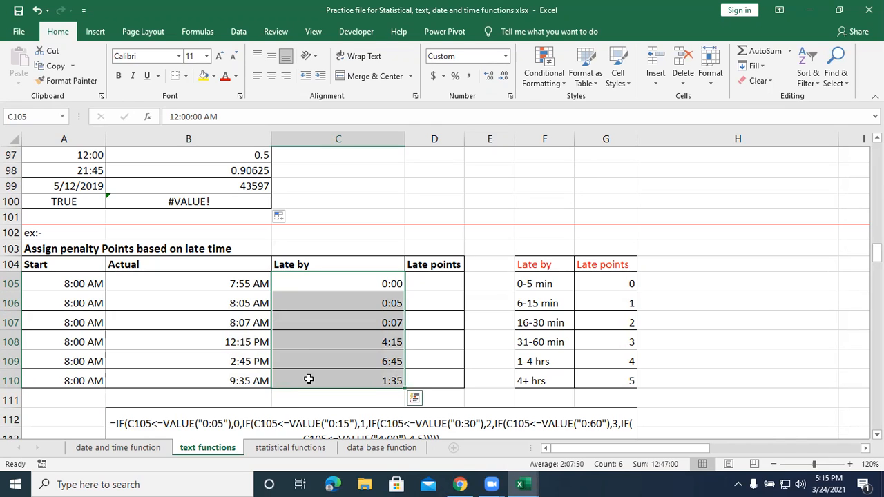
left_click(296, 284)
left_click_drag(296, 300, 296, 379)
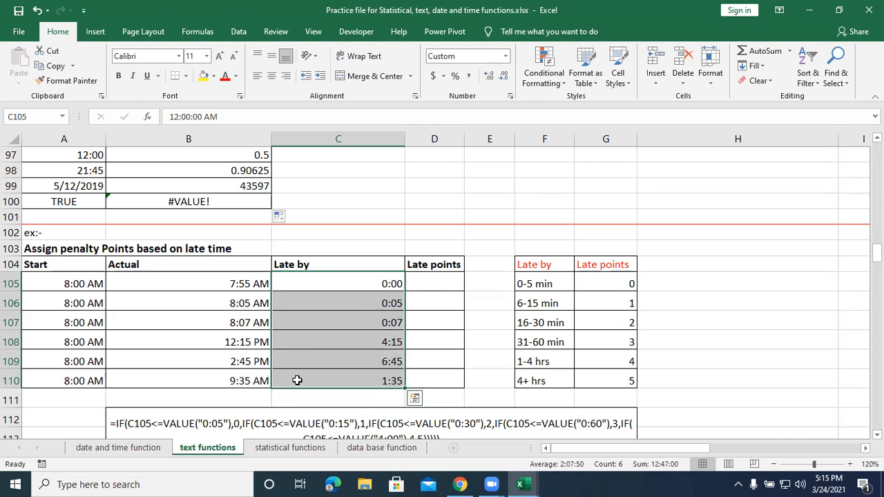
left_click(659, 56)
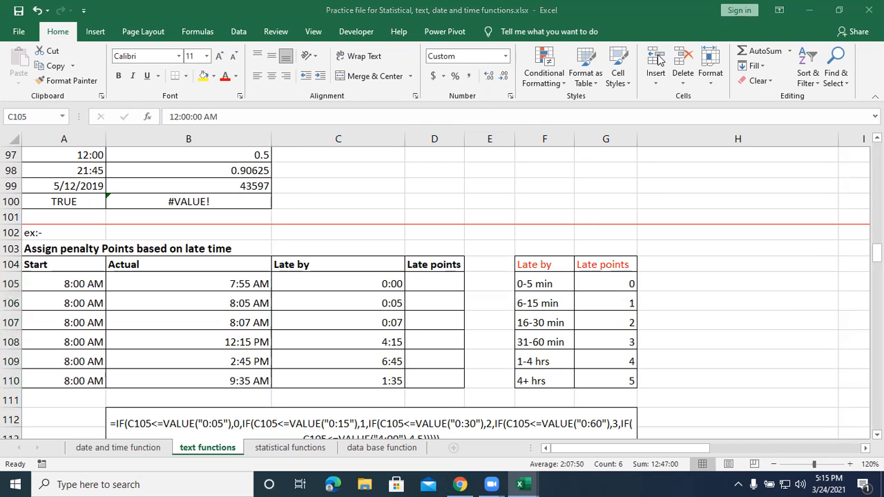
Review the late-time ranges and their points in columns F and G against the empty Late points cells in column D.
left_click(547, 283)
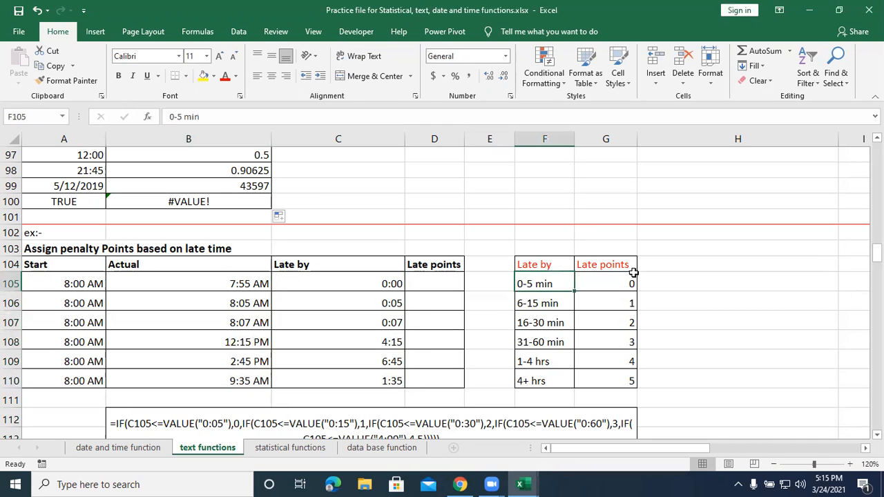
left_click(614, 284)
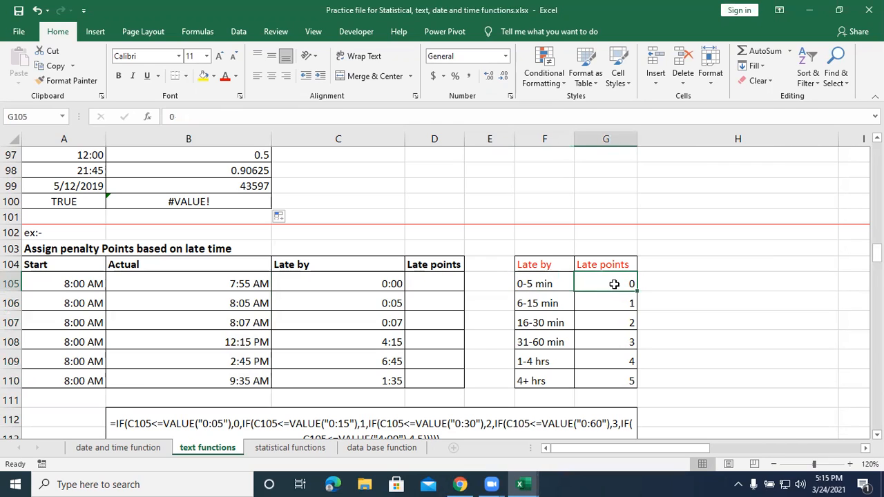
left_click(559, 305)
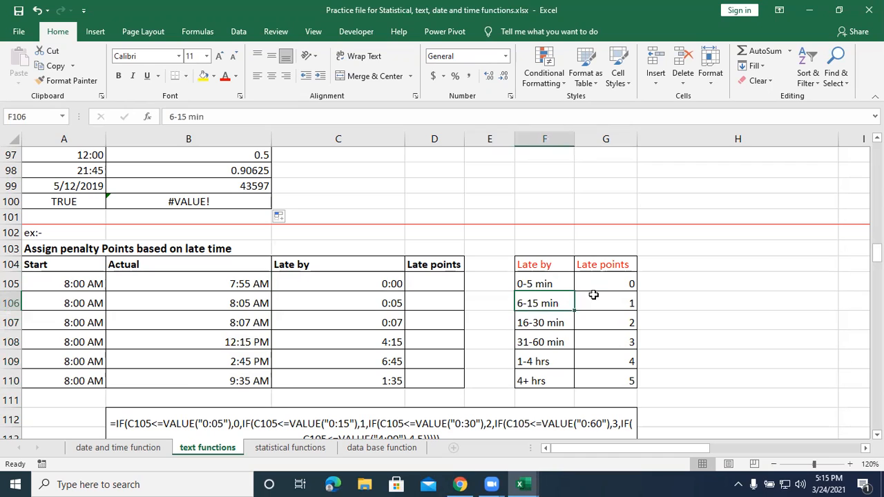
left_click(595, 295)
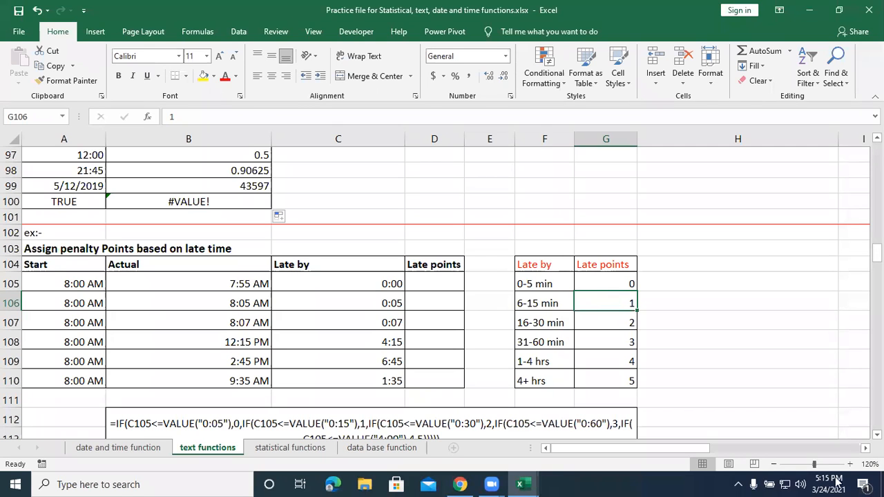
left_click(411, 293)
left_click(421, 283)
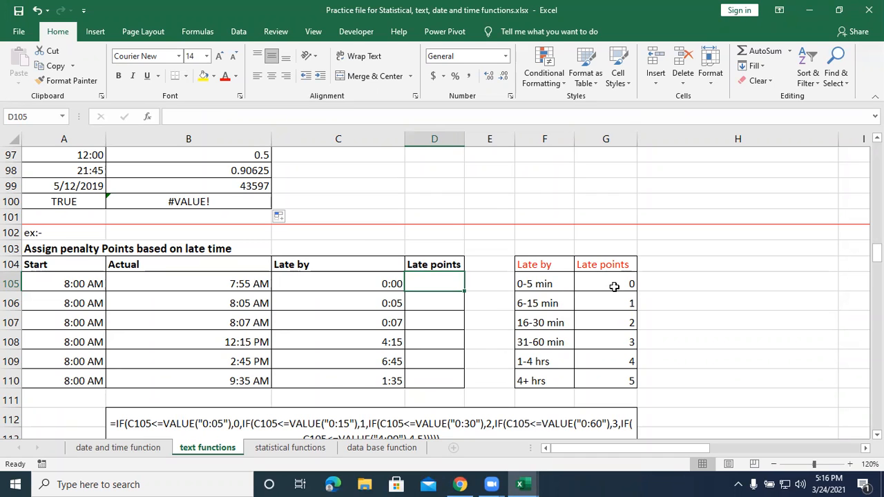
left_click(460, 303)
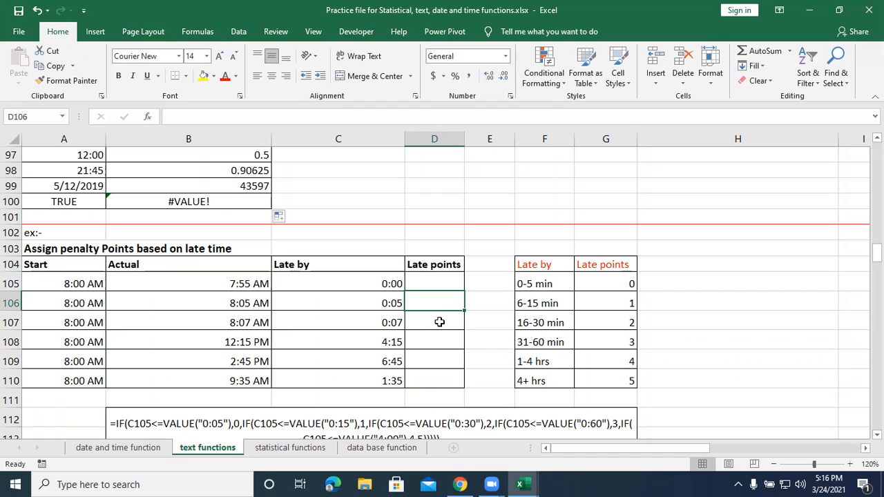
left_click(439, 322)
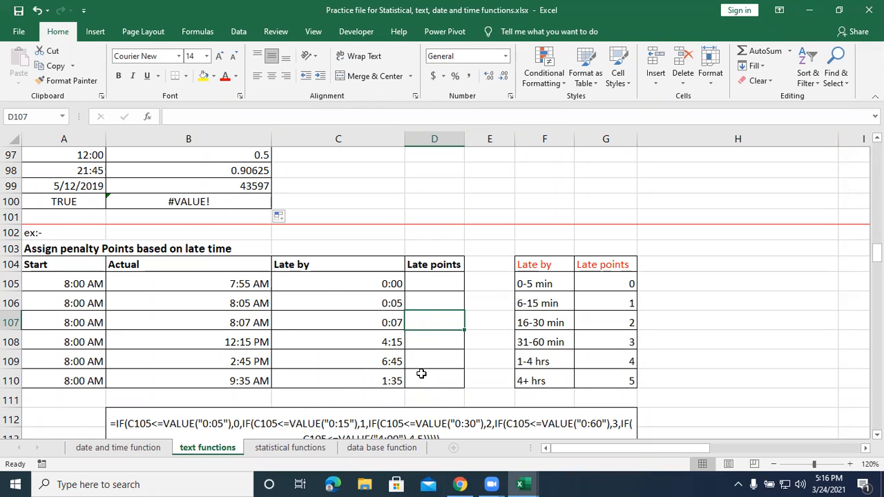
Begin an IF formula in D105 that tests C105<=VALUE("0:05") and returns 0 when true.
left_click(436, 281)
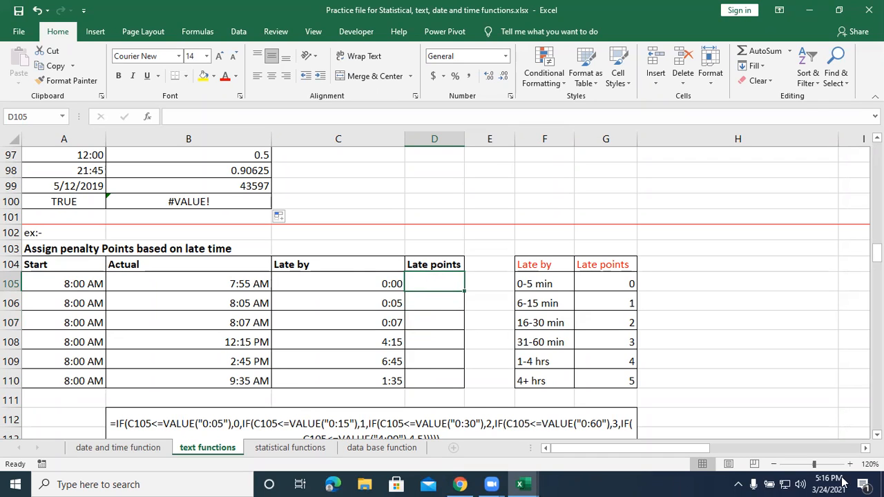
type("=")
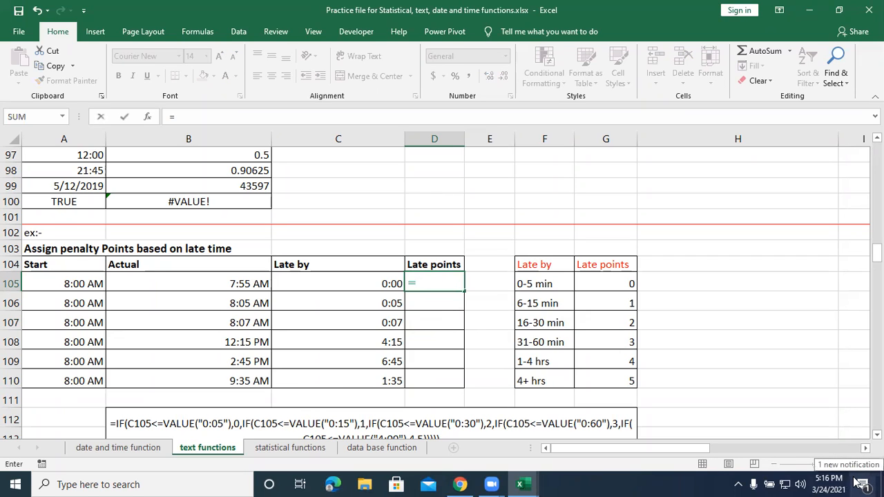
type("if(")
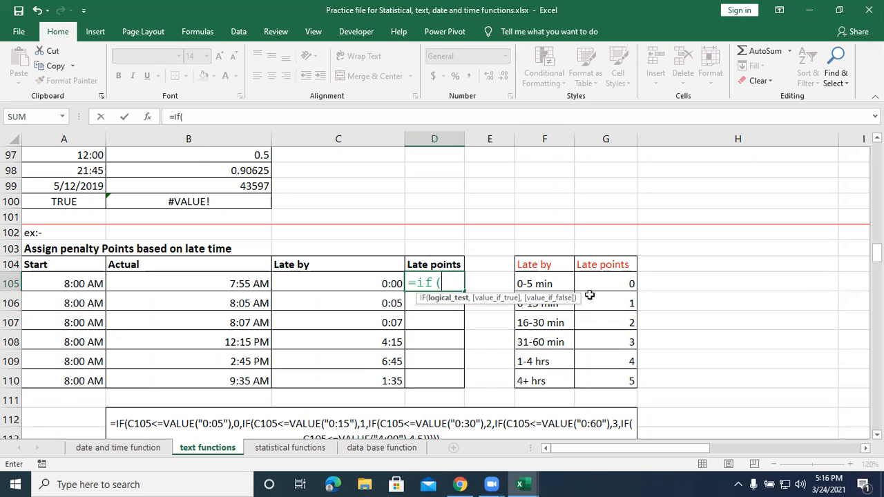
left_click(336, 279)
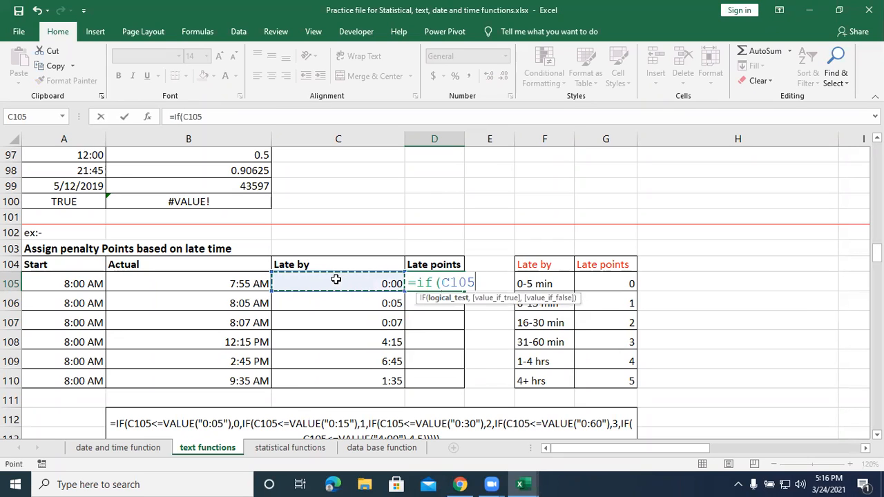
type("<=")
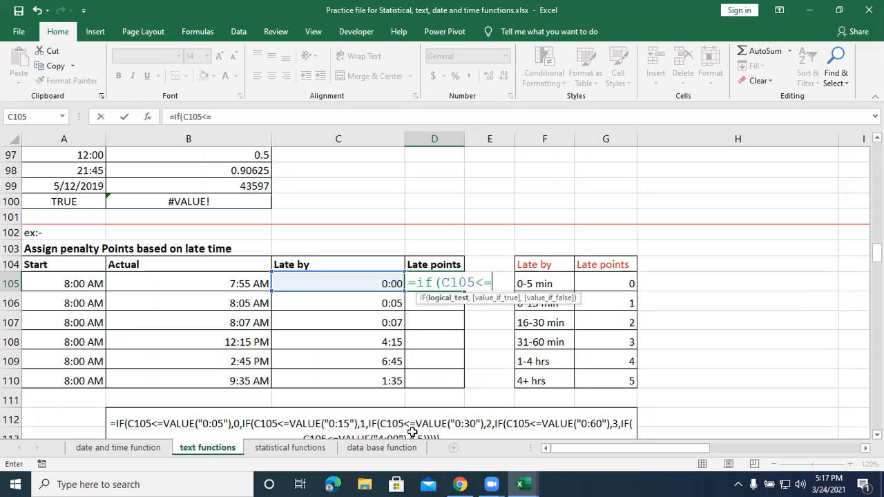
type("value")
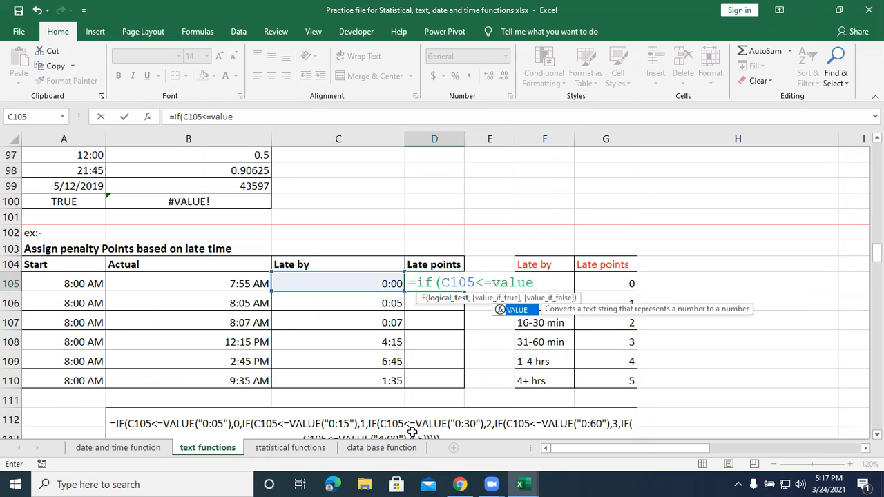
type("(\"")
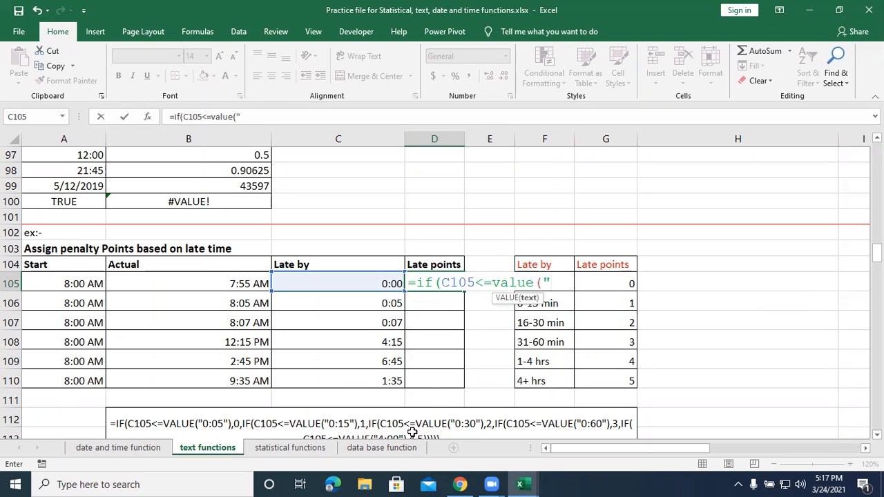
type("0:05\")")
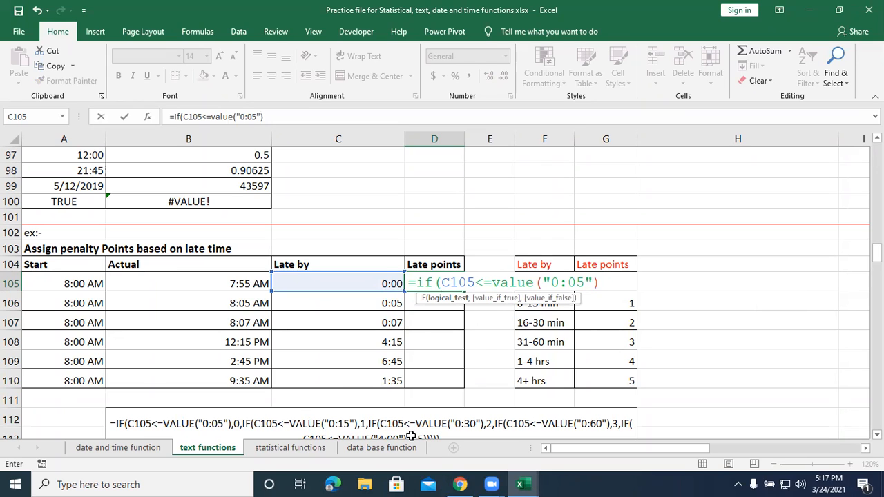
type(",0")
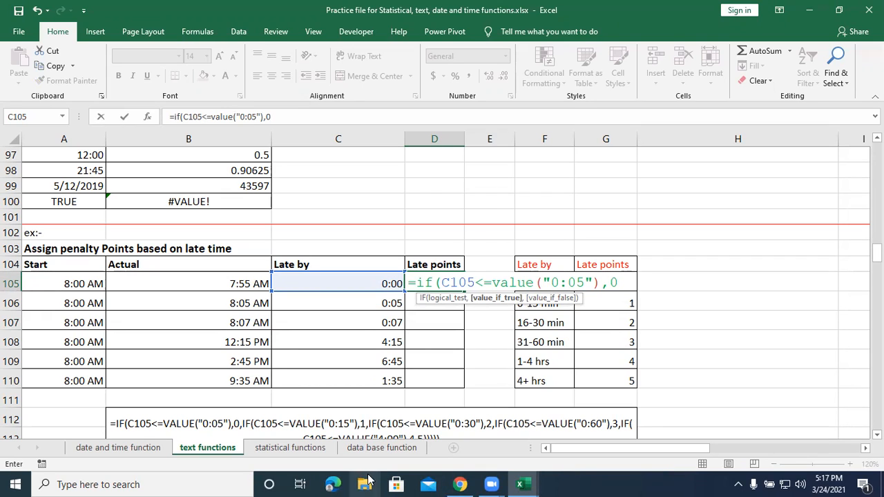
Nest a second IF as the false result in D105 that tests C105<=VALUE("0:15") and returns 1 when true.
type(",")
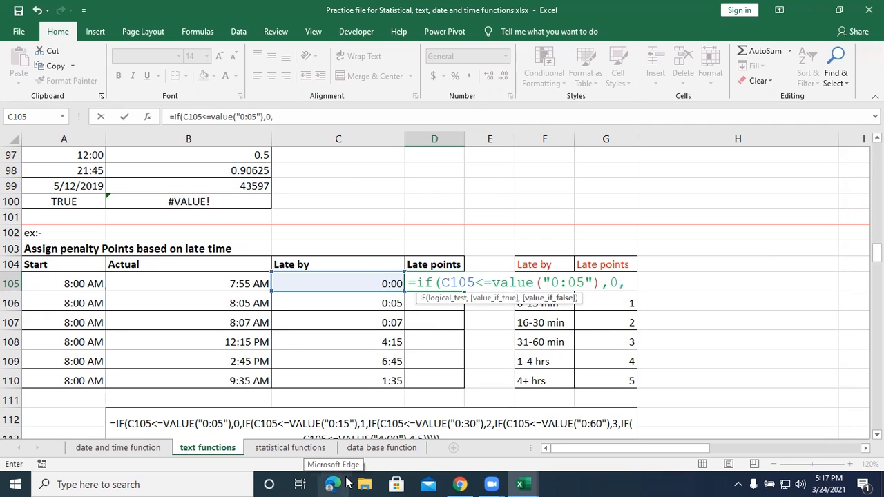
type("if")
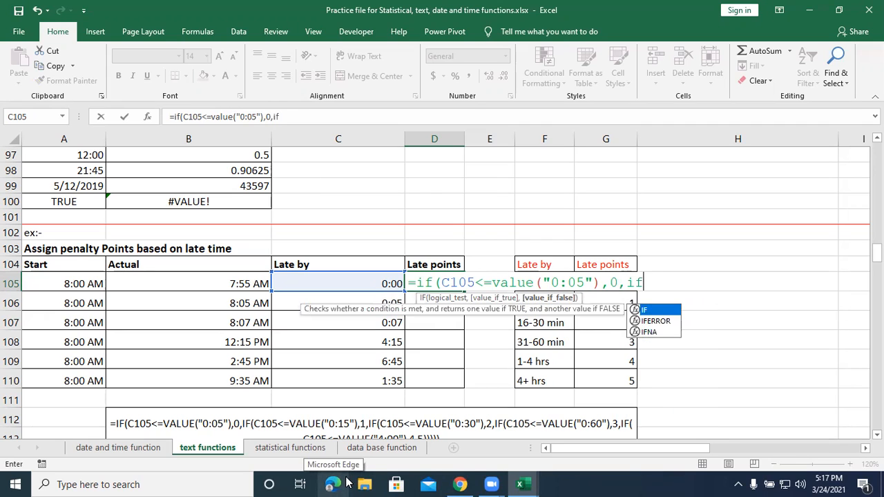
type("(")
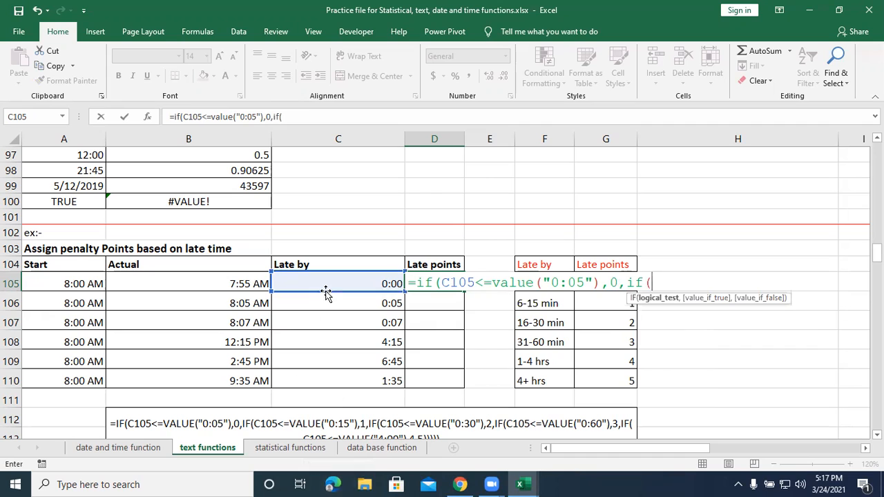
left_click(329, 288)
type("<=vs")
key("BackSpace")
type("alue")
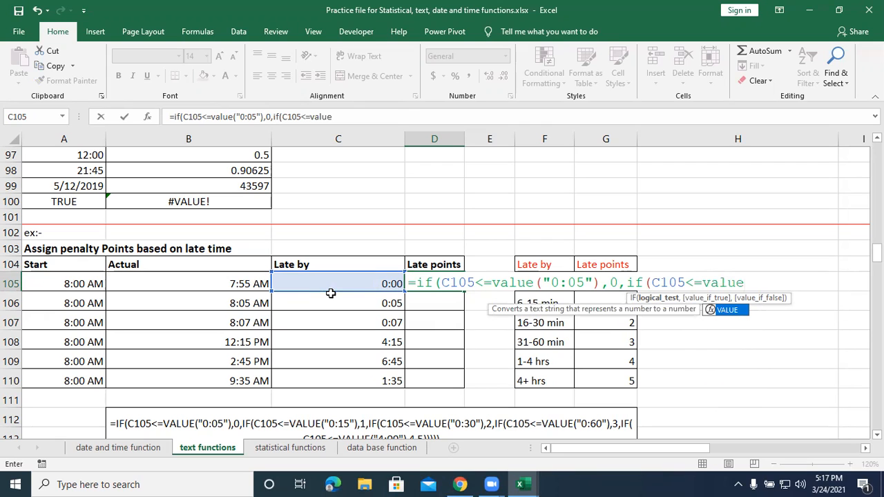
type("(\"0")
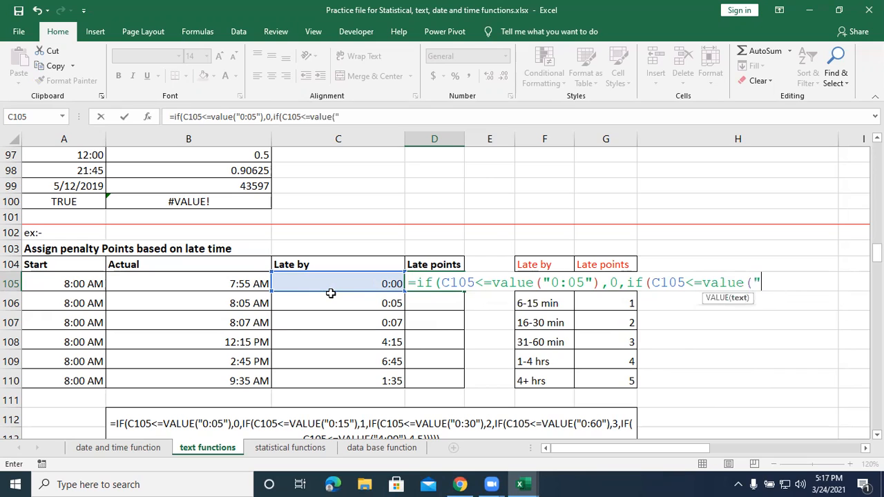
type(":15\"),1")
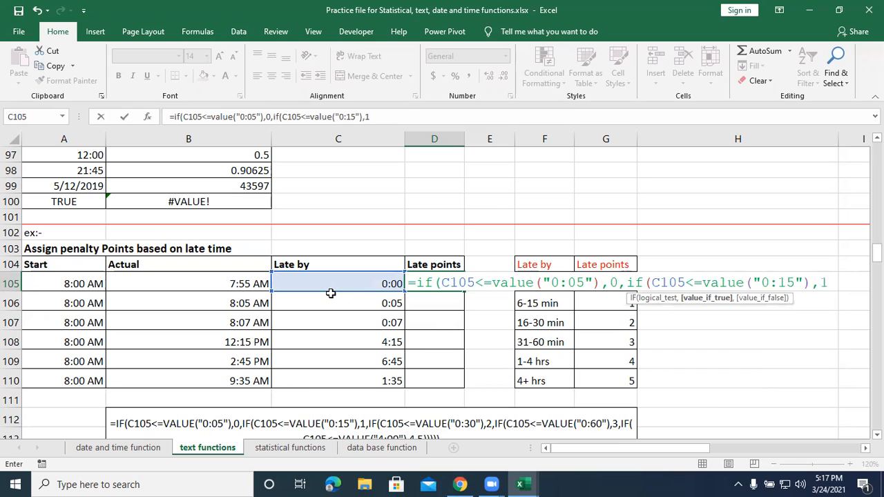
type(",if1")
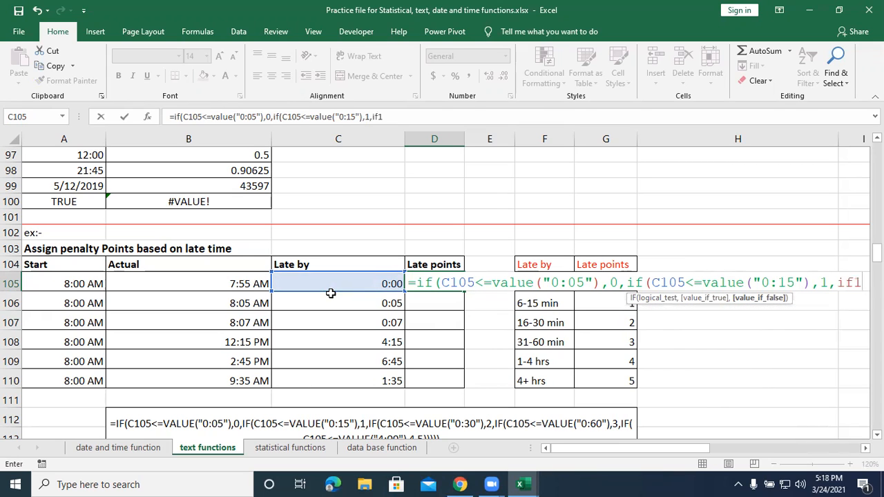
Nest a third IF in the D105 formula that tests C105<=VALUE("0:30") and returns 2 when true.
key("BackSpace")
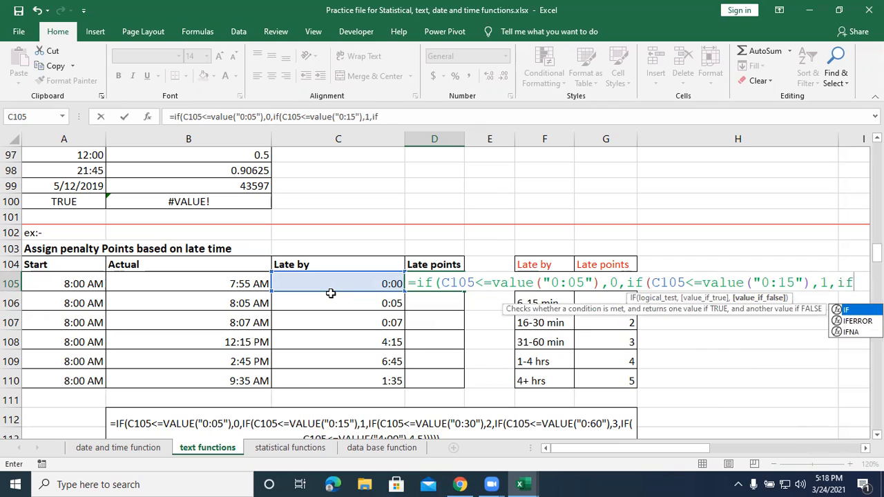
type("(")
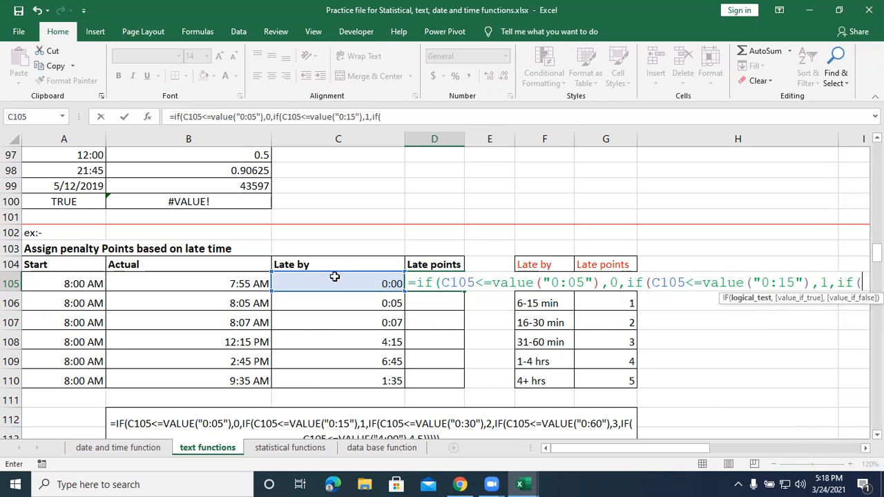
left_click(335, 278)
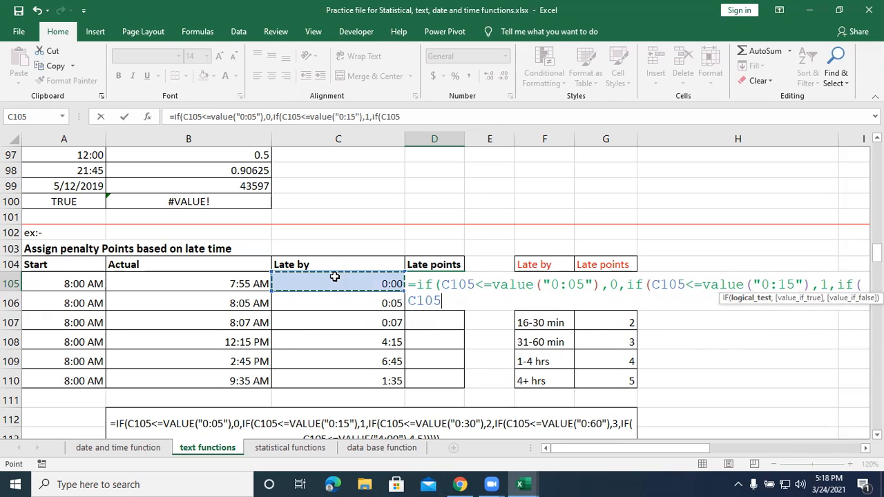
type("<=")
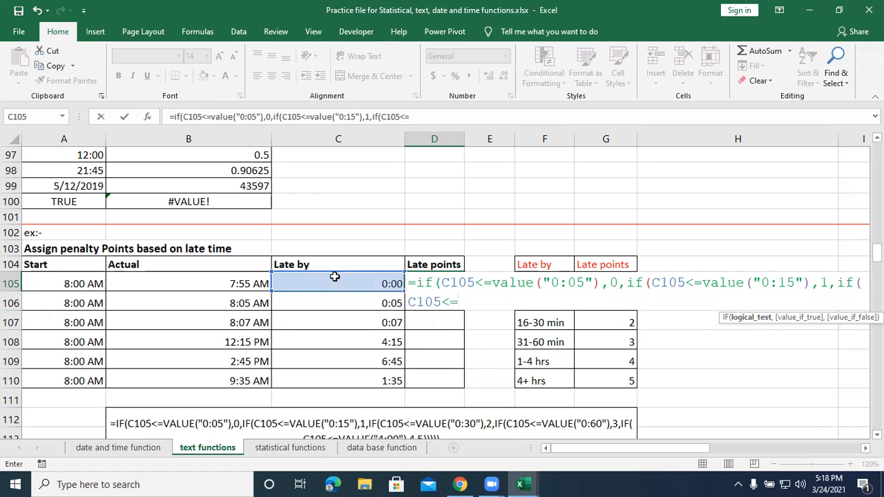
type("value")
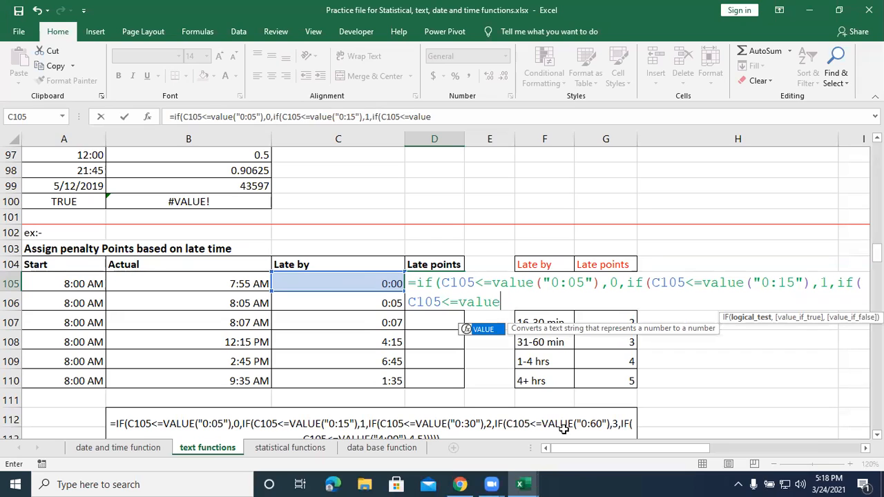
type("(")
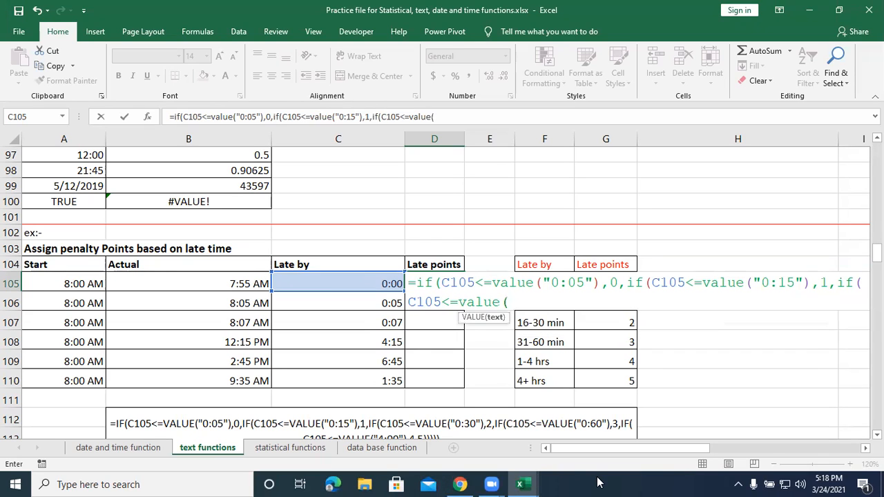
type("\"0:60\")")
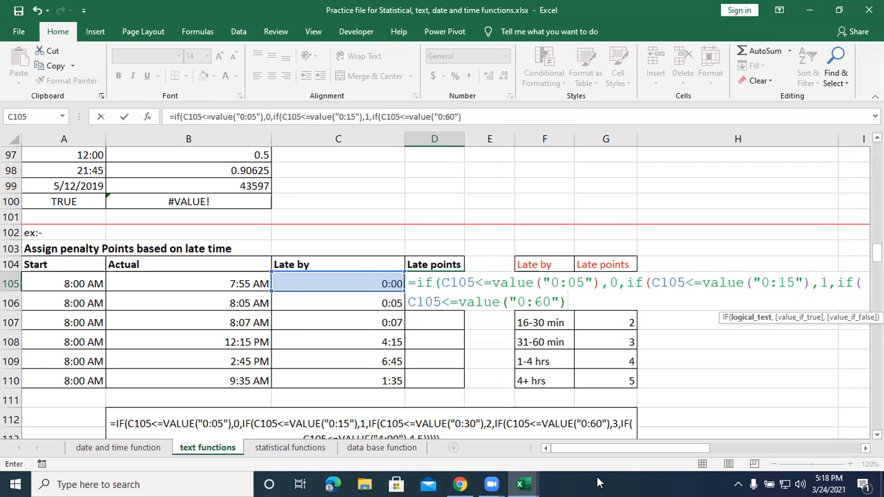
type(",")
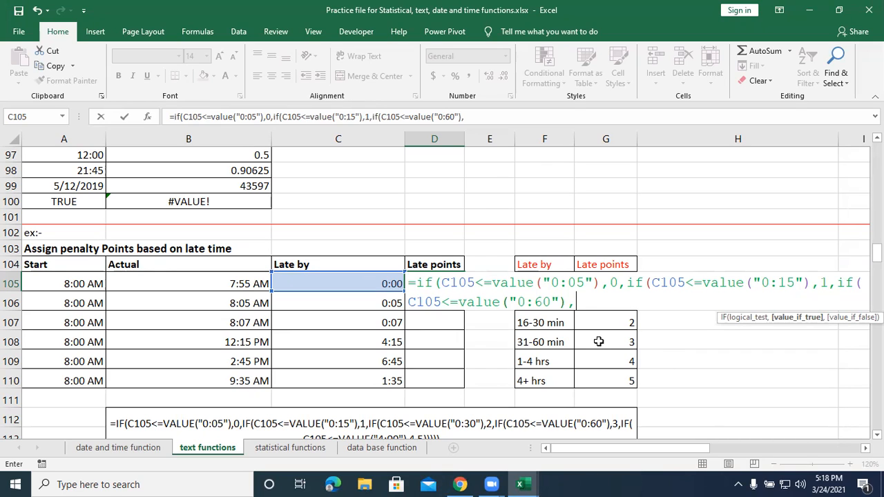
left_click(544, 301)
key("BackSpace")
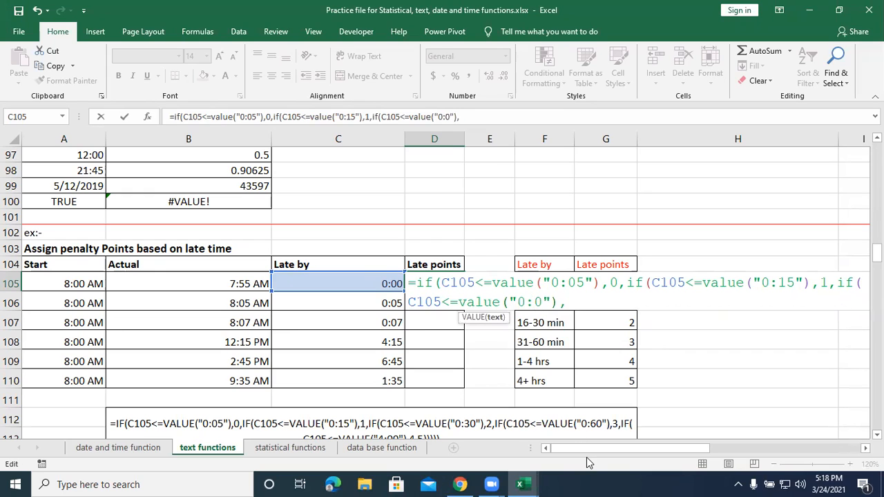
type("3")
left_click(593, 301)
type("2,")
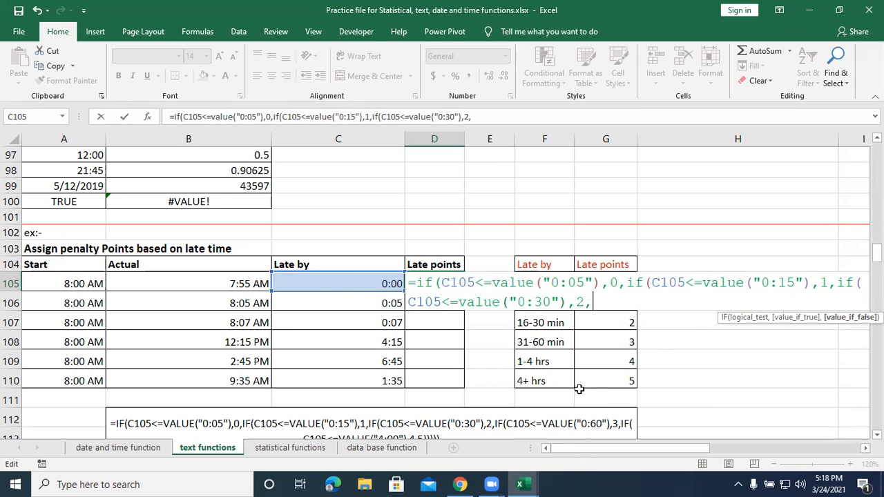
type("if(")
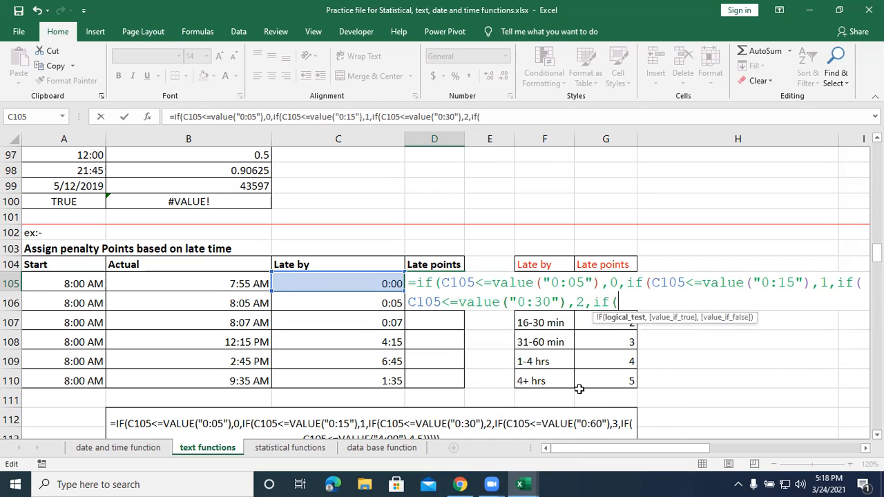
Nest a fourth IF in the D105 formula that tests C105<=VALUE("0:60") and returns 3 when true.
left_click(365, 282)
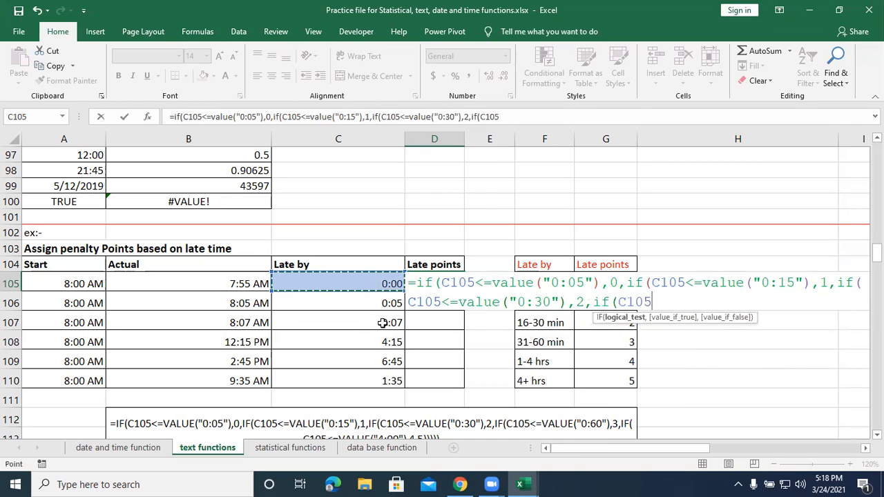
type("<=")
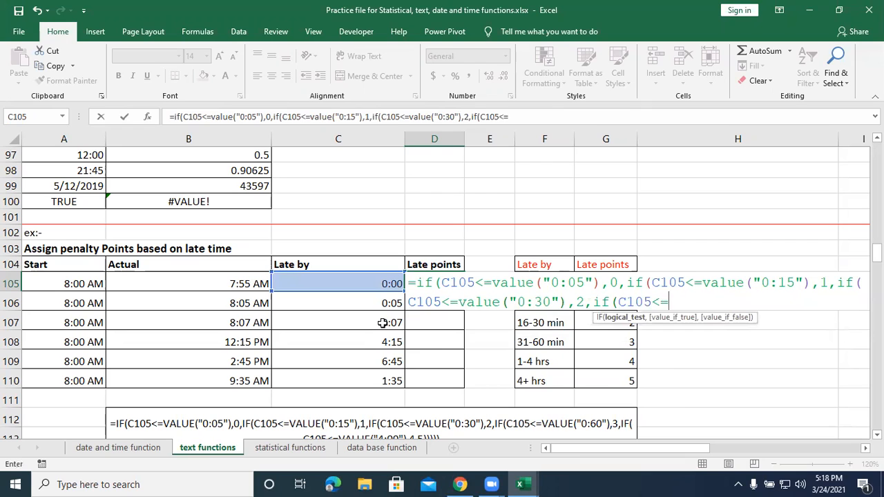
type("value")
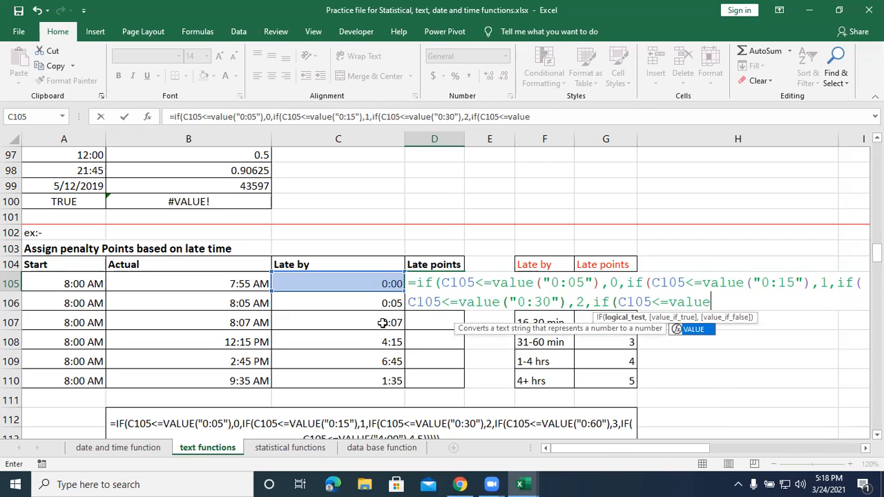
type("(")
type("\"6")
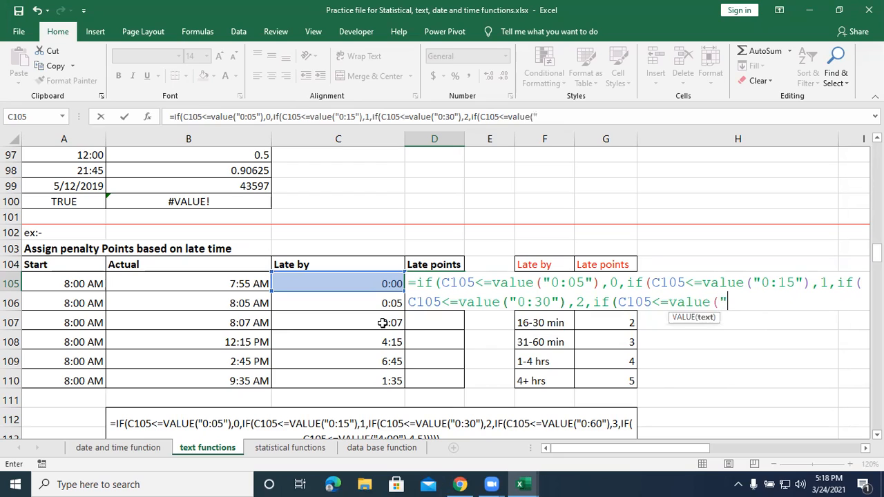
key("BackSpace")
type("0:60\"),3")
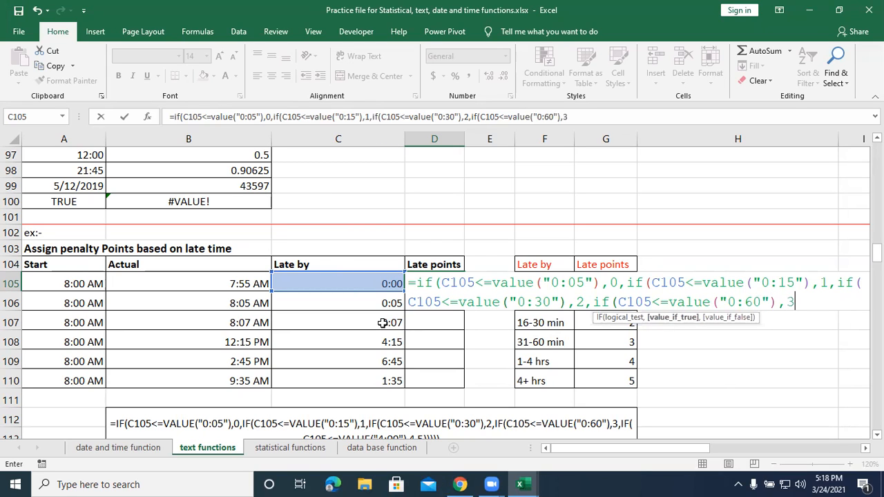
type(",")
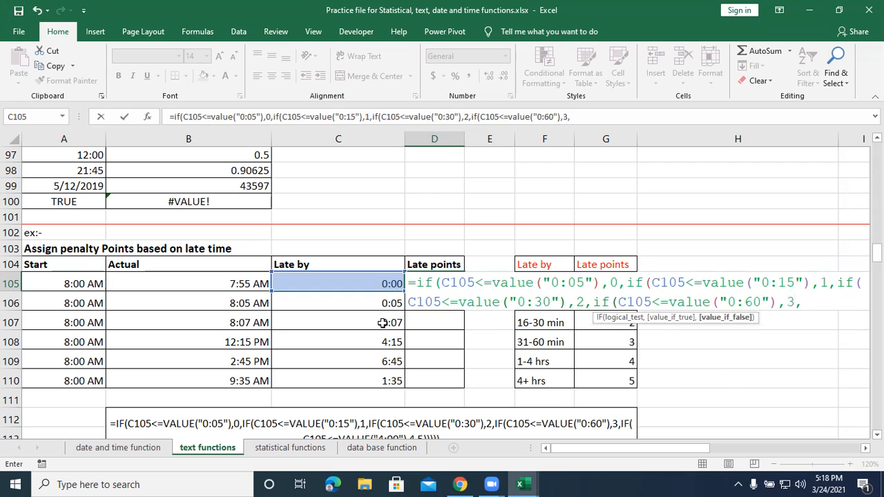
type("if(")
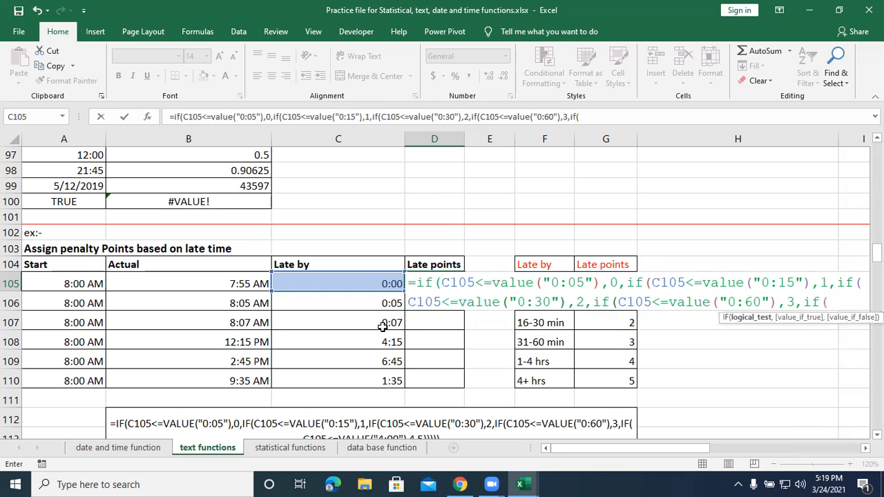
Nest a fifth IF in the D105 formula with the logical test C105<=VALUE("4:00").
left_click(356, 277)
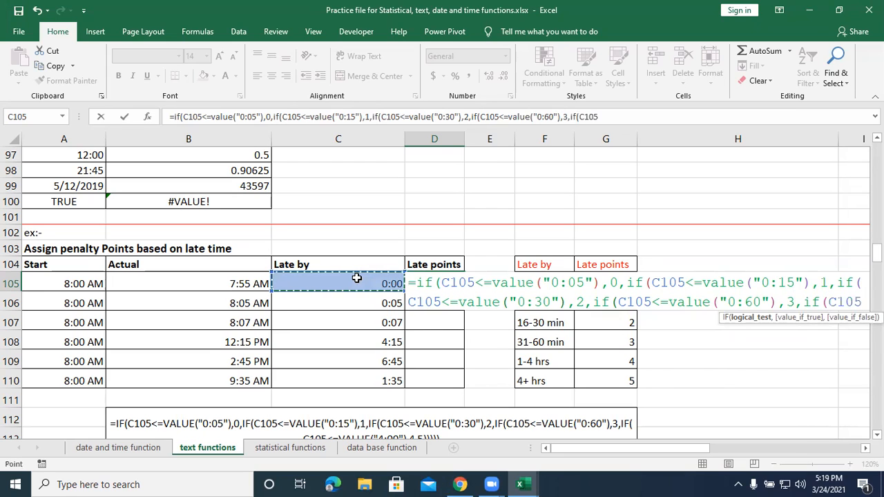
type("<=value")
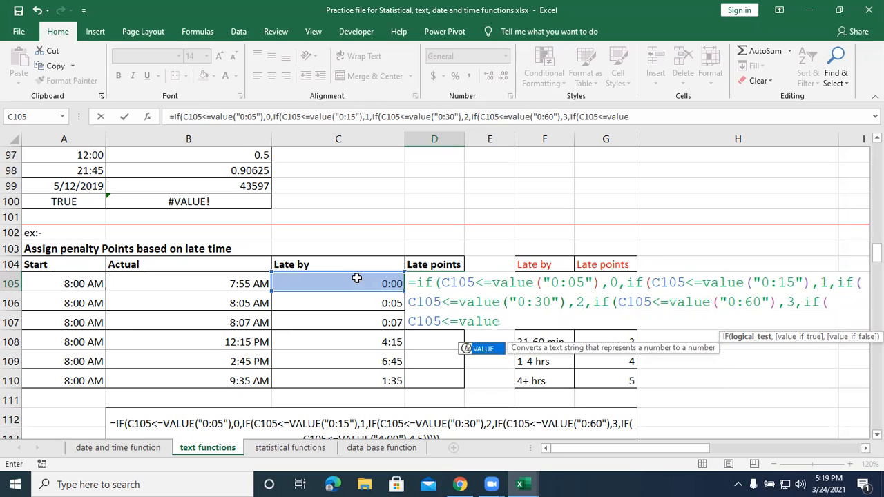
type("(\"")
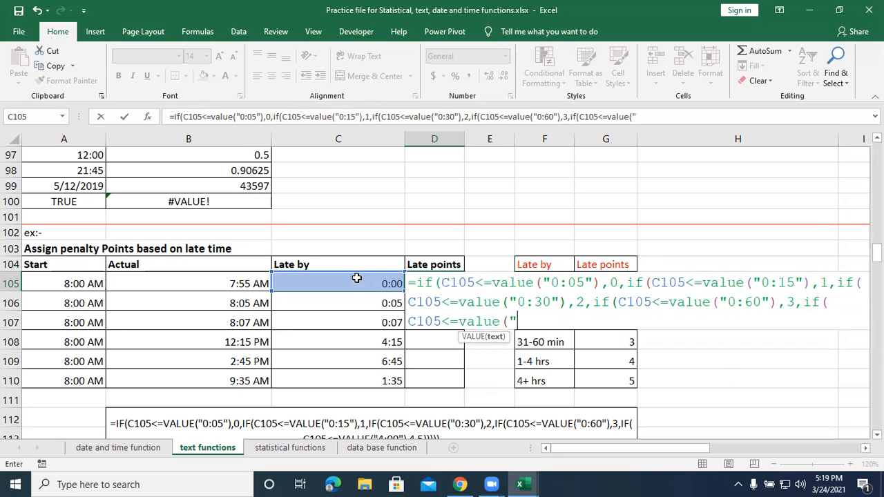
type("4:00\")")
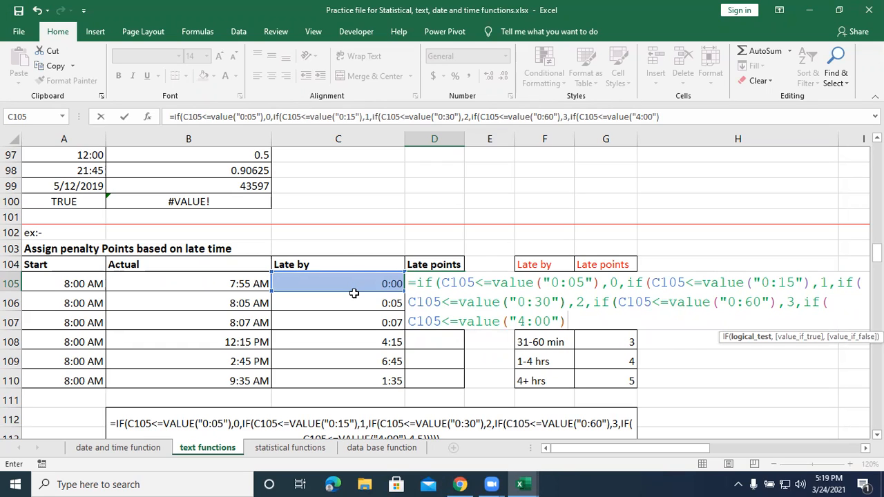
type(",")
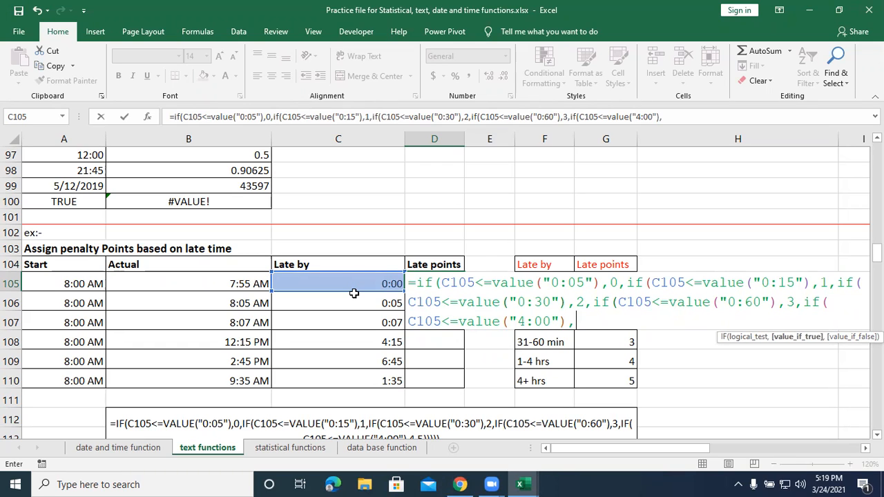
type("4,5")
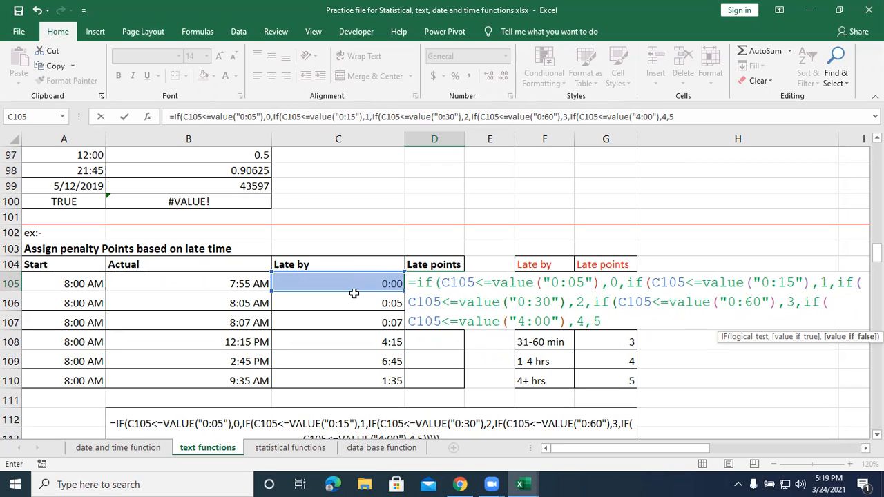
Make the innermost IF return 4 when true and 5 otherwise, close all five IFs, and enter the formula in D105.
type("))")
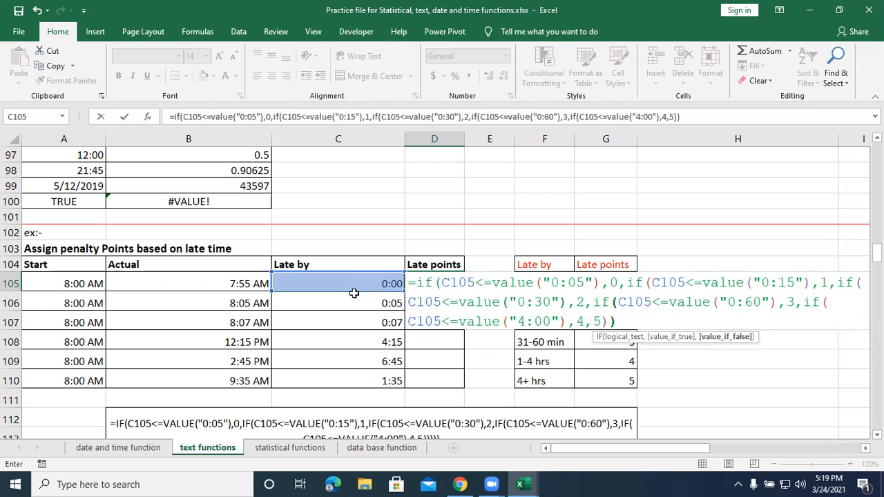
type("))")
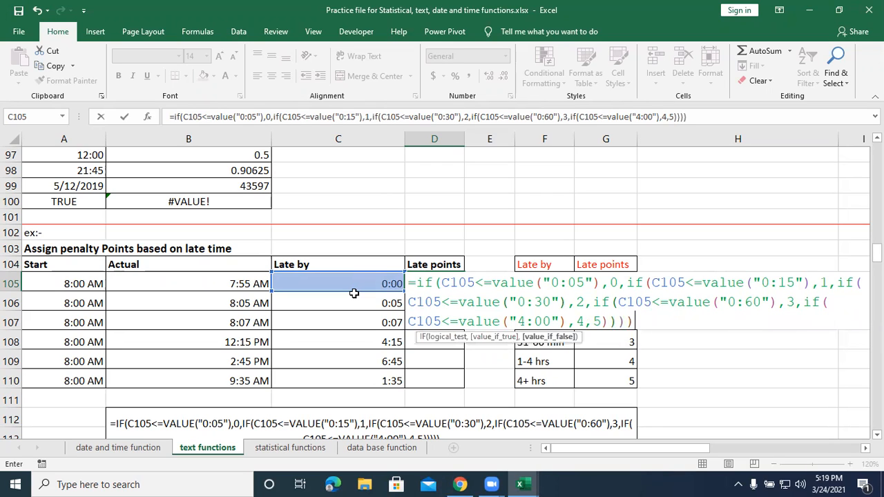
type(")")
key("Return")
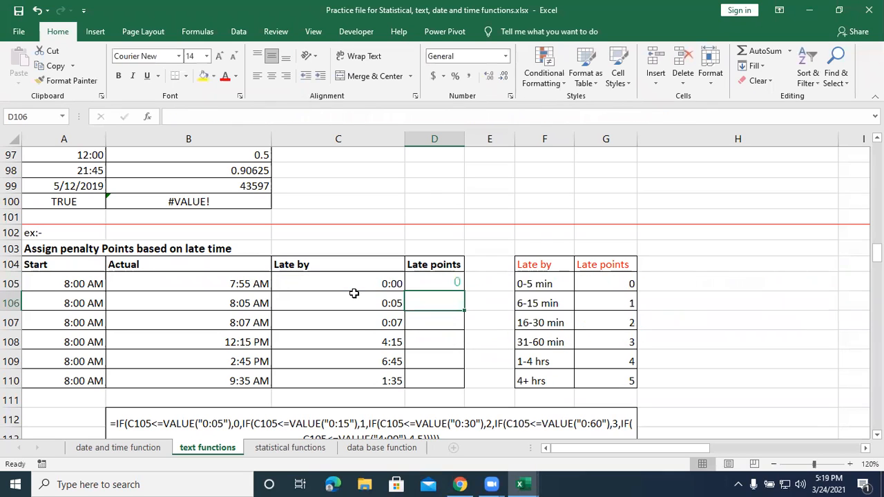
left_click(434, 283)
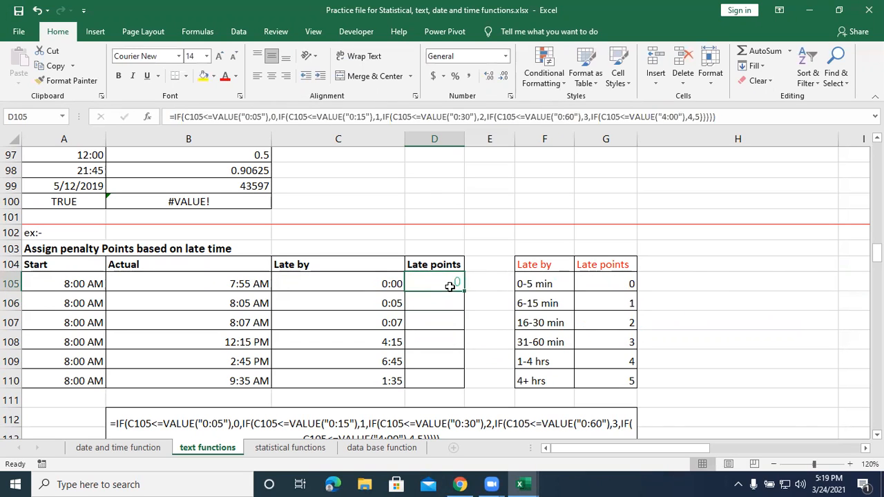
Fill the late-points formula from D105 down to D110 and check the copied formulas in D106 and D107.
left_click_drag(464, 296, 464, 389)
left_click(457, 304)
left_click(456, 319)
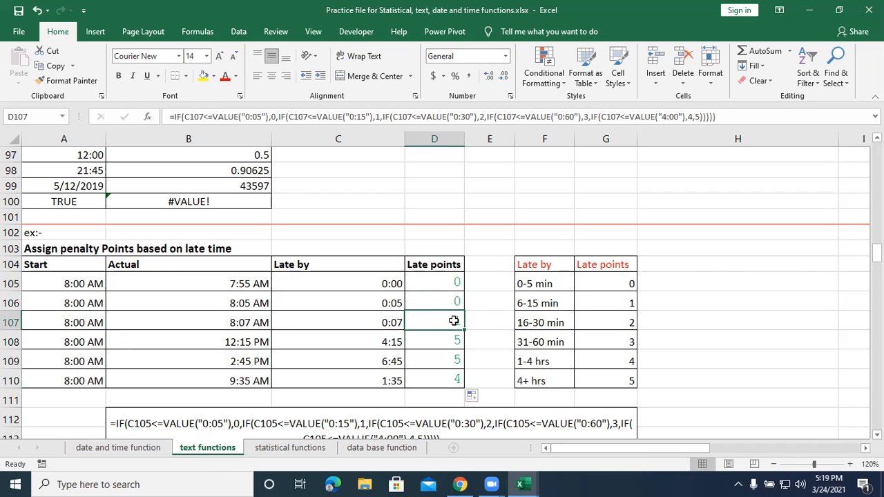
Compare the late times in C108:C110 with their penalty points, and review the nested IF formula in D105.
left_click(393, 342)
left_click(447, 338)
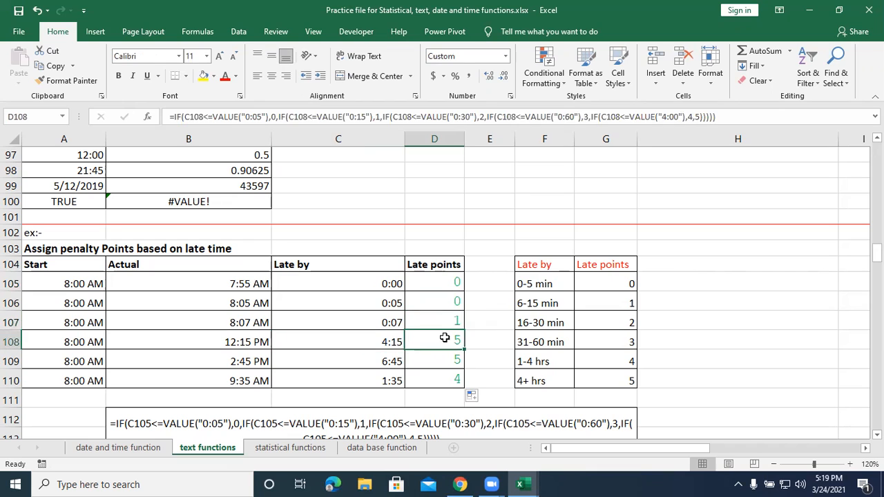
left_click(395, 360)
left_click(452, 359)
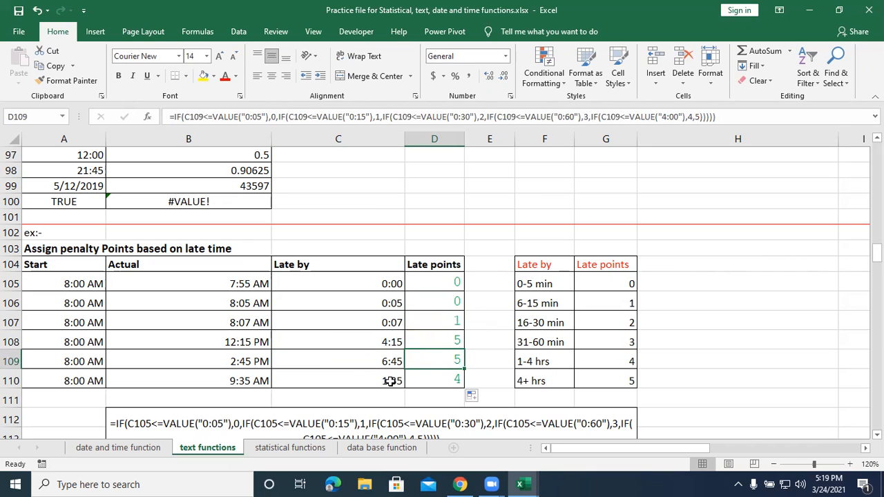
left_click(395, 381)
left_click(443, 378)
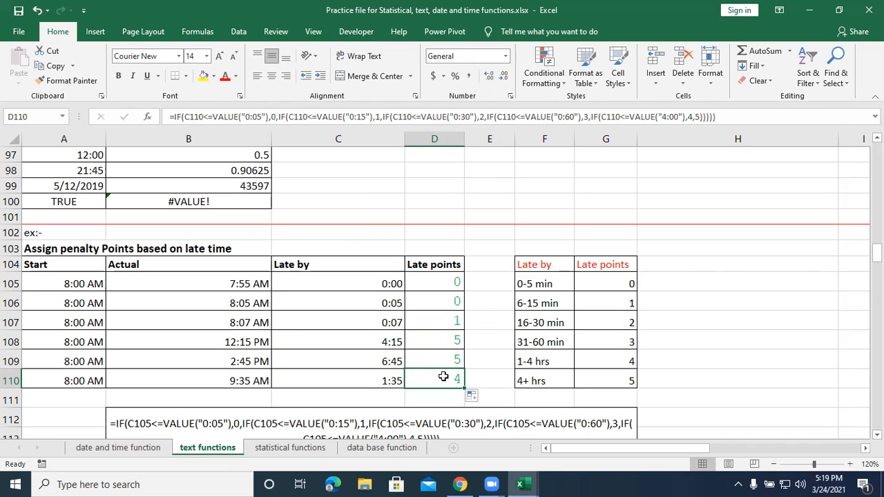
double_click(447, 283)
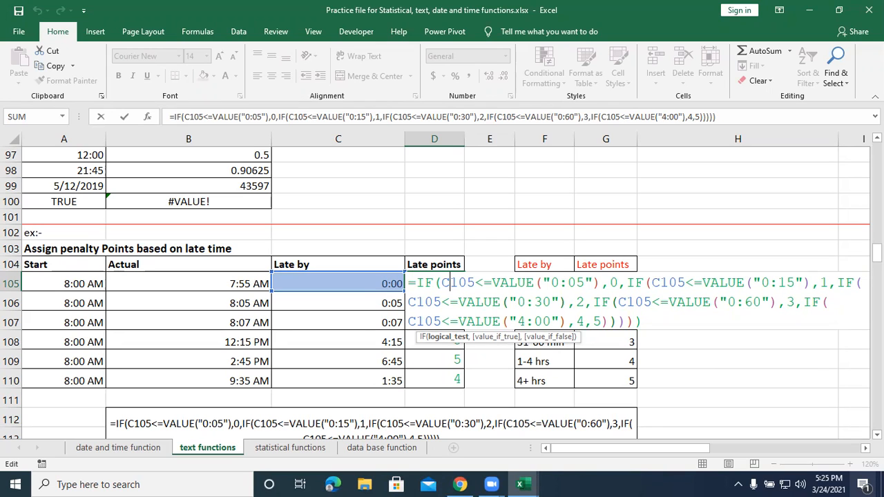
key("Return")
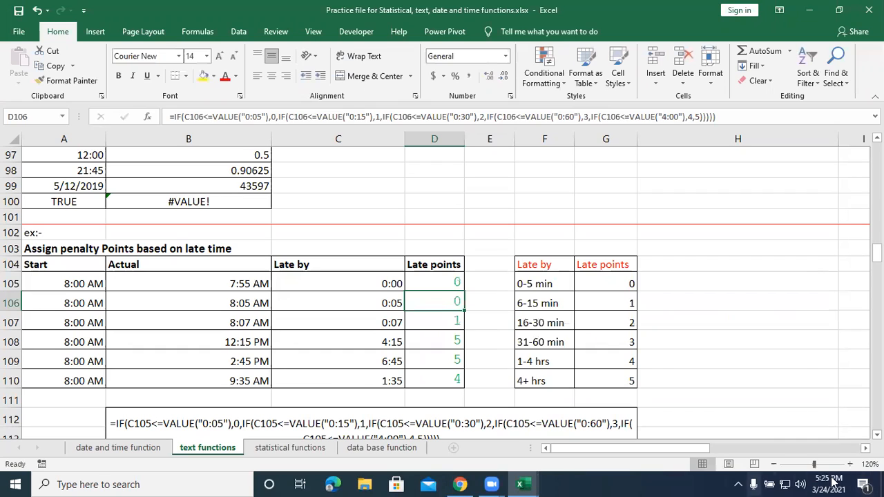
In the CODE exercise, enter =CODE(A121) in B121 and fill the formula down to B123.
left_click(561, 341)
key("Down")
key("Down")
key("Down")
key("Down")
key("Down")
key("Down")
key("Down")
key("Down")
key("Down")
key("Down")
key("Down")
key("Down")
key("Down")
key("Down")
key("Down")
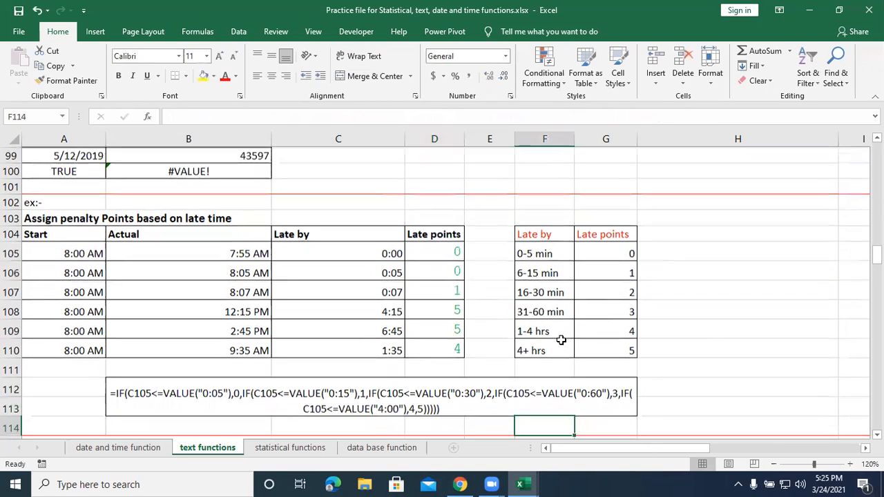
key("Down")
key("Down")
key("Down")
key("Down")
key("Down")
key("Down")
key("Down")
key("Down")
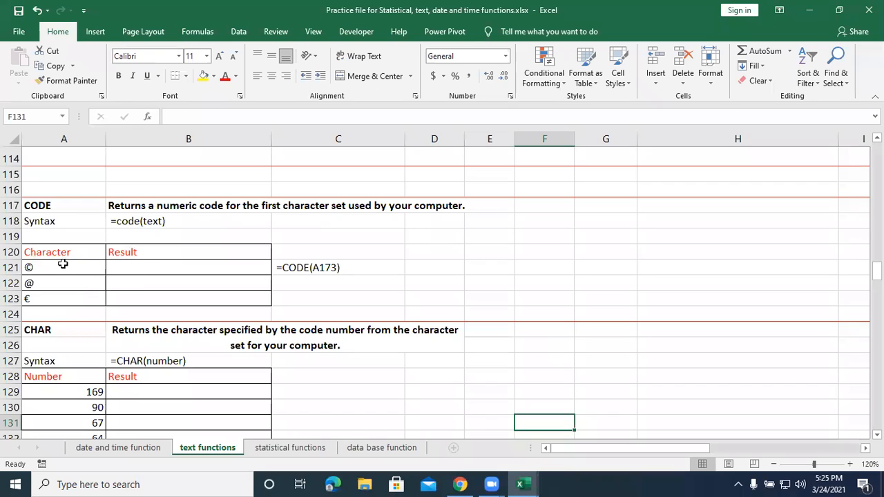
left_click(161, 264)
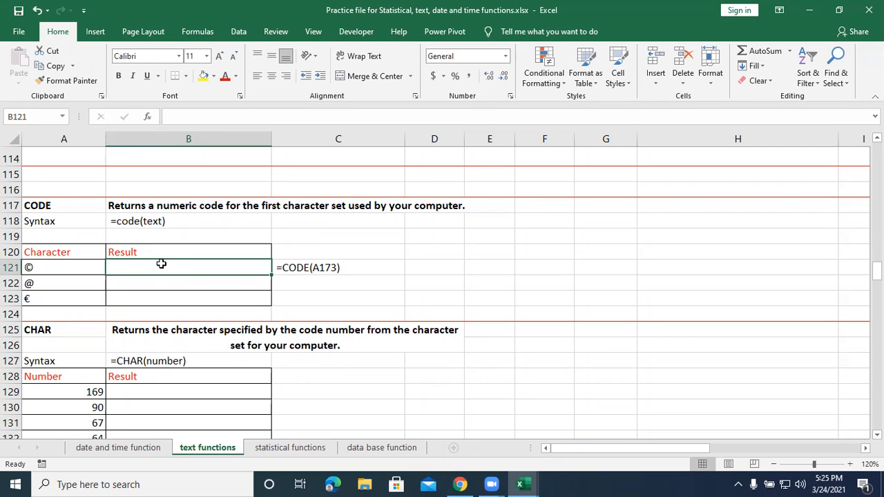
type("=")
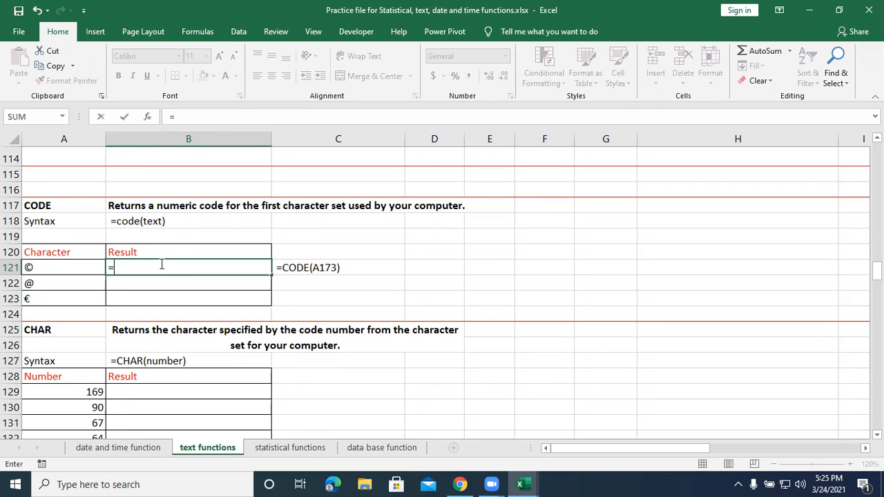
type("code")
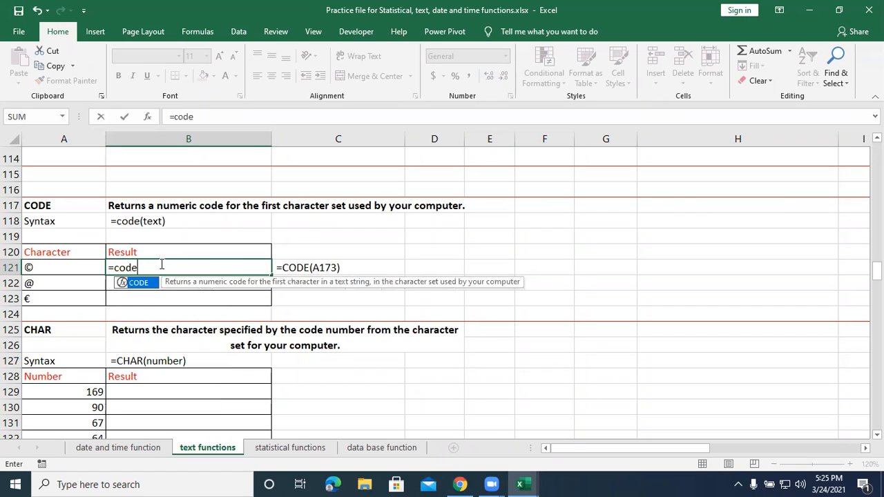
type("(")
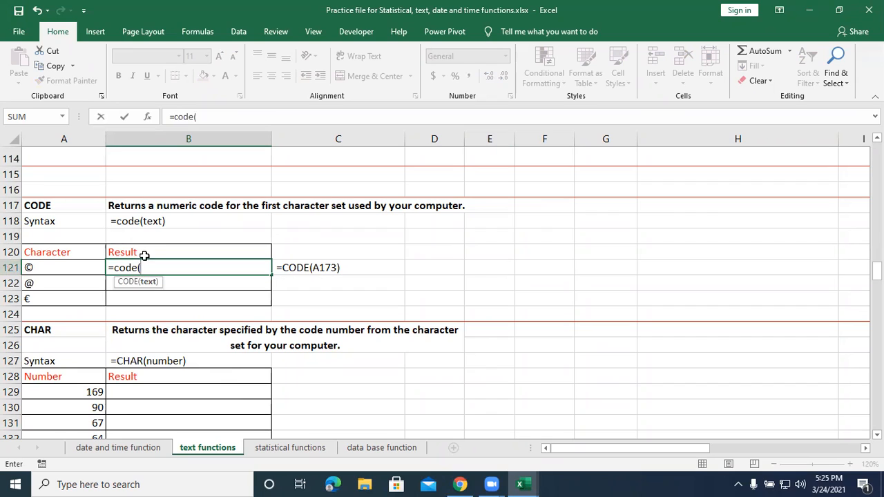
left_click(76, 268)
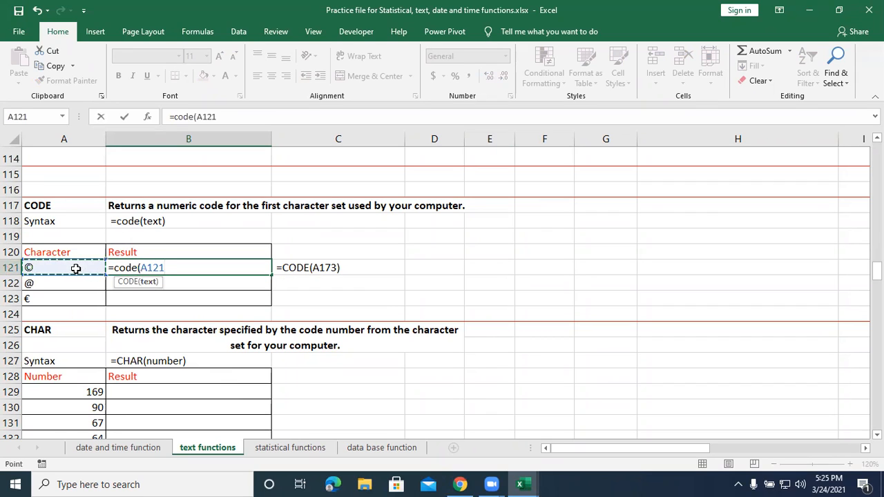
type(")")
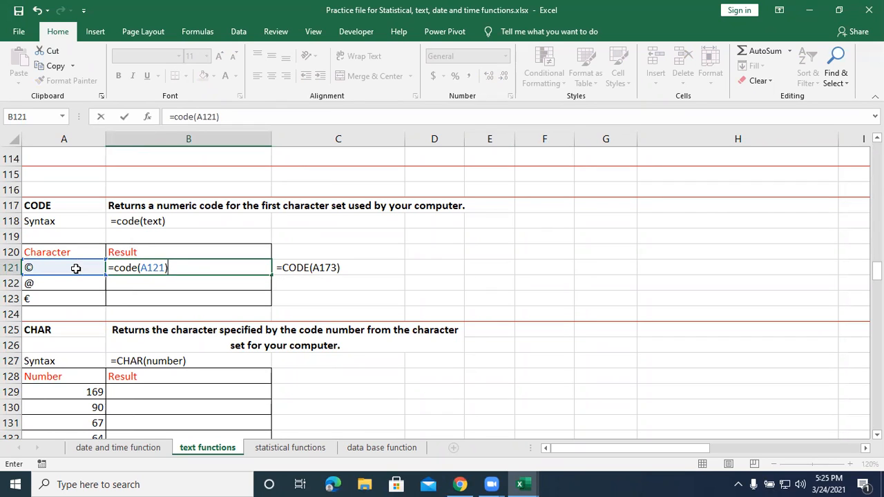
key("Return")
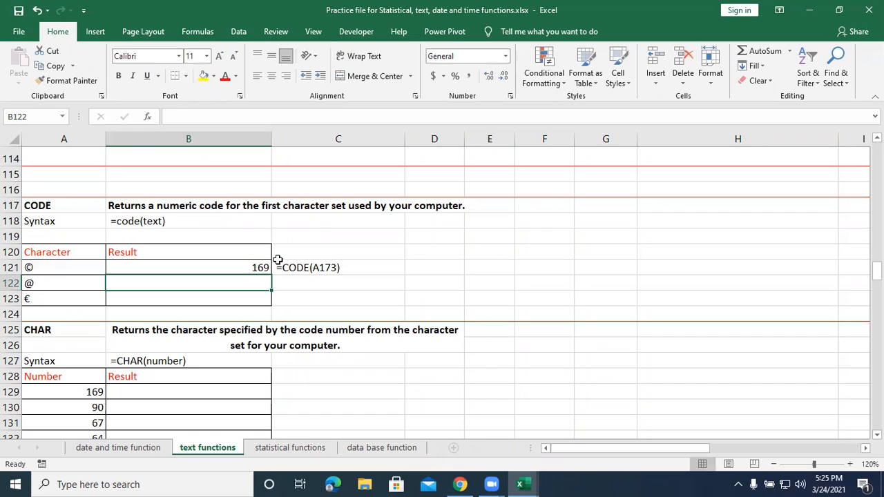
left_click(237, 264)
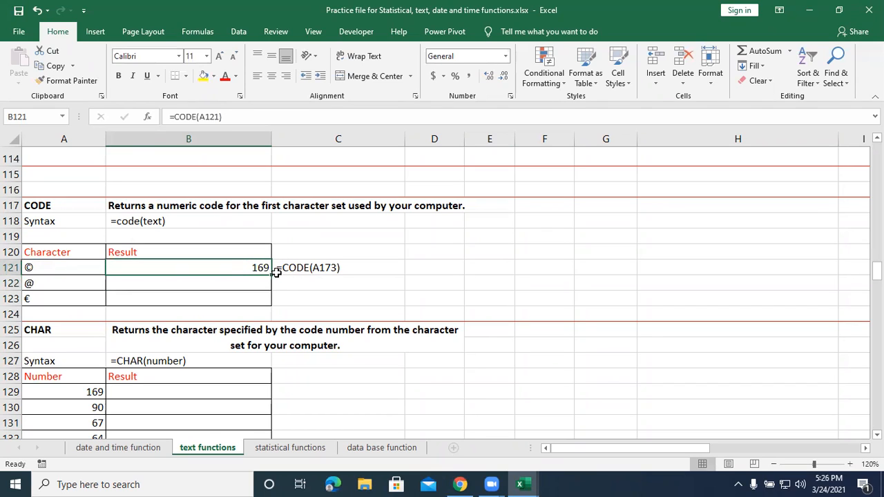
left_click_drag(272, 276, 266, 302)
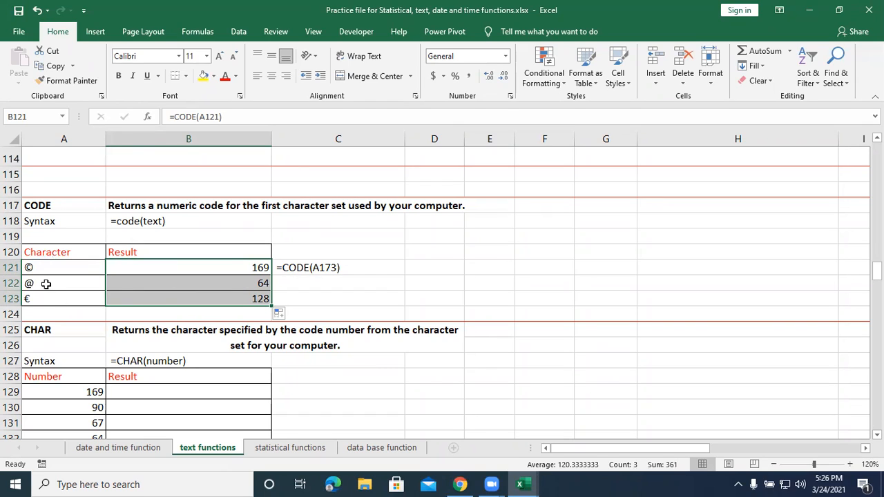
Insert the Wingdings symbol with decimal character code 169 into cell E121.
left_click(471, 269)
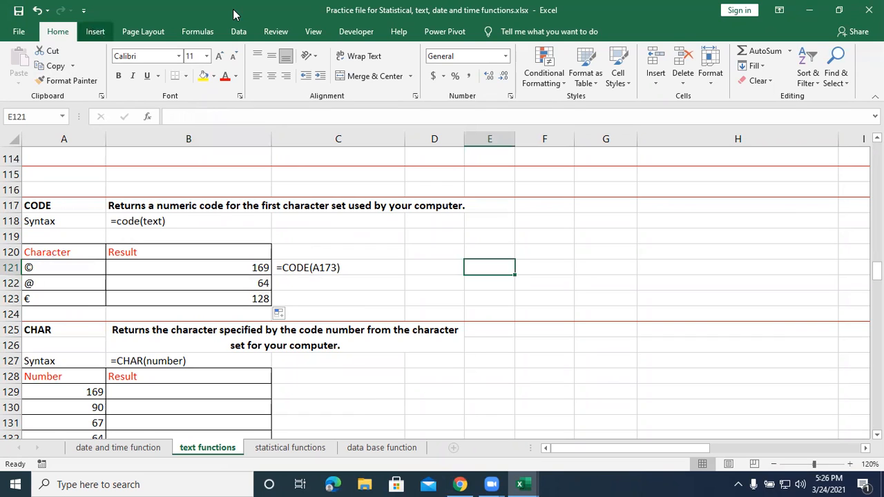
left_click(95, 32)
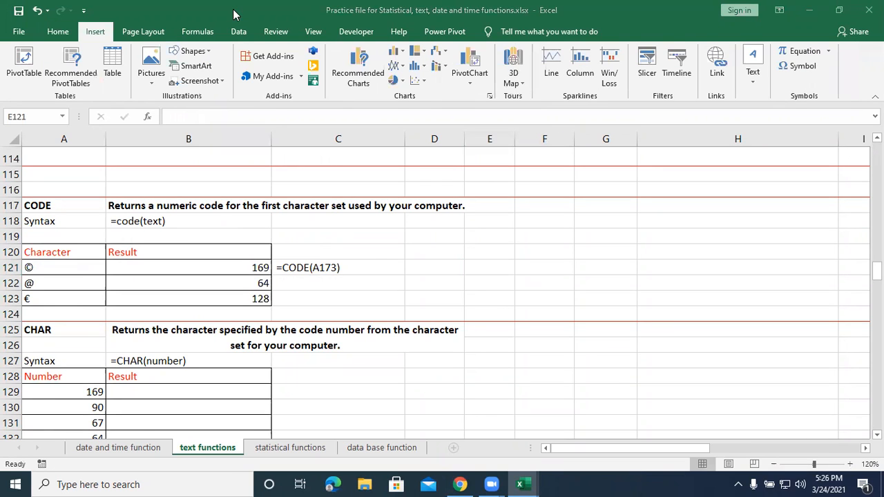
left_click(789, 67)
left_click(802, 68)
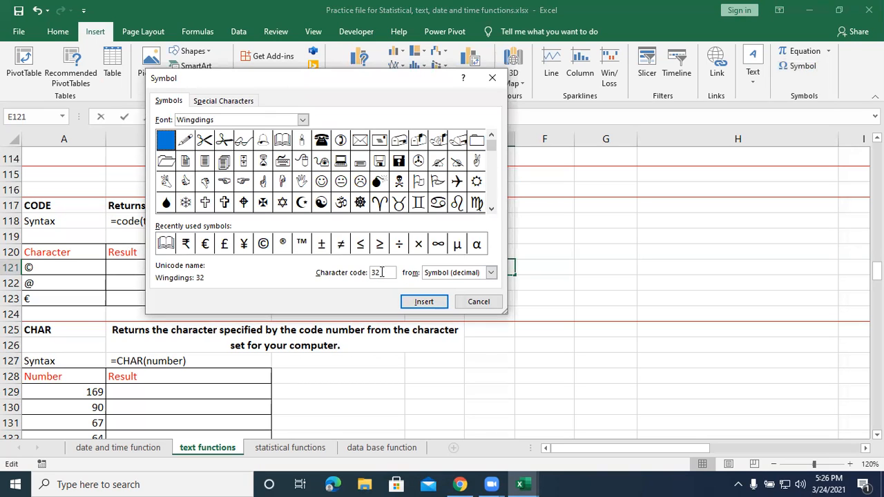
left_click_drag(382, 272, 367, 279)
left_click_drag(330, 83, 481, 76)
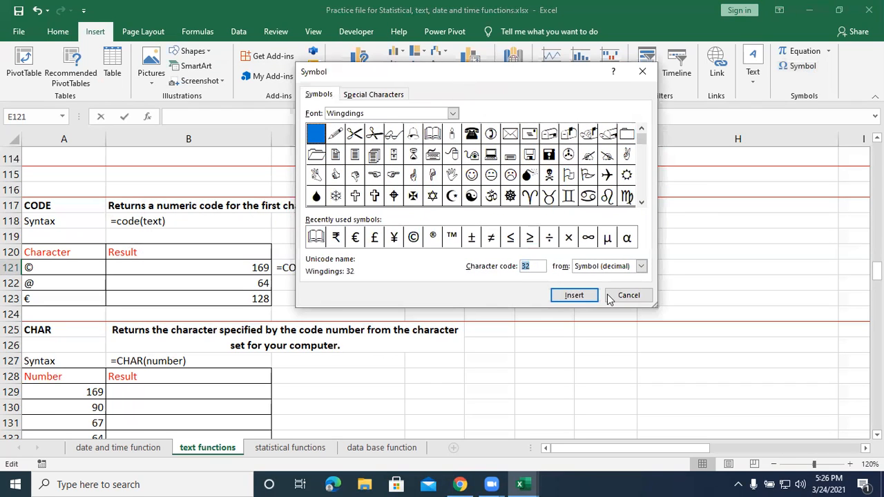
type("169")
key("Return")
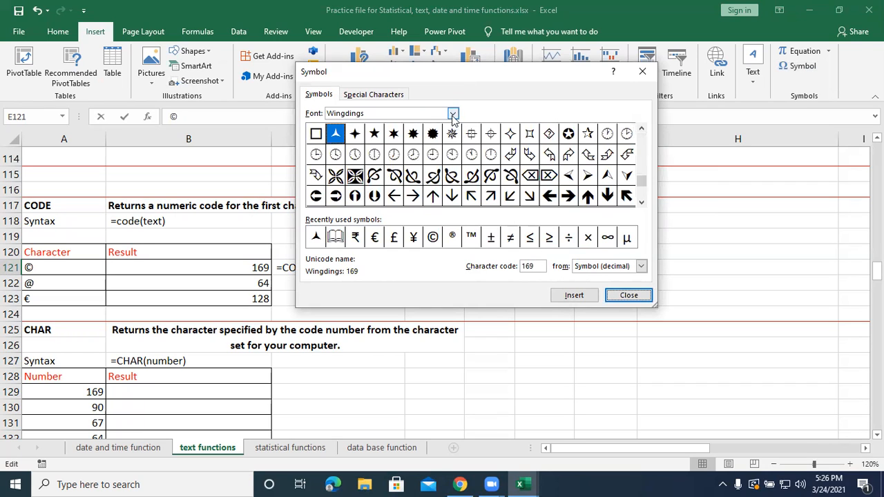
Switch the symbol font to Adobe Arabic and try to insert the character with code 169 from Unicode (hex).
left_click(453, 114)
scroll(442, 128, "up", 8)
scroll(433, 129, "up", 20)
scroll(431, 129, "up", 15)
scroll(415, 129, "up", 15)
scroll(415, 129, "up", 15)
scroll(414, 128, "up", 8)
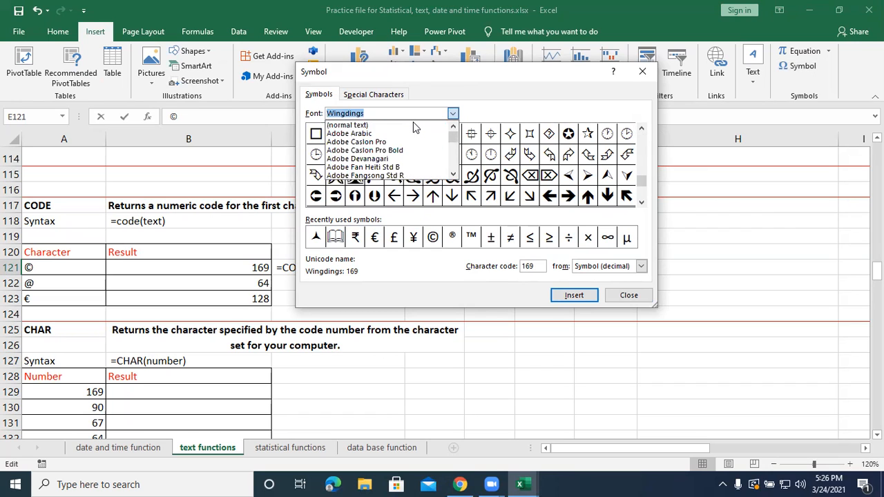
left_click(379, 134)
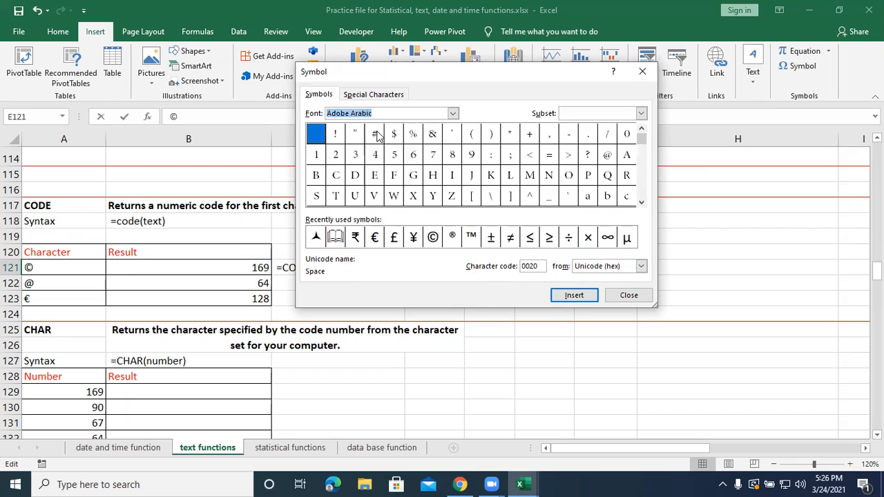
left_click(538, 266)
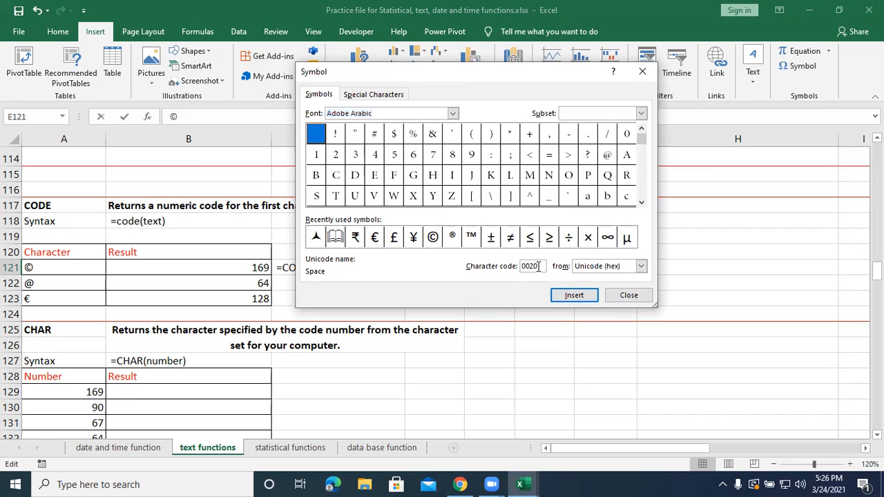
left_click_drag(538, 267, 514, 266)
type("169")
key("Return")
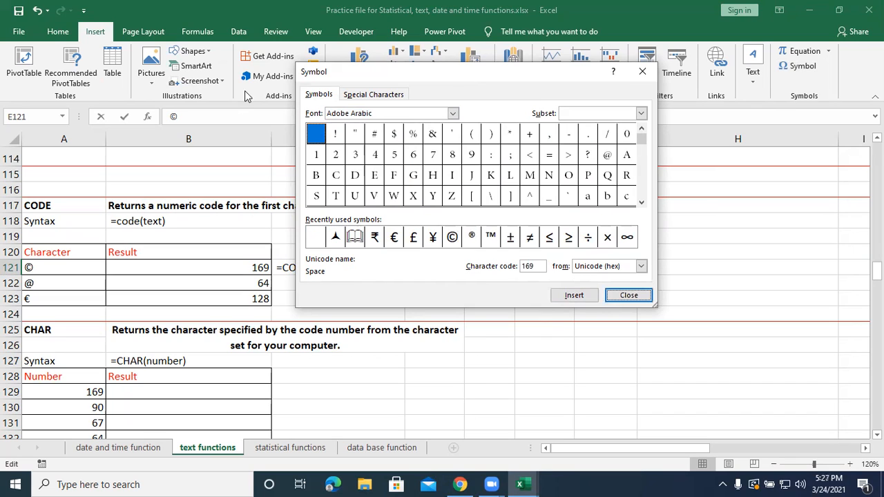
Switch the symbol font to Arial and insert the character with Unicode (hex) code 169 into E121.
left_click(453, 114)
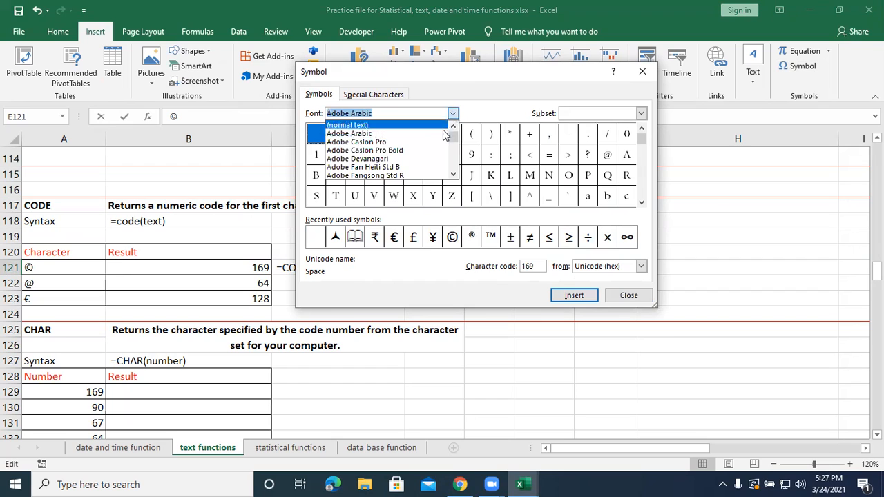
scroll(435, 160, "down", 1)
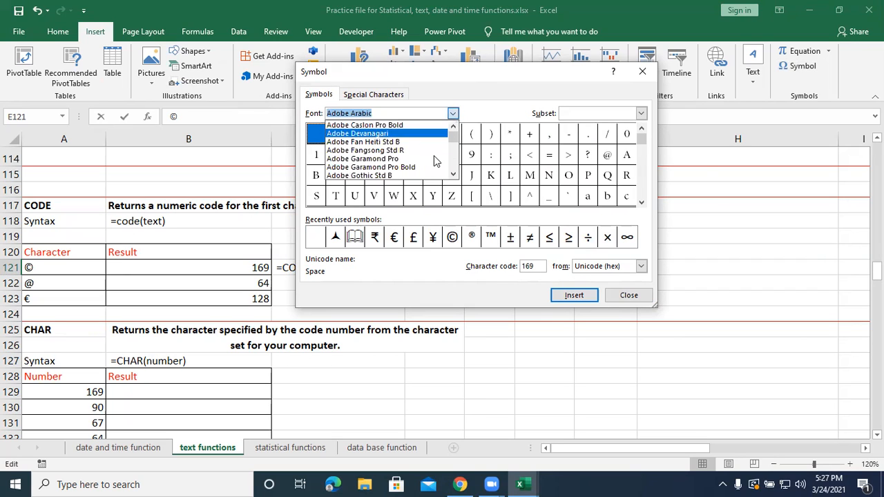
scroll(423, 163, "down", 3)
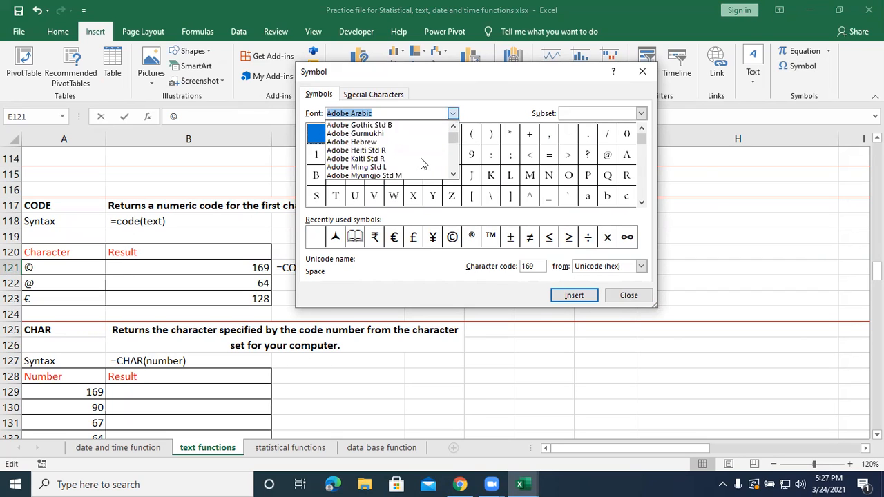
scroll(422, 163, "down", 1)
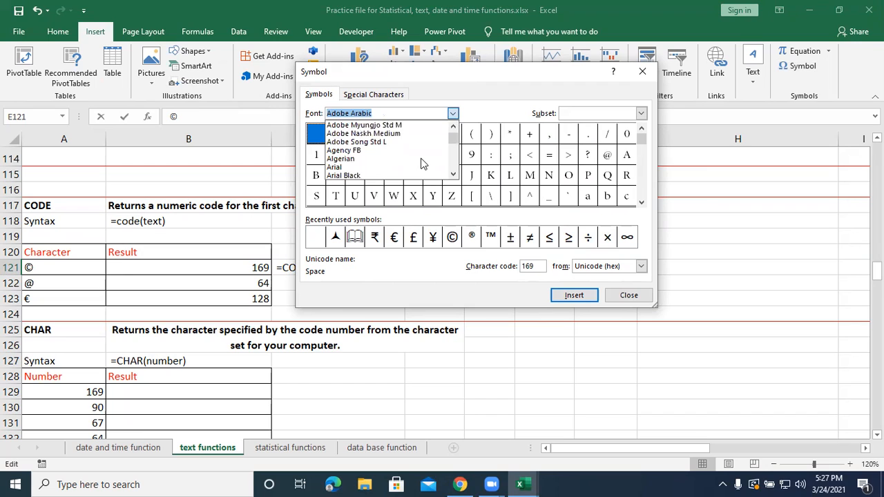
left_click(335, 171)
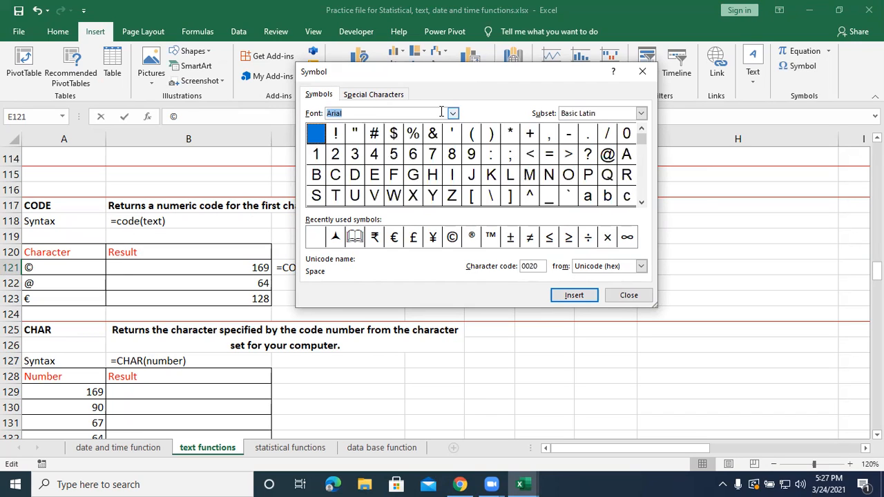
left_click_drag(544, 266, 509, 265)
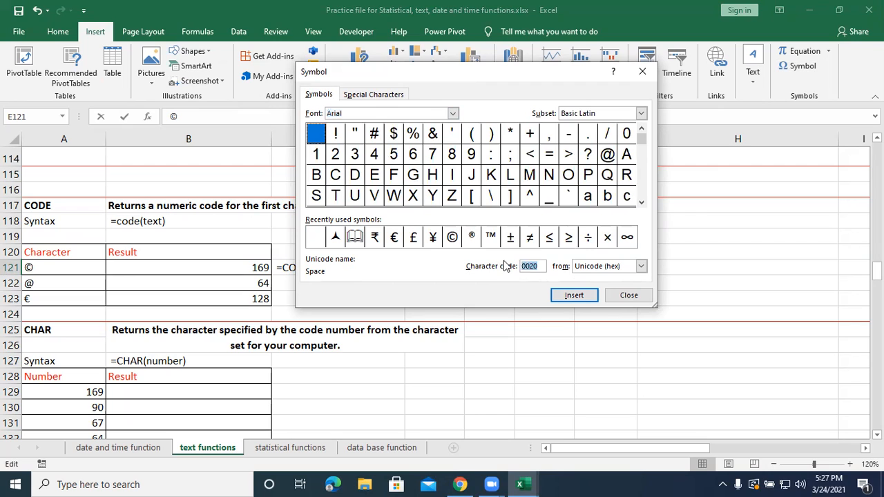
type("169")
key("Return")
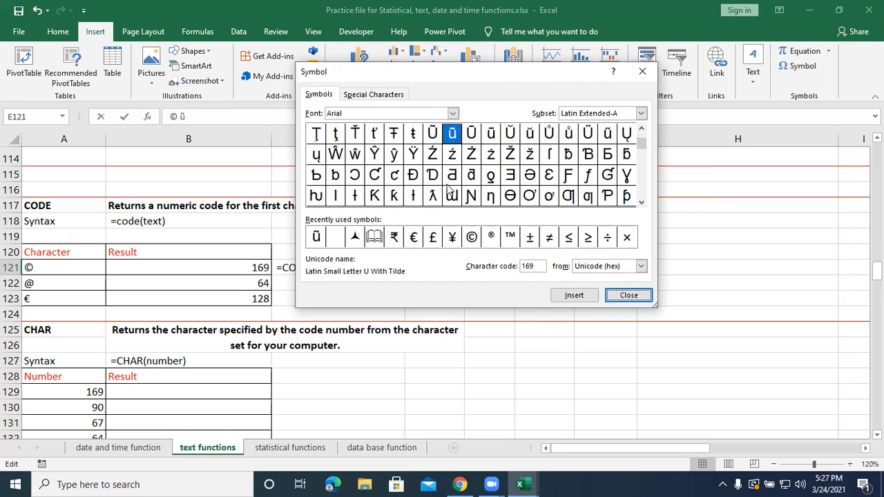
Set the symbol code type to ASCII (decimal) and insert the Arial character with code 169 into E121.
left_click(541, 265)
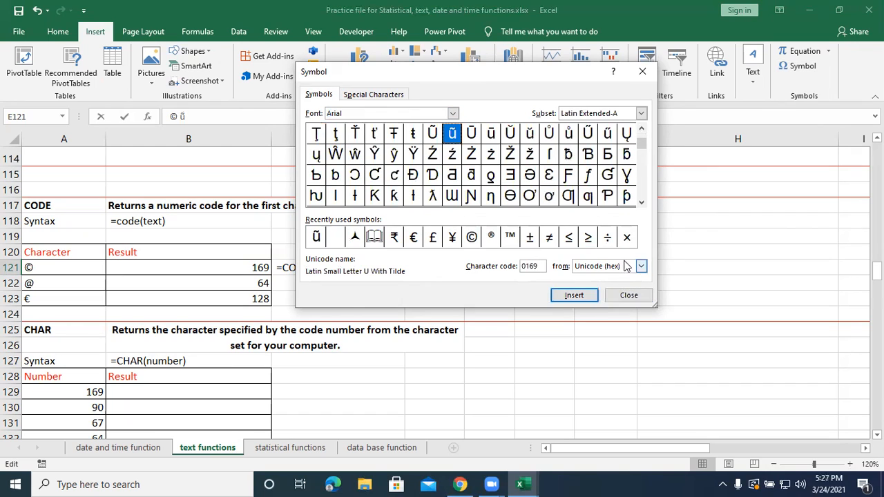
left_click(640, 267)
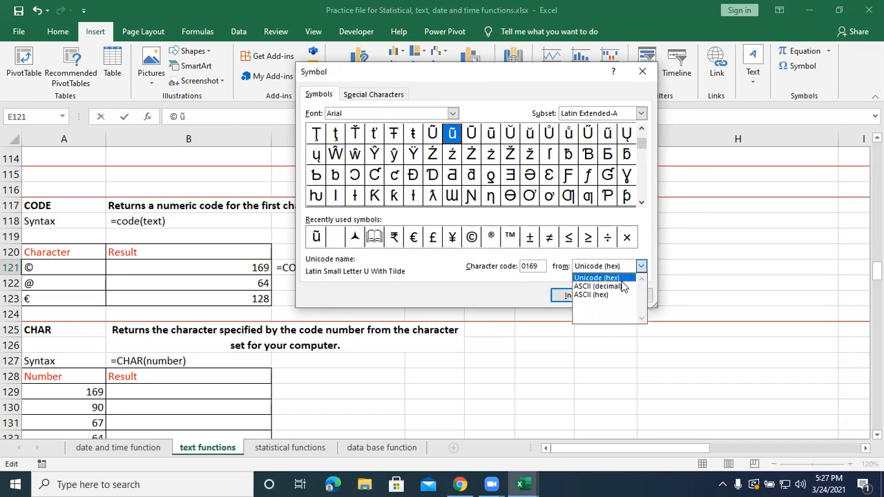
left_click(619, 288)
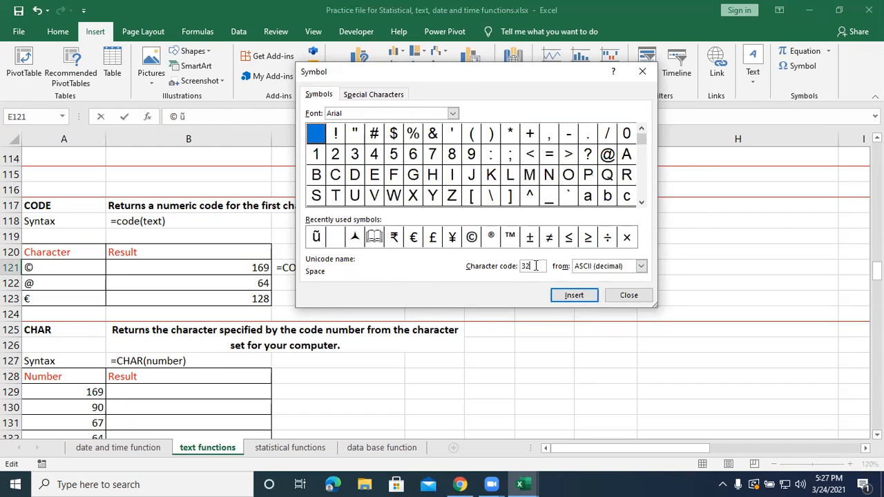
type("169")
key("Return")
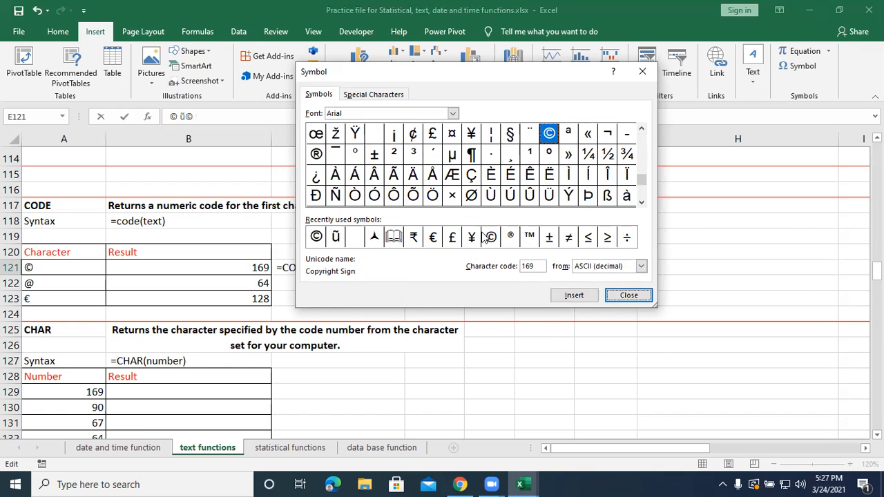
Insert the Arial character with ASCII (decimal) code 64 into E121.
left_click(590, 270)
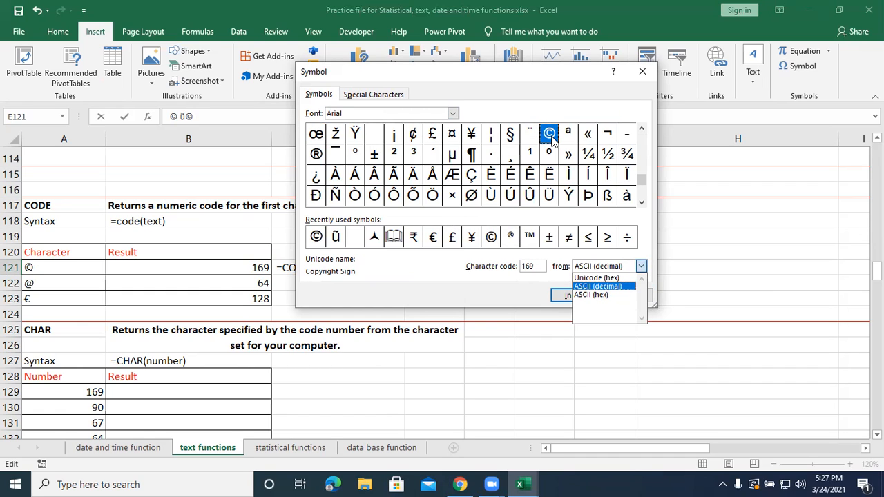
left_click(537, 266)
left_click_drag(537, 266, 522, 268)
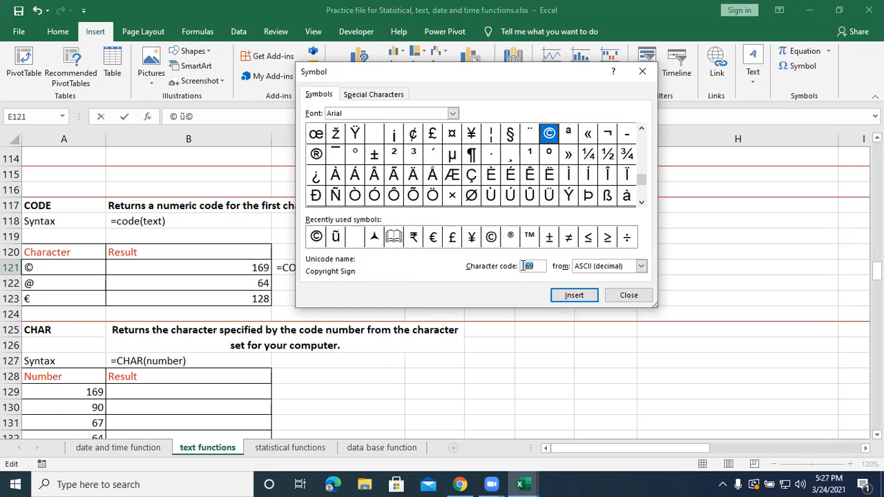
type("64")
key("Return")
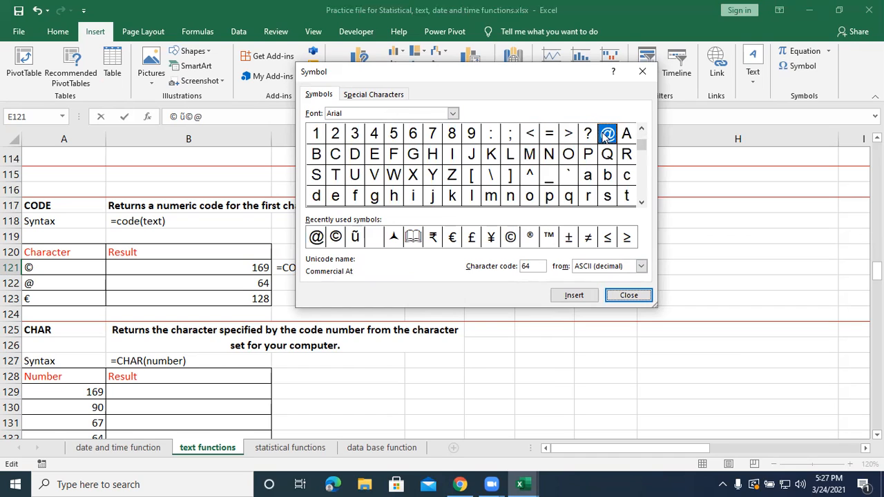
Look up the Arial character for ASCII (decimal) code 128 and close the Symbol dialog.
double_click(539, 268)
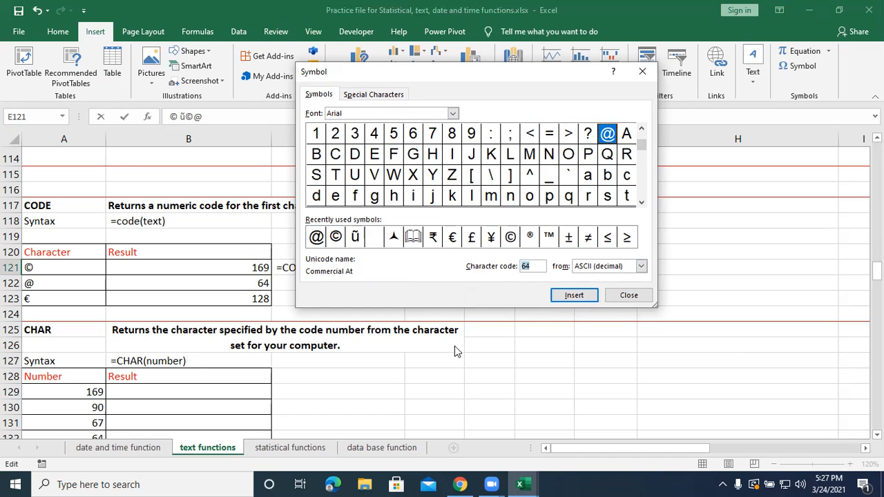
type("128")
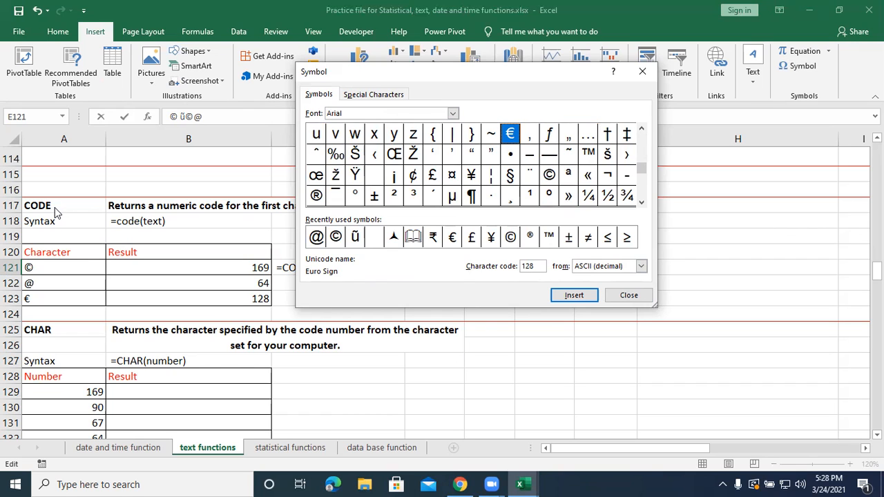
left_click(628, 296)
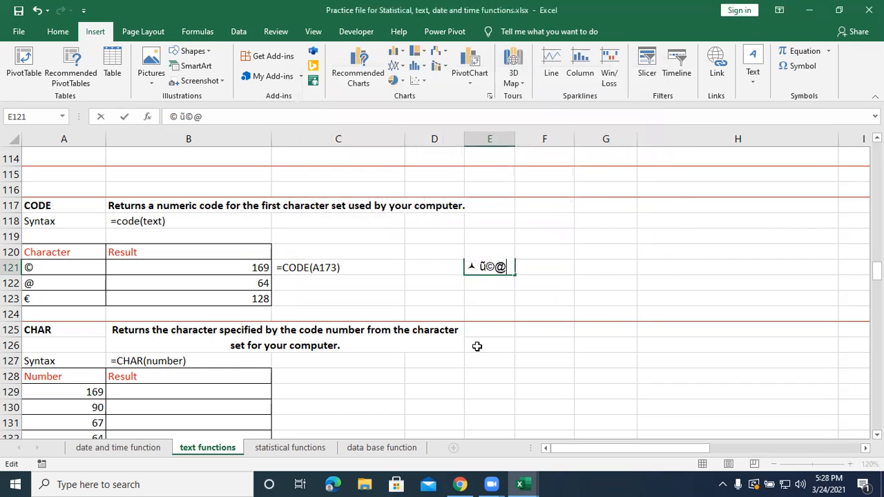
Commit the entry in E121 and clear the inserted test symbols from that cell.
key("Return")
left_click(525, 273)
left_click(489, 270)
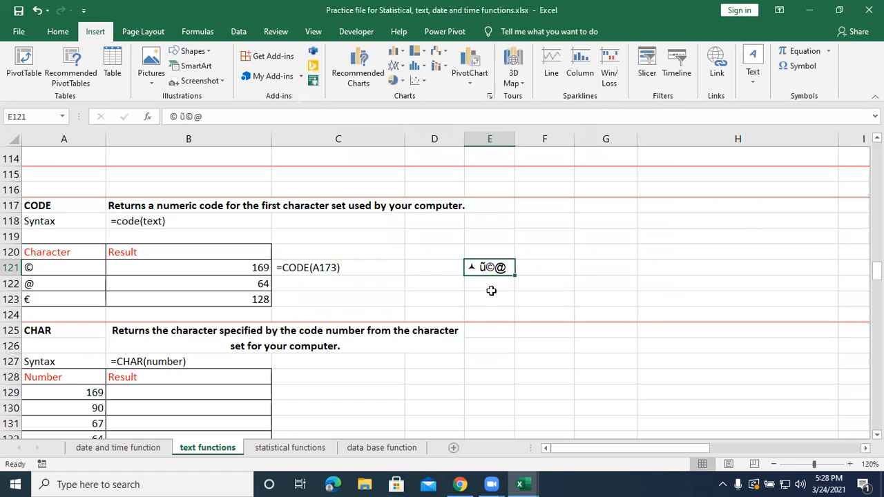
key("Delete")
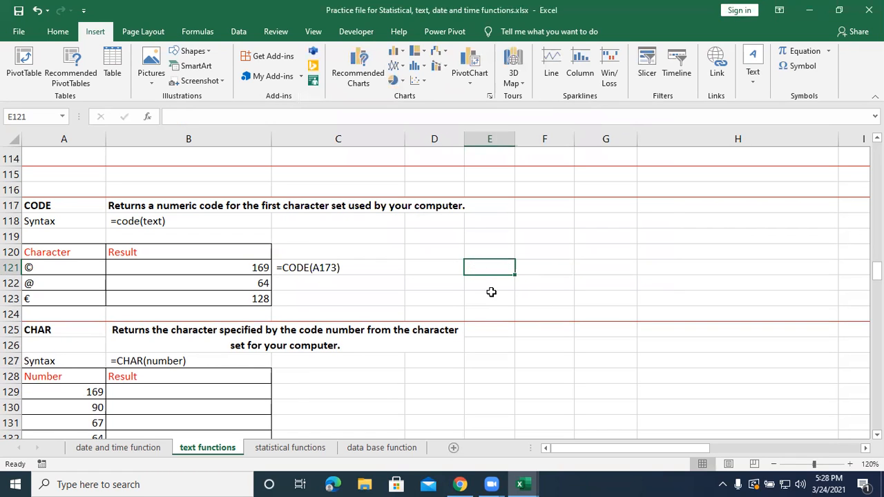
In the CHAR exercise, enter =CHAR(A129) in B129.
scroll(427, 320, "down", 2)
left_click(302, 322)
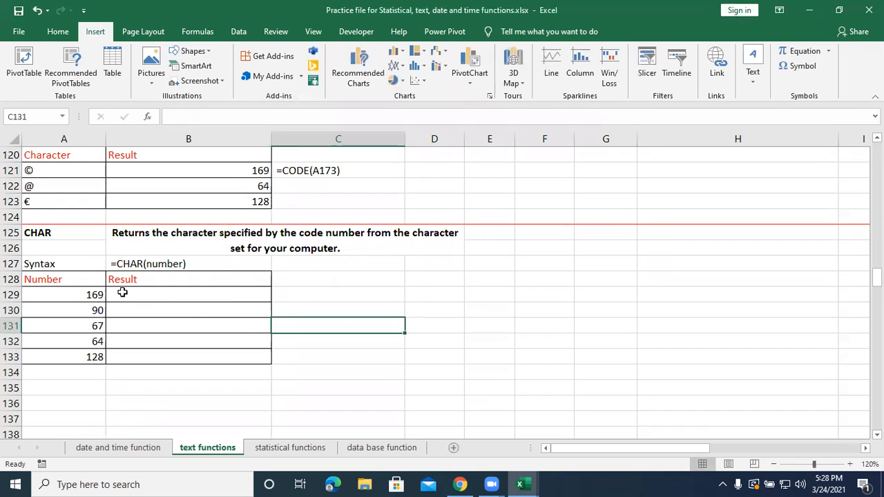
left_click(146, 291)
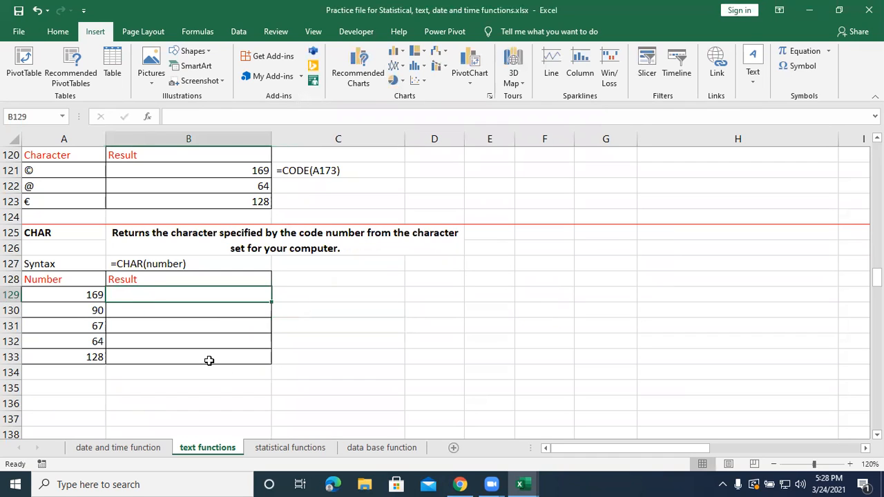
type("=char(")
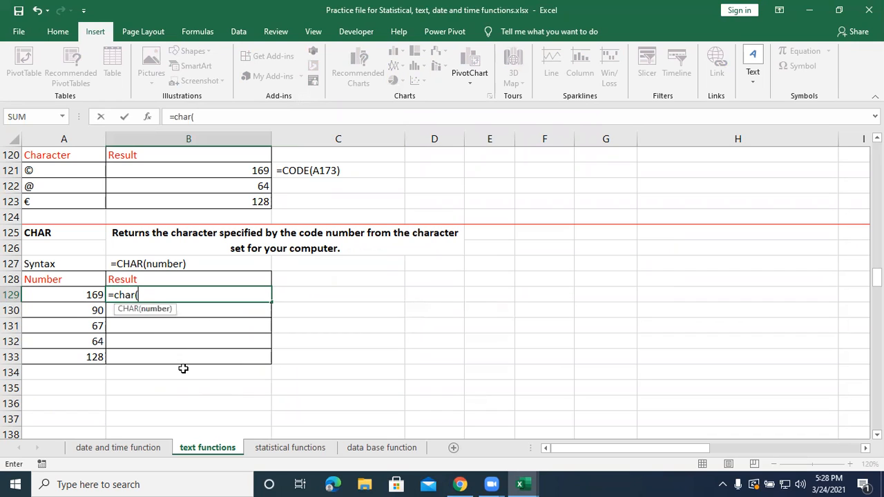
left_click(95, 293)
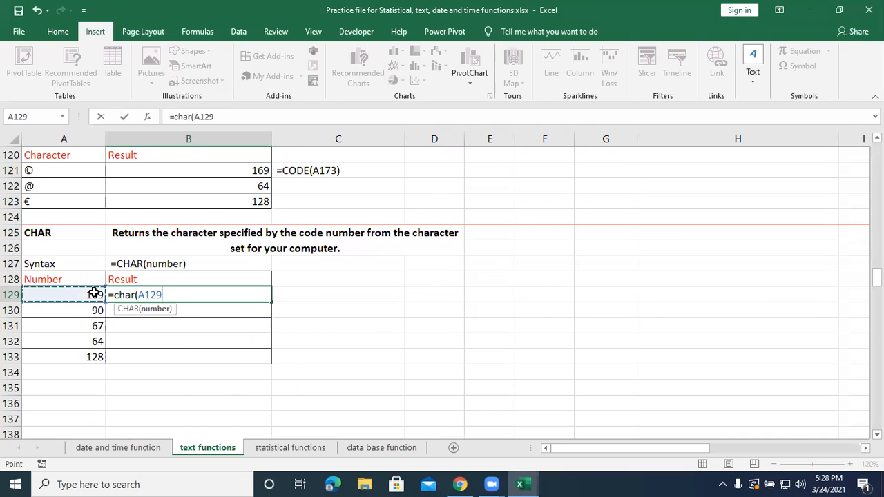
type(")")
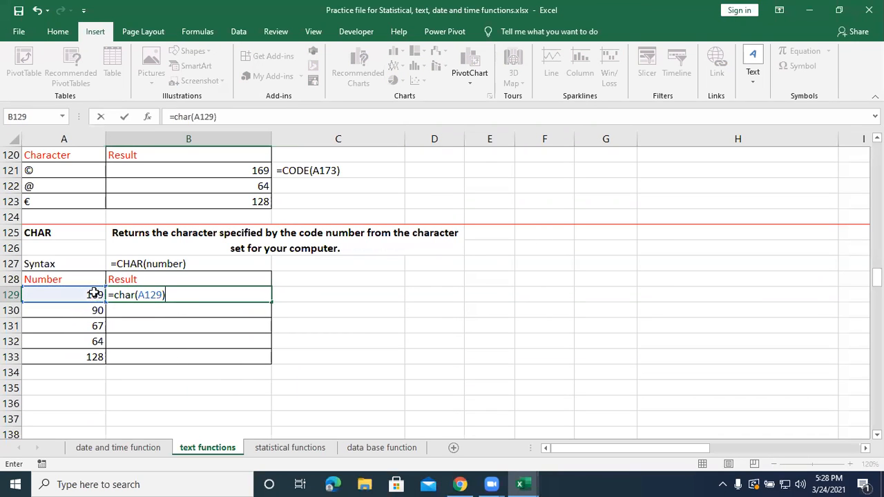
key("Return")
Fill the CHAR formula from B129 down to B133 and check the characters for codes 90 and 67.
left_click(119, 296)
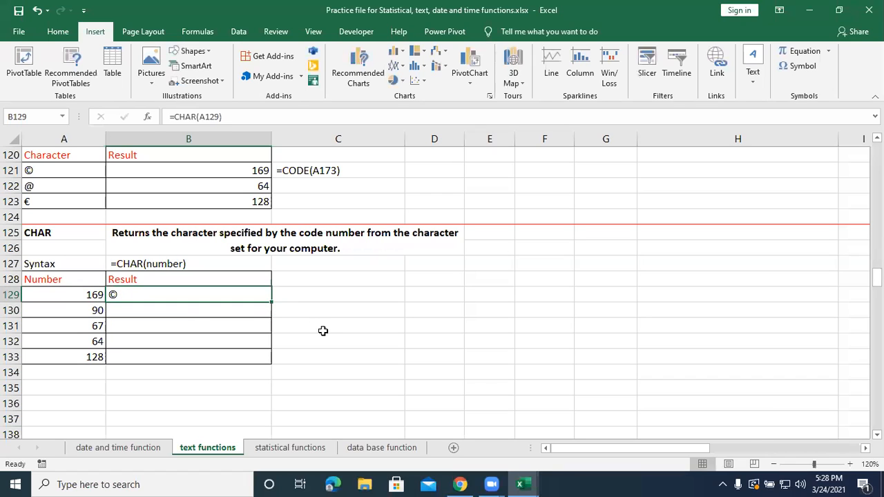
left_click_drag(272, 302, 274, 359)
left_click(81, 310)
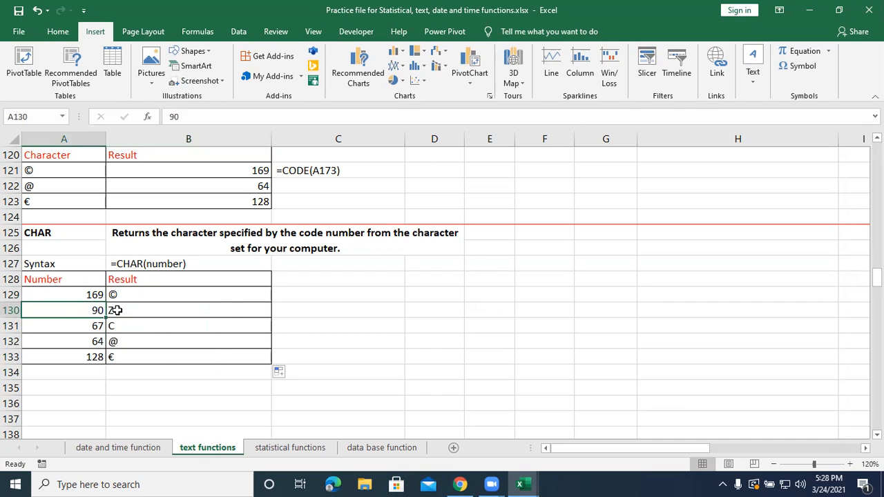
left_click(117, 310)
left_click(99, 326)
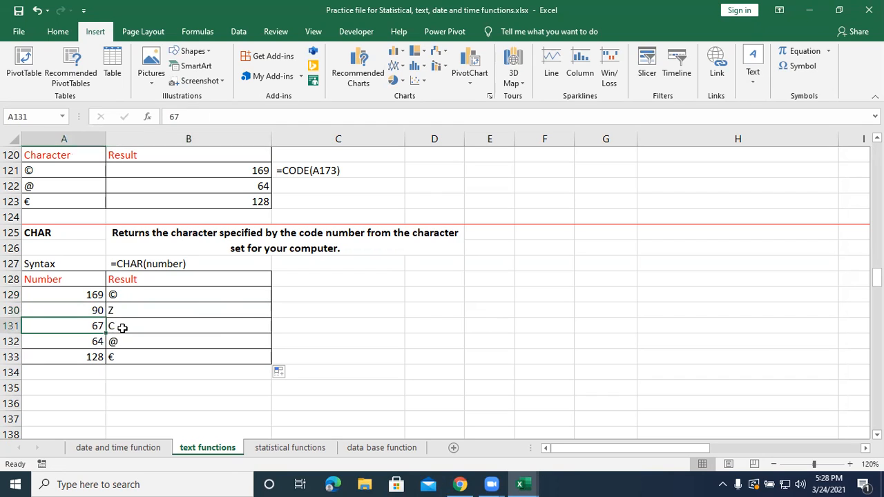
left_click(122, 327)
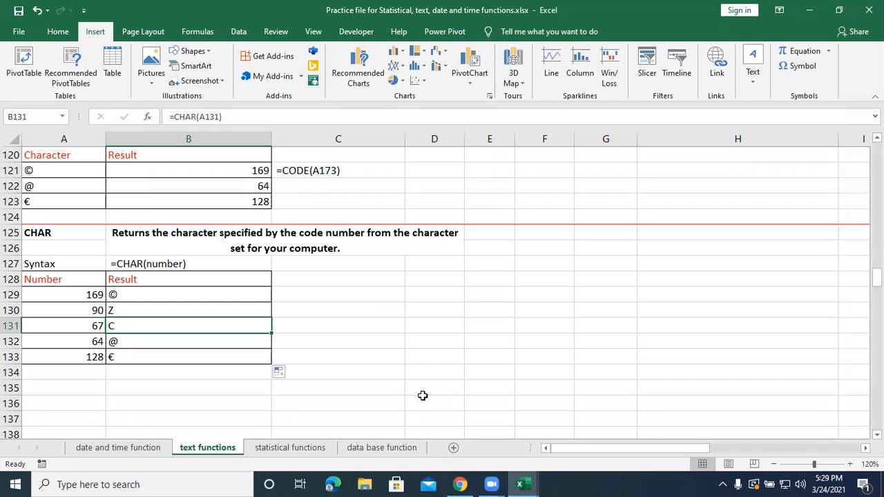
Go to the statistical functions sheet and review the COUNT, COUNTA, COUNTBLANK and COUNTIF notes and the student marks table.
left_click(310, 456)
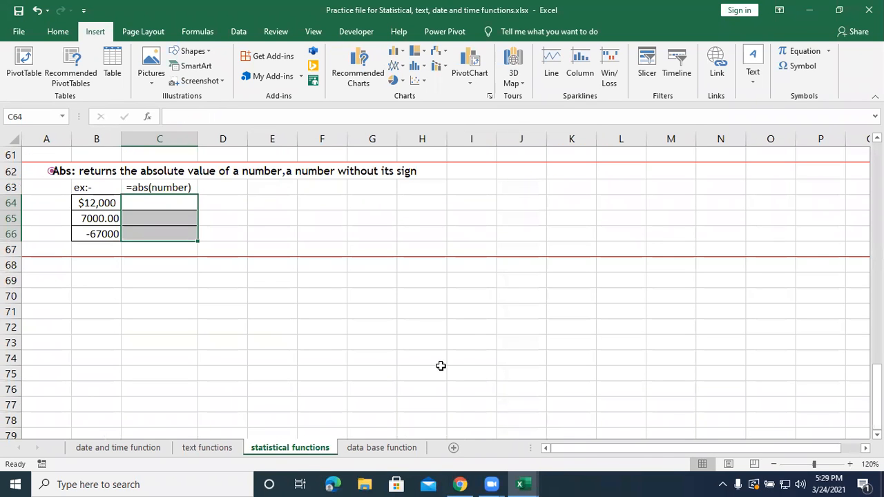
scroll(440, 366, "up", 20)
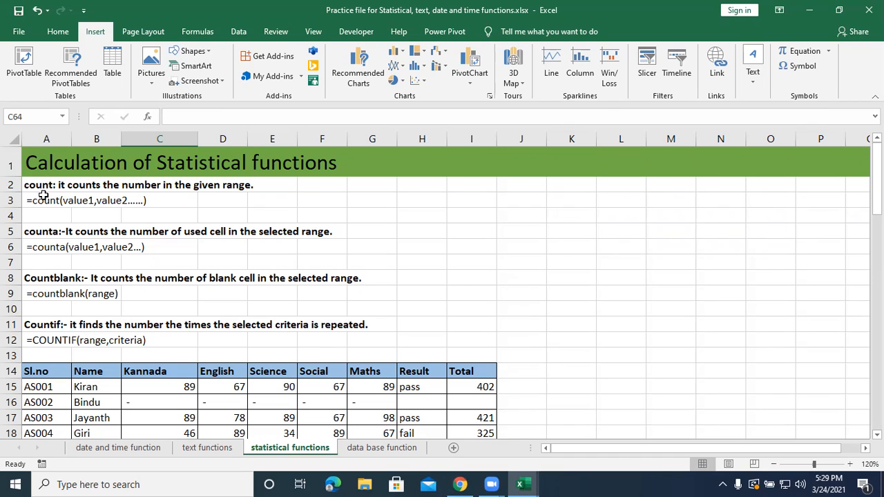
left_click(52, 237)
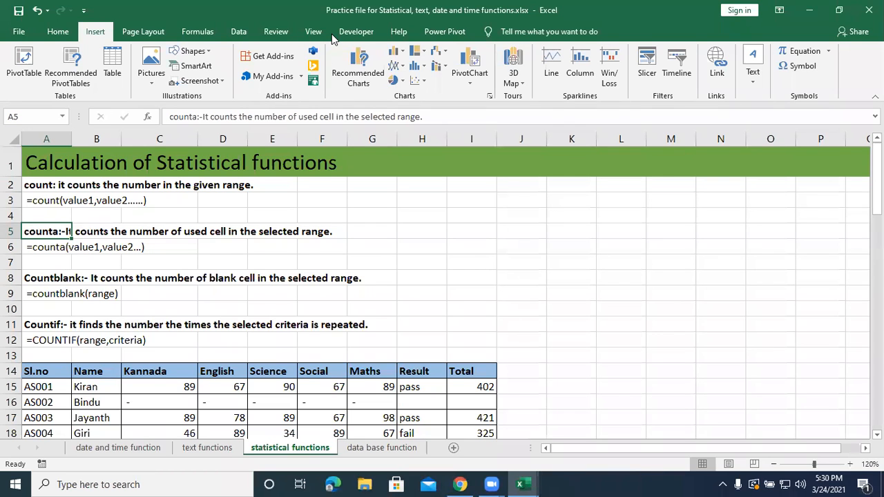
left_click(306, 33)
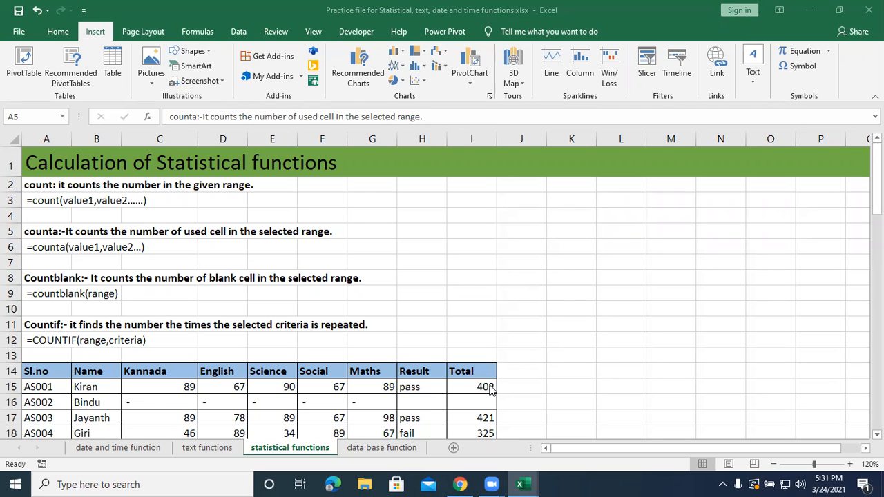
scroll(491, 391, "down", 1)
scroll(490, 390, "down", 1)
scroll(435, 360, "down", 1)
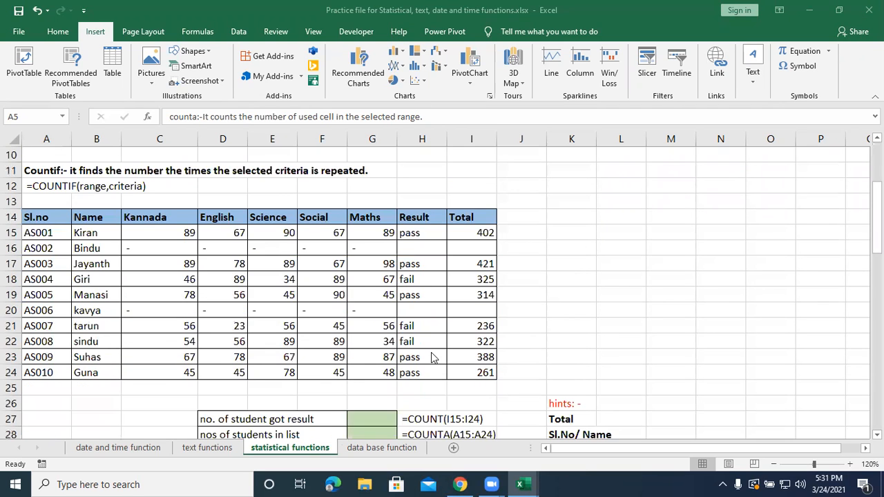
scroll(434, 357, "down", 1)
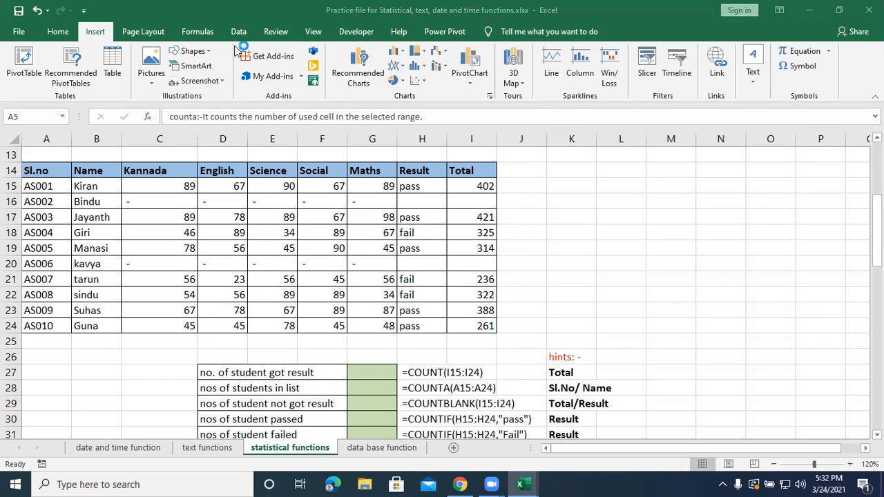
Enter =COUNT(I15:I24) in G27 to count the students who got a result.
left_click(366, 369)
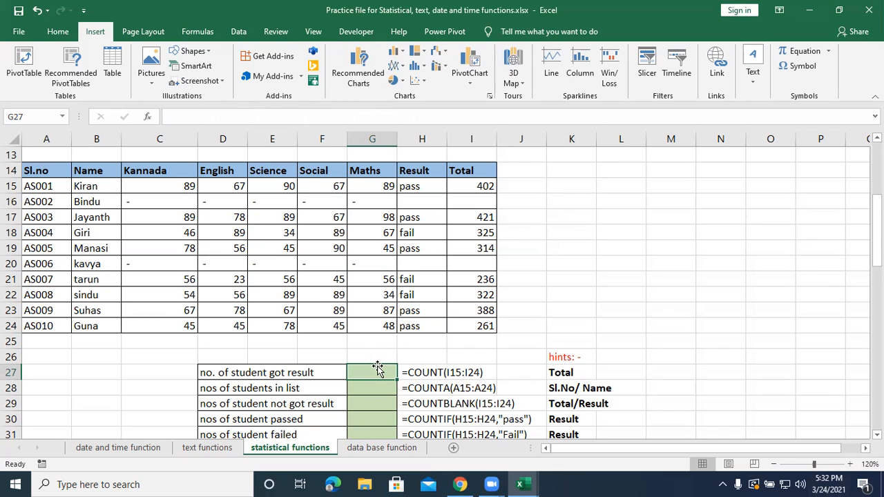
type("=")
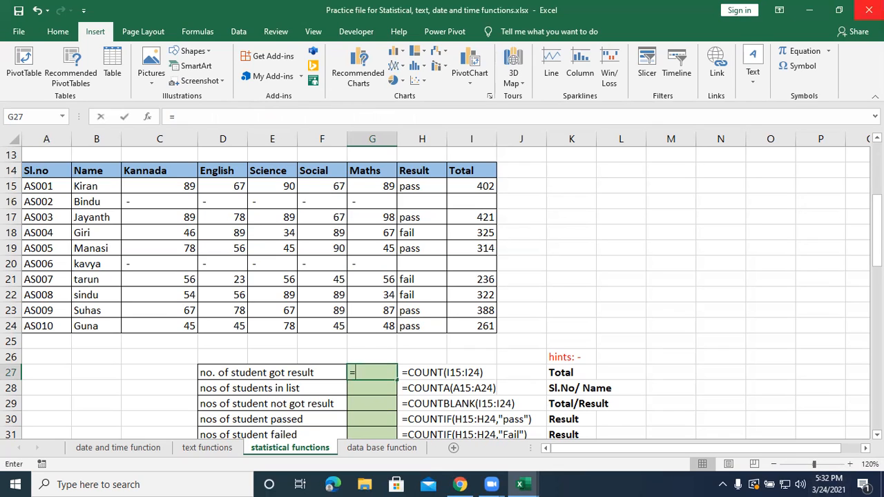
type("count(")
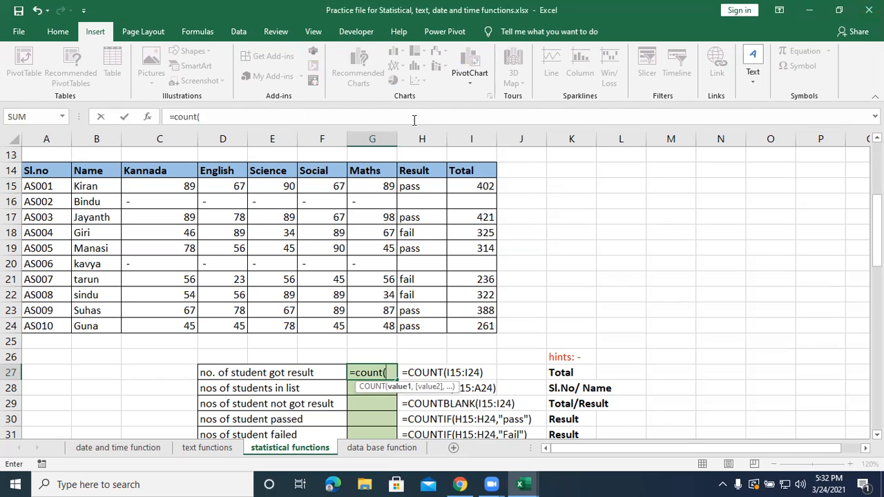
left_click_drag(468, 176, 477, 329)
type(")")
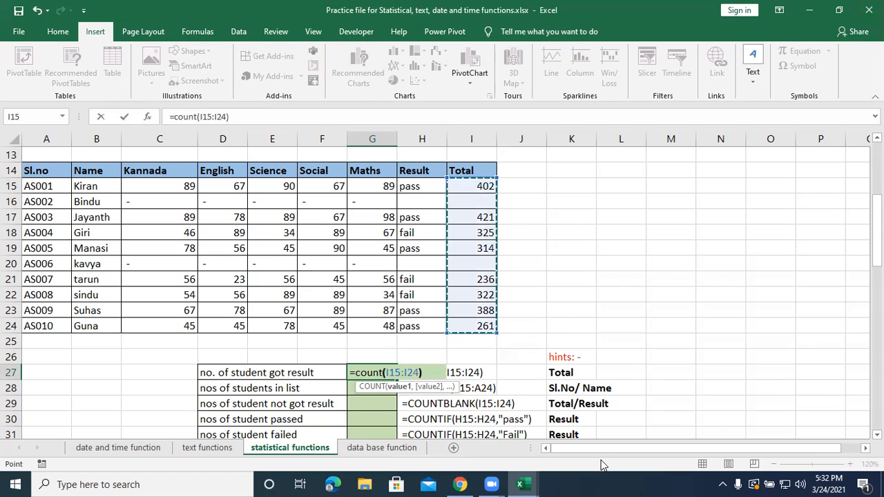
key("Return")
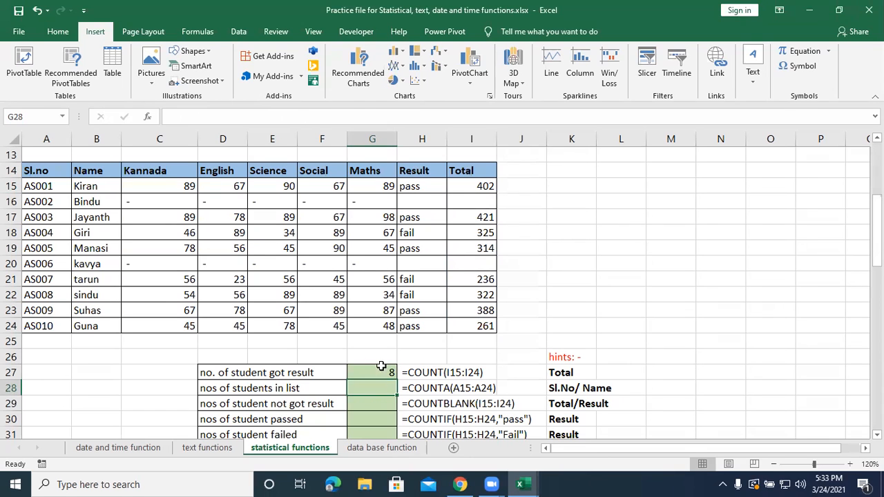
Enter =COUNTA(B15:B24) in G28 to count the students in the list.
type("=cou")
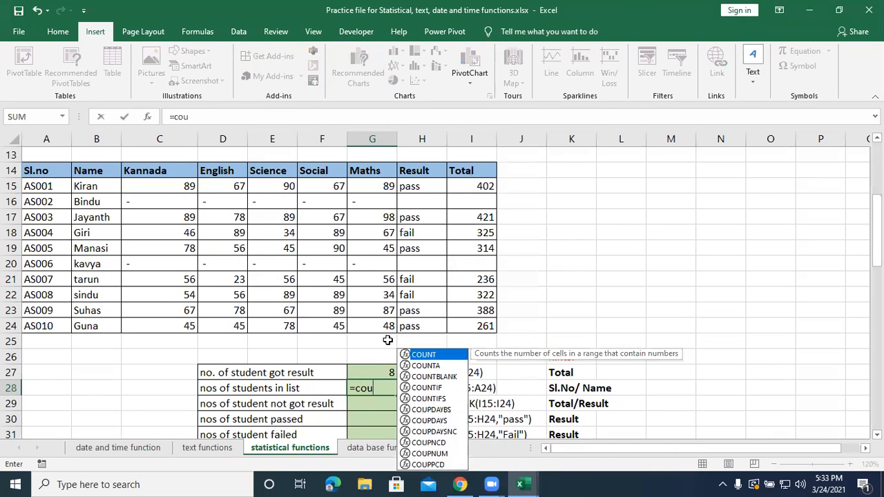
type("nta(")
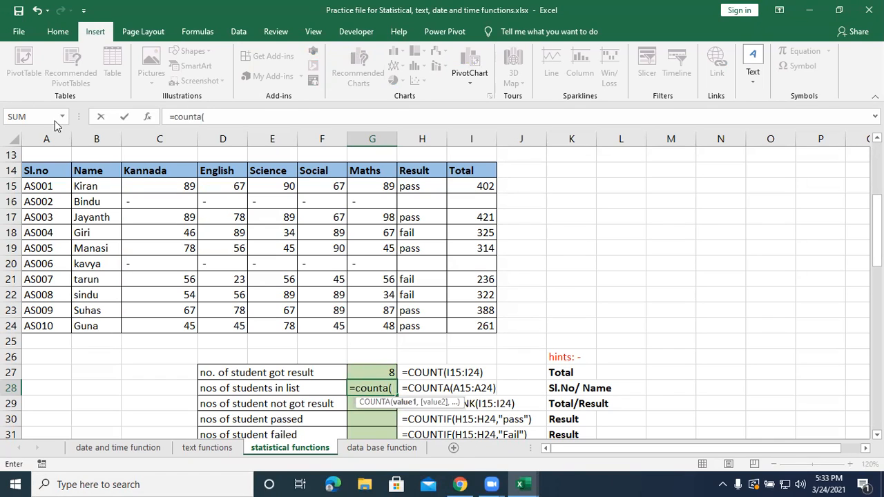
left_click_drag(101, 186, 101, 325)
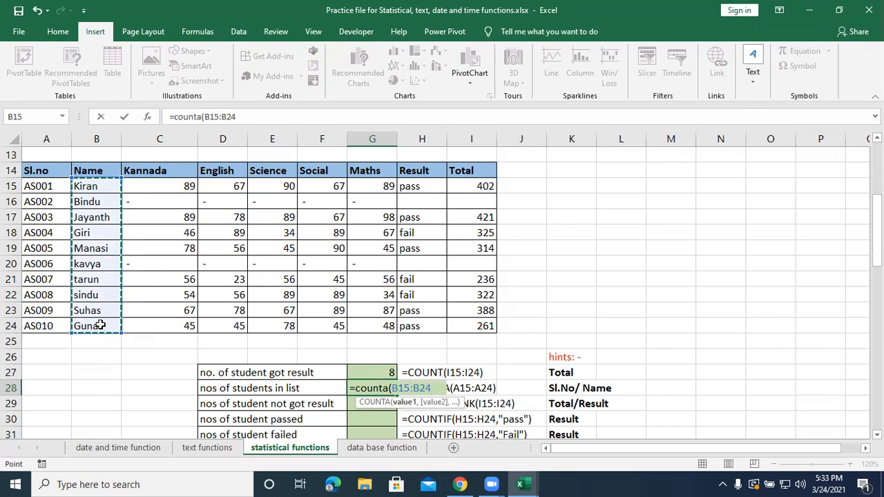
type(")")
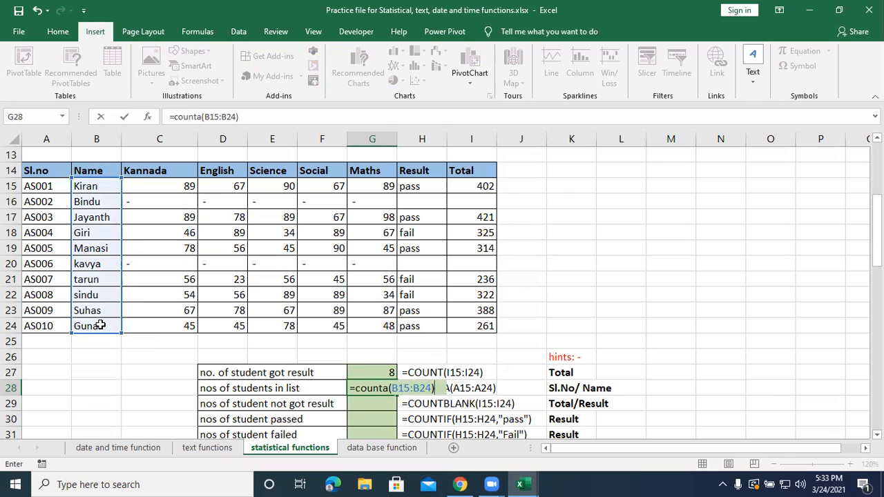
key("Return")
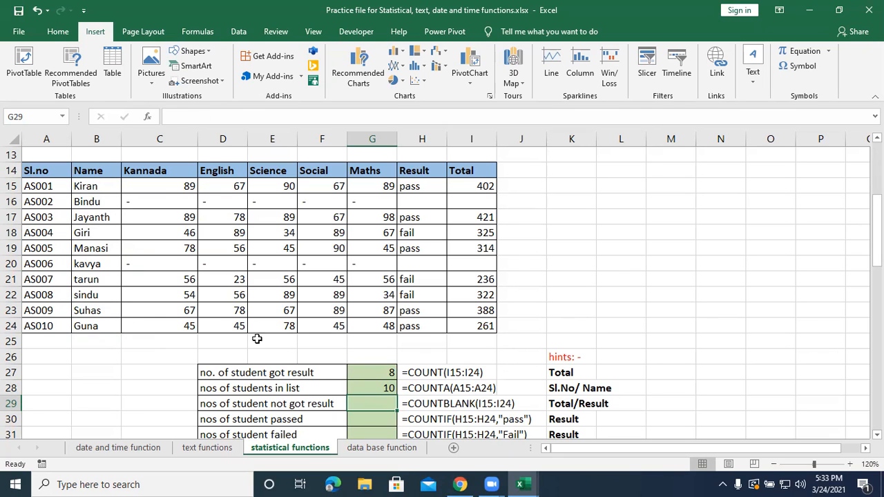
left_click(367, 385)
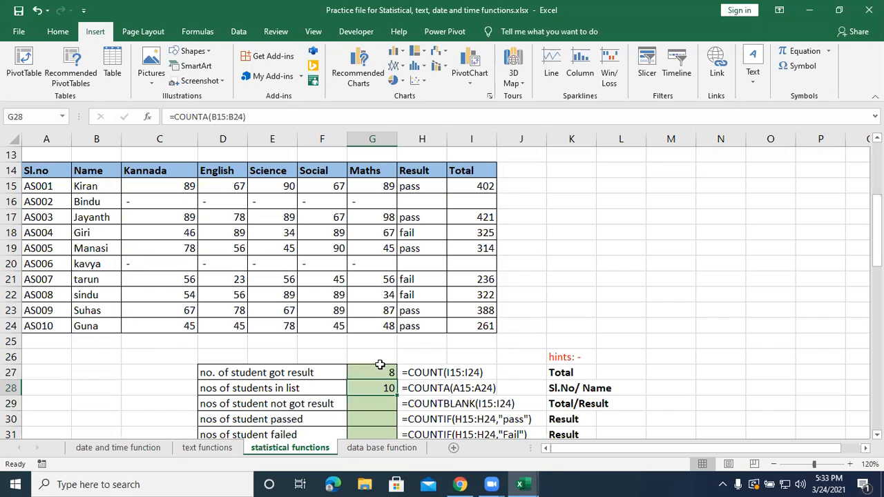
Enter =COUNTBLANK(I15:I24) in G29 to count the students who did not get a result.
left_click(364, 404)
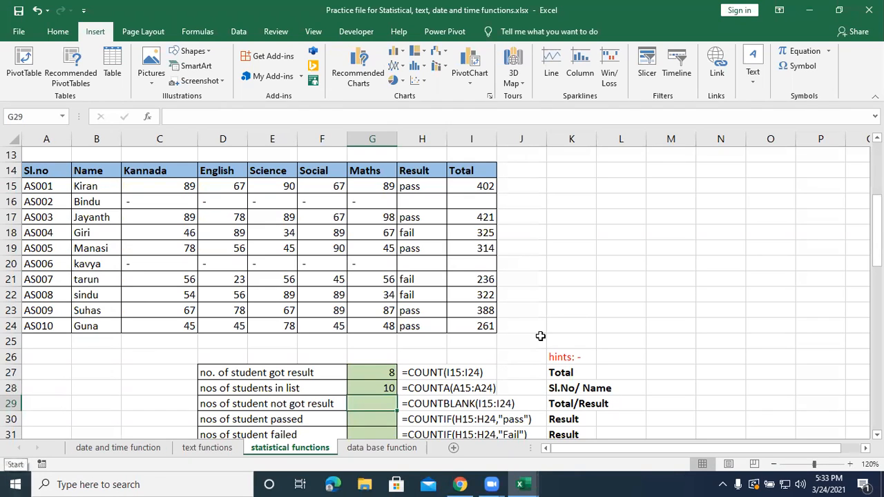
type("=")
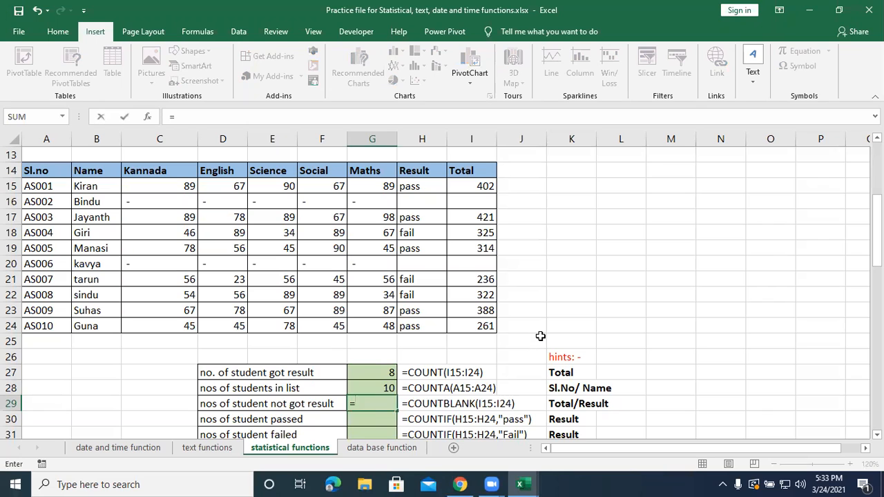
type("coun")
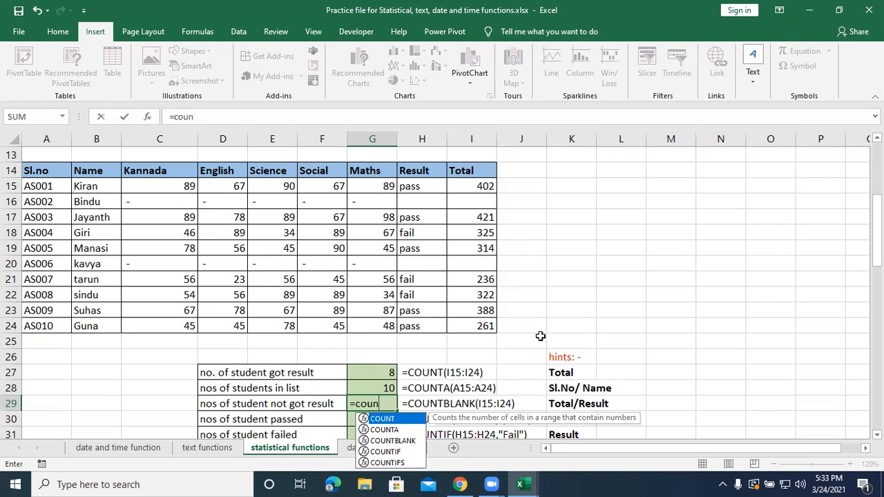
type("tbla")
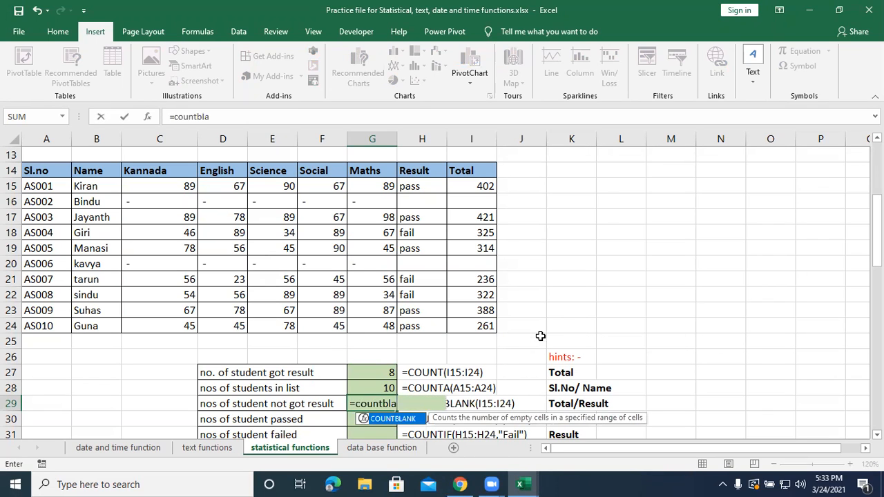
type("nk(")
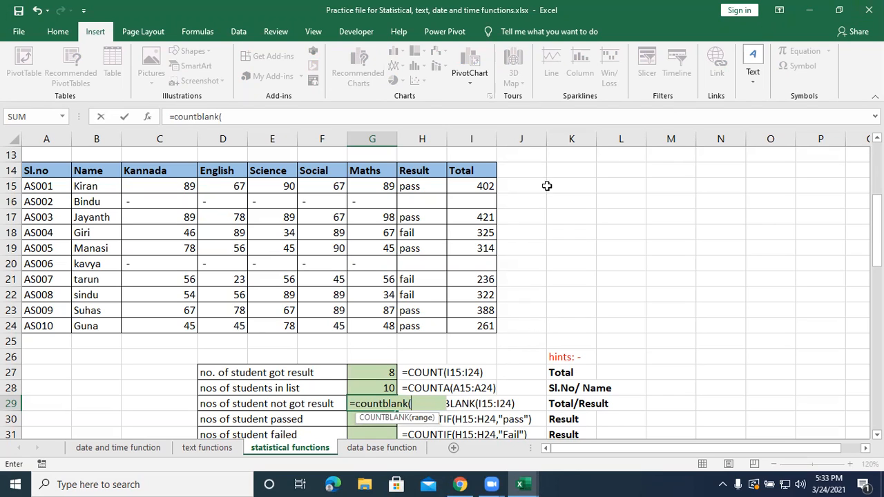
left_click(477, 183)
left_click_drag(476, 184, 493, 328)
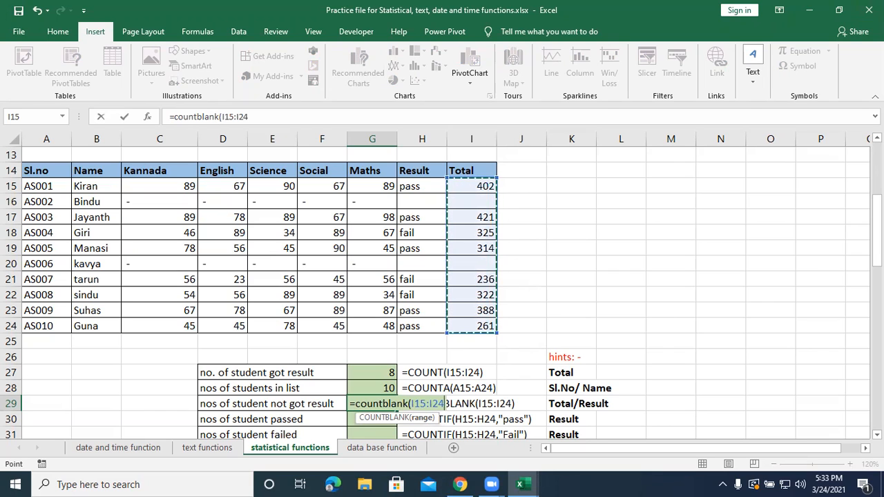
type(")")
key("Return")
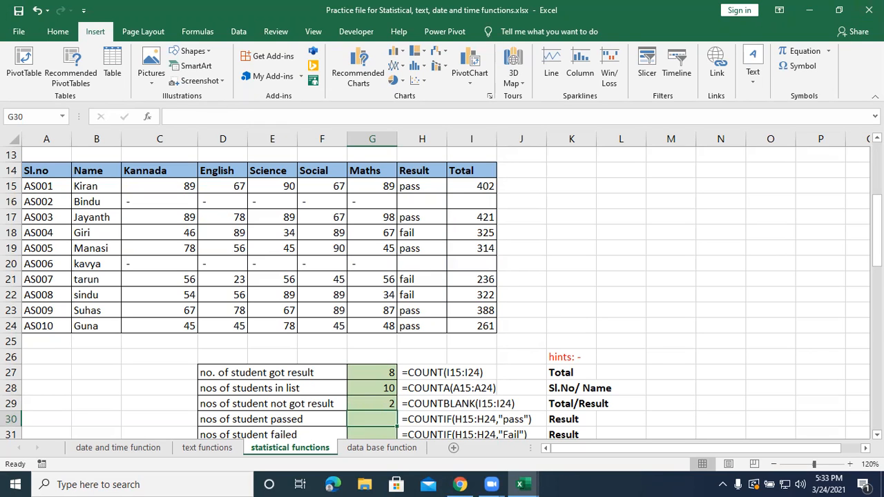
Enter =COUNTIF(H15:H24,"pass") in G30 to count the students who passed.
scroll(405, 307, "down", 2)
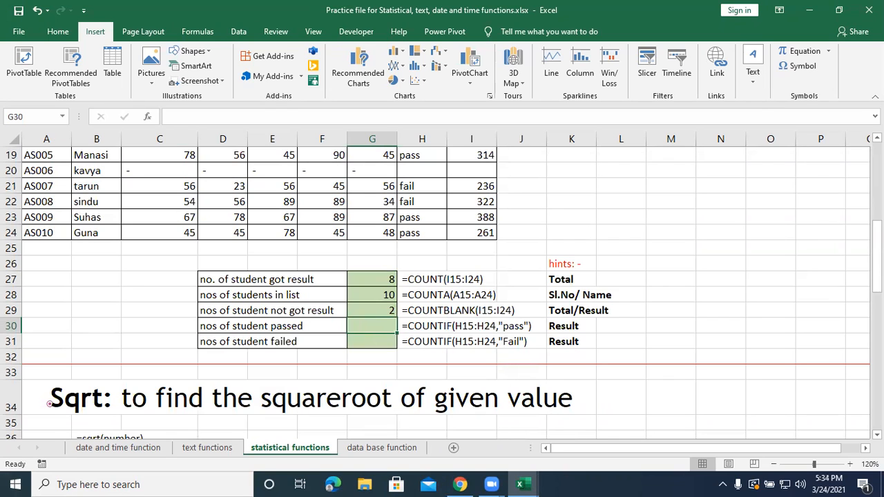
type("=cou")
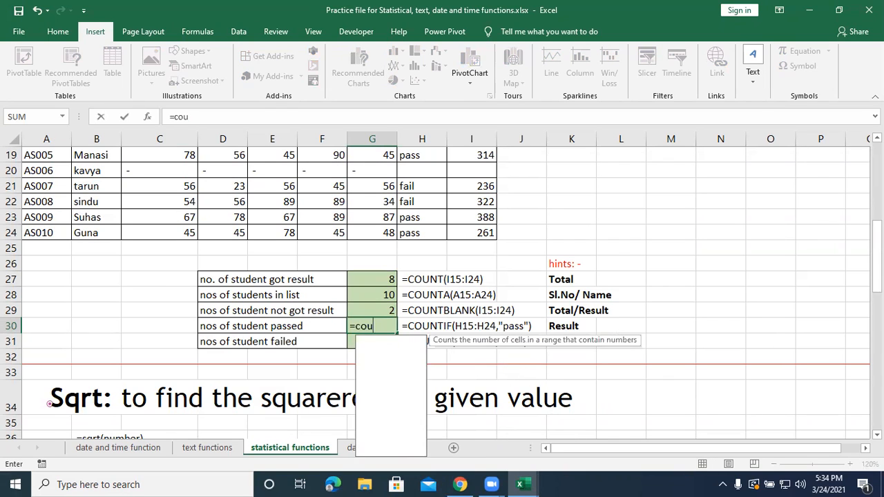
type("nts")
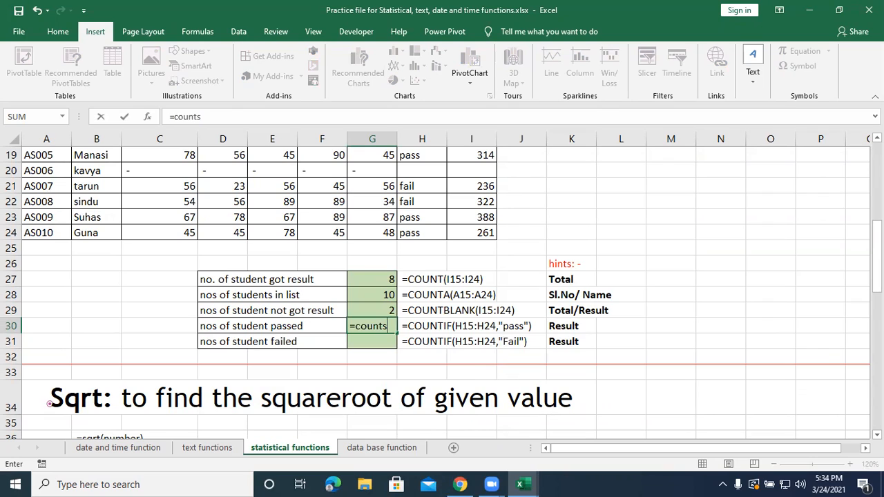
key("BackSpace")
type("if(")
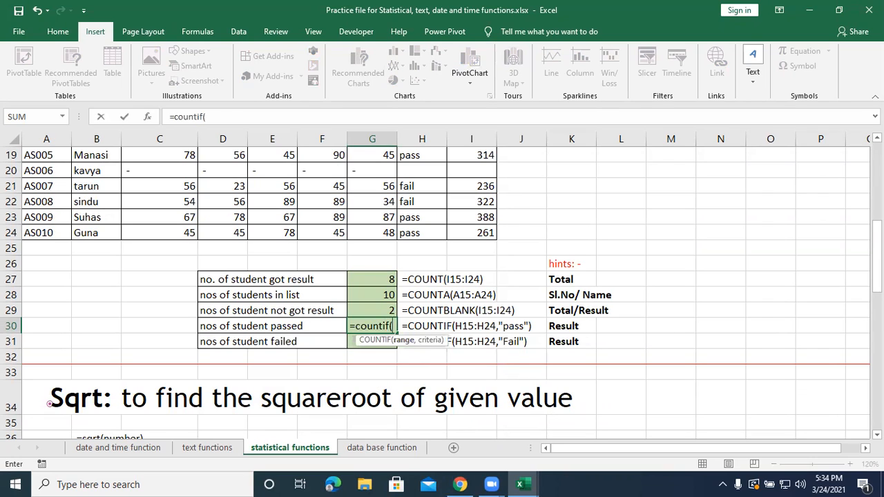
scroll(511, 295, "up", 2)
left_click_drag(413, 187, 424, 316)
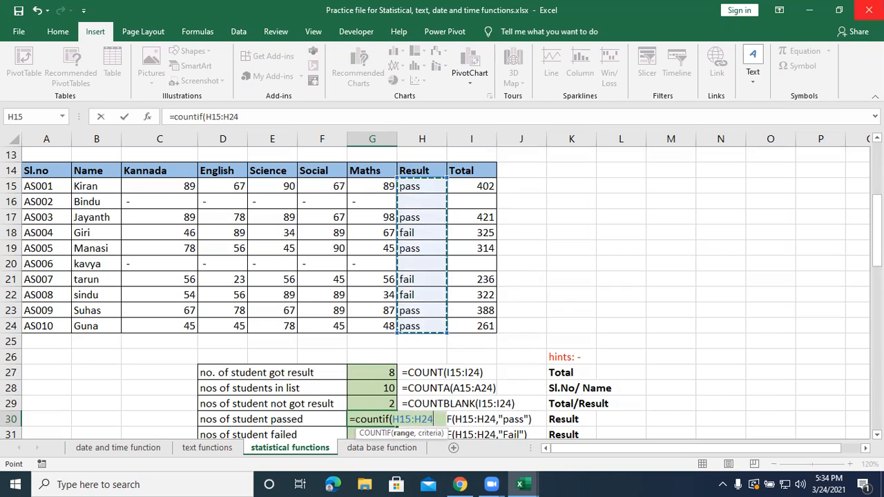
type(",\"")
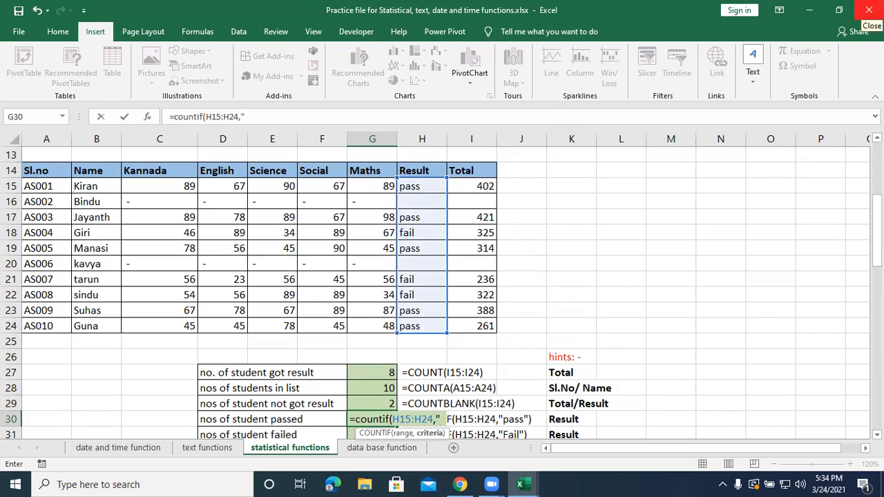
type("pass")
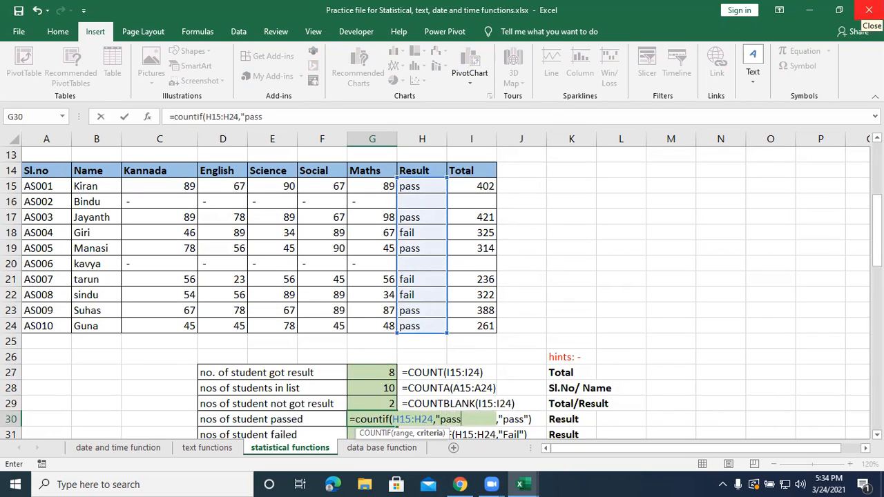
type("\")")
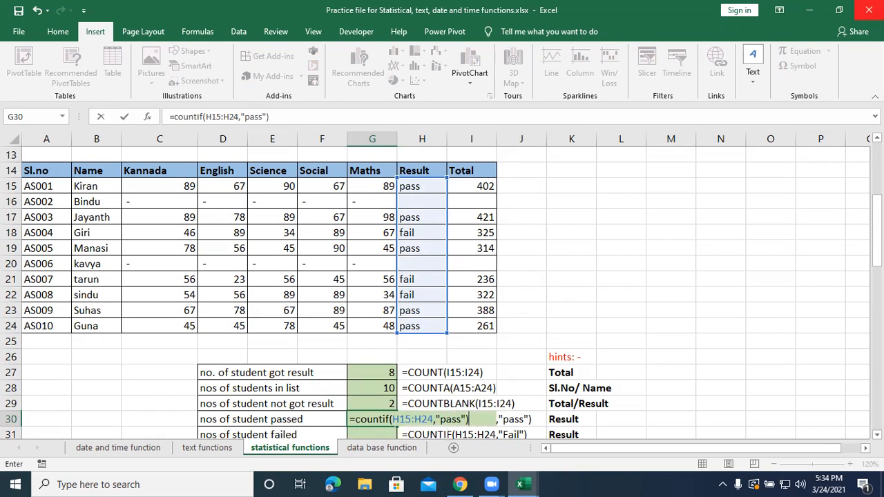
key("Return")
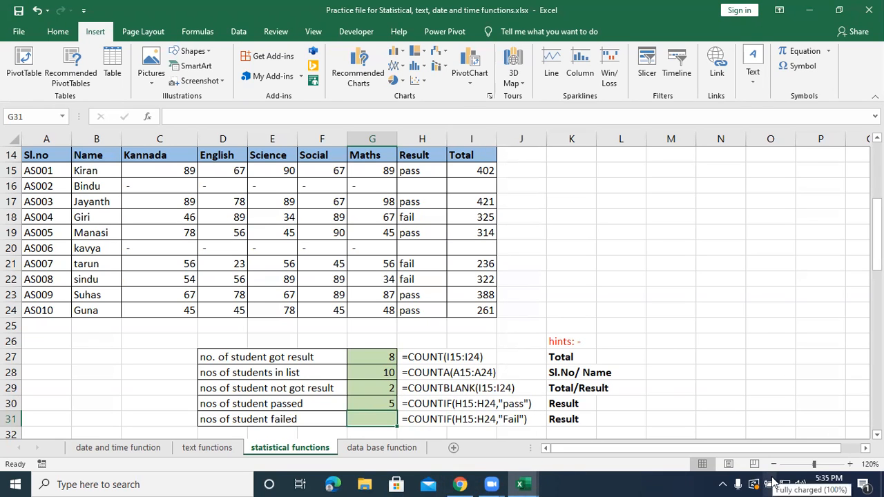
Enter =COUNTIF(H15:H24,"fail") in G31 to count the students who failed.
type("=count")
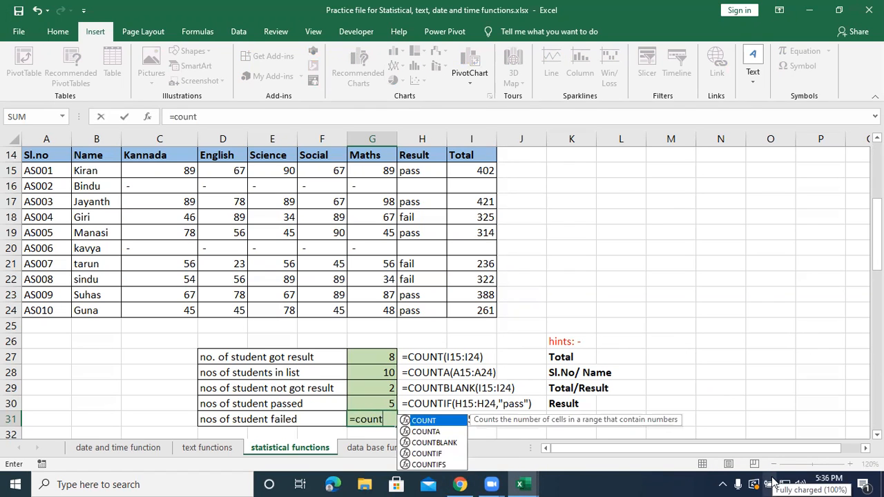
type("if(")
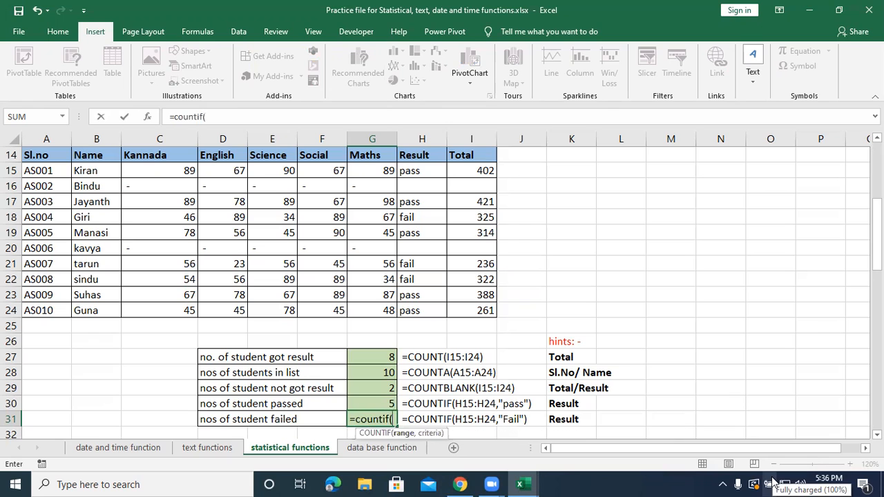
left_click_drag(414, 170, 416, 309)
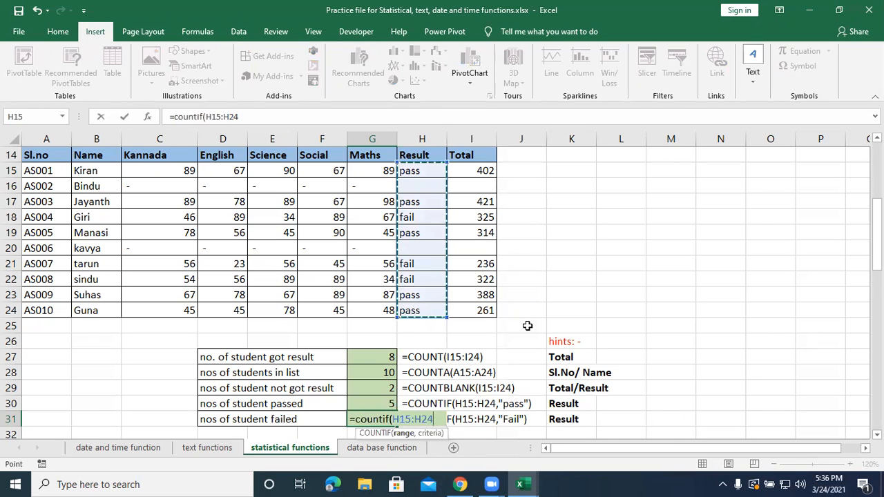
type(",\"fai")
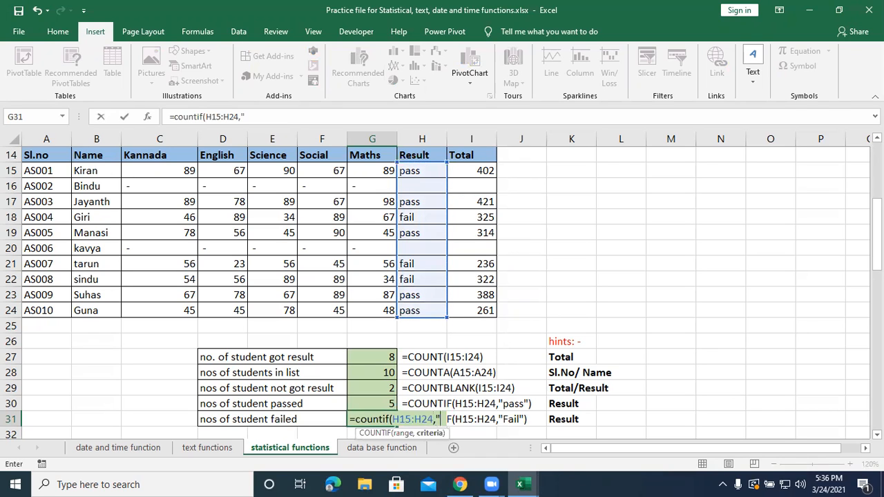
type("l\")")
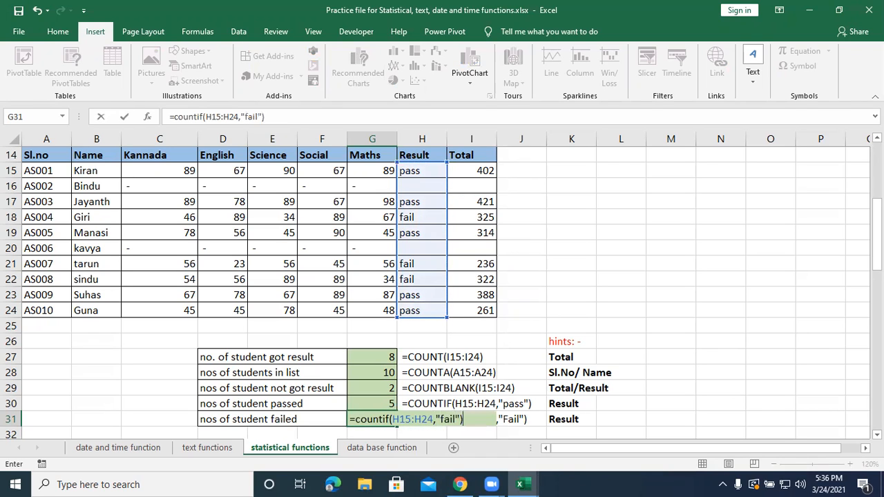
key("ctrl+Return")
key("Return")
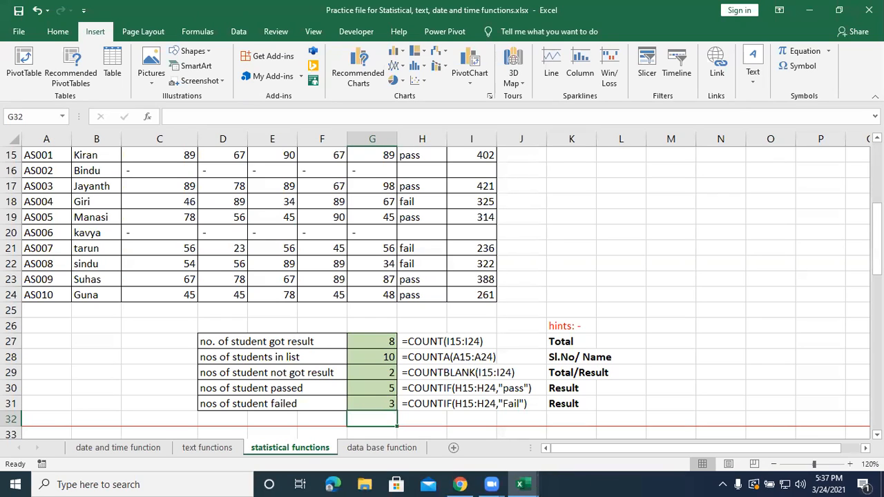
Enter =SQRT(B38) in C38 and fill the formula down to C43 to get the square root of each listed number.
scroll(453, 301, "down", 2)
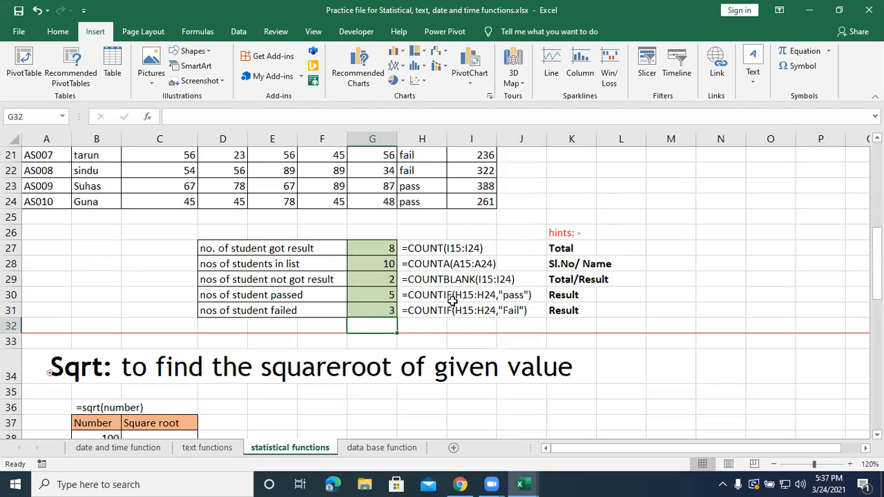
scroll(442, 311, "down", 2)
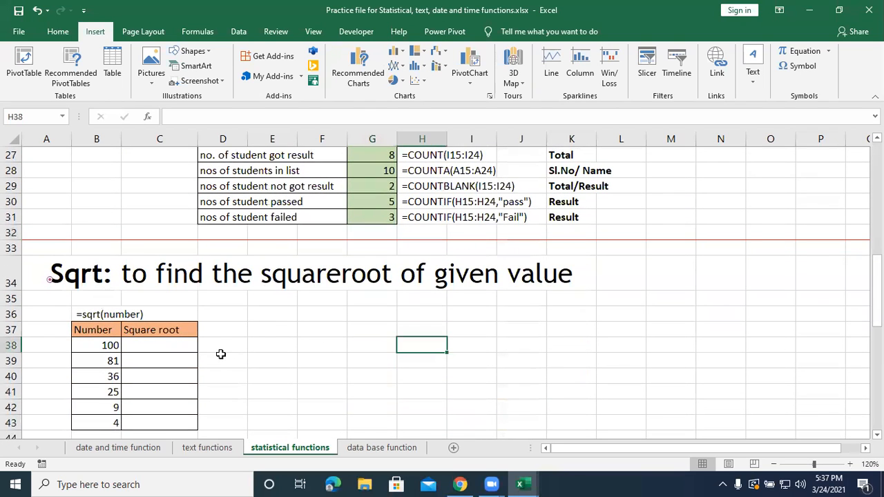
scroll(221, 354, "down", 1)
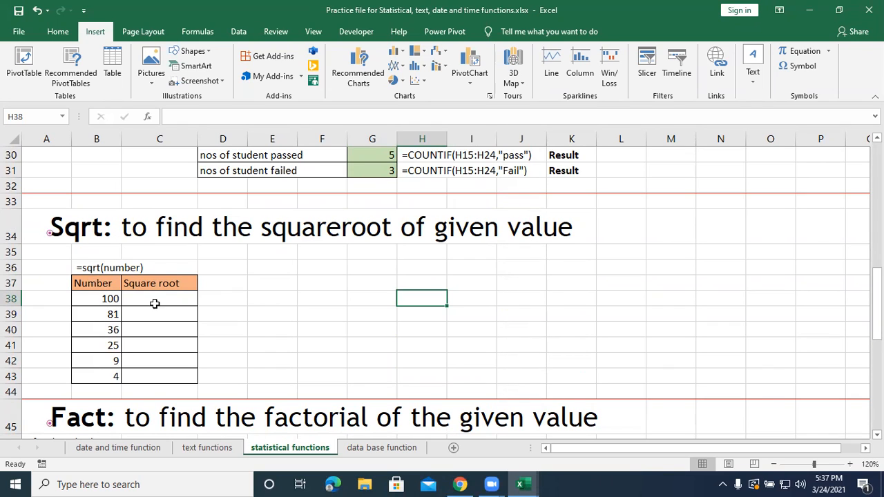
left_click(133, 297)
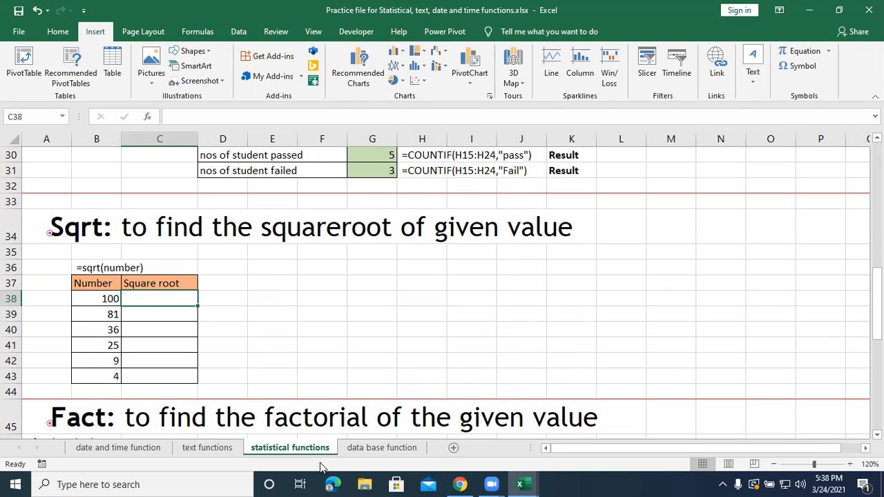
type("=s")
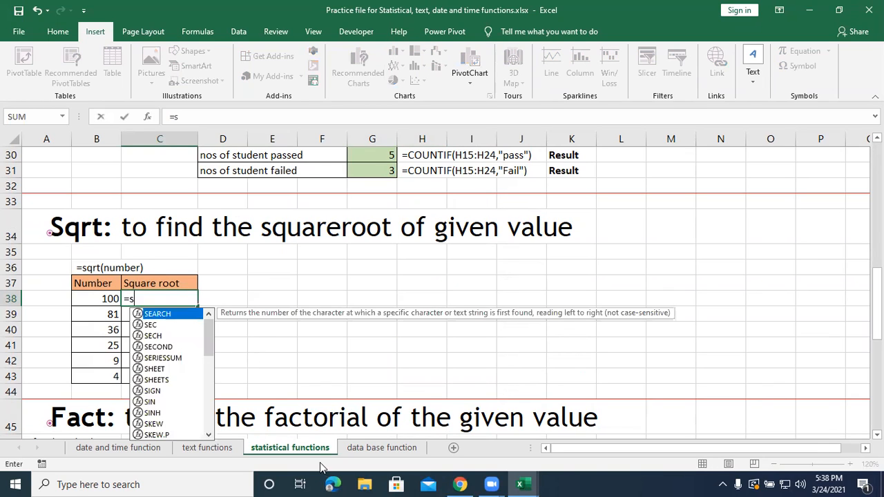
type("qrt(")
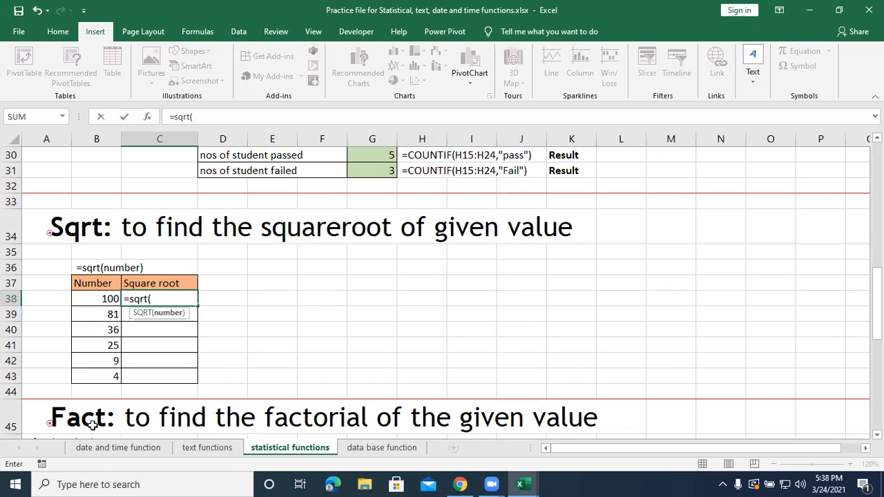
left_click(105, 298)
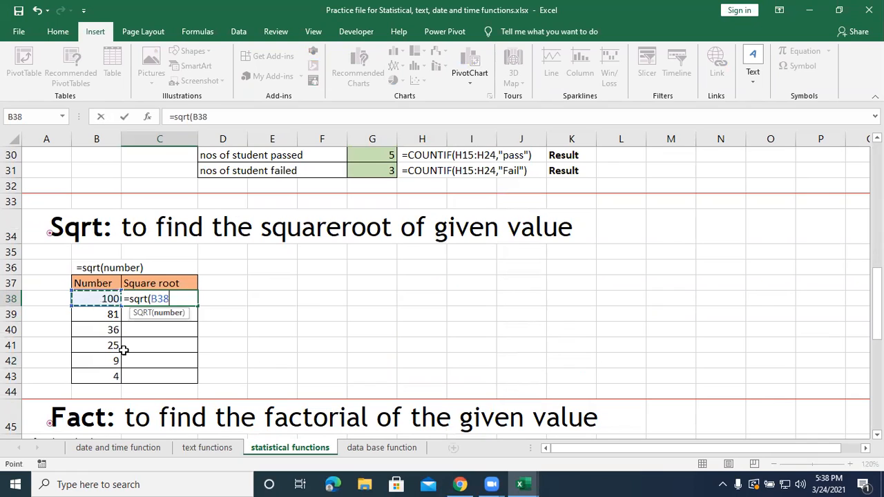
type(")")
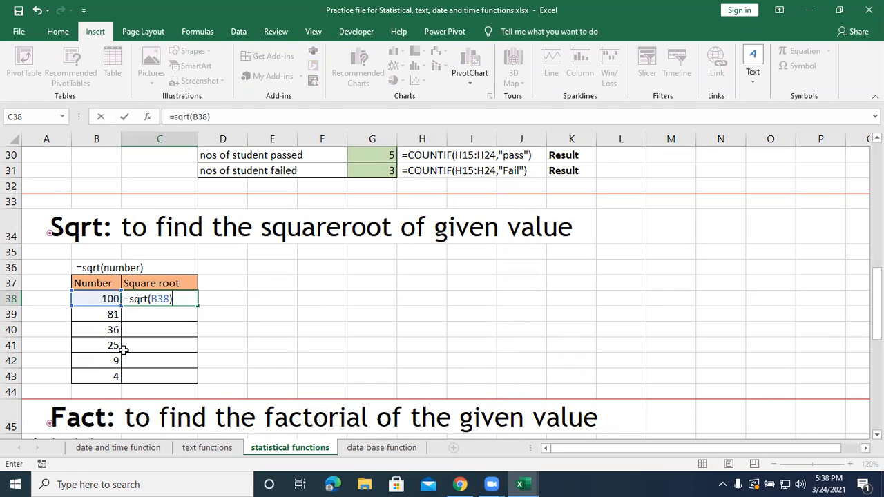
key("Return")
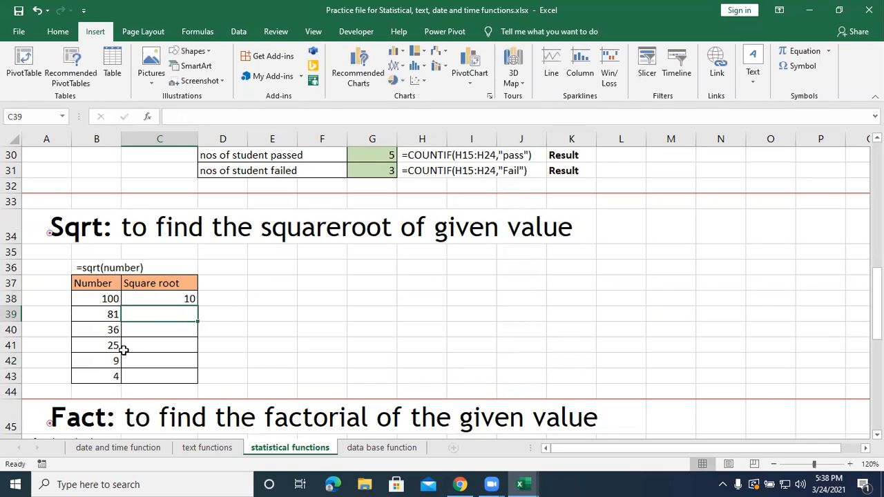
left_click(176, 300)
left_click_drag(199, 307, 200, 380)
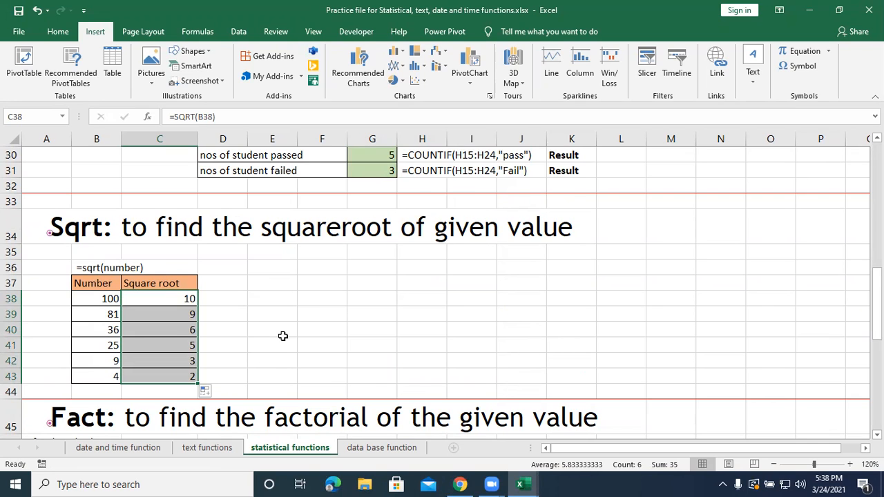
Enter =FACT(A49) in B49 and fill the formula down to B52 to get the factorial of each listed number.
scroll(282, 337, "down", 1)
scroll(282, 336, "down", 2)
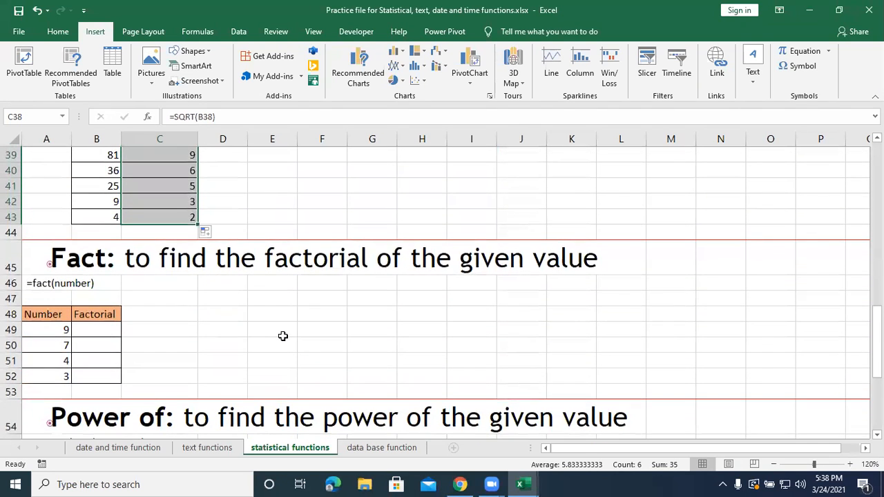
left_click(283, 336)
left_click(102, 331)
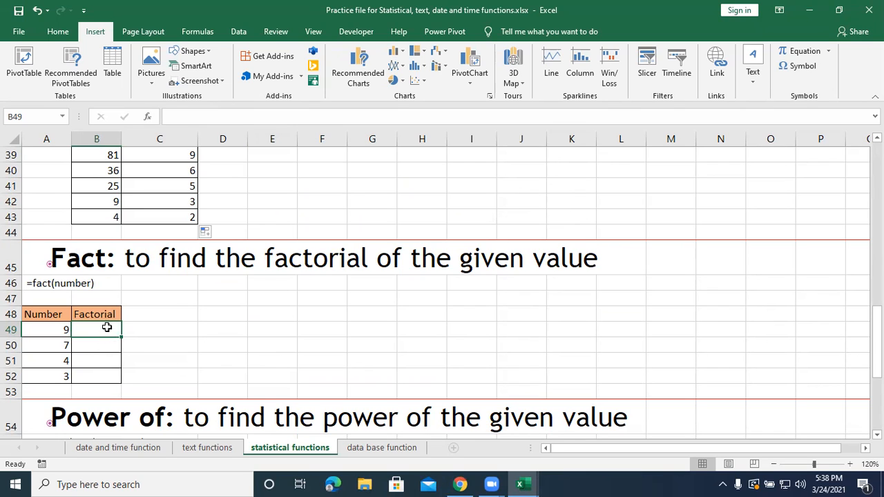
type("=")
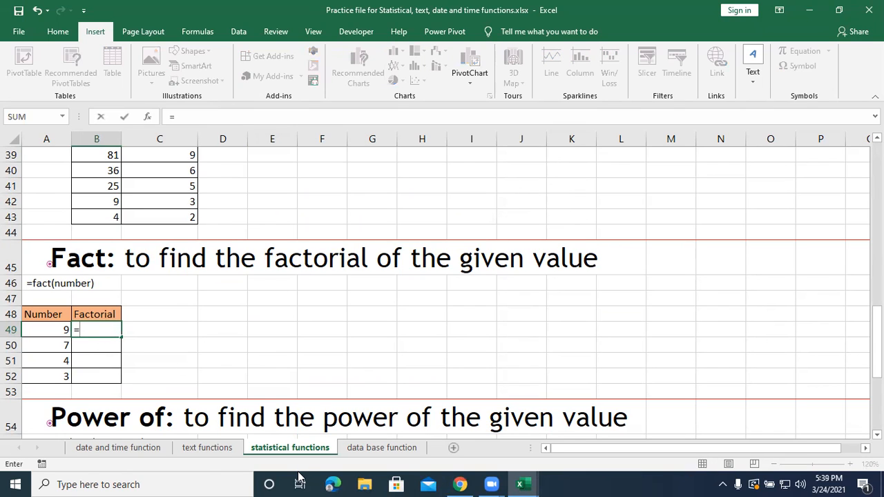
type("fact(")
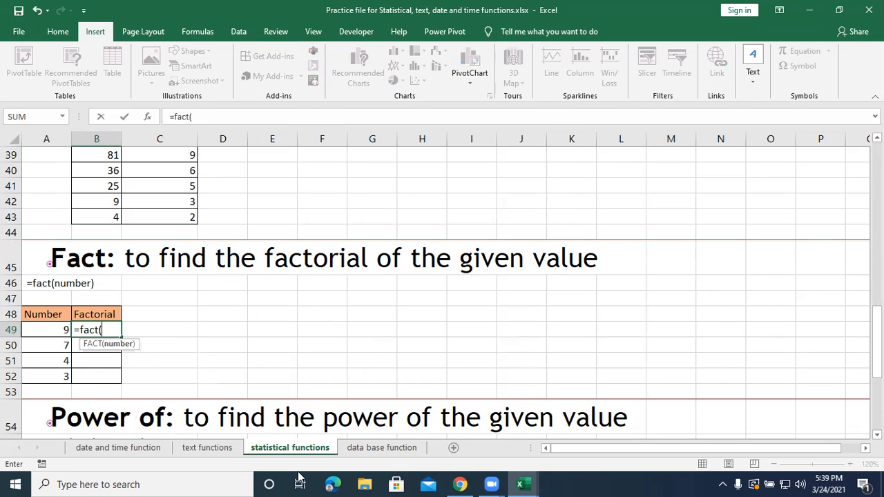
left_click(60, 331)
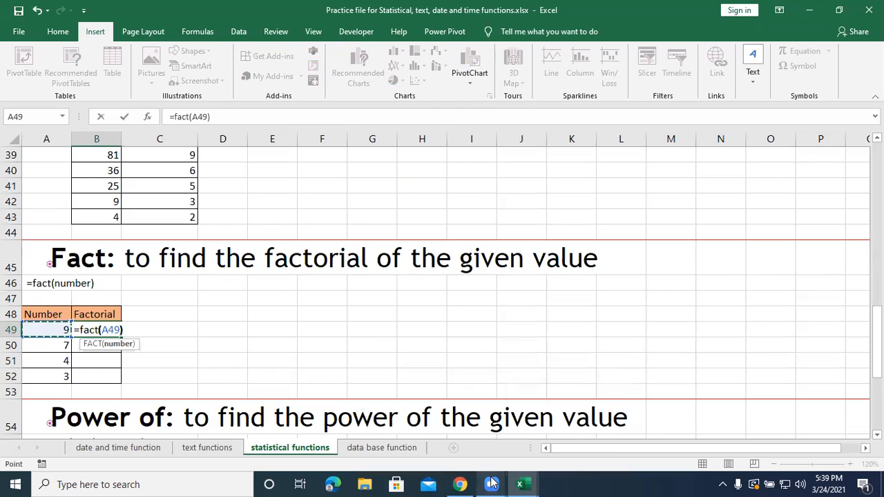
type(")")
key("Return")
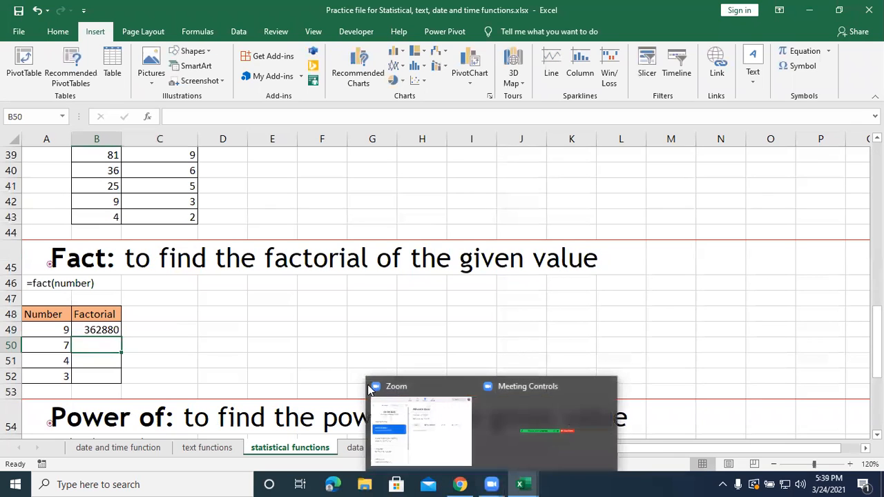
left_click(114, 331)
left_click_drag(125, 339, 124, 384)
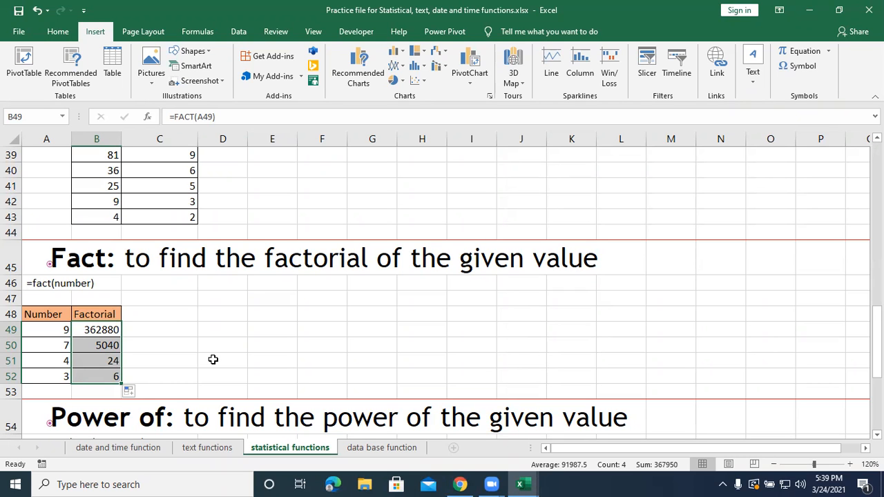
Examine the Power of exercise, highlighting the numbers in A58:A60 and the powers in B58:B60.
scroll(213, 359, "down", 1)
scroll(213, 360, "down", 1)
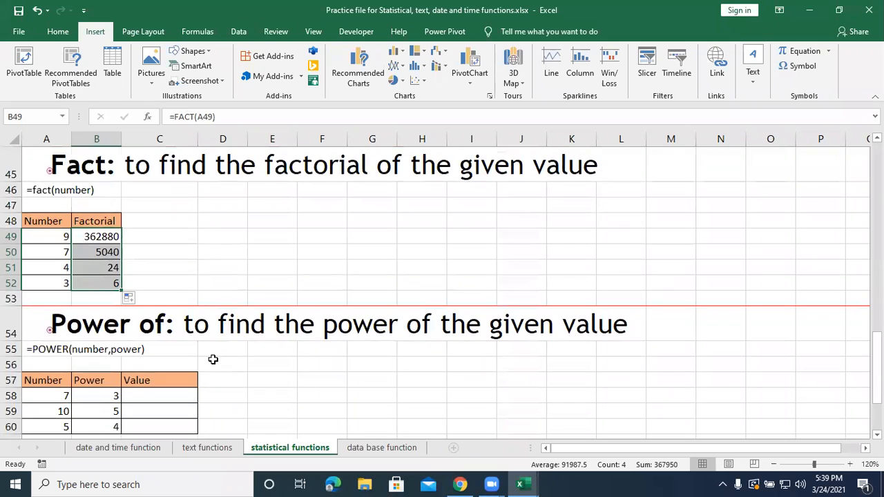
scroll(213, 359, "down", 1)
scroll(212, 359, "down", 1)
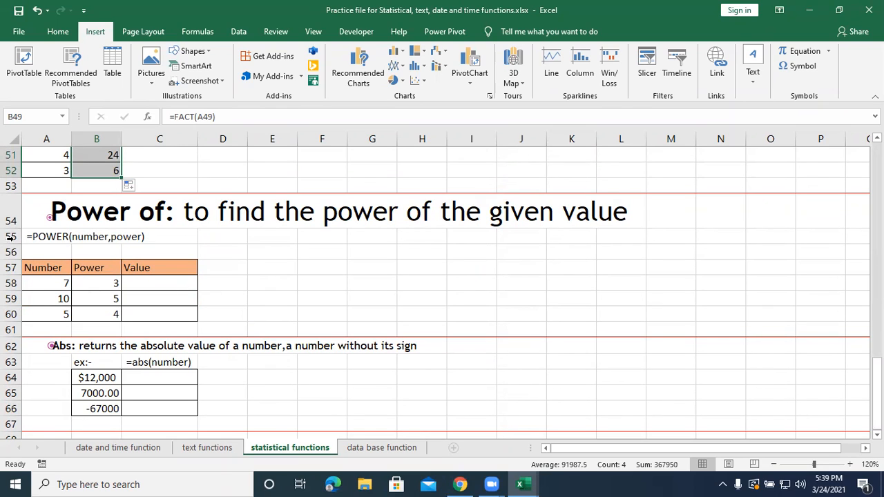
left_click(40, 277)
left_click_drag(40, 277, 50, 316)
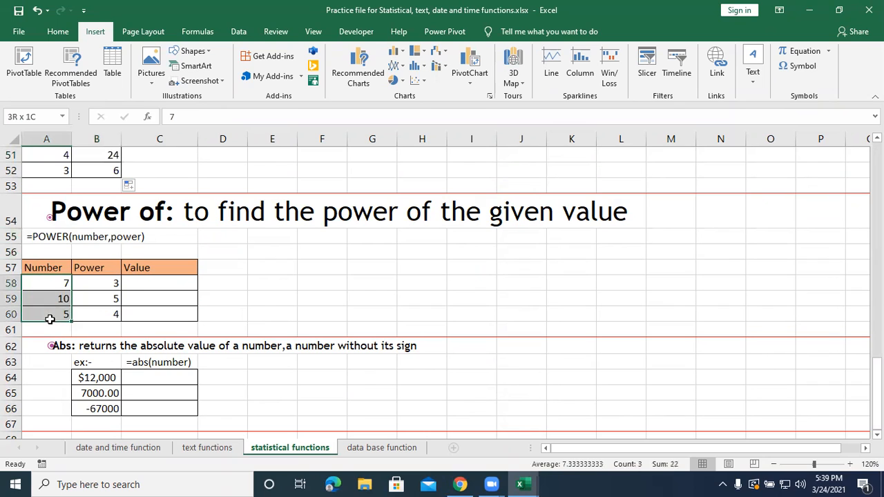
left_click_drag(88, 284, 94, 315)
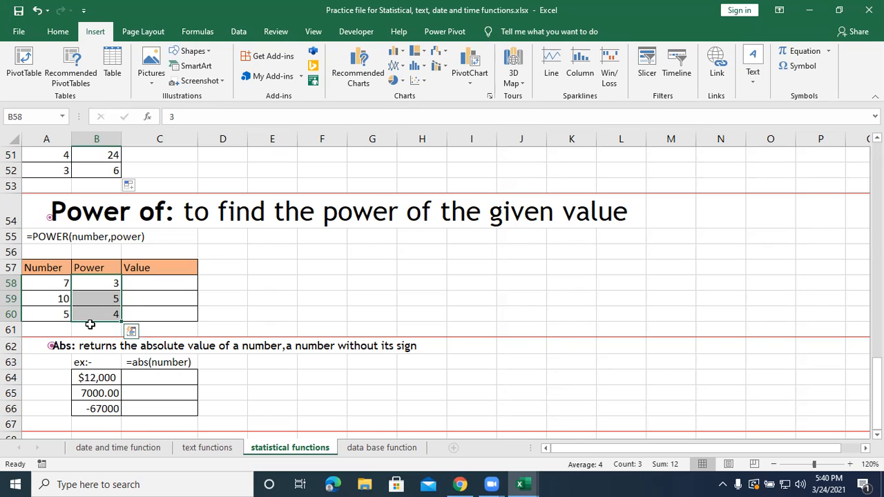
Enter =POWER(A58,B58) in C58 and fill the formula down to C60 to raise each number to its power.
left_click(159, 282)
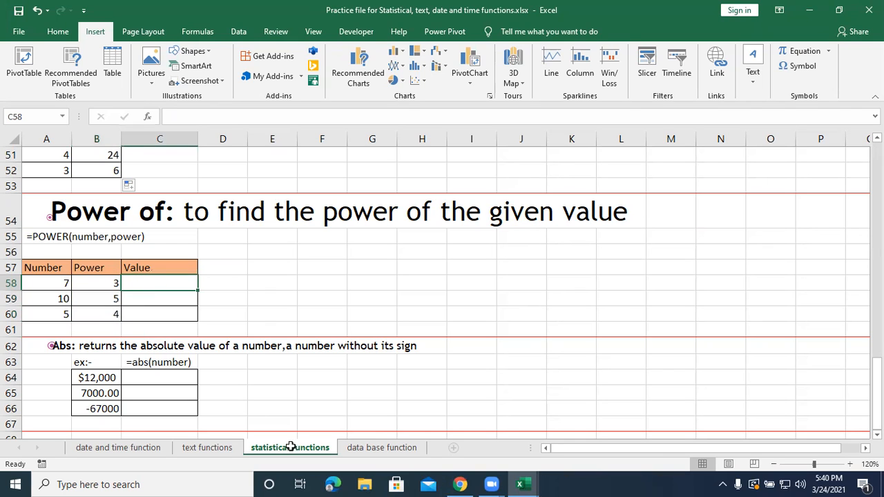
type("=")
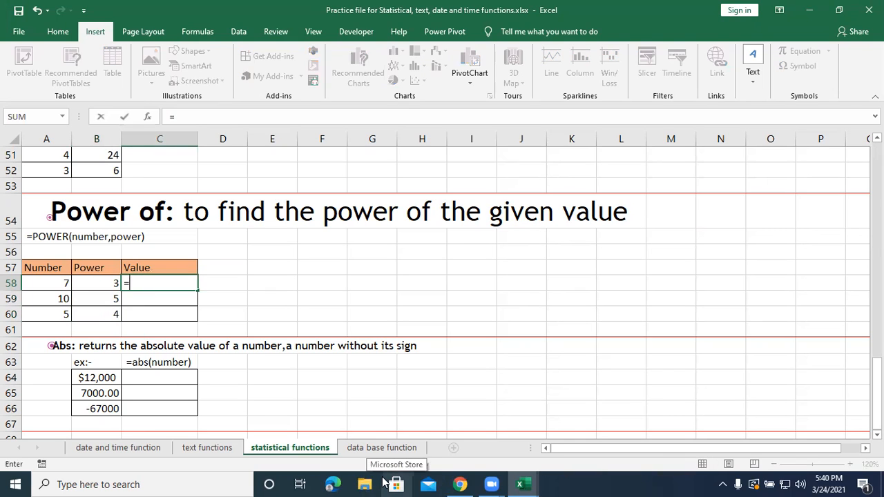
type("power(")
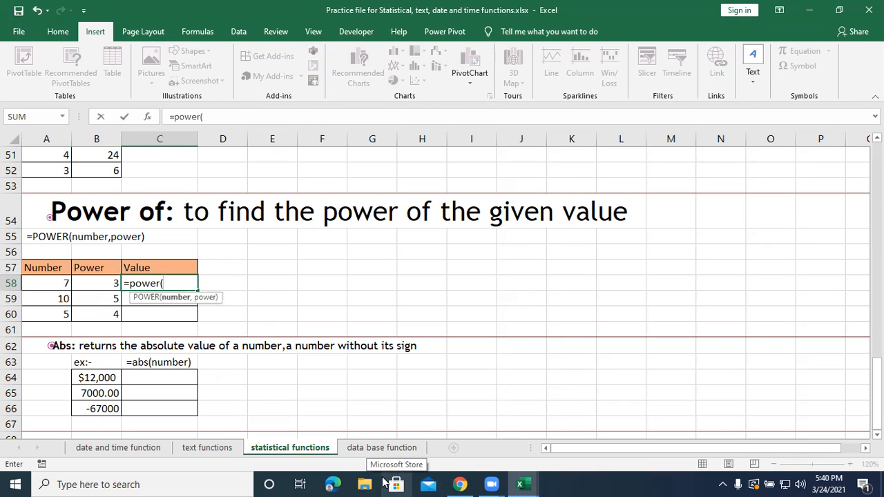
left_click(37, 288)
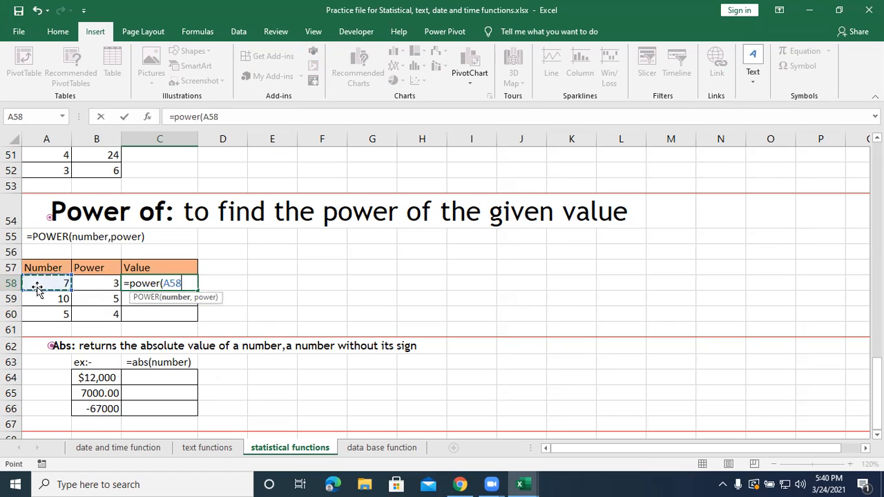
type(",")
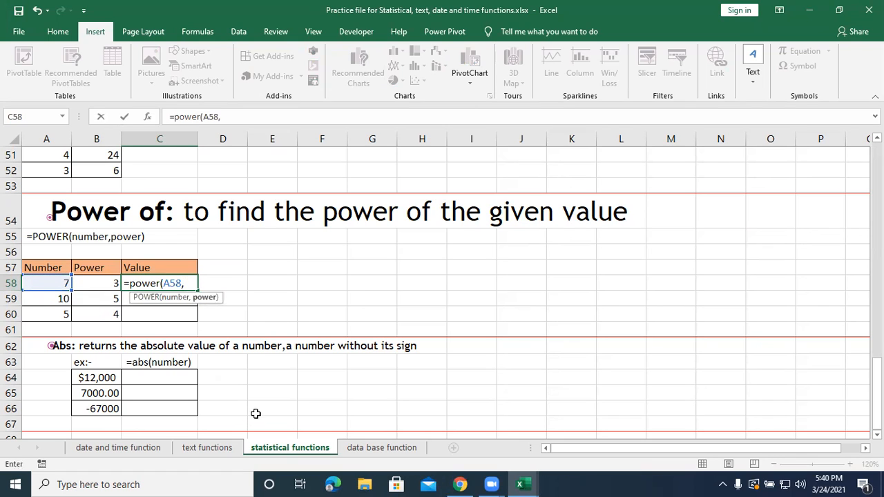
left_click(115, 283)
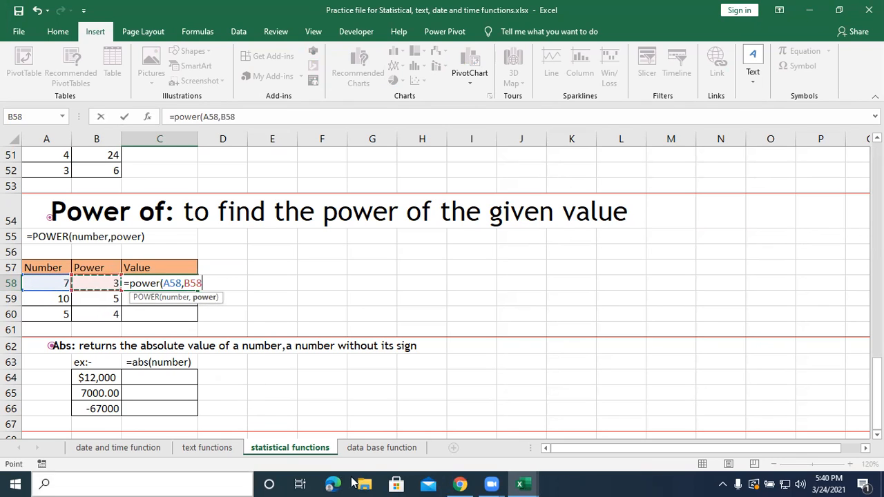
type(")")
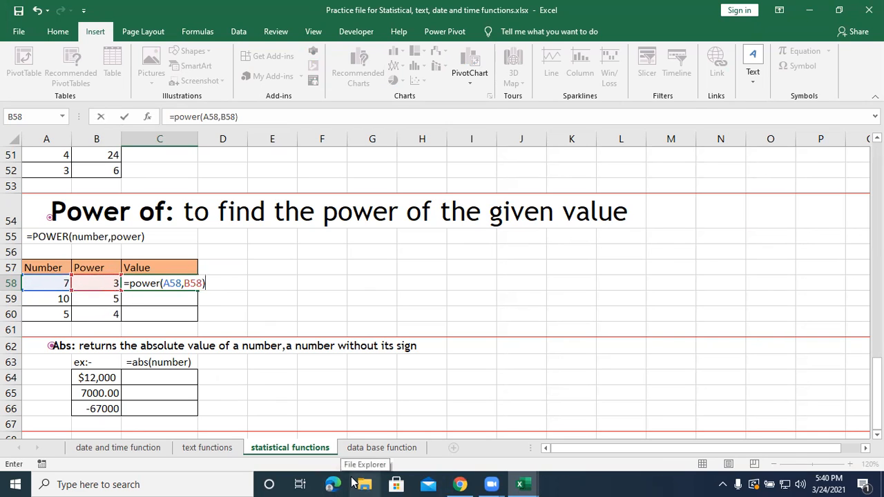
key("Return")
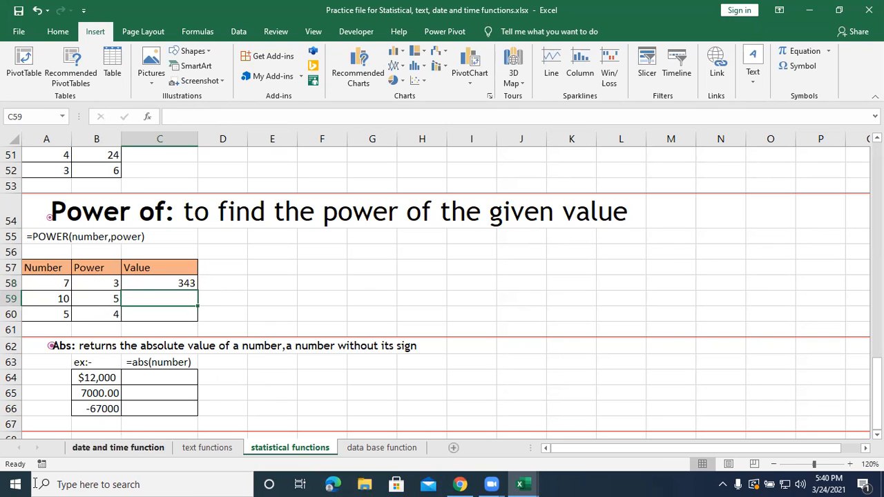
left_click(152, 284)
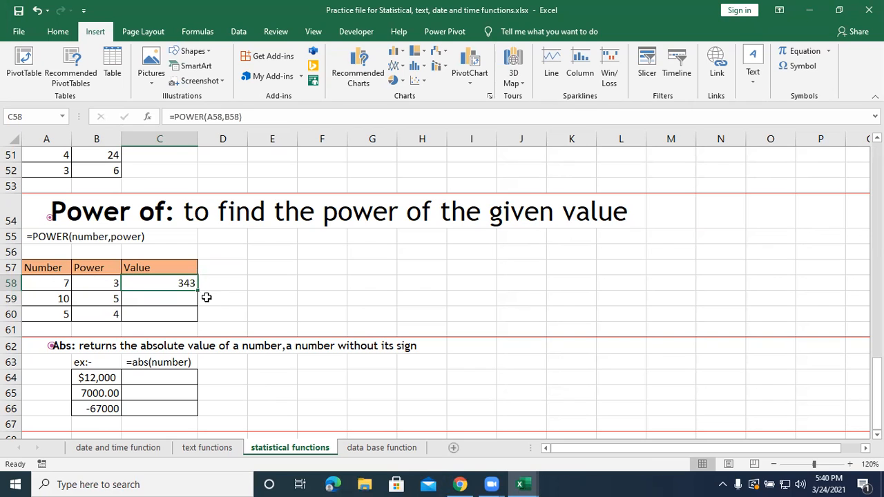
left_click_drag(196, 291, 194, 318)
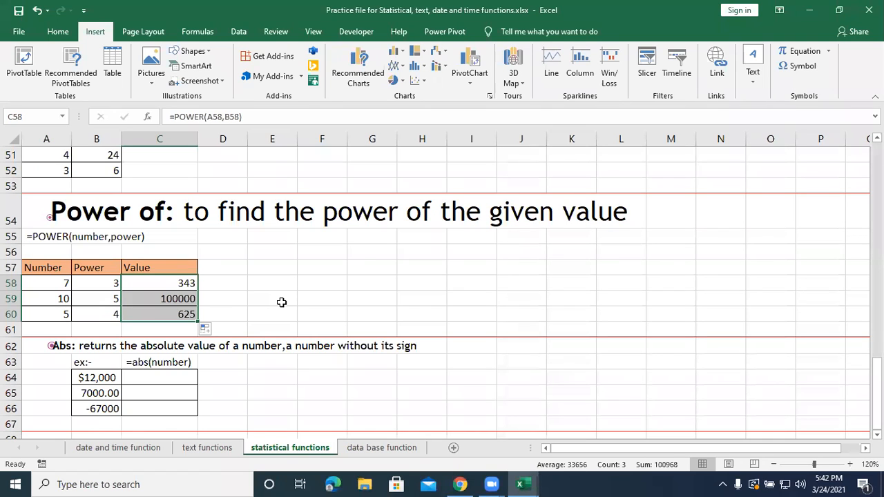
Enter =ABS(B64) in C64 and fill the formula down to C66 to get the absolute value of each listed number.
left_click_drag(90, 376, 92, 409)
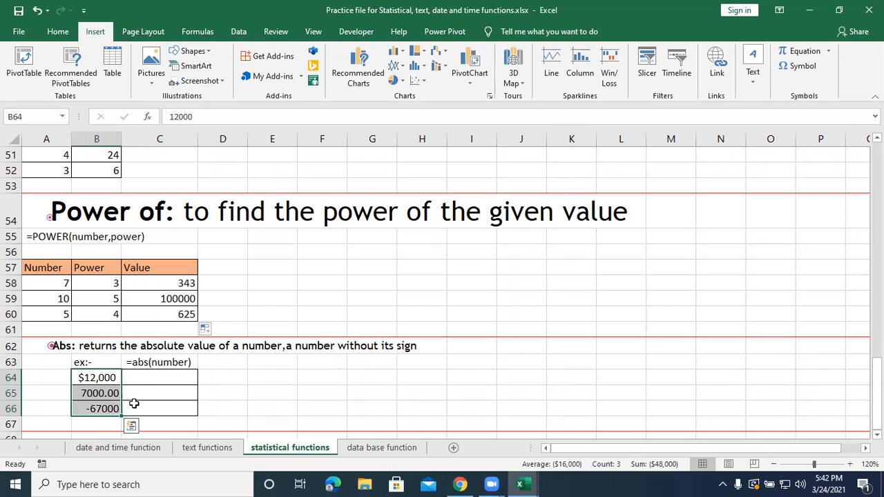
left_click(147, 378)
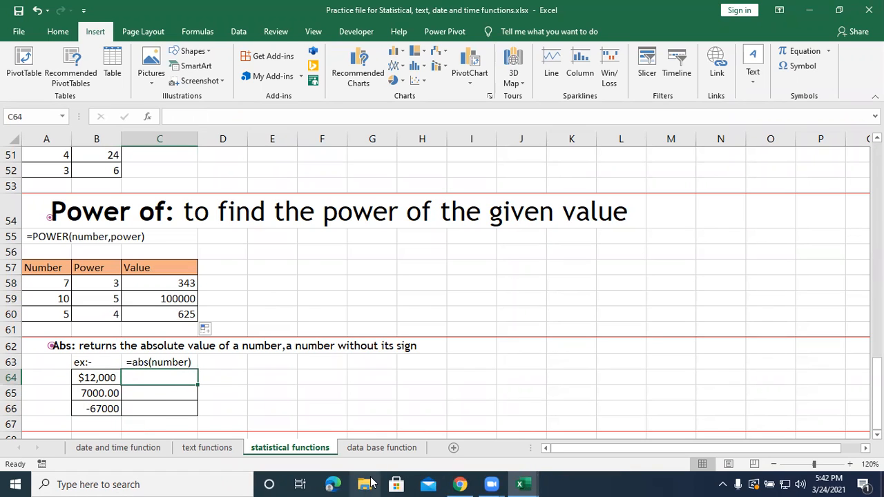
type("=a")
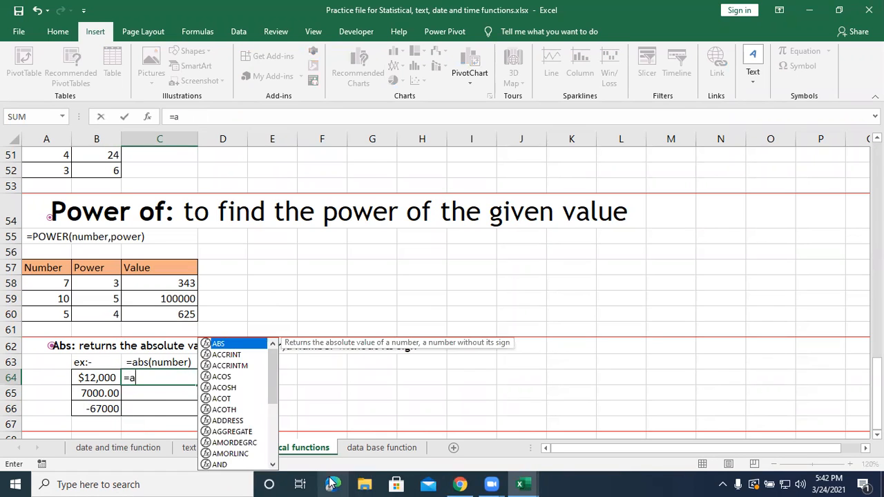
type("bs")
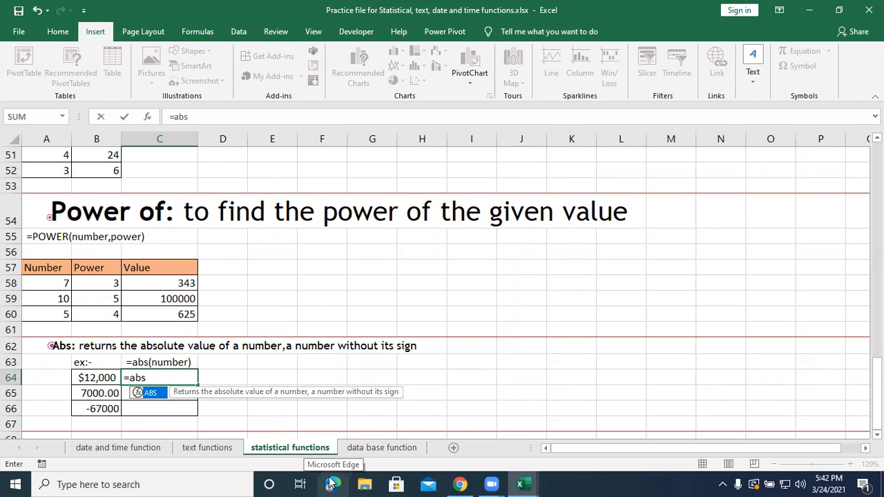
type("(")
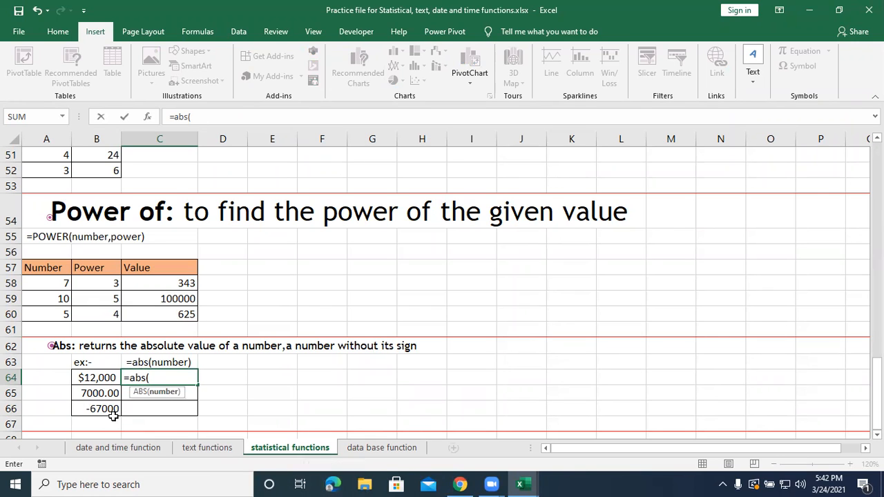
left_click(96, 380)
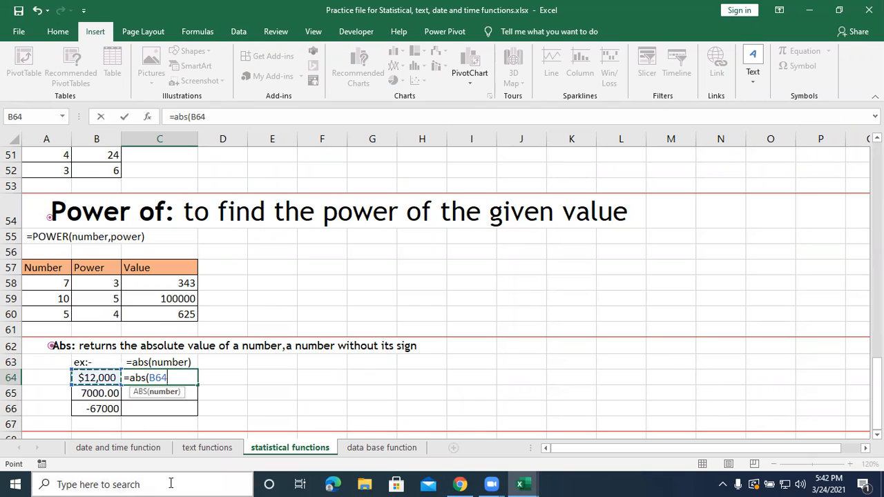
type(")")
key("Return")
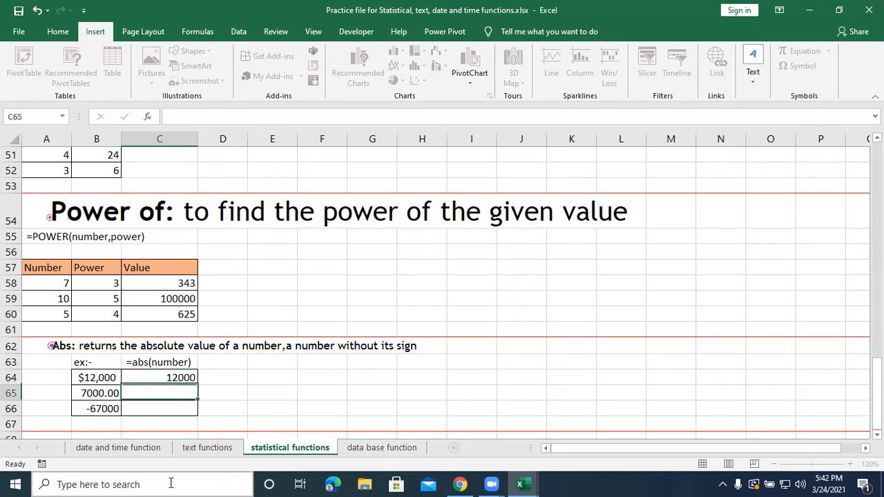
left_click(178, 376)
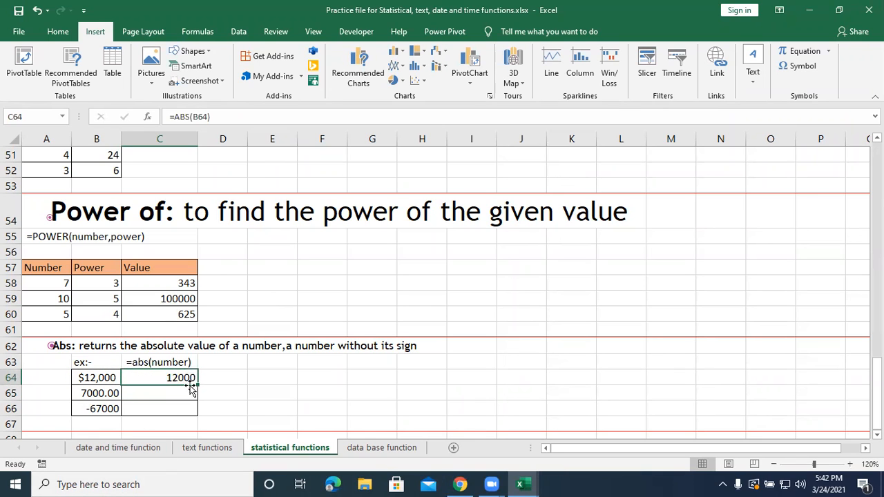
left_click_drag(197, 386, 197, 415)
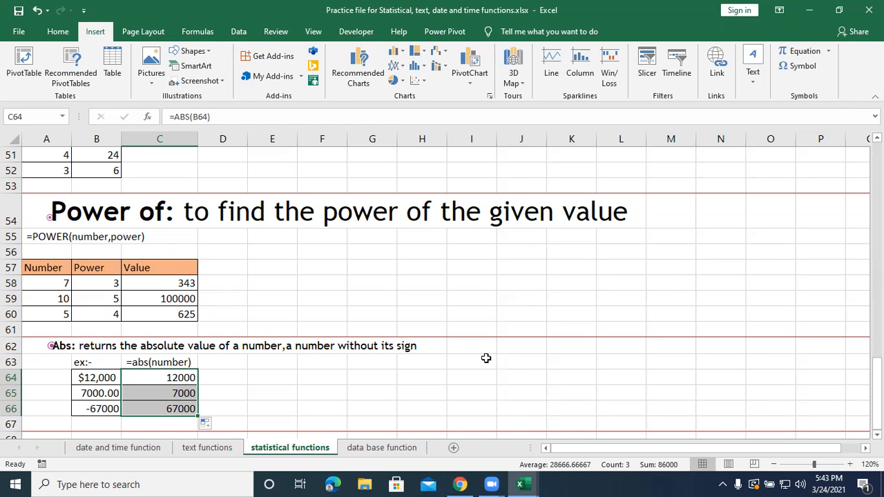
scroll(435, 337, "down", 2)
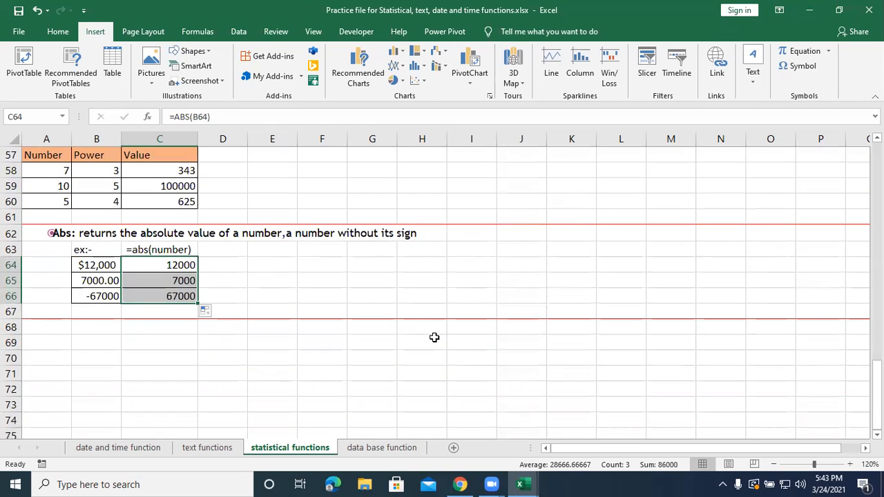
scroll(364, 366, "up", 2)
scroll(364, 367, "up", 2)
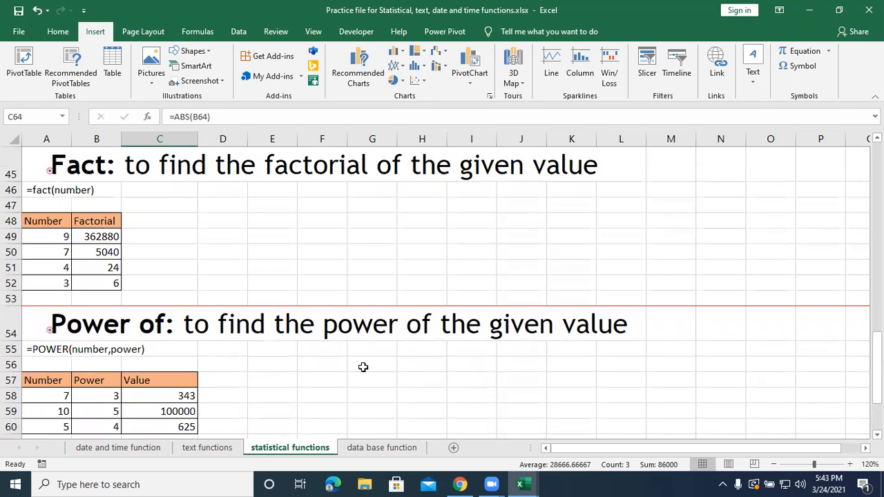
scroll(363, 367, "down", 2)
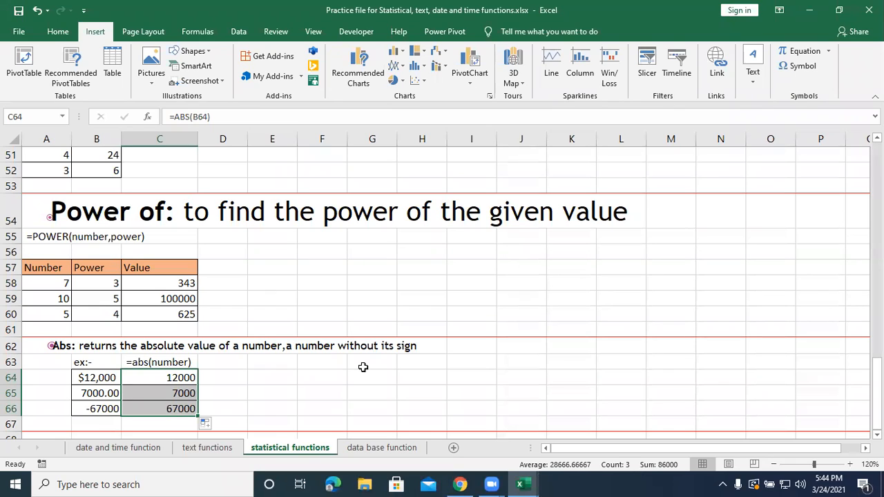
Open the data base function sheet and examine the sales report in A3:B12, the criteria table and the Dsum, Dcount and Daverage rows.
left_click(367, 448)
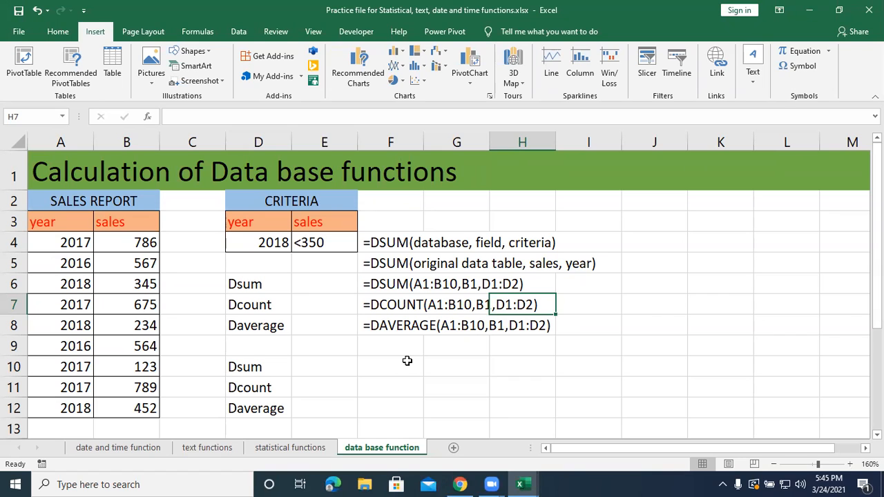
left_click(68, 224)
left_click_drag(68, 225, 155, 408)
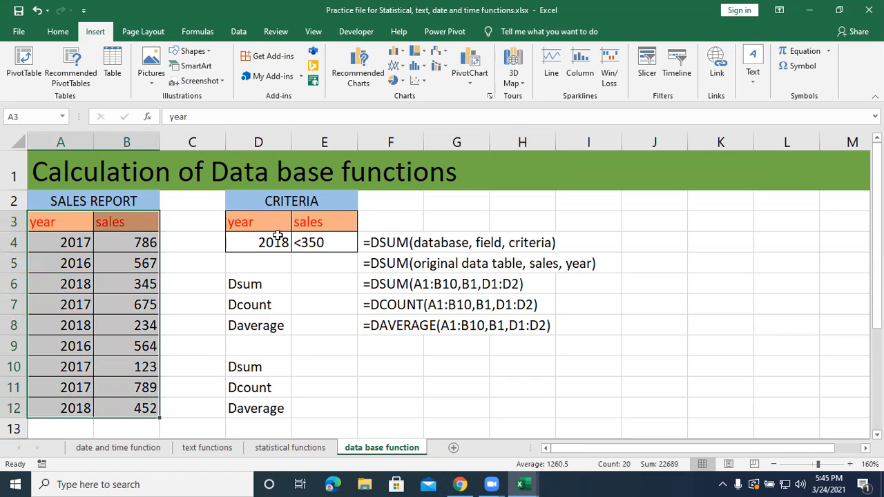
left_click(270, 235)
left_click_drag(285, 279, 296, 327)
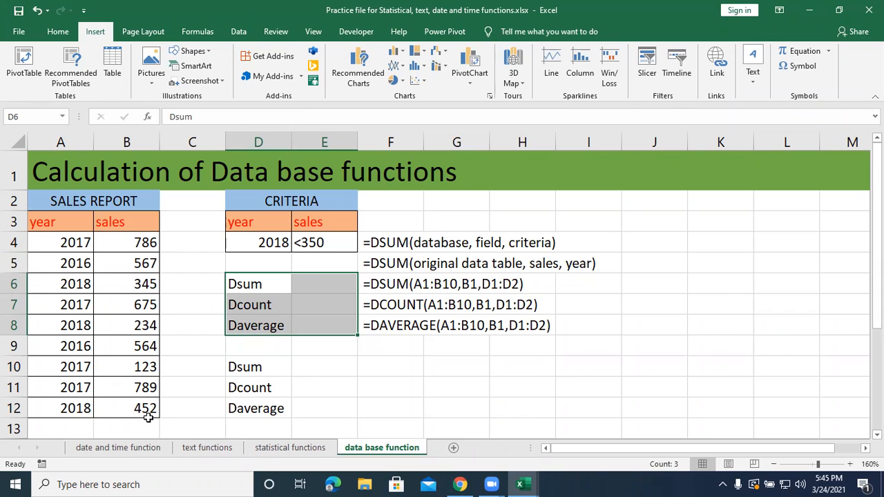
key("ctrl+v")
Enter =DSUM(A3:B12,B3,D3:D4) in E6 to total the sales that match the year criterion.
left_click(332, 290)
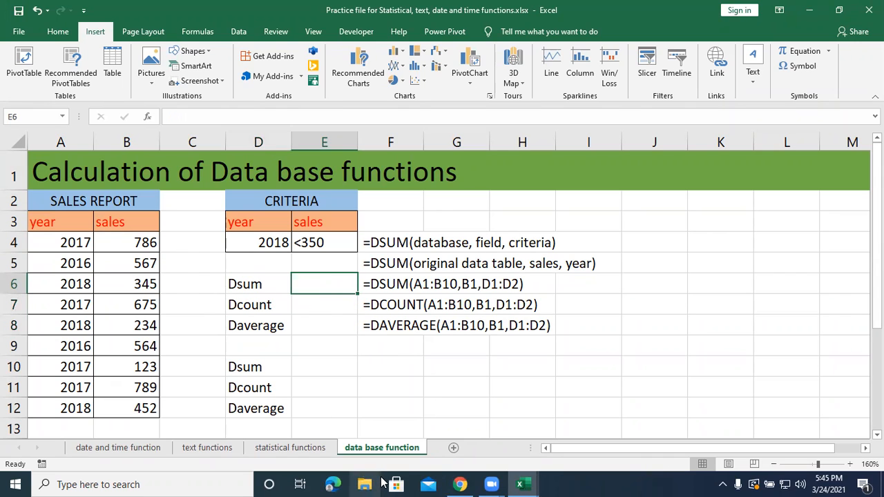
type("=dsum")
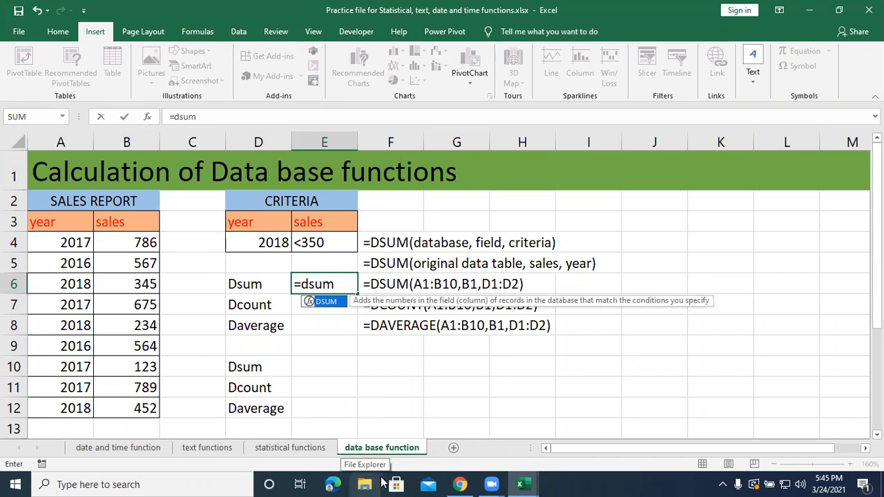
type("(")
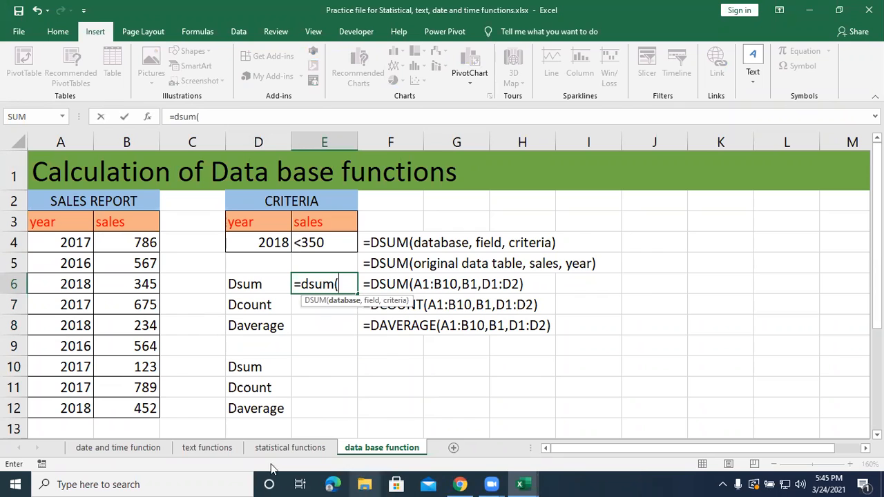
left_click_drag(67, 228, 102, 411)
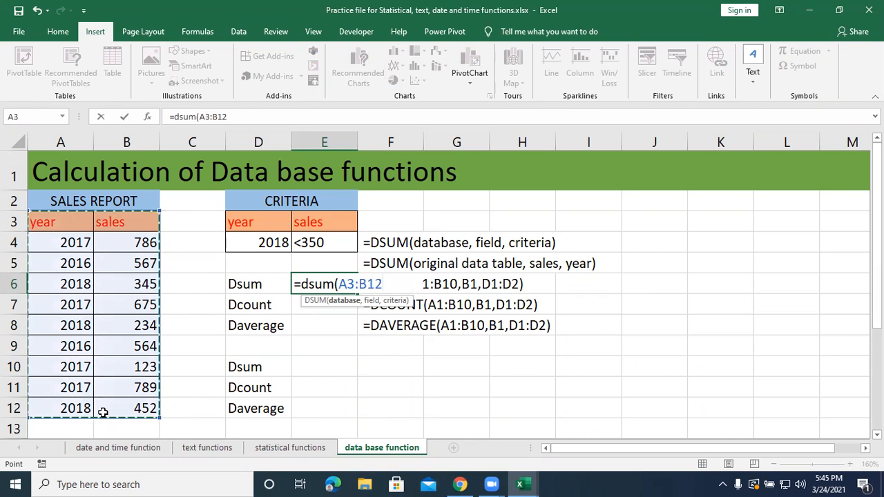
type(",")
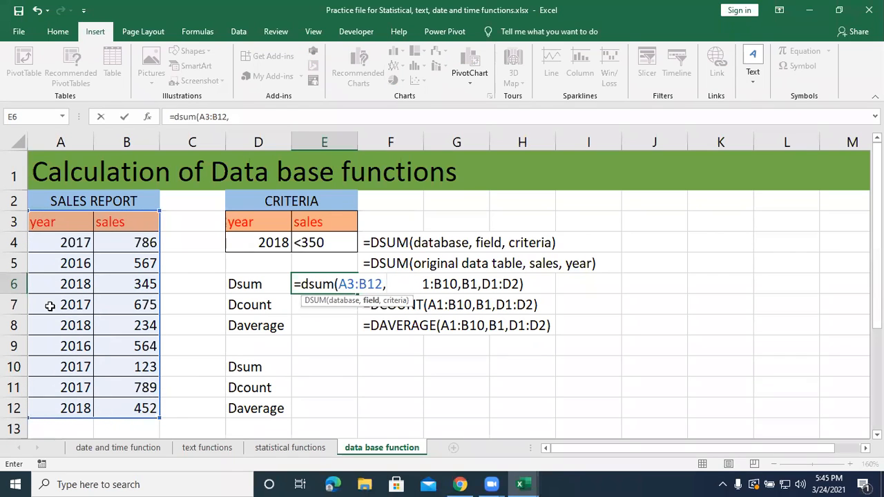
left_click(114, 224)
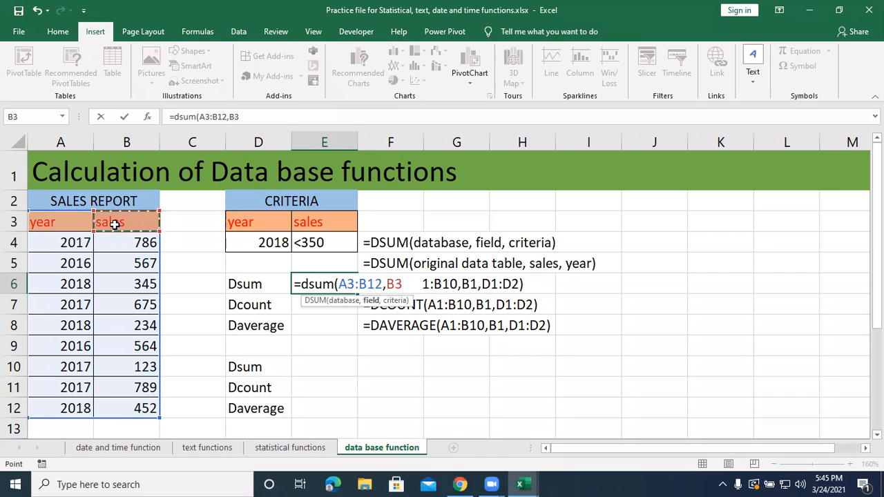
type(",")
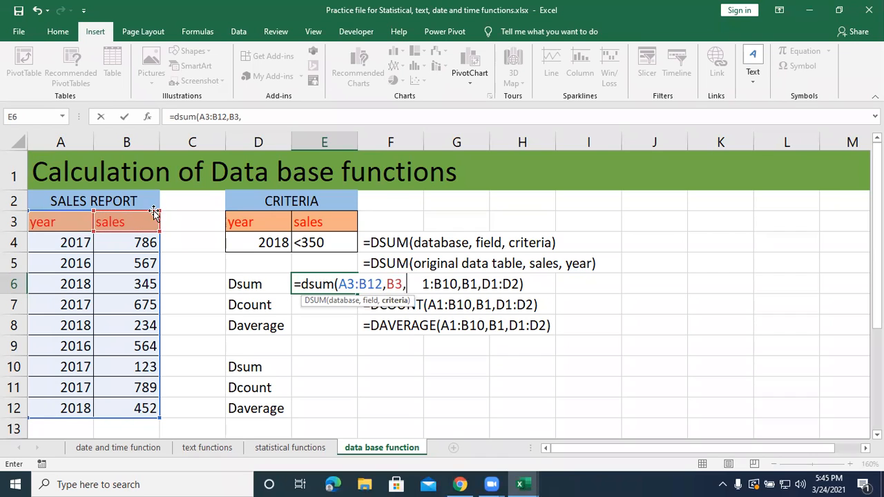
left_click_drag(275, 223, 272, 243)
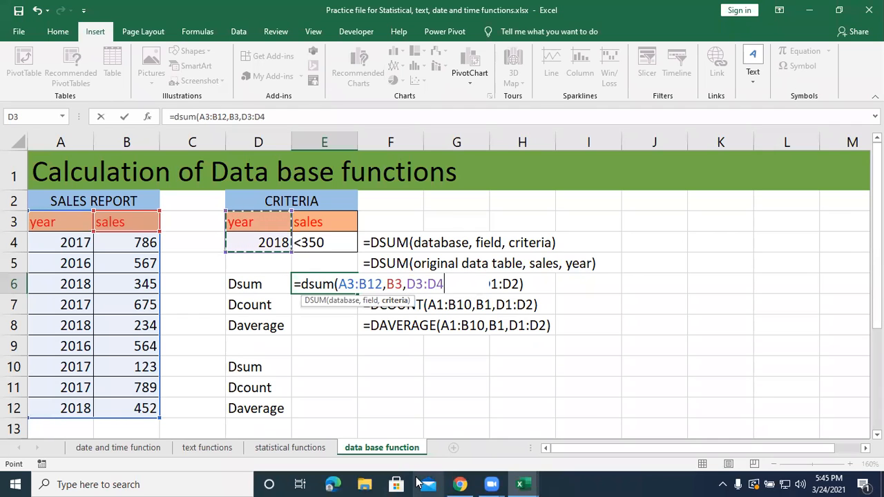
type(")")
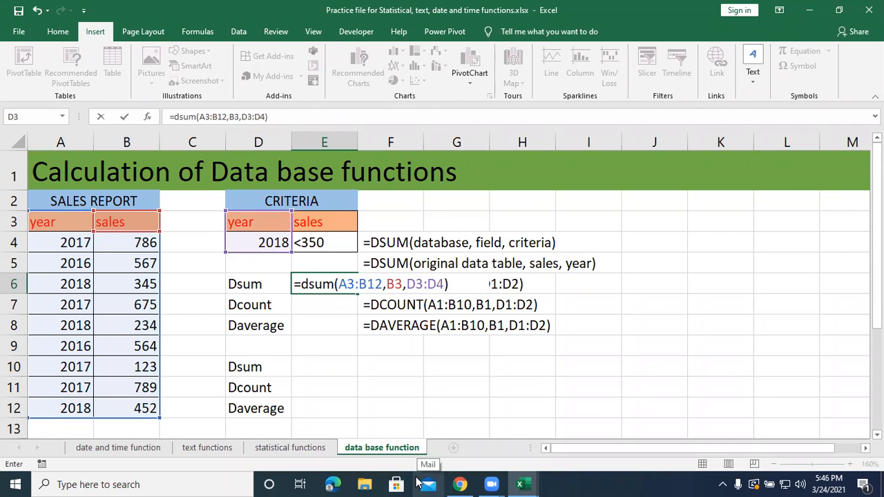
key("Return")
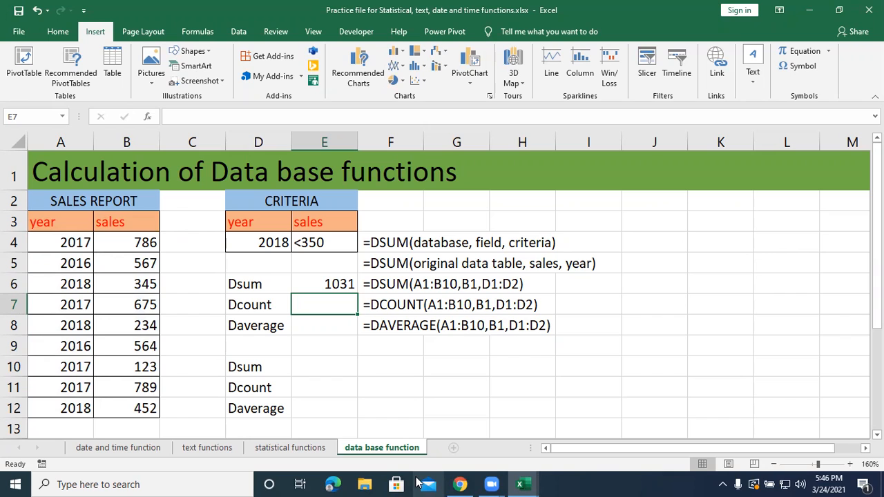
Set the year criterion in D4 to 2017 to recalculate the Dsum total for that year.
left_click(263, 243)
right_click(263, 243)
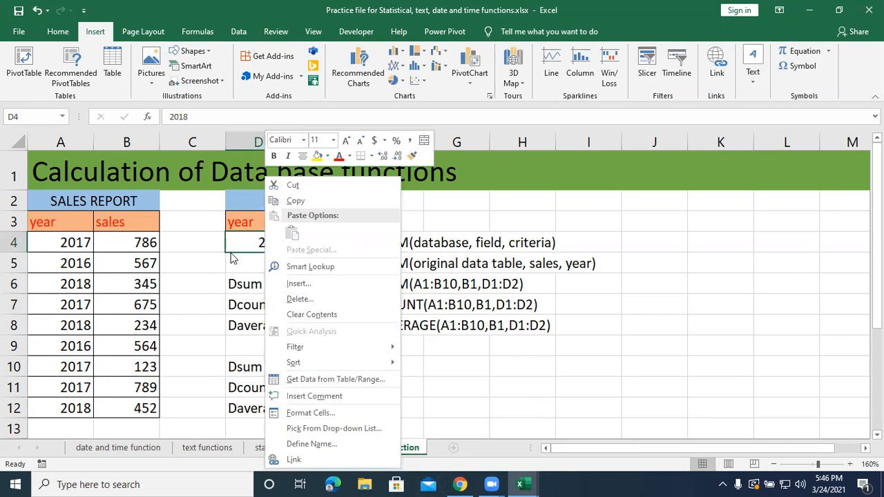
left_click(236, 246)
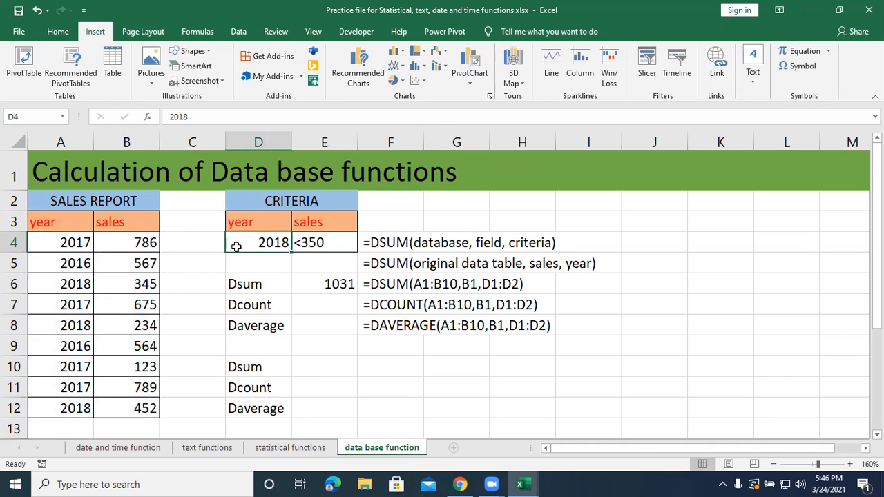
type("201")
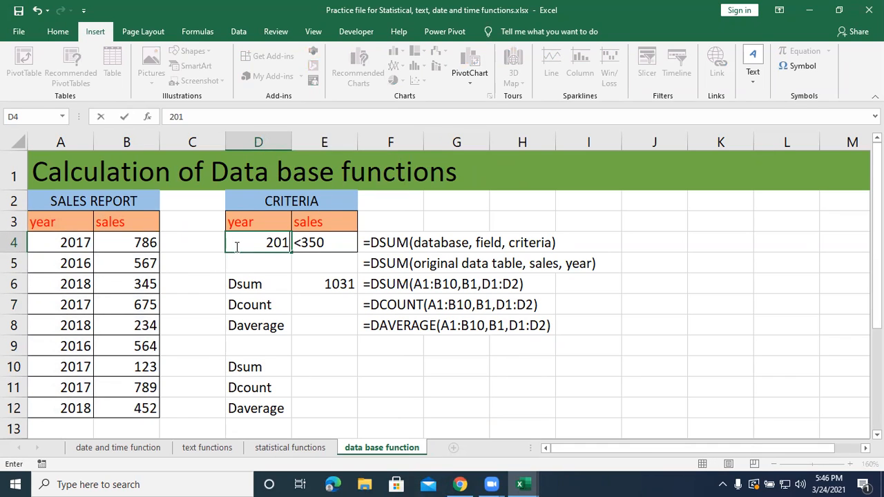
type("7")
key("Return")
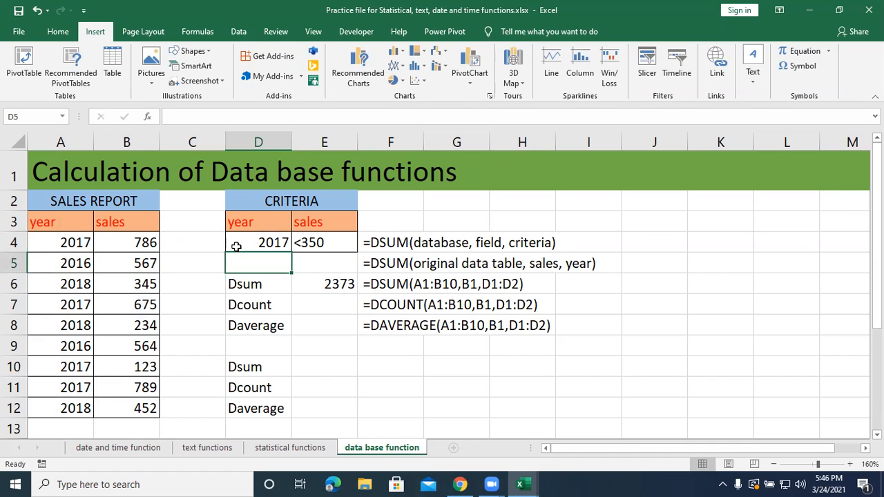
Change the year criterion in D4 to 2016 to test the Dsum total for that year.
left_click(237, 247)
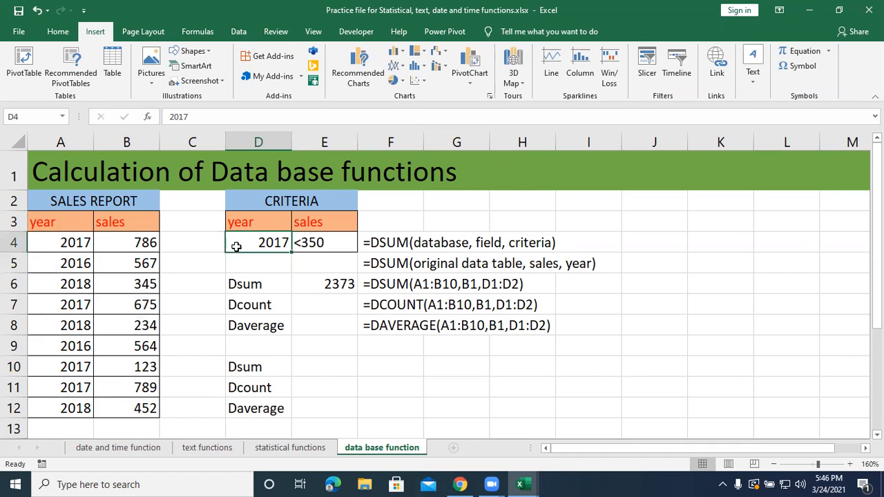
type("20")
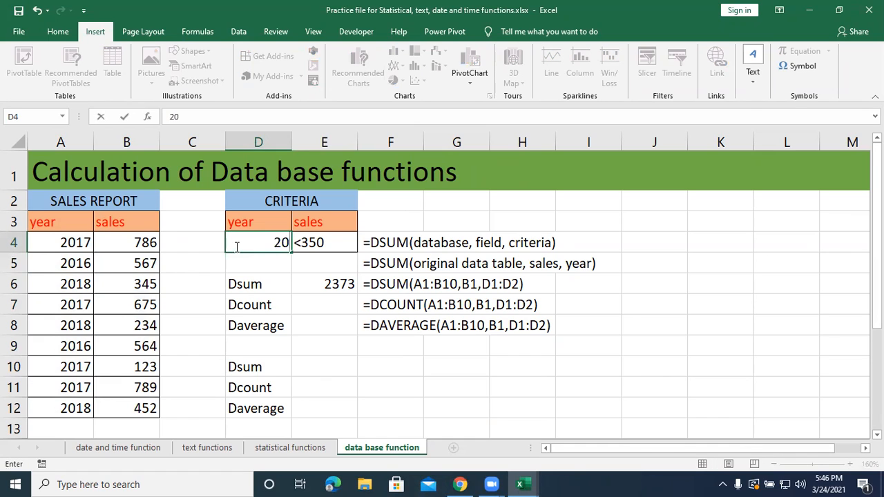
type("16")
key("Return")
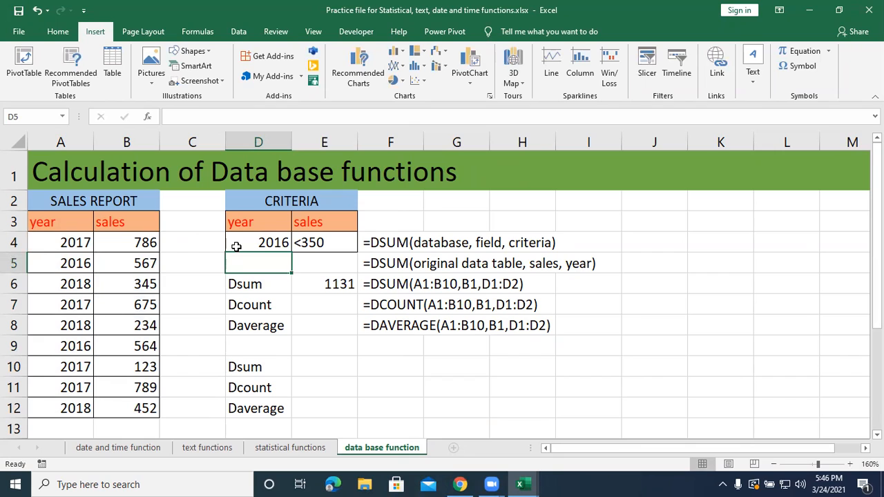
Restore the year criterion in D4 to 2018.
left_click(236, 247)
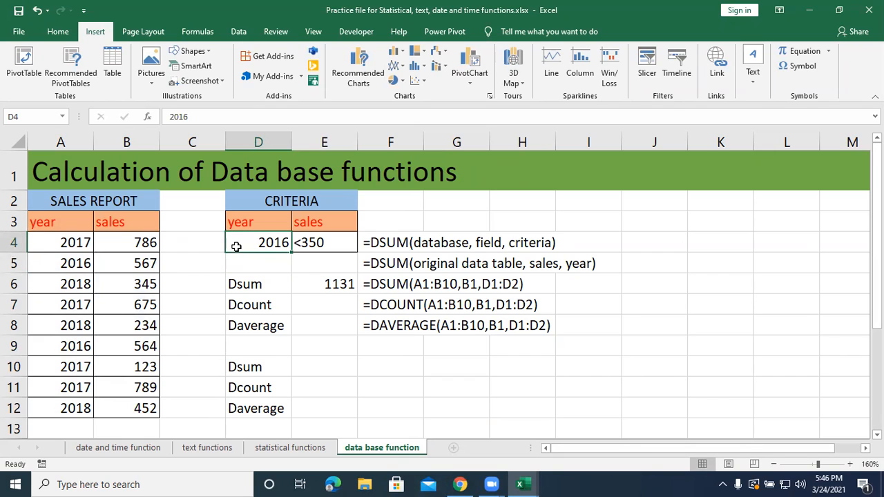
type("2018")
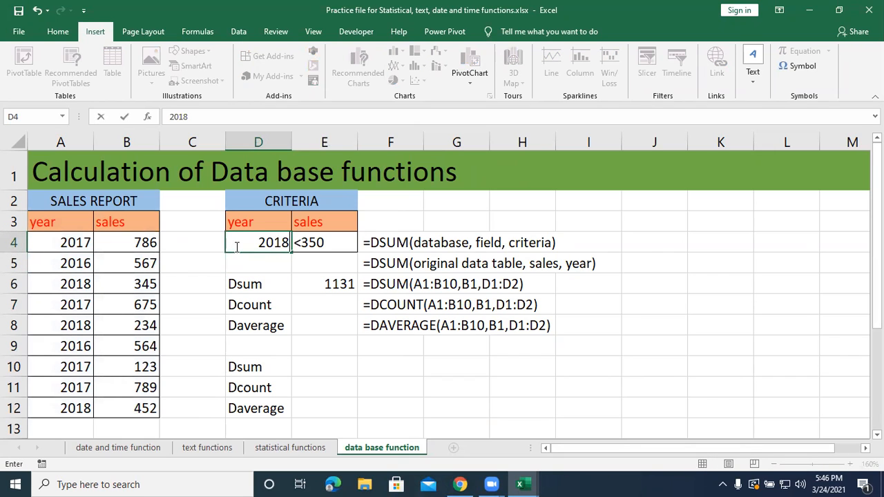
key("Return")
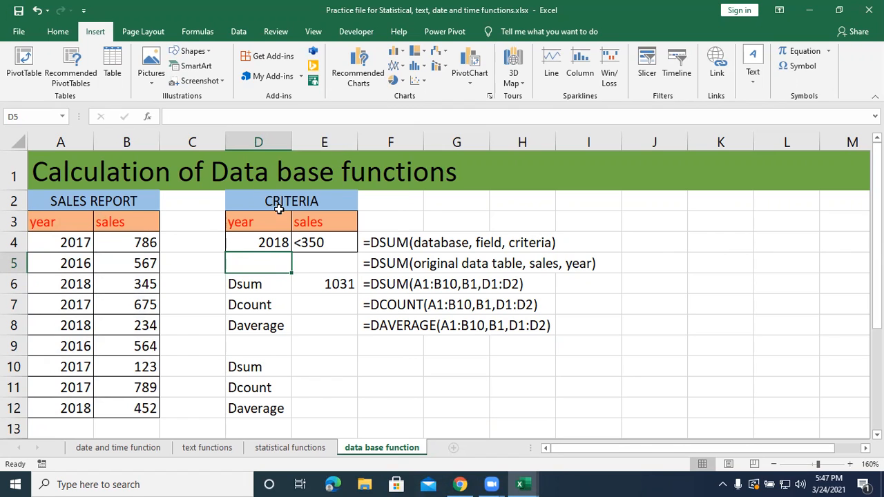
Clear the Dsum result in E6 and rebuild it as =DSUM(A3:B12,B3,D3:D4).
left_click(338, 285)
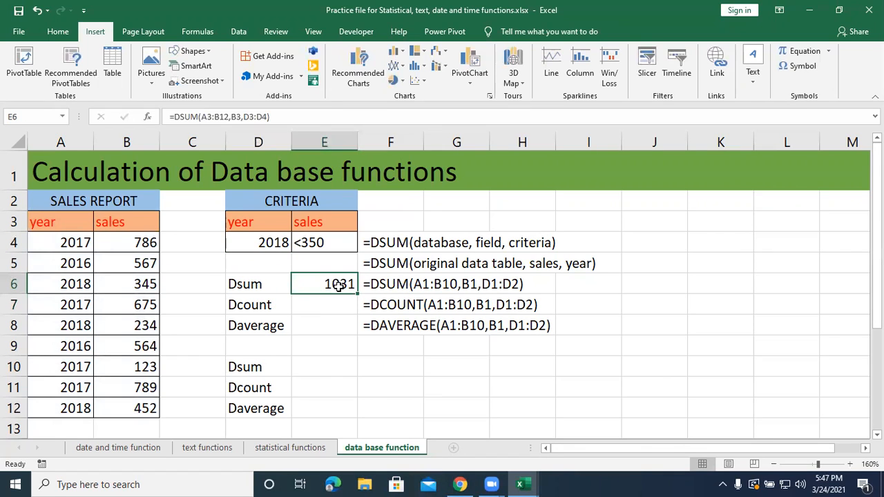
key("BackSpace")
type("=")
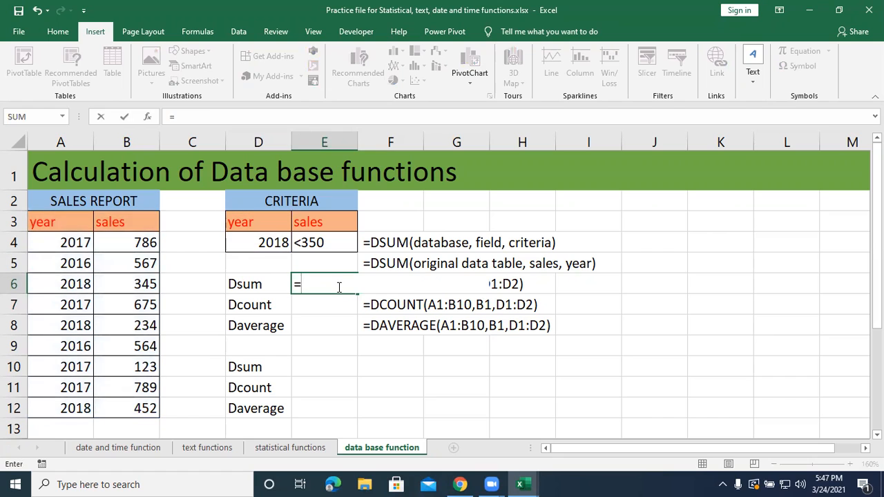
type("dsum(")
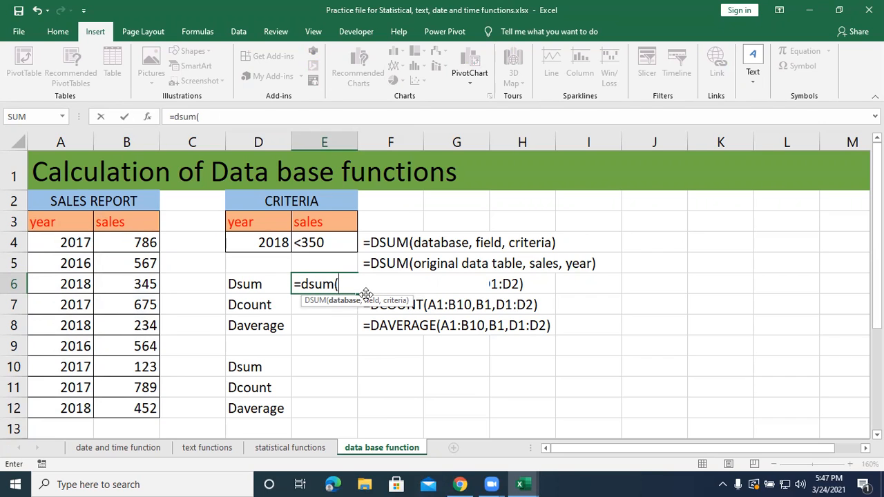
left_click_drag(52, 226, 117, 412)
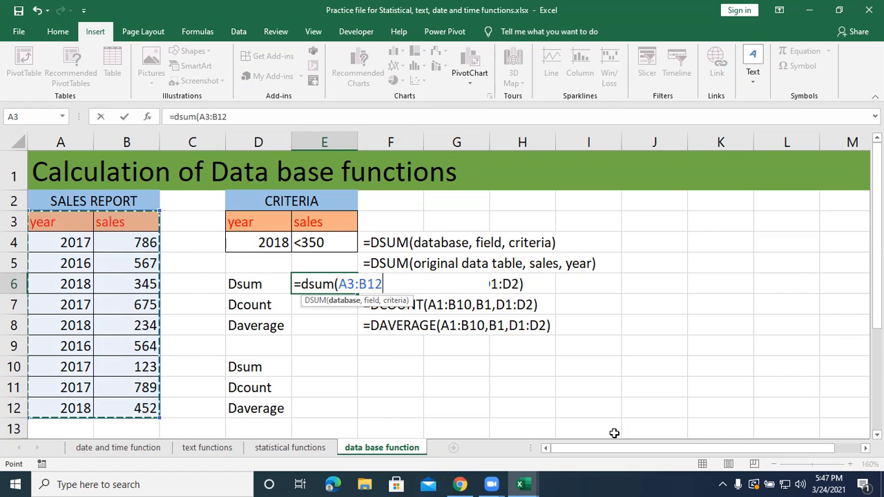
type(",")
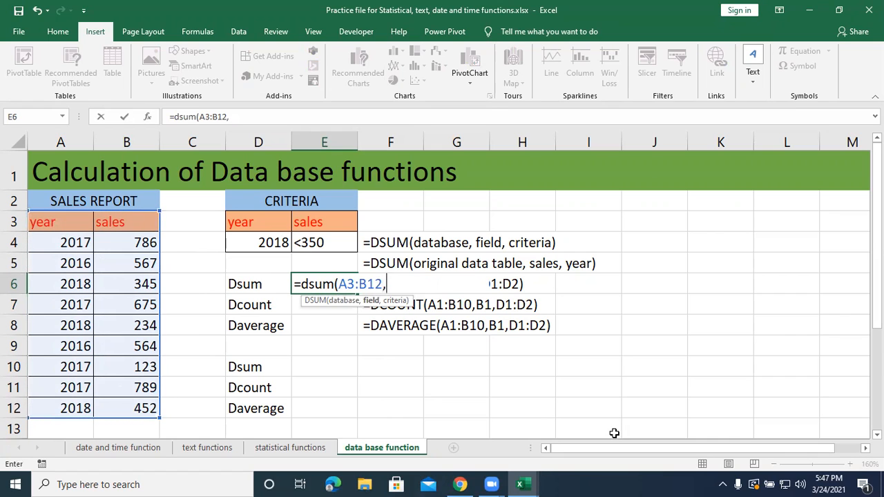
left_click(134, 223)
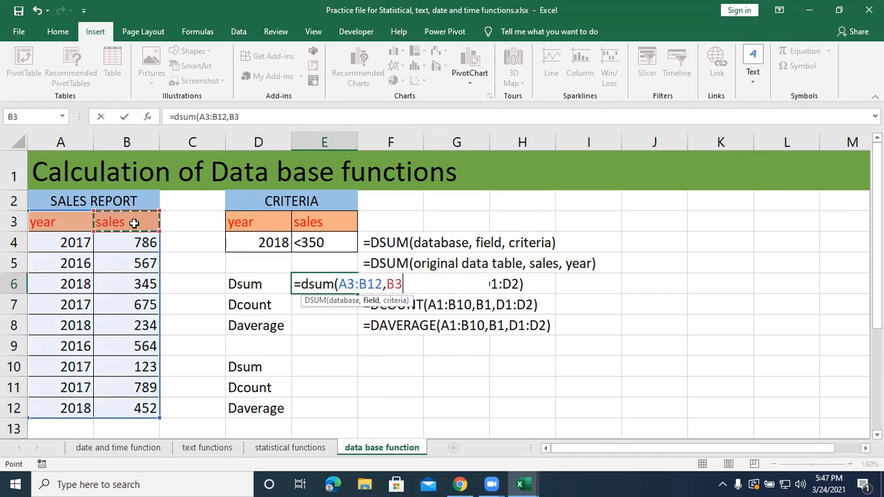
type(",")
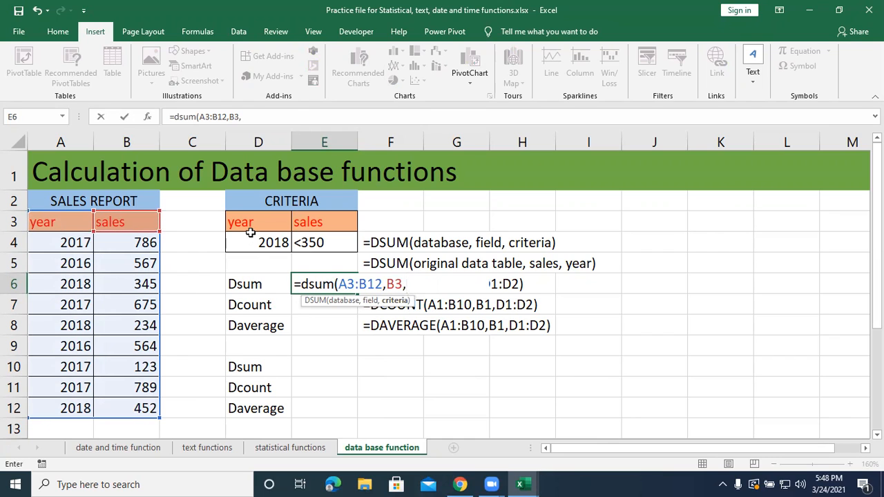
left_click_drag(264, 221, 261, 241)
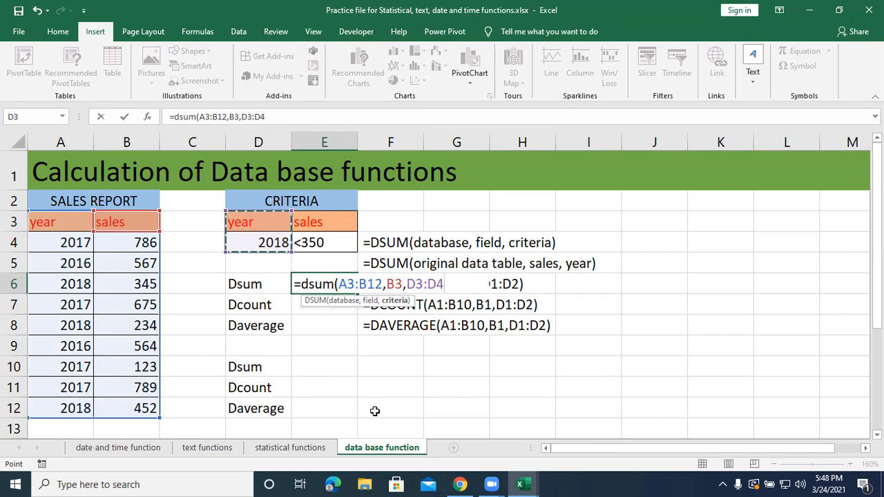
type(")")
key("Return")
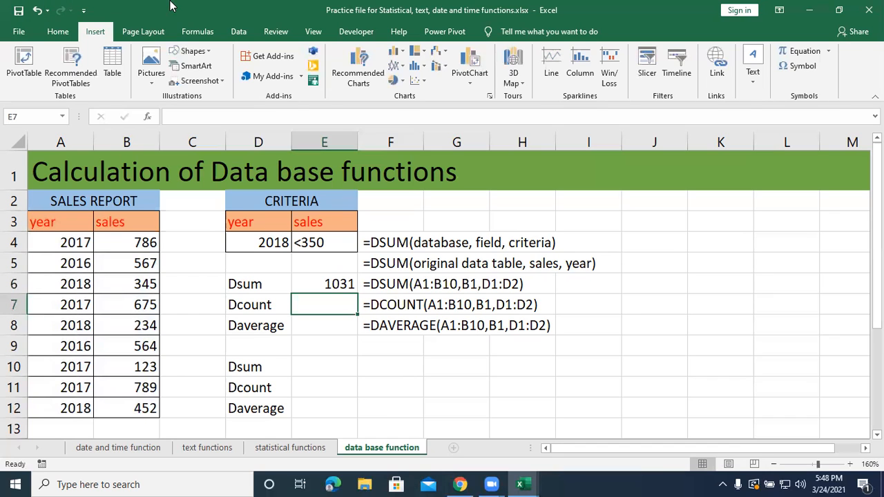
Minimize the practice workbook and bring up the Book1 workbook with the numbered name list.
left_click(207, 127)
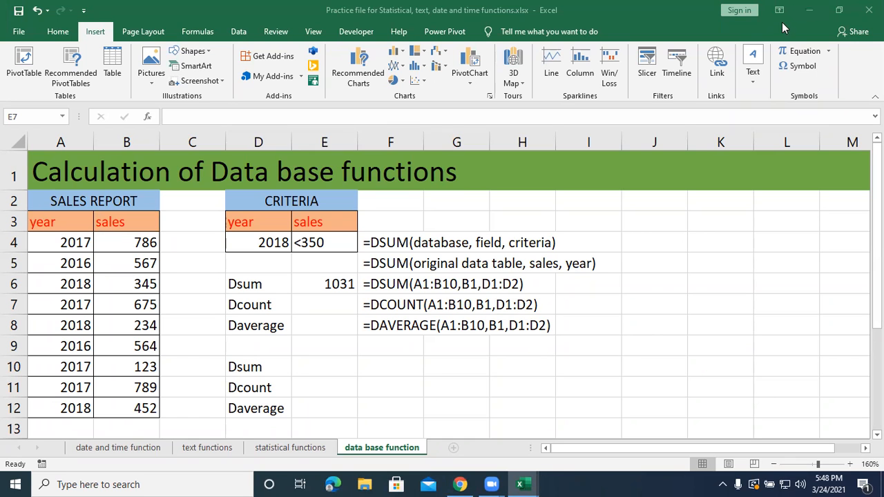
left_click(807, 10)
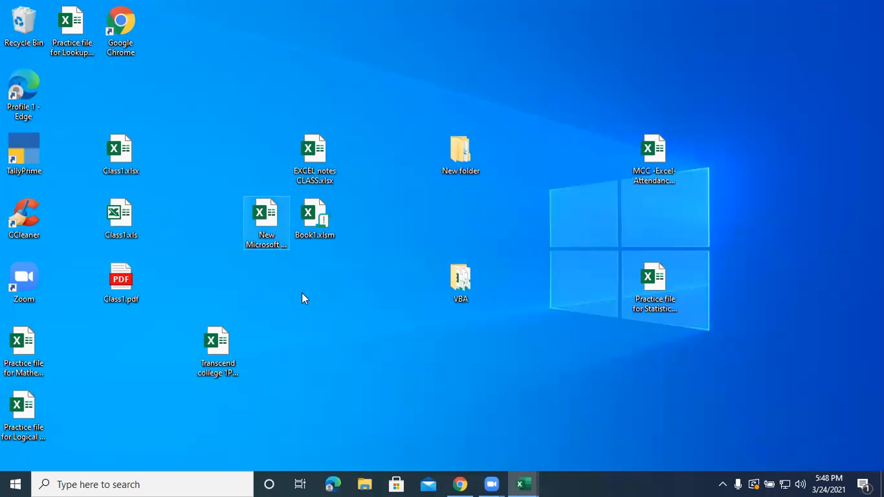
mouse_move(519, 481)
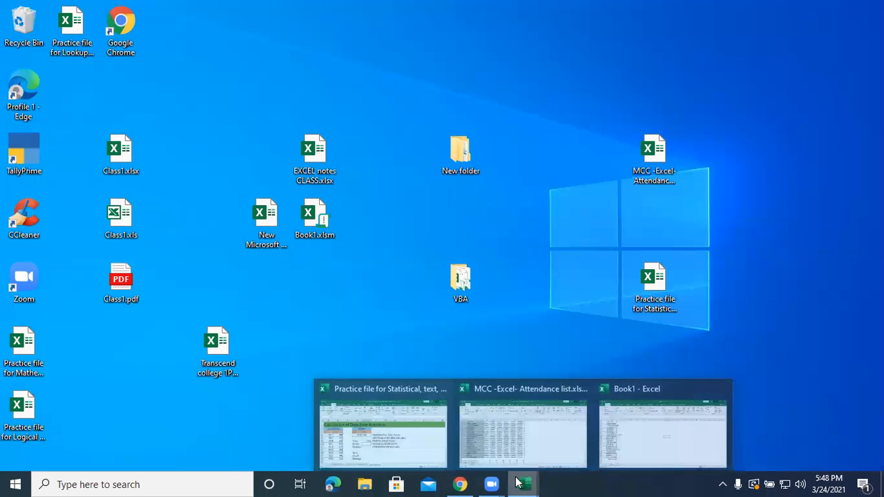
left_click(643, 446)
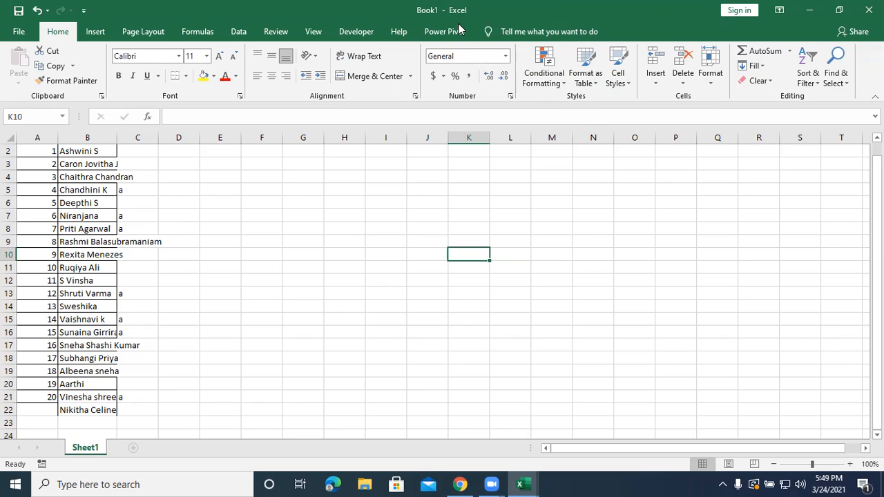
left_click(420, 173)
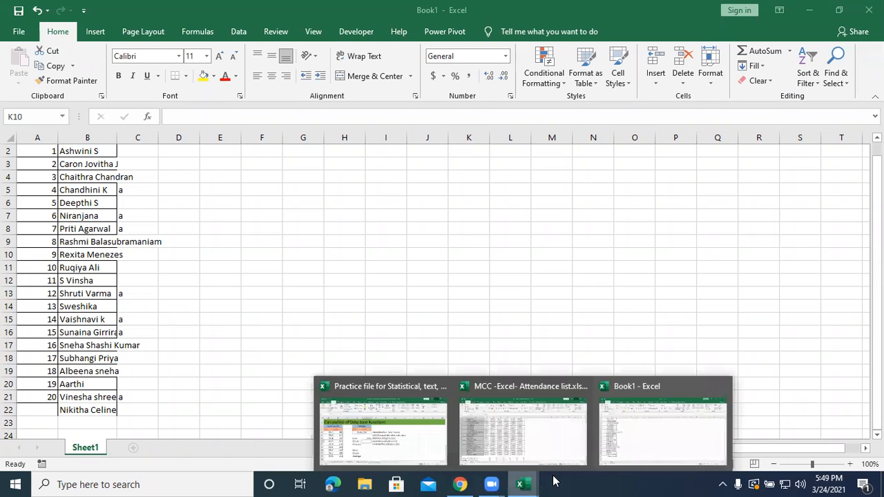
left_click(623, 446)
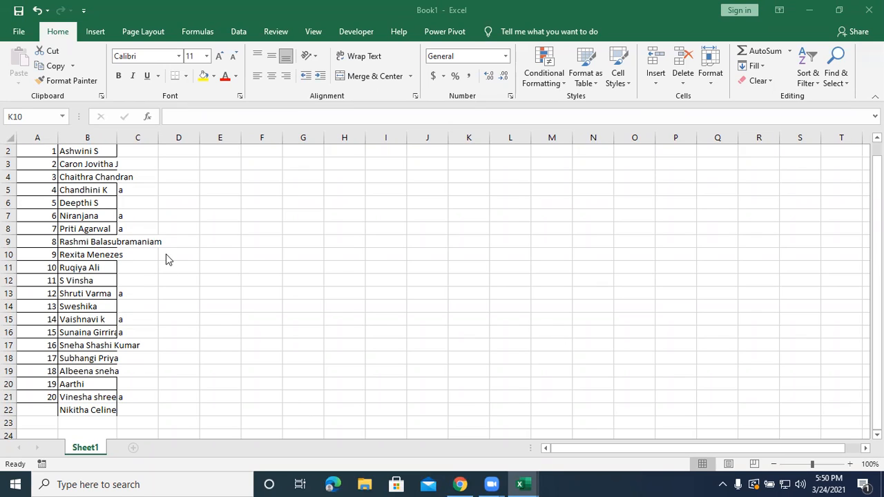
Clear the "a" attendance marks in C8 and C13 of the name list.
left_click(136, 228)
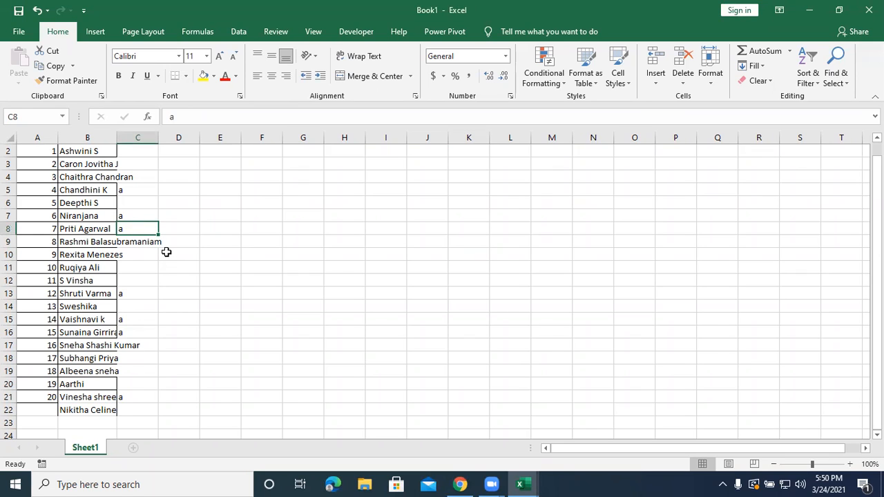
key("BackSpace")
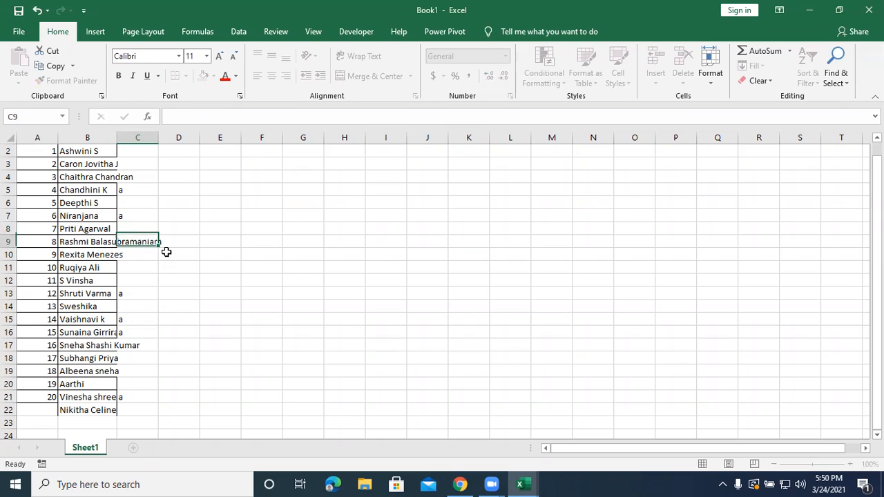
key("Return")
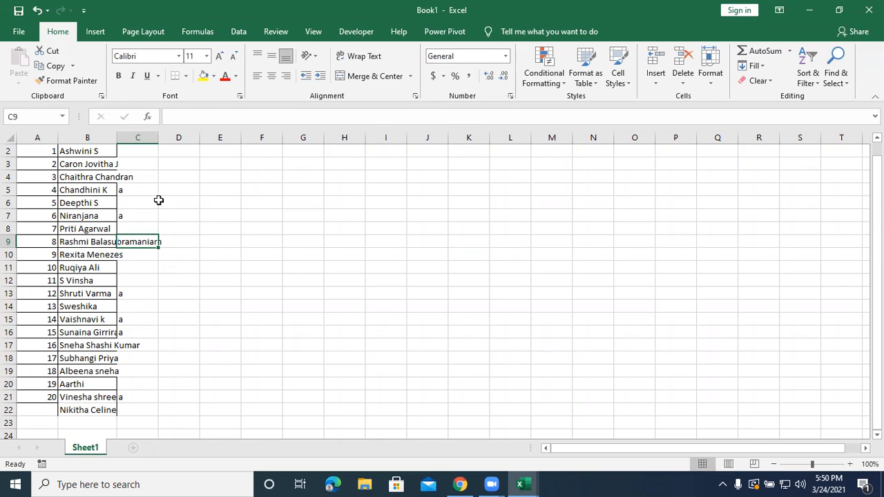
left_click(138, 298)
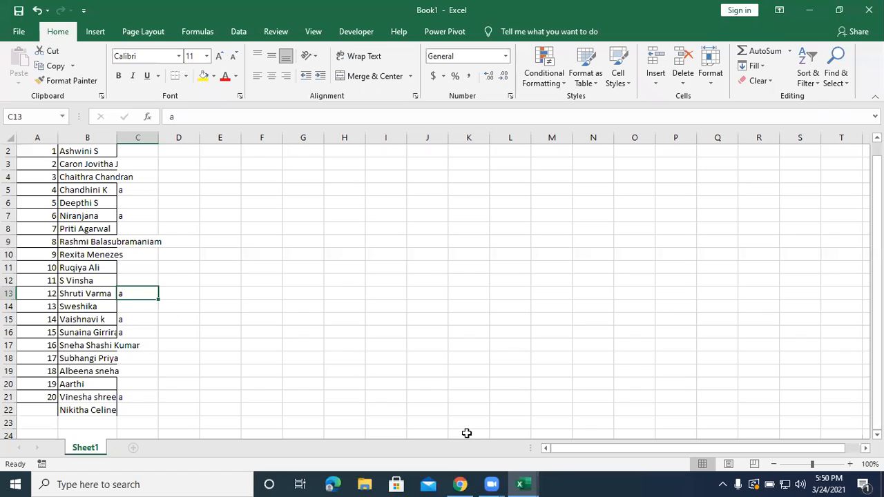
key("BackSpace")
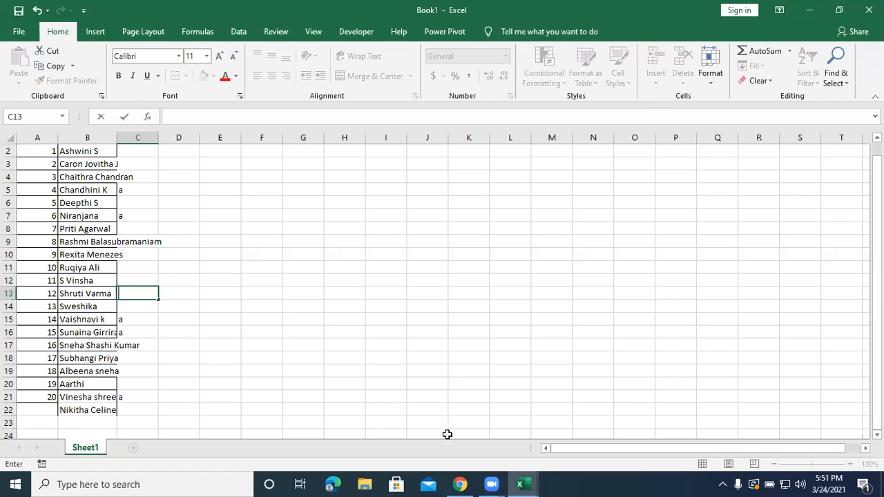
Clear the "a" attendance marks in C21 and C5 of the name list.
left_click(149, 319)
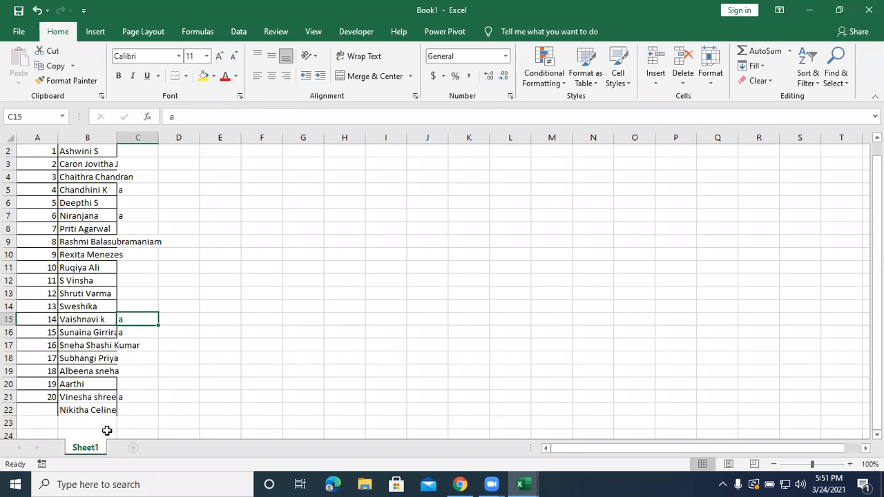
left_click(136, 399)
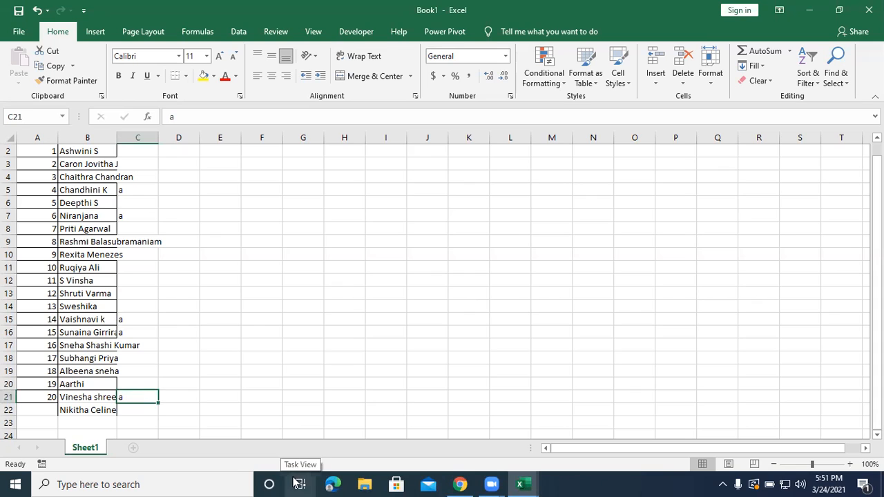
key("BackSpace")
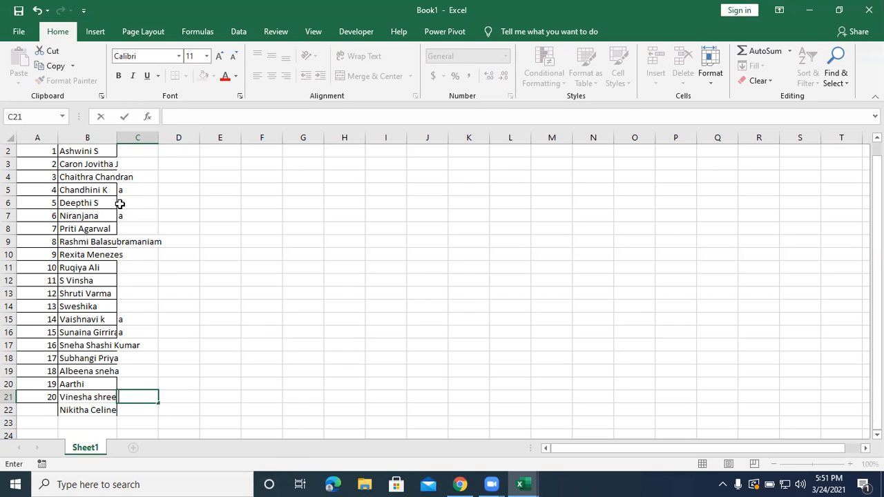
scroll(123, 325, "up", 1)
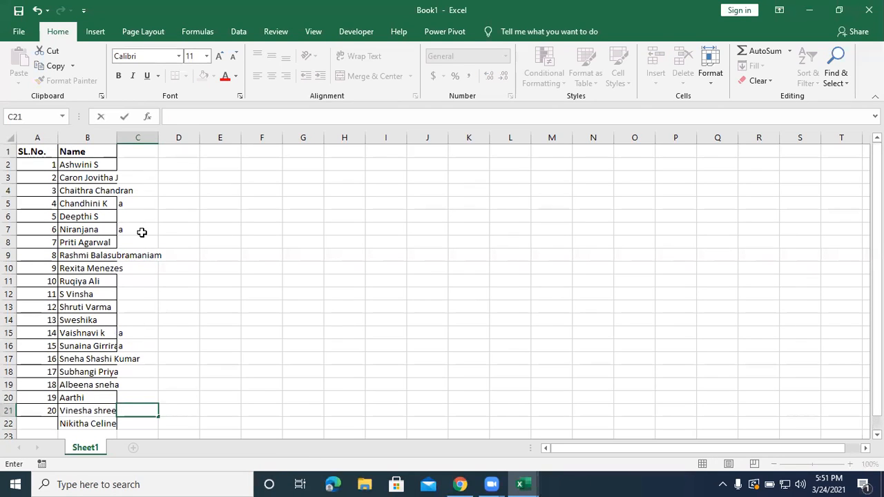
left_click(139, 204)
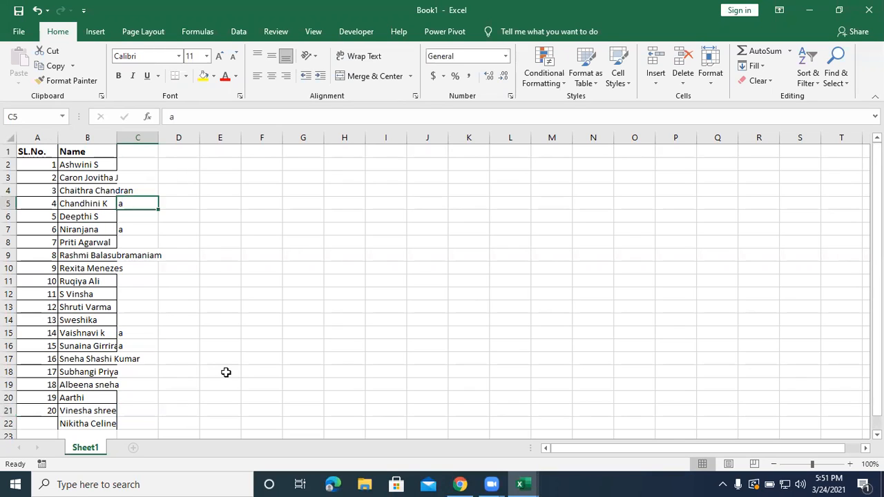
key("BackSpace")
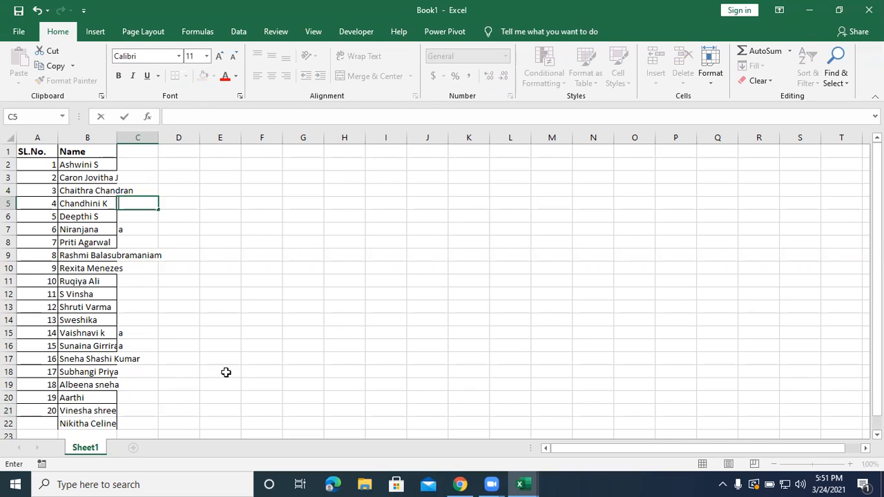
left_click(291, 279)
Check the attendance marks in C7:C16, minimize Book1 and return to the practice workbook's data base function sheet.
left_click_drag(154, 232, 154, 342)
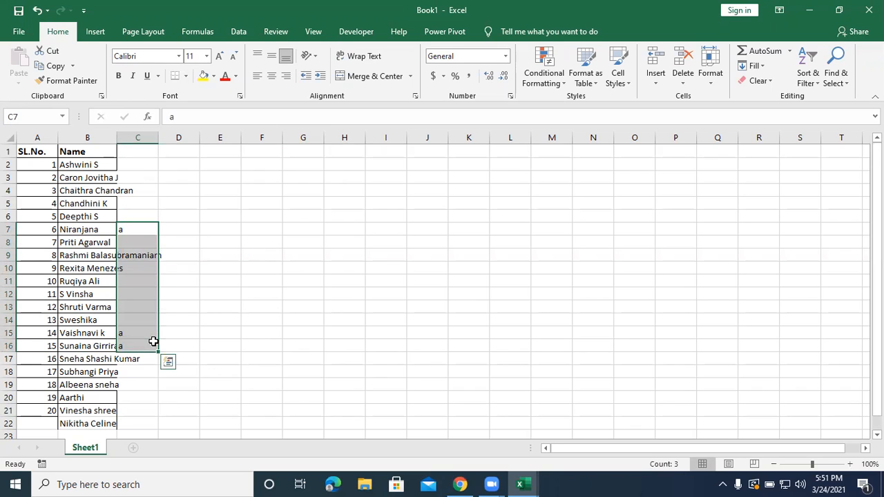
left_click(288, 320)
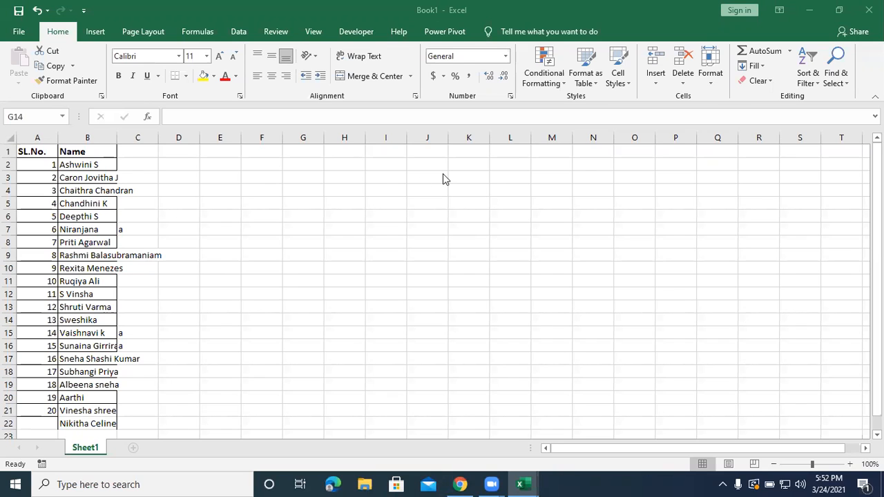
left_click(480, 258)
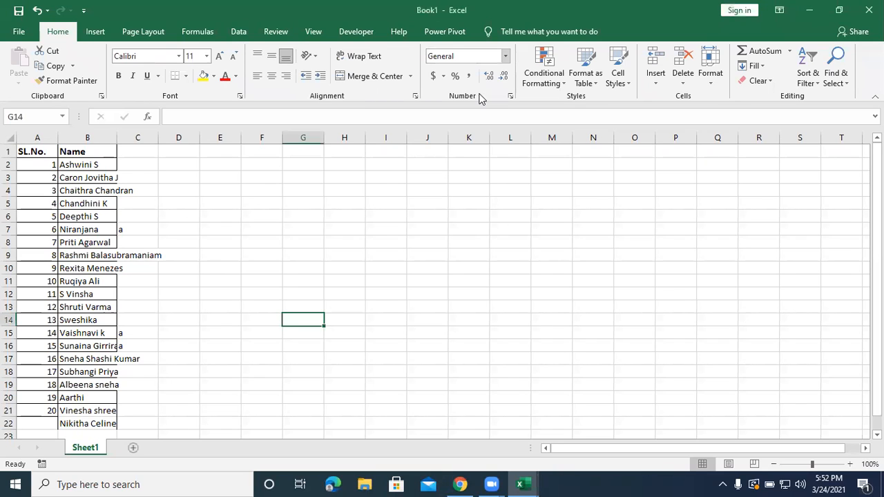
left_click(811, 14)
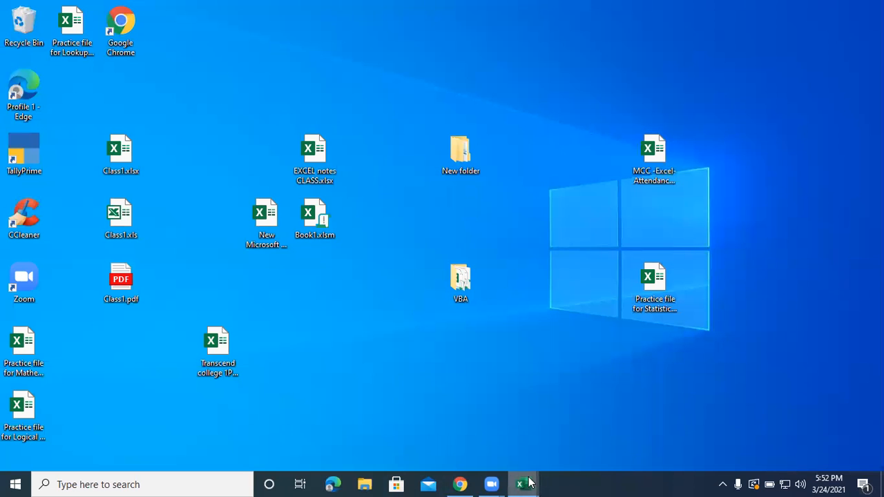
mouse_move(523, 484)
left_click(374, 401)
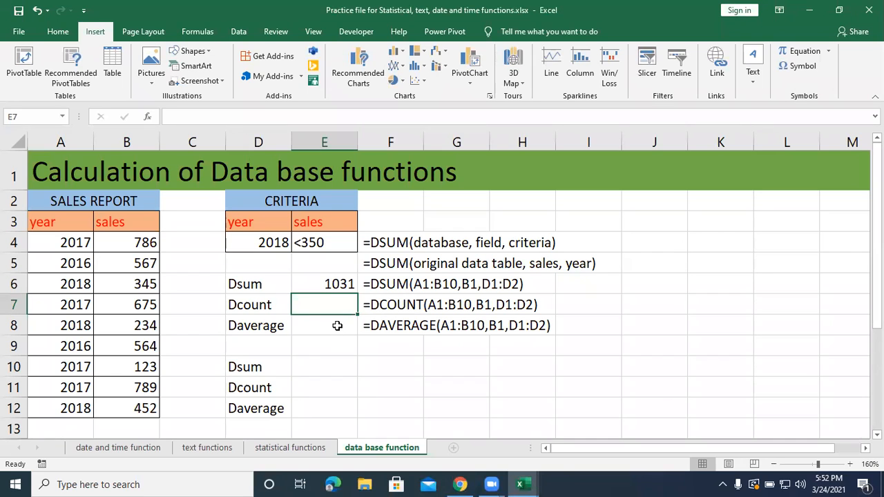
Enter a DCOUNT formula in E7 using database A3:B12, field B3 and criteria D3:D4.
left_click(337, 326)
left_click(324, 304)
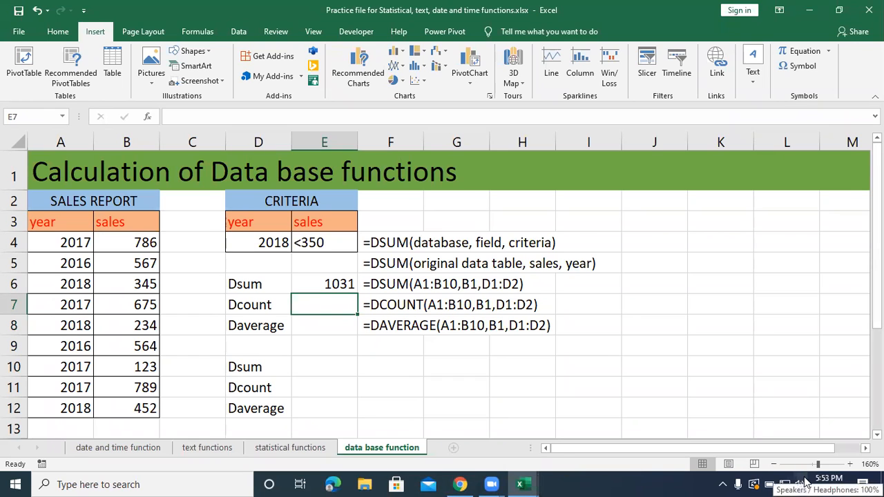
type("=d")
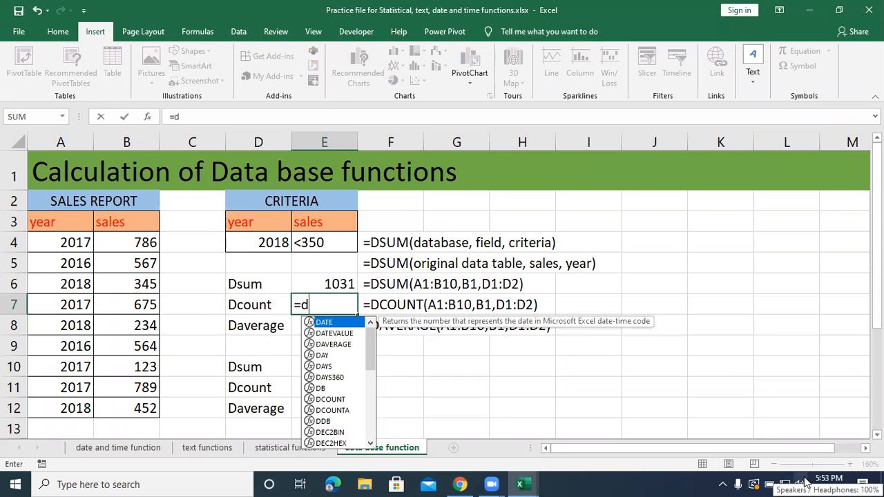
type("count(")
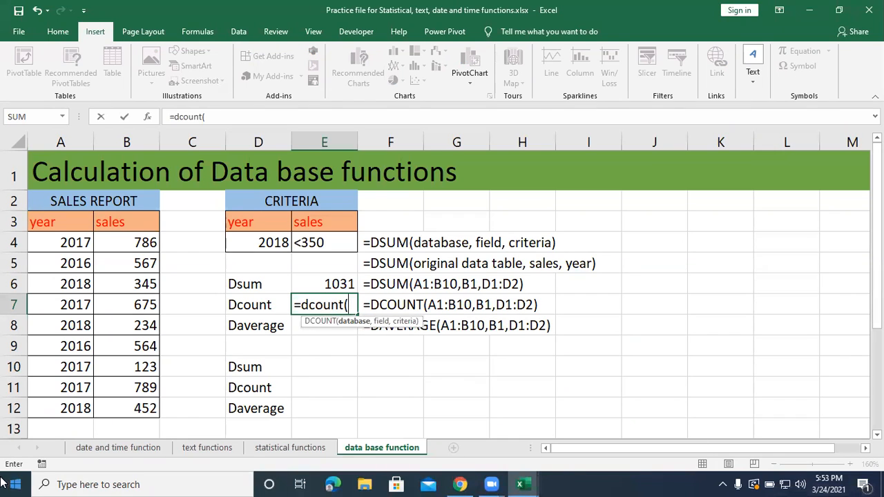
left_click_drag(54, 213, 137, 404)
type(",")
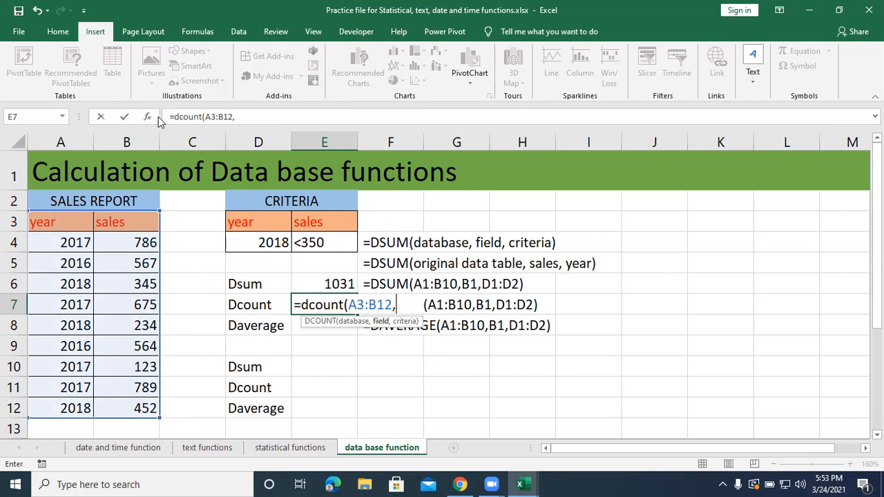
left_click(130, 223)
type(",")
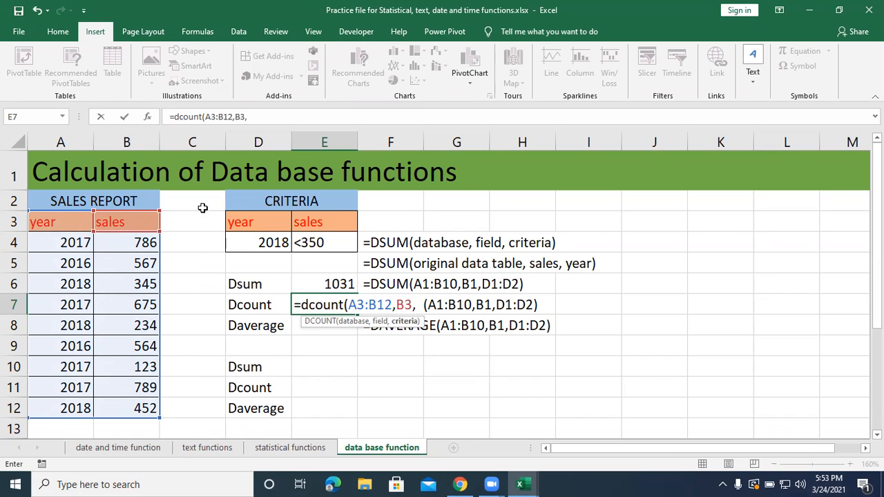
left_click_drag(247, 218, 244, 240)
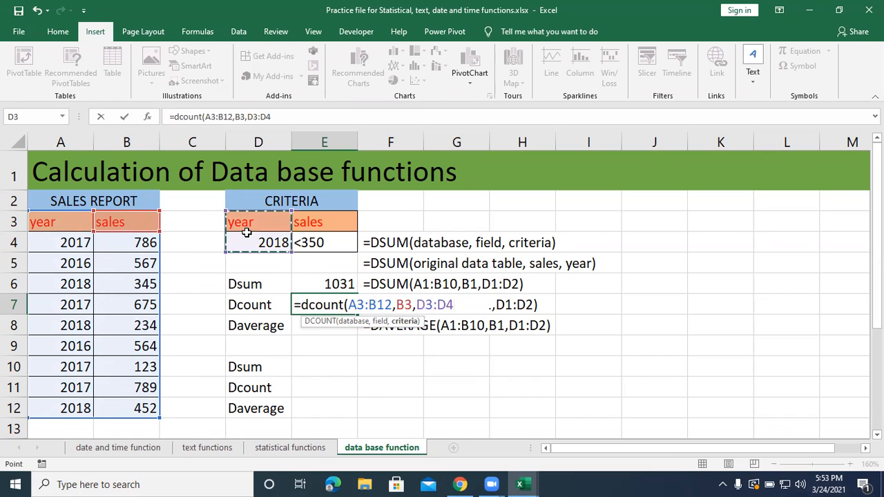
type(")")
key("Return")
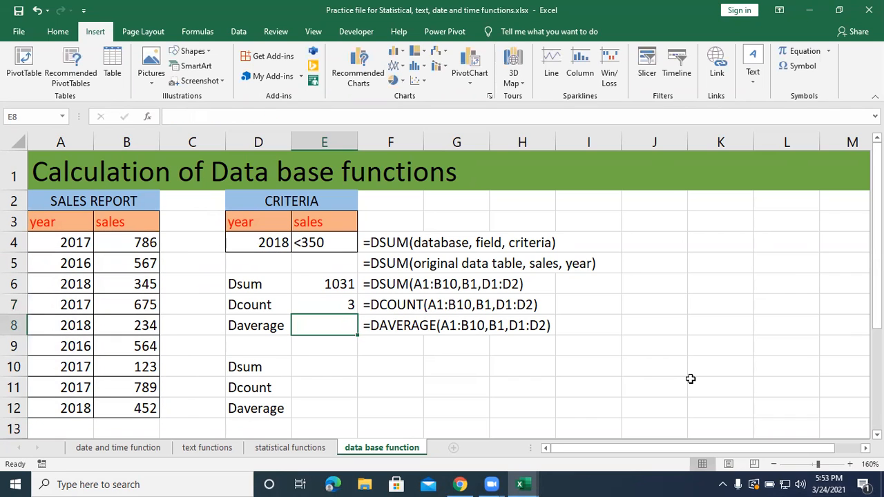
Enter a DAVERAGE formula in E8 using database A3:B12, field B3 and the year-only criteria D3:D4.
type("=")
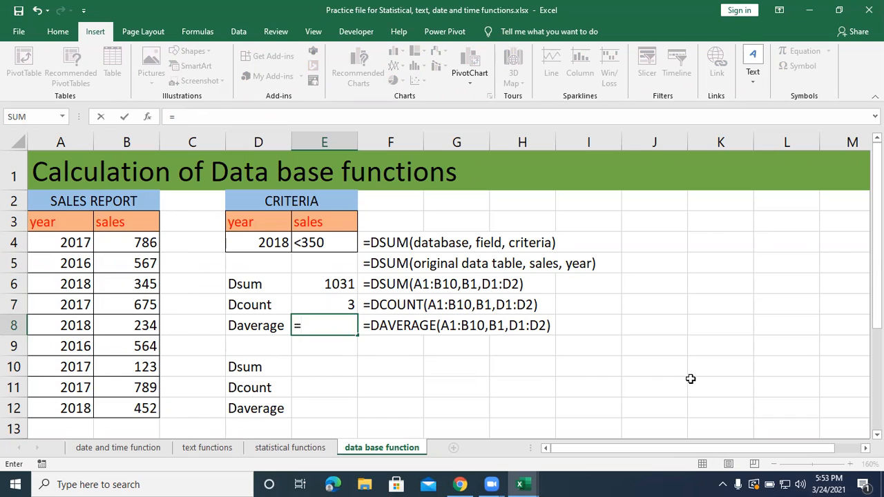
type("daverage")
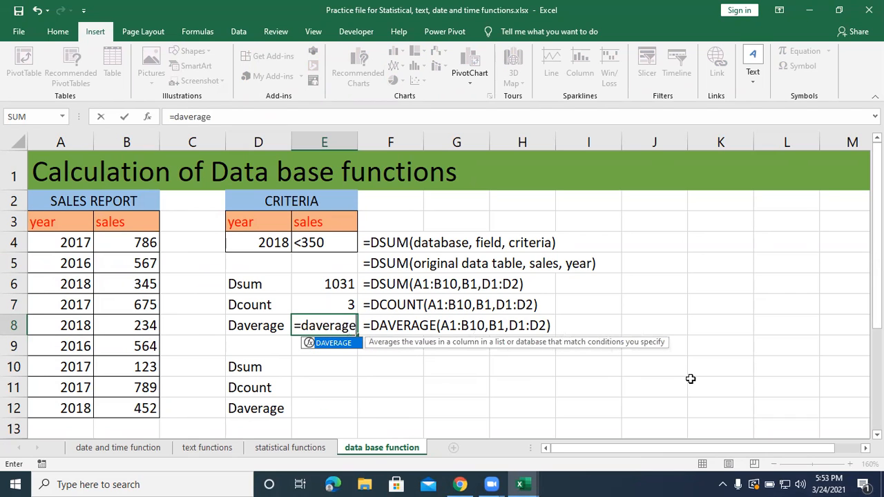
type("(")
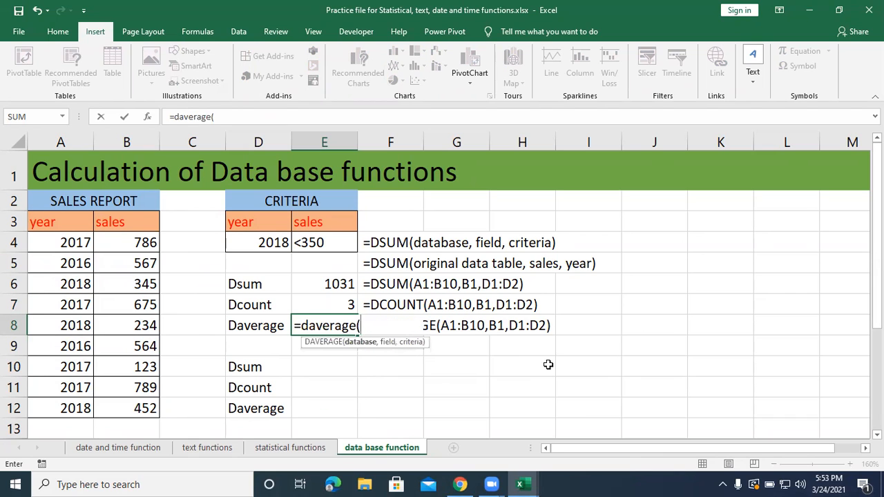
left_click_drag(74, 223, 102, 402)
type(",")
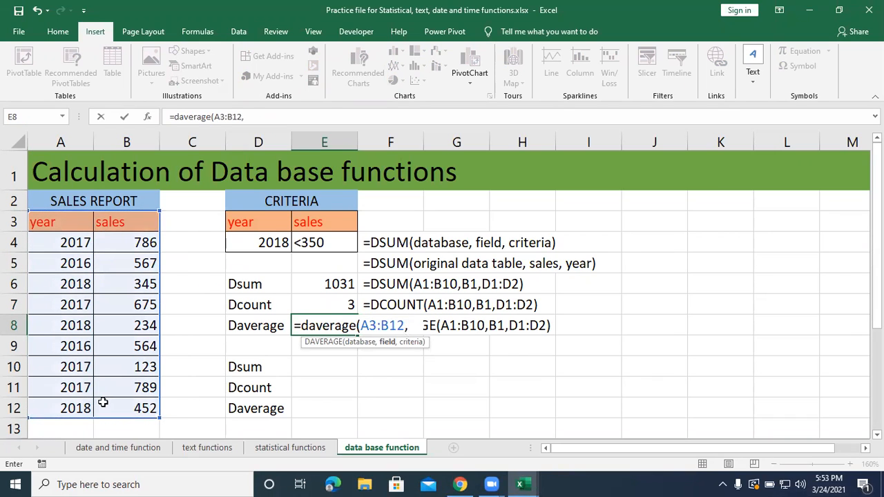
left_click(146, 229)
type(",")
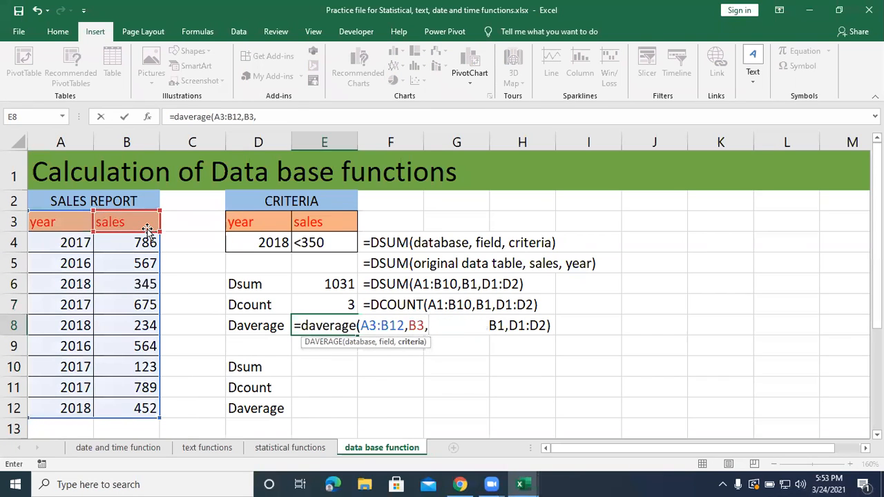
left_click_drag(231, 220, 247, 256)
type(")")
key("Return")
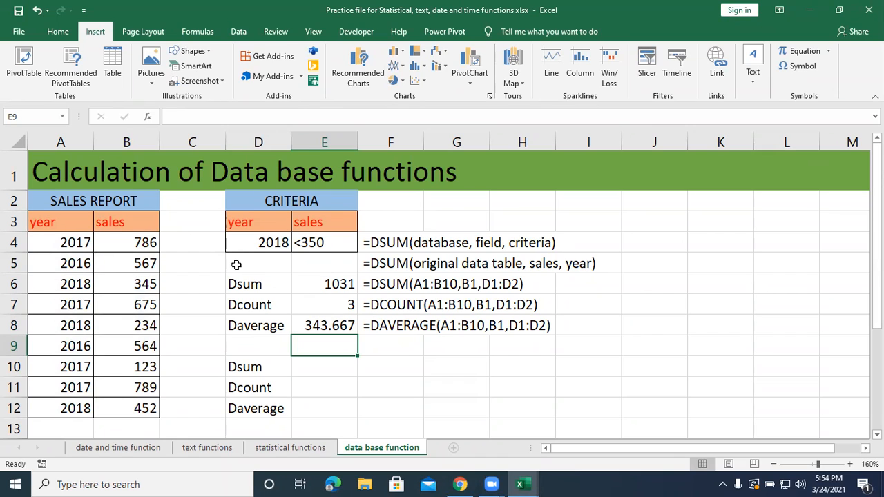
Enter a DSUM formula in E10 using database A3:B12, field B3 and the year and sales criteria D3:E4.
left_click(274, 241)
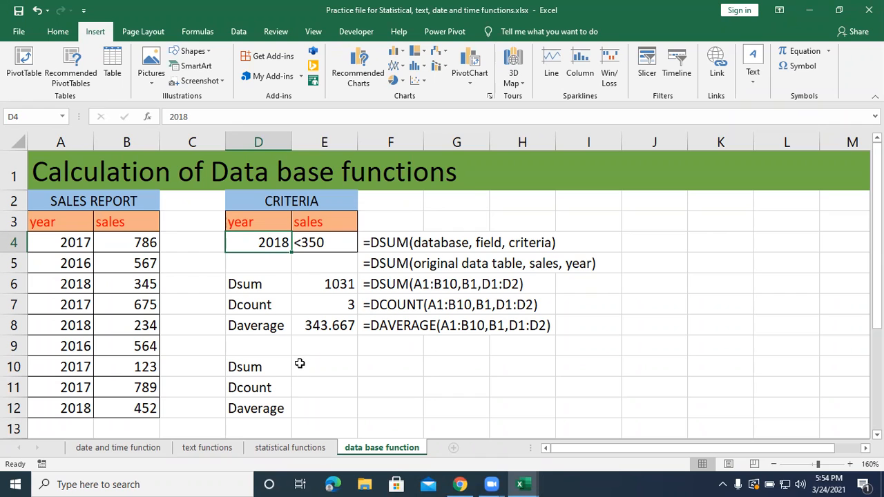
left_click(298, 362)
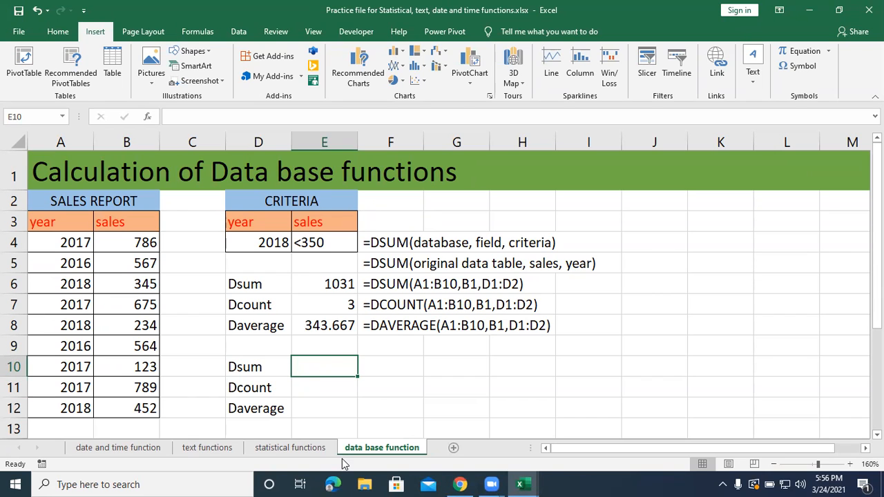
type("=dc")
key("BackSpace")
type("sum(")
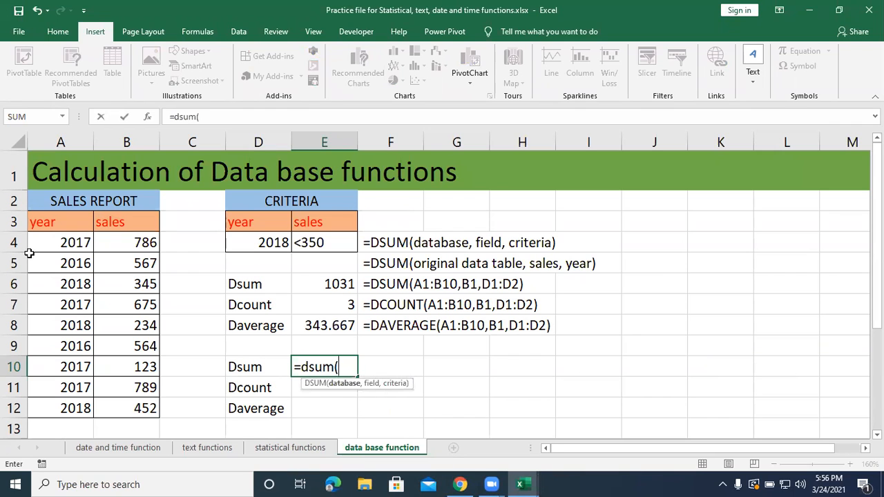
left_click_drag(39, 221, 121, 407)
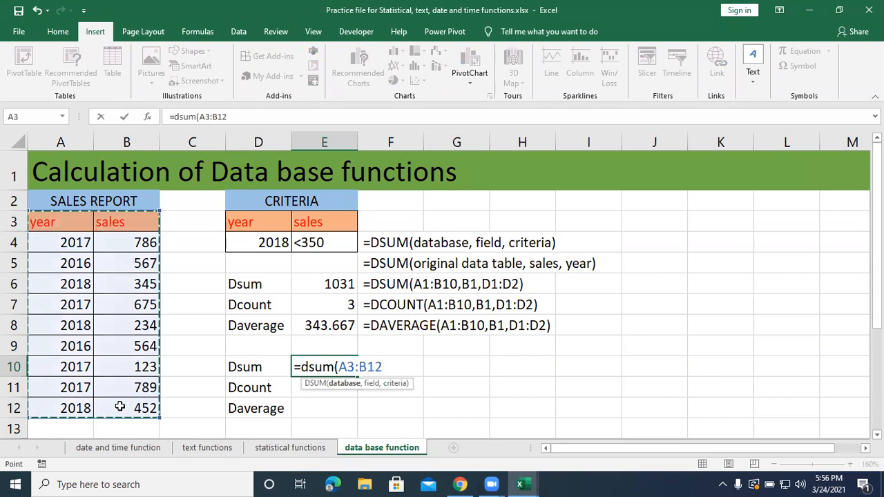
type(",")
left_click(130, 220)
type(",")
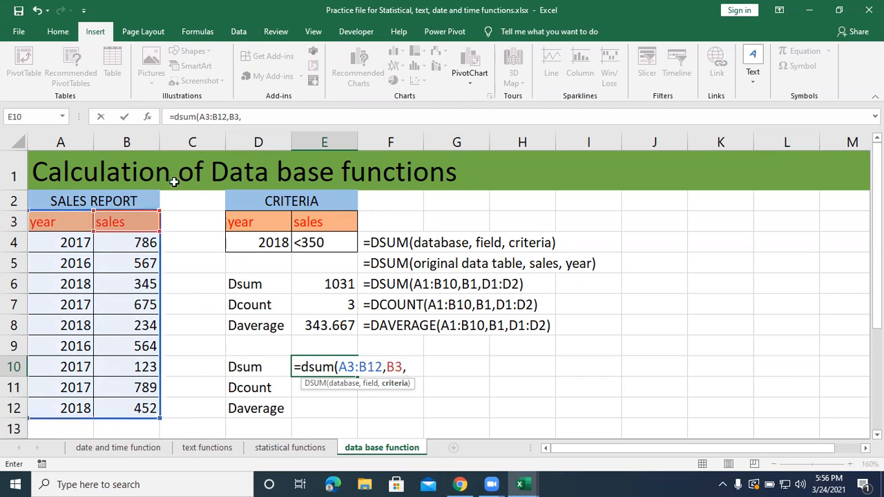
left_click(254, 235)
left_click_drag(266, 224, 313, 240)
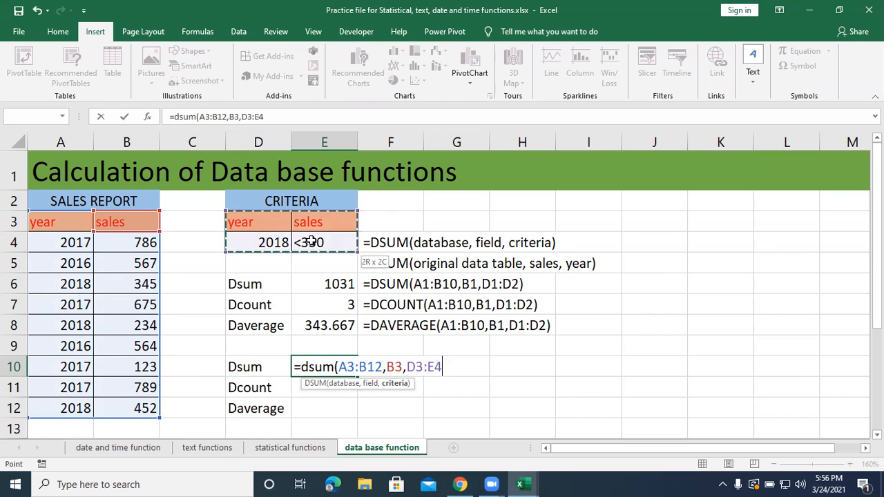
type(")")
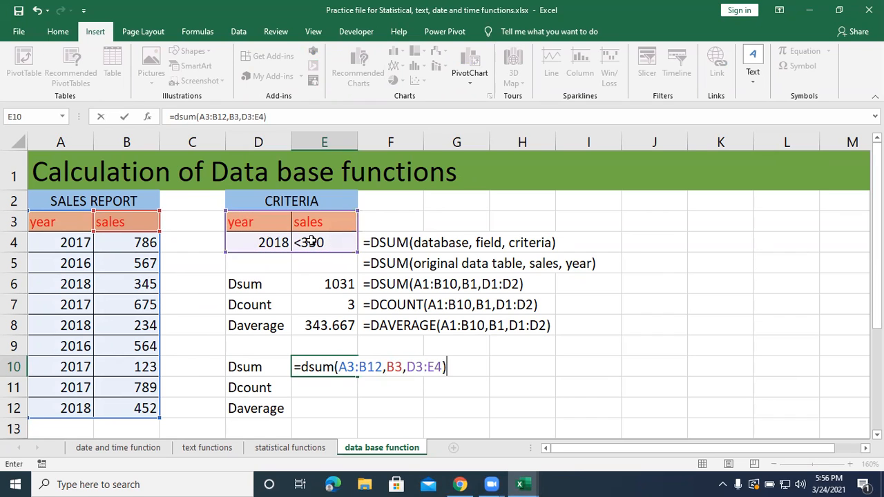
key("Return")
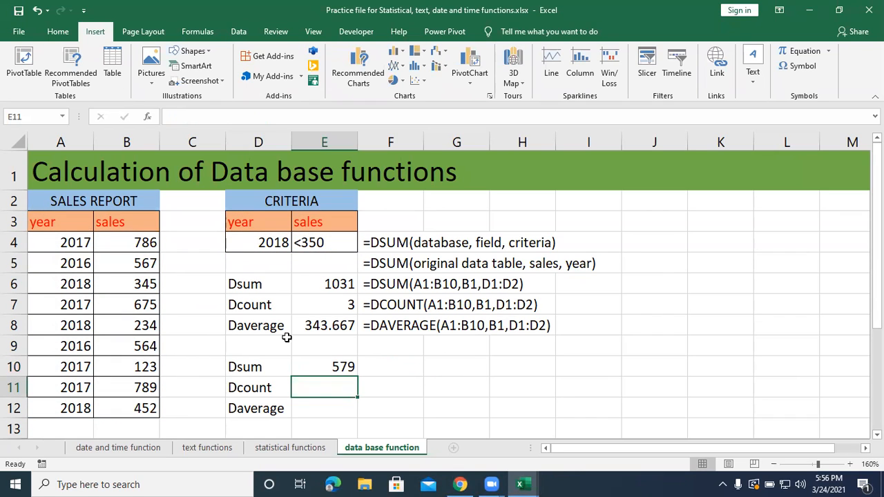
Enter a DCOUNT formula in E11 using database A3:B12, field B3 and the two-column criteria D3:E4.
mouse_move(490, 484)
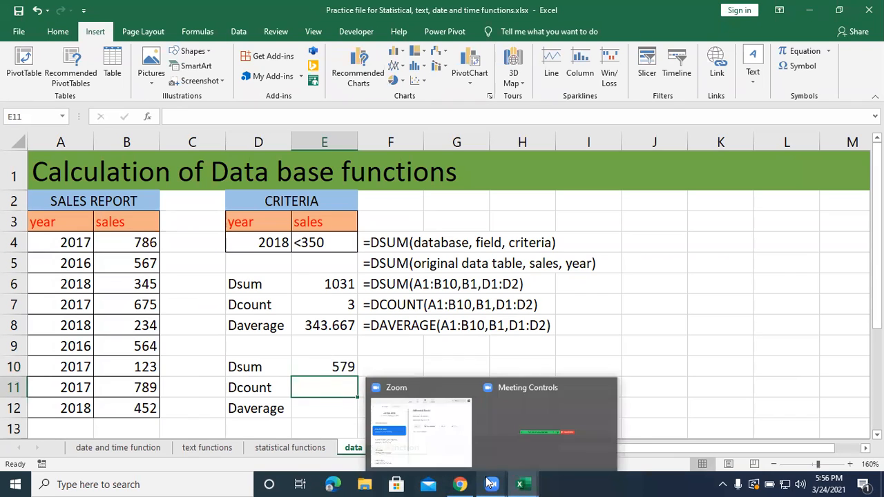
type("=dcount")
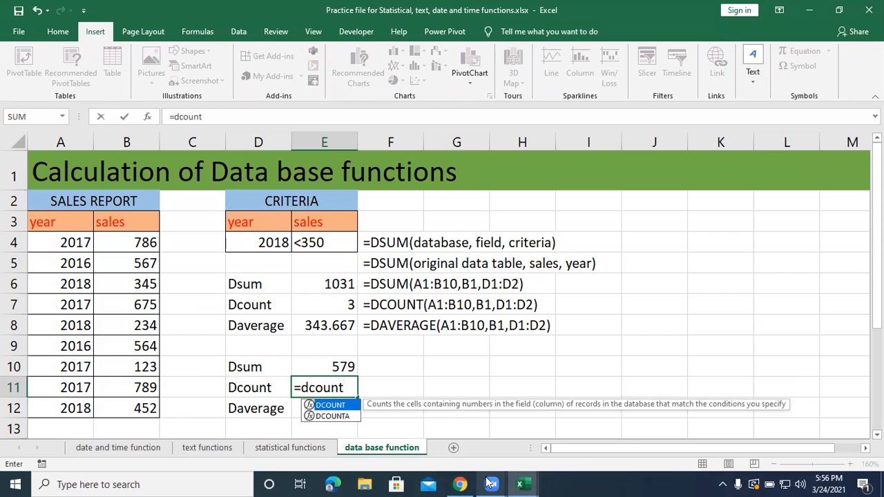
type("(")
left_click_drag(63, 229, 129, 407)
type(",")
left_click(112, 224)
type(",")
left_click_drag(275, 221, 302, 253)
type(")")
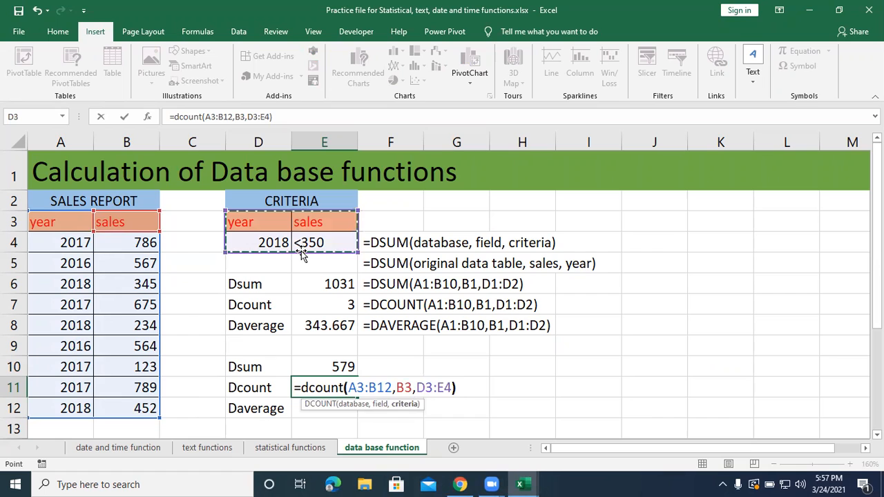
key("Return")
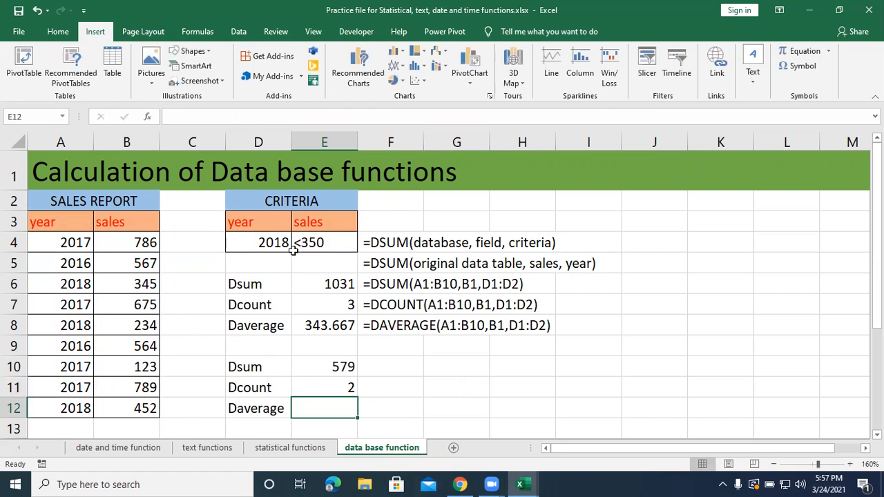
Enter a DAVERAGE formula in E12 using database A3:B12, field B3 and the two-column criteria D3:E4.
type("=")
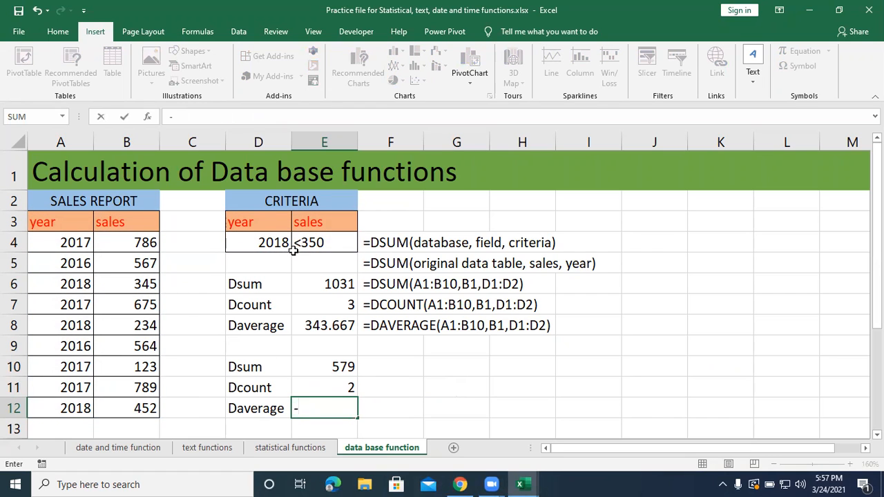
key("BackSpace")
type("=da")
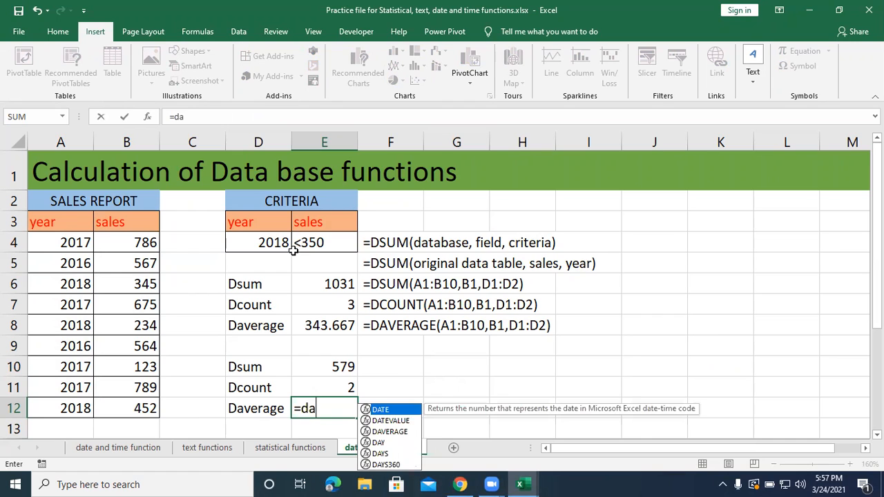
type("ver")
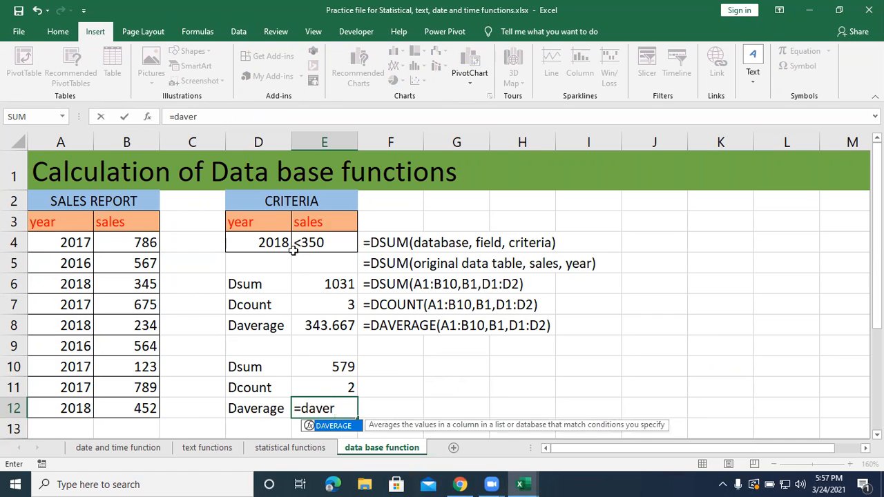
key("Tab")
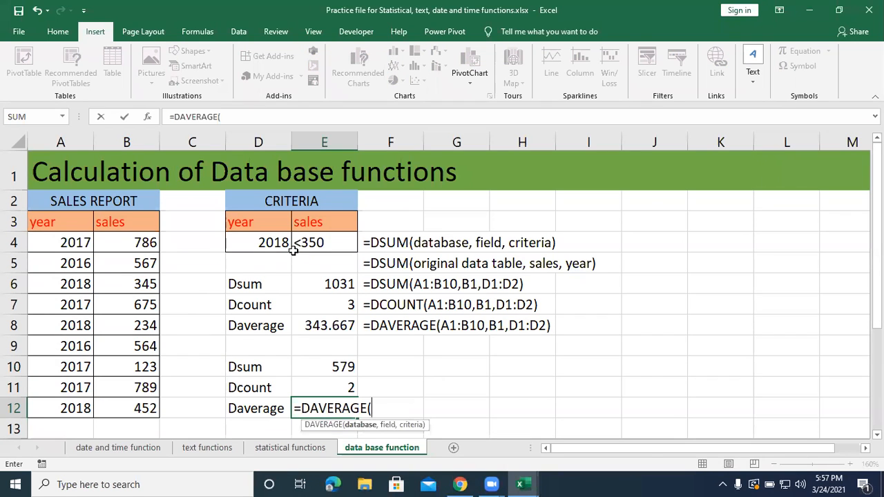
left_click_drag(44, 229, 117, 409)
type(",")
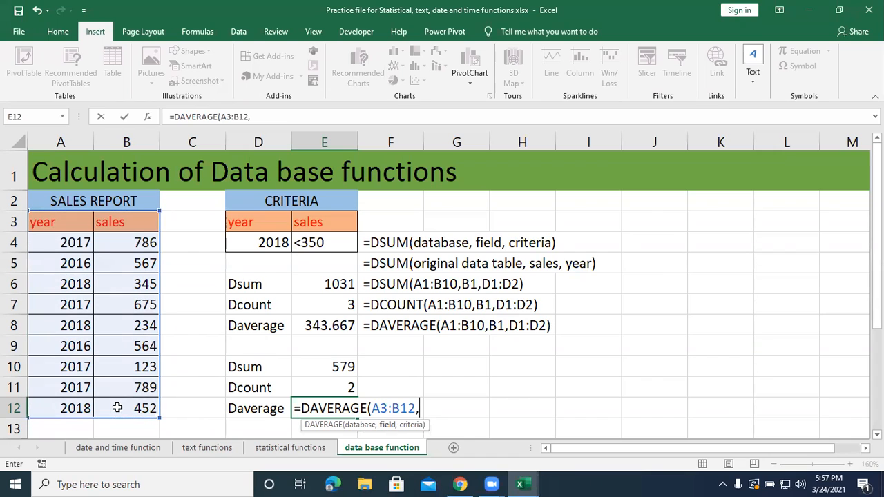
left_click(129, 230)
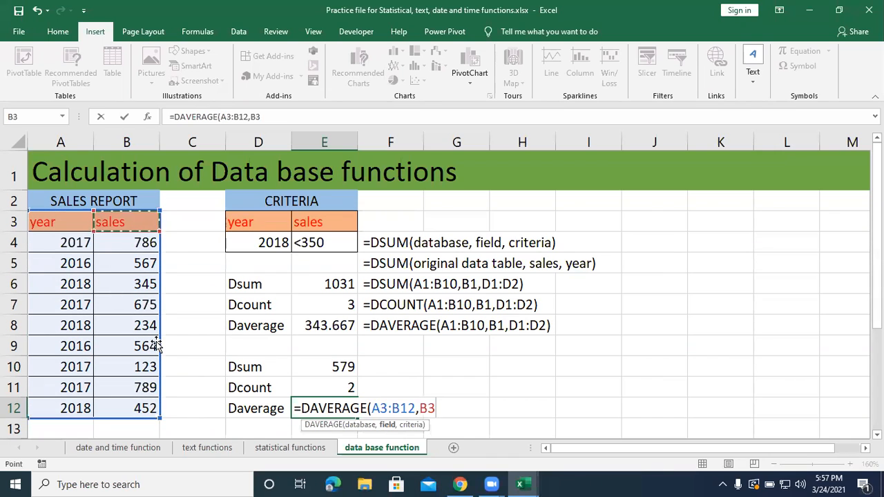
type(",")
left_click_drag(242, 222, 327, 242)
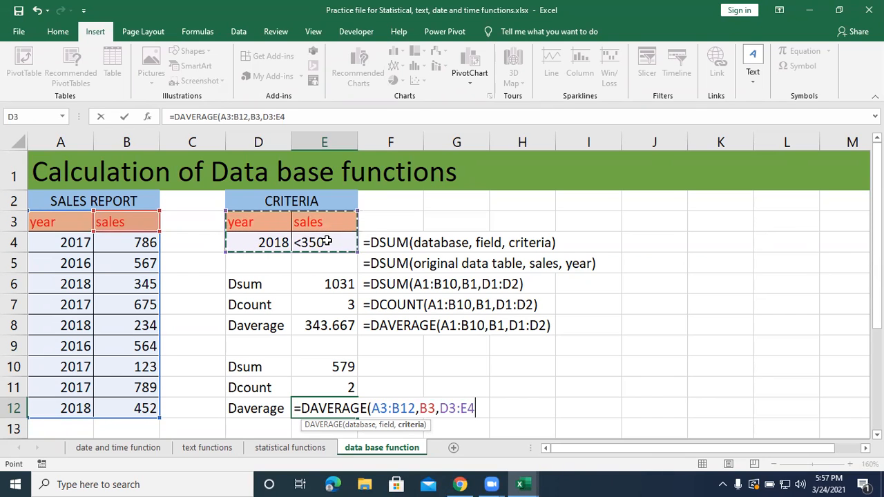
type(")")
key("Return")
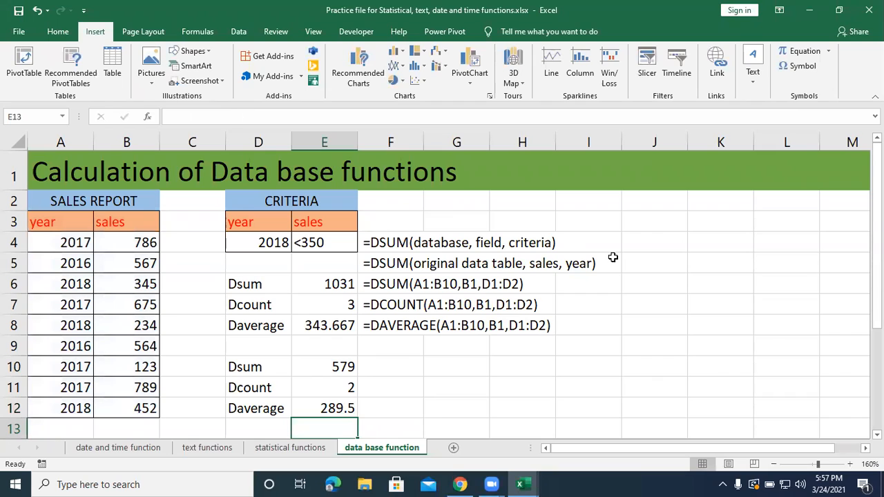
left_click(511, 382)
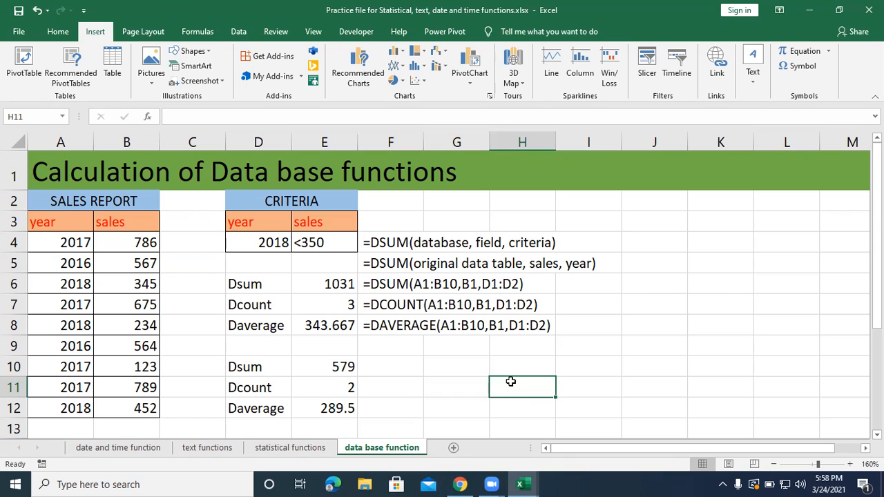
left_click(487, 57)
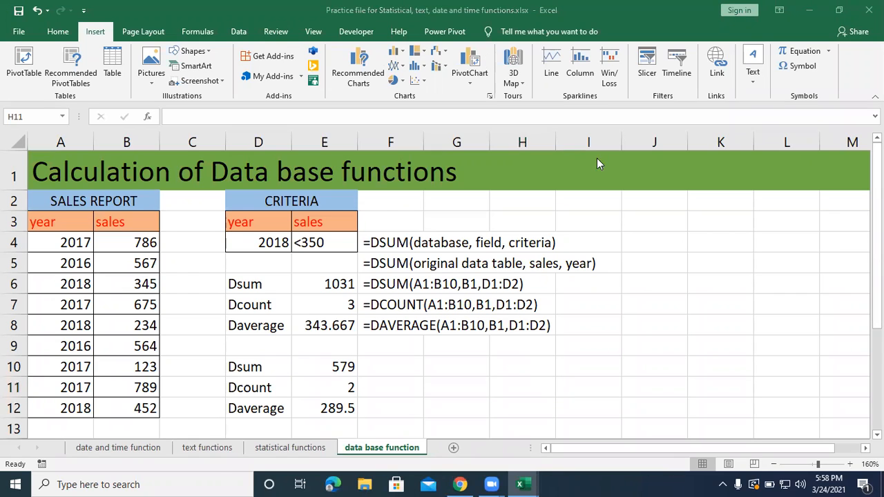